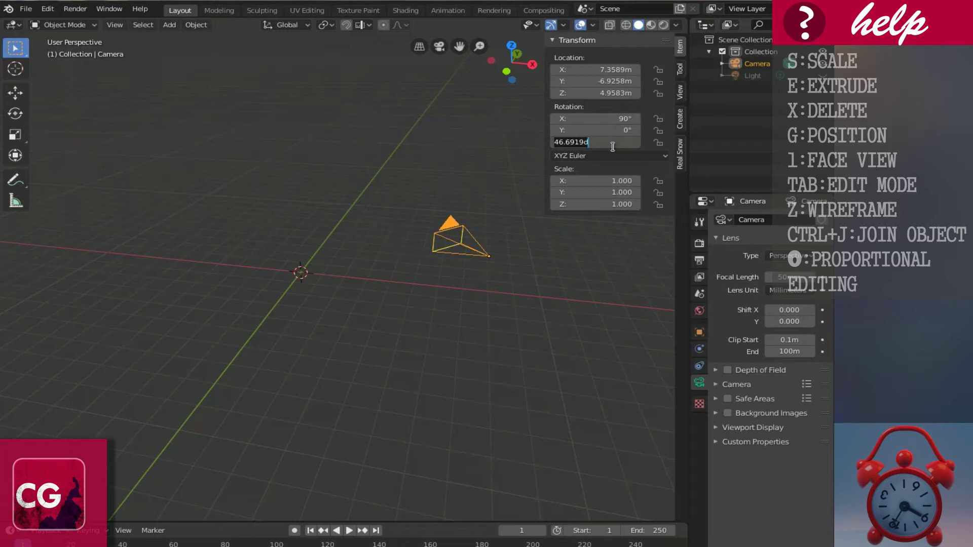
- Set the camera's Z rotation to 90°
{"action": "key", "text": "Return"}
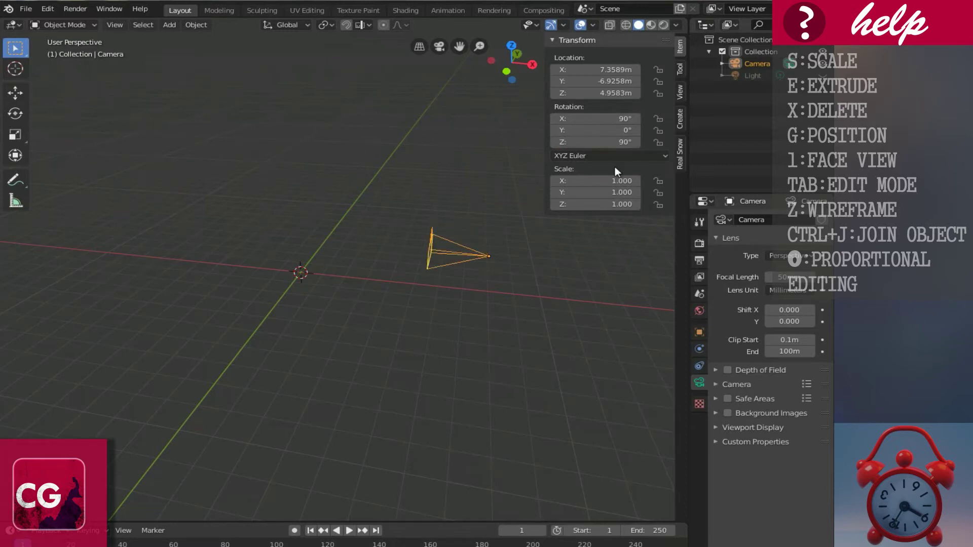
{"action": "middle_click_drag", "start_coordinate": [373, 455], "coordinate": [323, 441]}
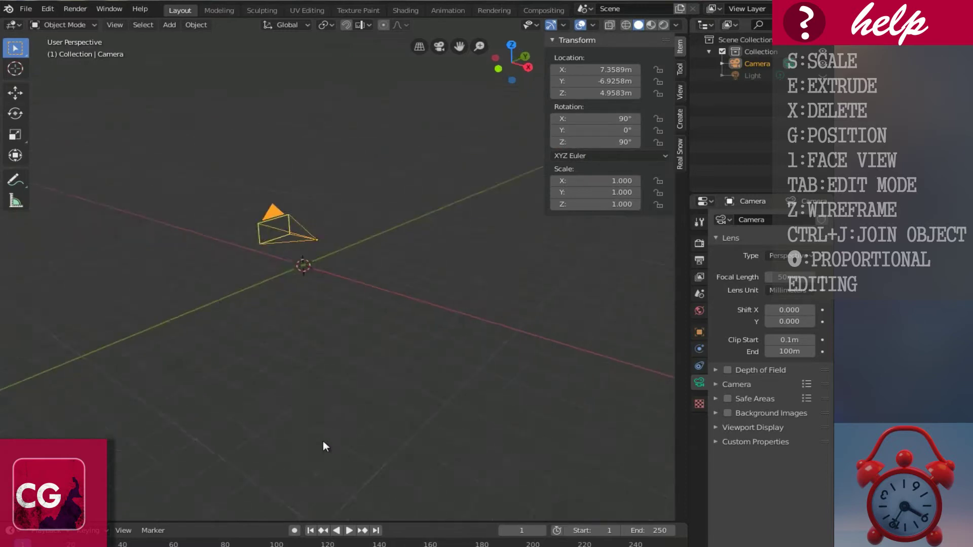
{"action": "middle_click_drag", "start_coordinate": [228, 300], "coordinate": [188, 321]}
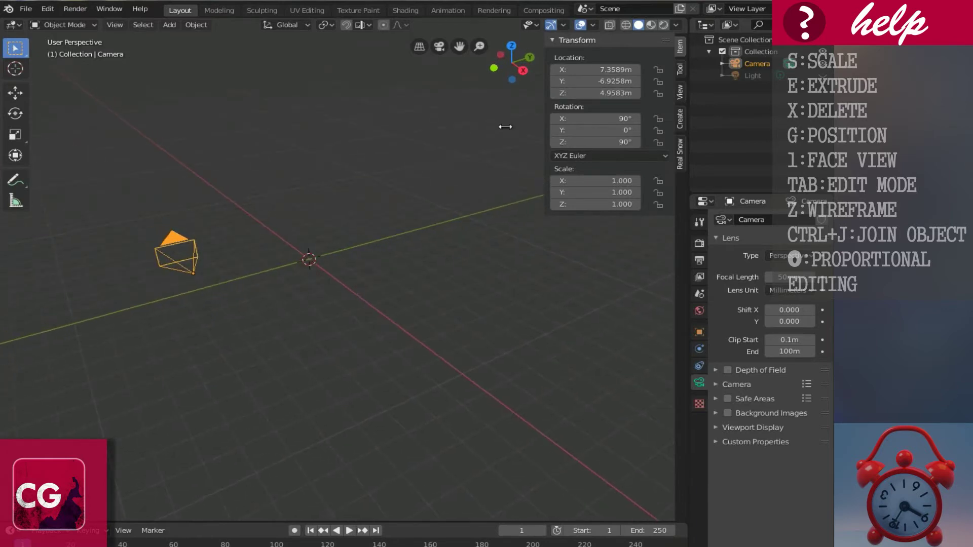
- Set the camera's Y and Z location to 0 m
{"action": "left_click", "coordinate": [596, 84]}
{"action": "type", "text": "0"}
{"action": "key", "text": "Return"}
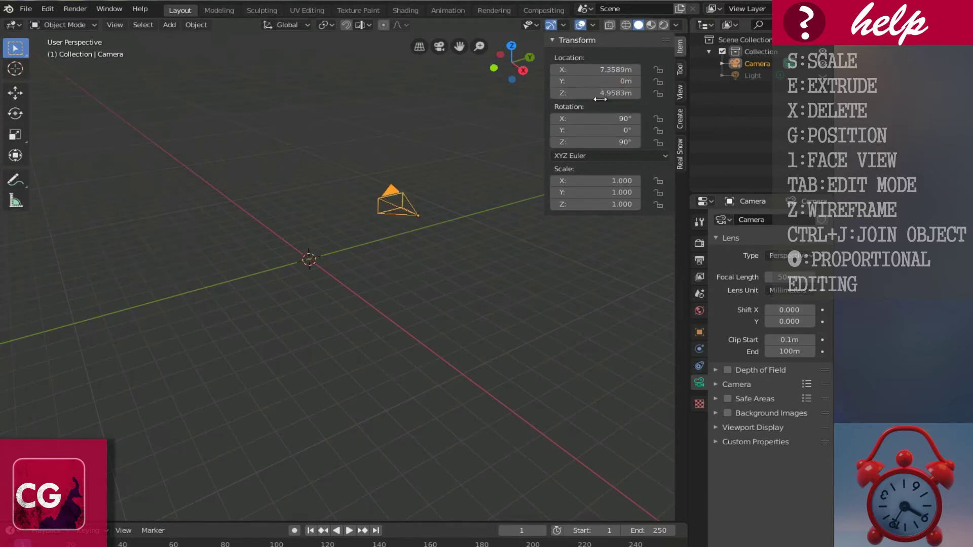
{"action": "left_click", "coordinate": [605, 95]}
{"action": "type", "text": "0"}
{"action": "key", "text": "Return"}
{"action": "middle_click_drag", "start_coordinate": [366, 321], "coordinate": [411, 299]}
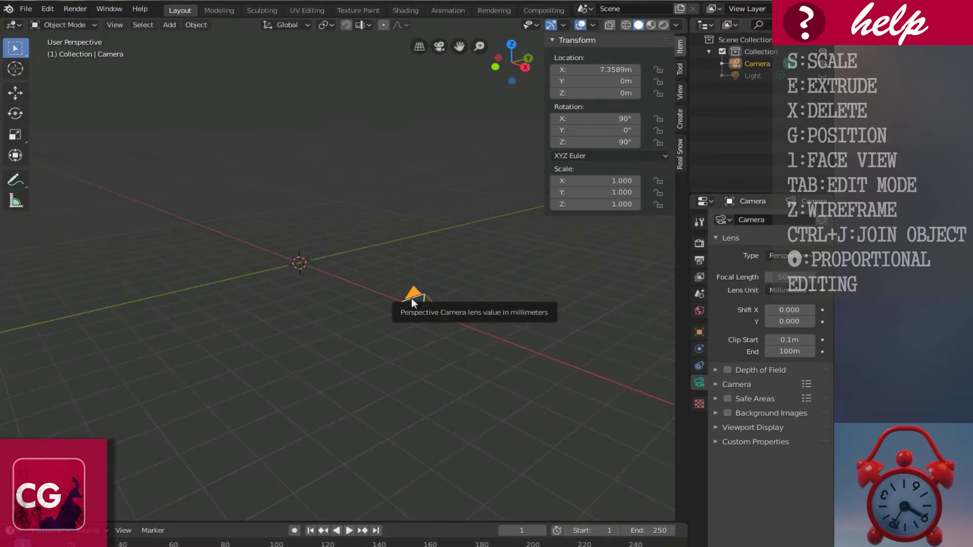
- Hide the camera and the transform sidebar, viewing the scene from the front
{"action": "key", "text": "h"}
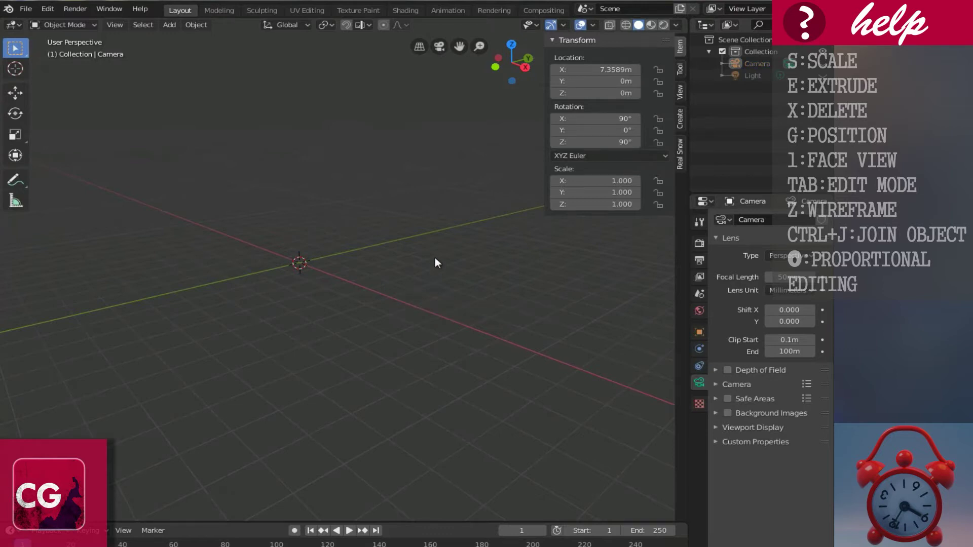
{"action": "key", "text": "n"}
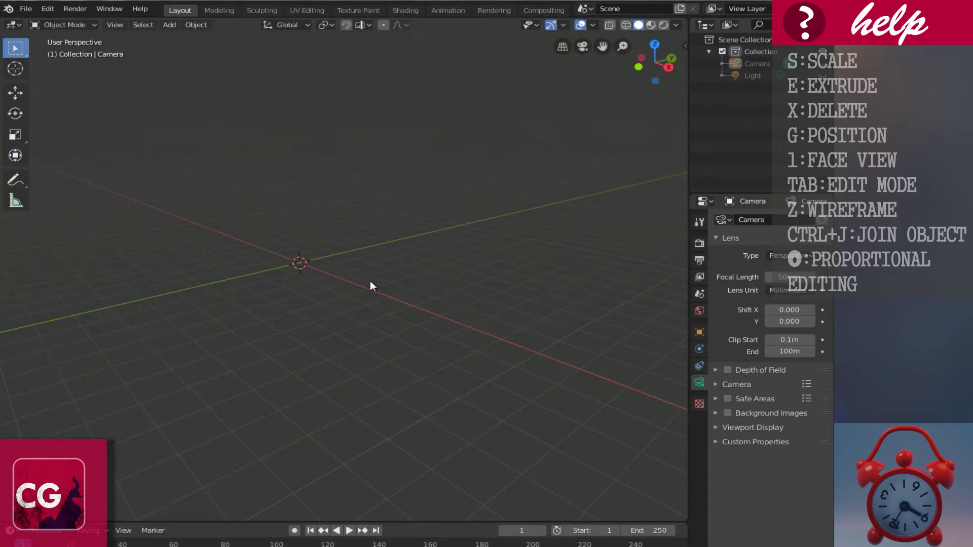
{"action": "key", "text": "KP_1"}
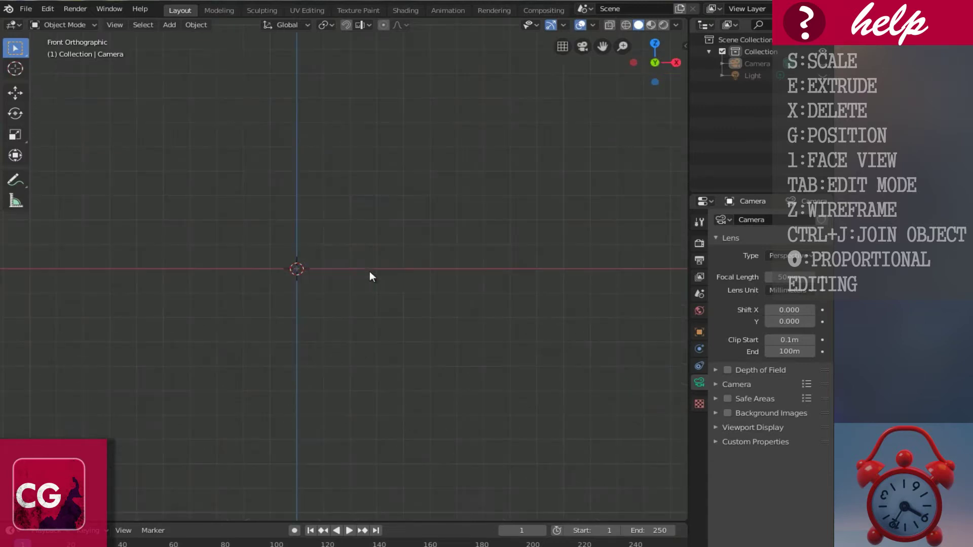
{"action": "key", "text": "ctrl+KP_4"}
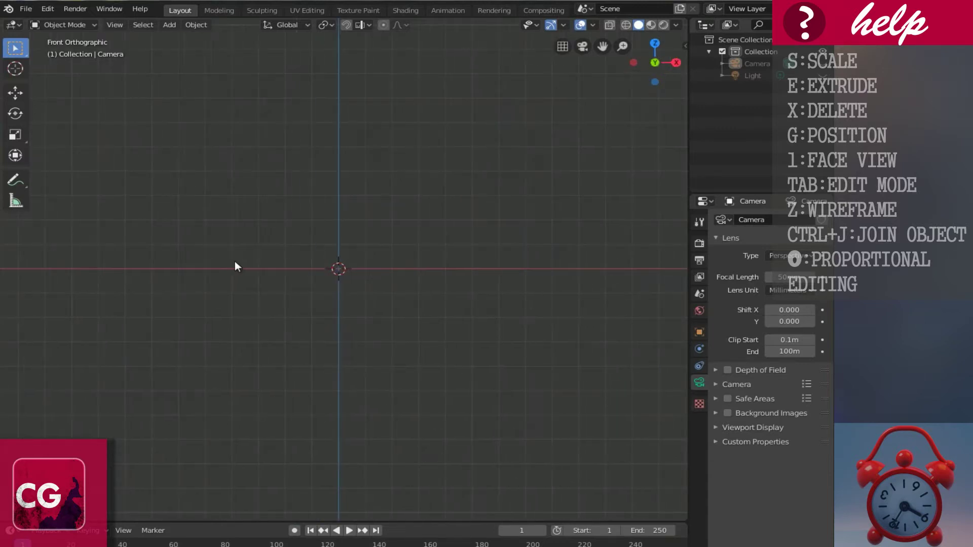
- Add a mesh cylinder with 16 vertices at the origin
{"action": "key", "text": "shift+a"}
{"action": "mouse_move", "coordinate": [235, 260]}
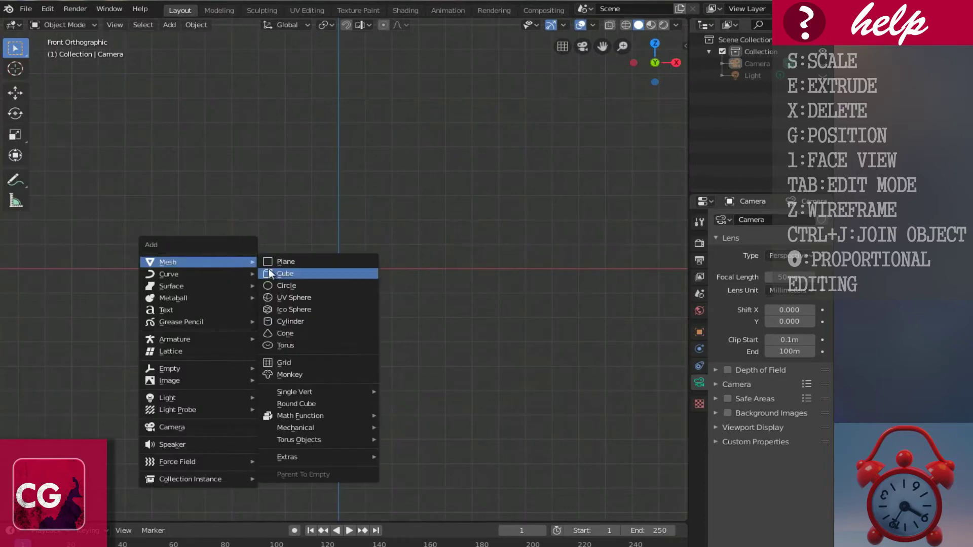
{"action": "left_click", "coordinate": [302, 320]}
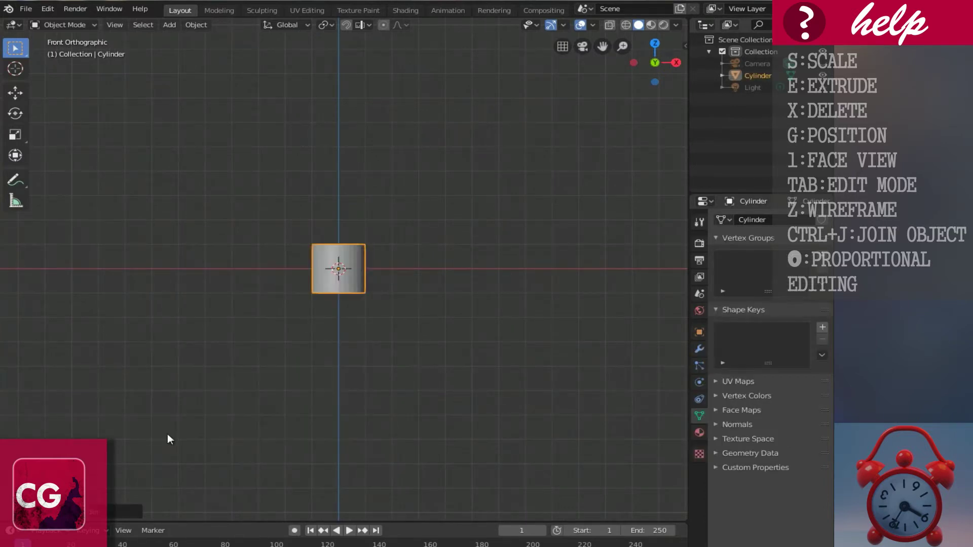
{"action": "left_click", "coordinate": [47, 512]}
{"action": "left_click", "coordinate": [160, 366]}
{"action": "type", "text": "16"}
{"action": "key", "text": "Return"}
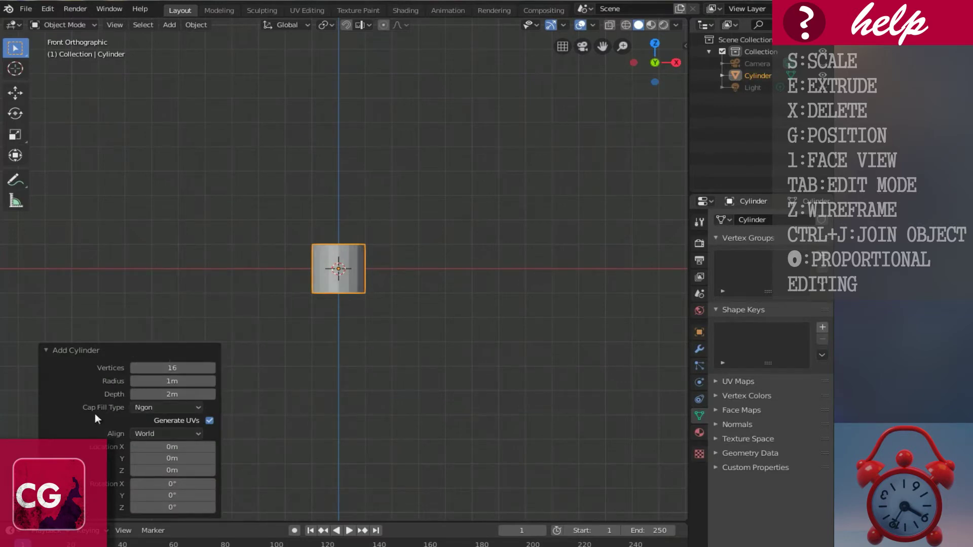
- Set the new cylinder's cap fill type to Nothing so both ends are open
{"action": "left_click", "coordinate": [137, 407]}
{"action": "left_click", "coordinate": [147, 421]}
{"action": "scroll", "coordinate": [213, 239], "scroll_direction": "up", "scroll_amount": 5}
{"action": "middle_click_drag", "start_coordinate": [348, 169], "coordinate": [332, 269]}
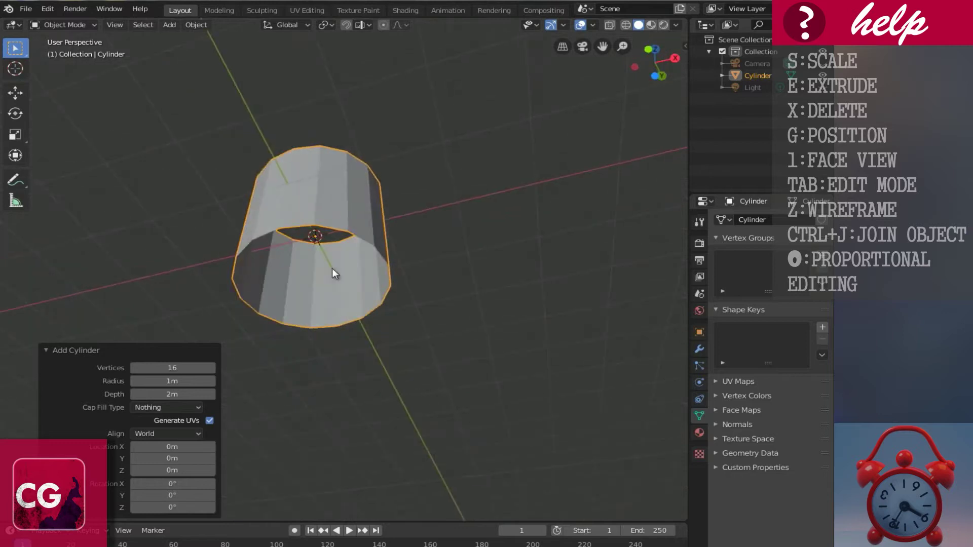
{"action": "middle_click_drag", "start_coordinate": [335, 138], "coordinate": [367, 260]}
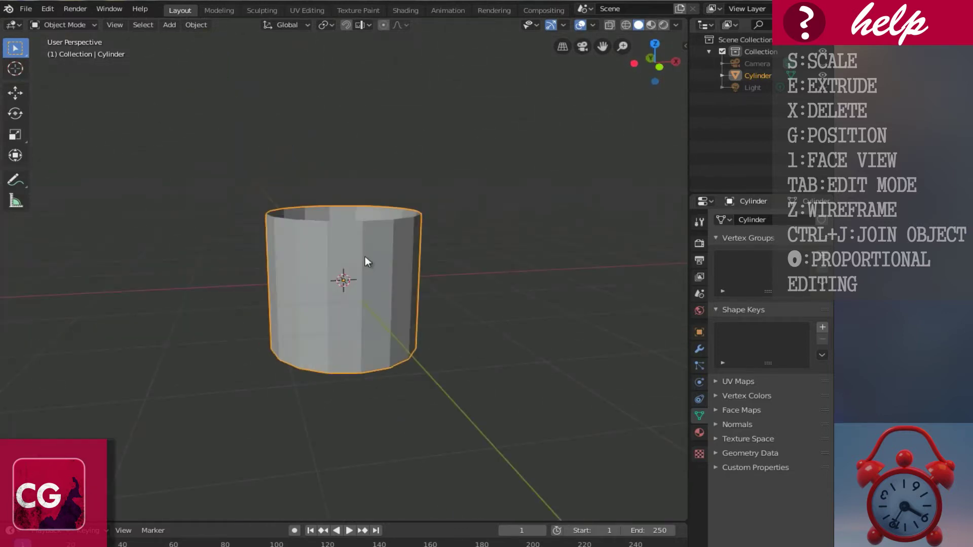
- Scale the cylinder uniformly by a factor of 1.5
{"action": "key", "text": "KP_1"}
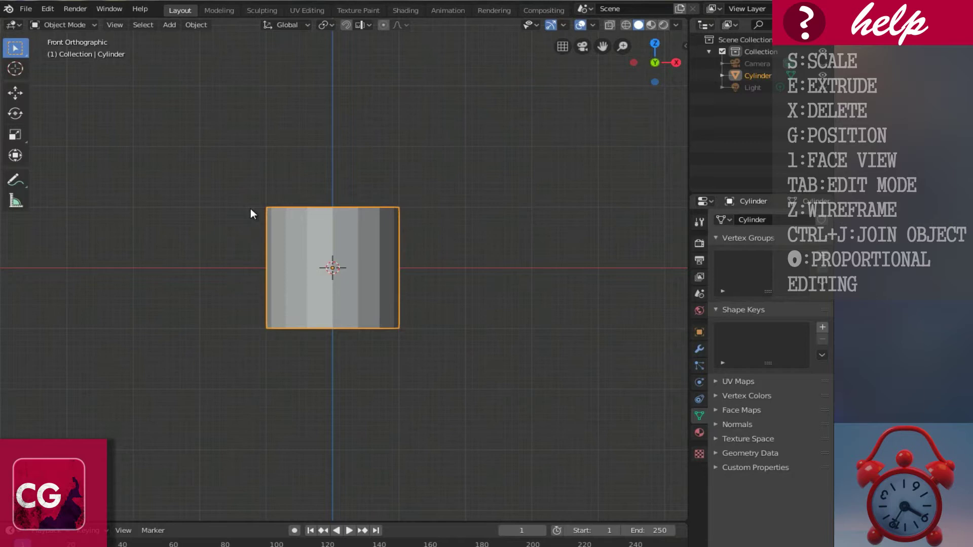
{"action": "type", "text": "s"}
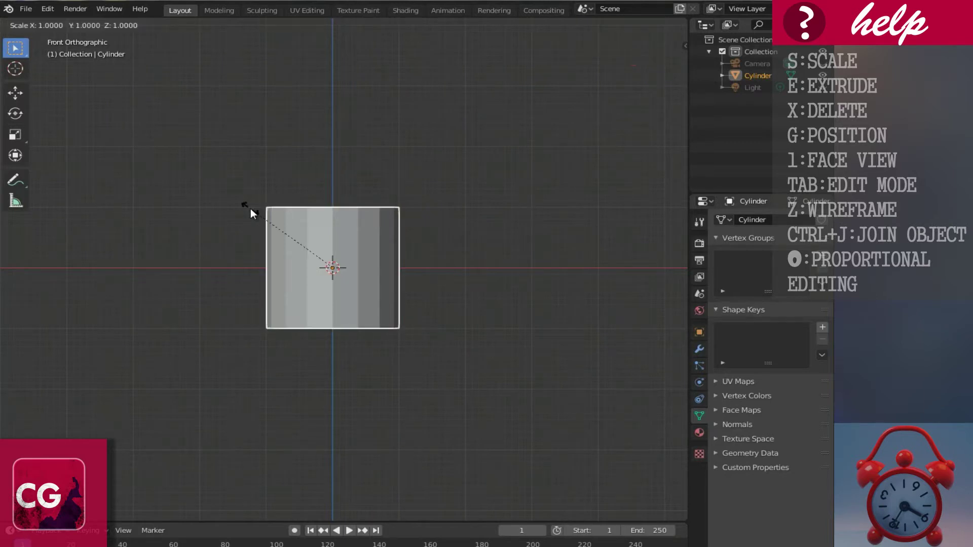
{"action": "type", "text": "1.5"}
{"action": "key", "text": "Return"}
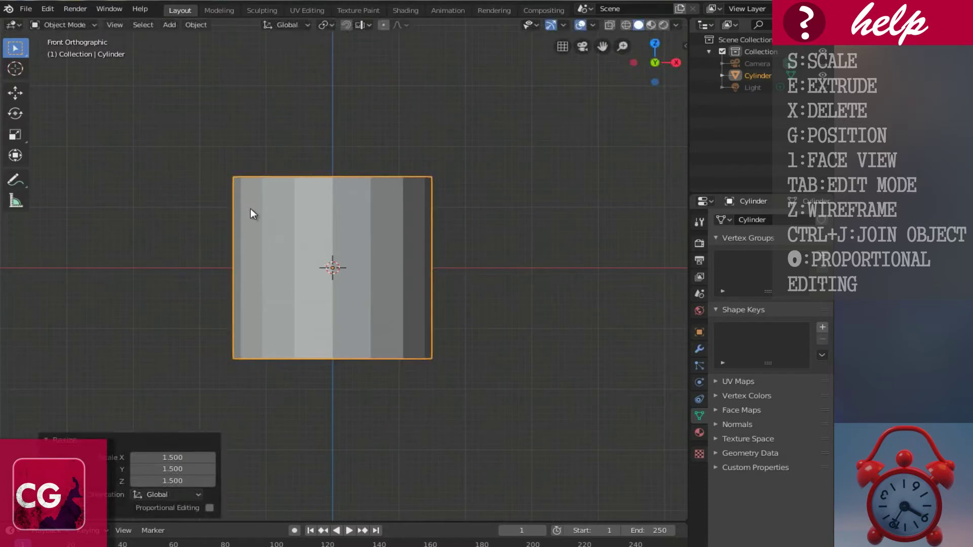
- Rotate the cylinder 90° in the right orthographic view so its axis runs along Y
{"action": "key", "text": "KP_3"}
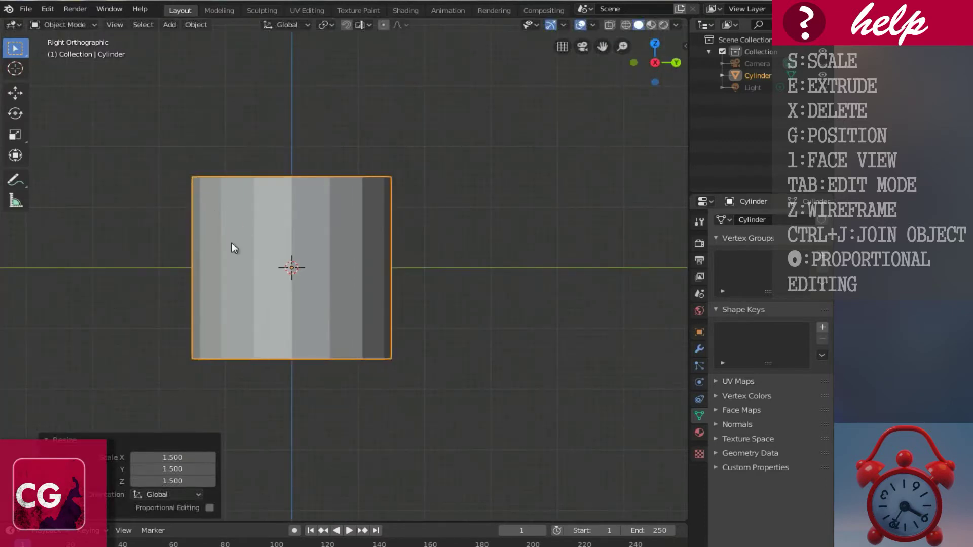
{"action": "scroll", "coordinate": [303, 309], "scroll_direction": "down", "scroll_amount": 4, "text": "ctrl"}
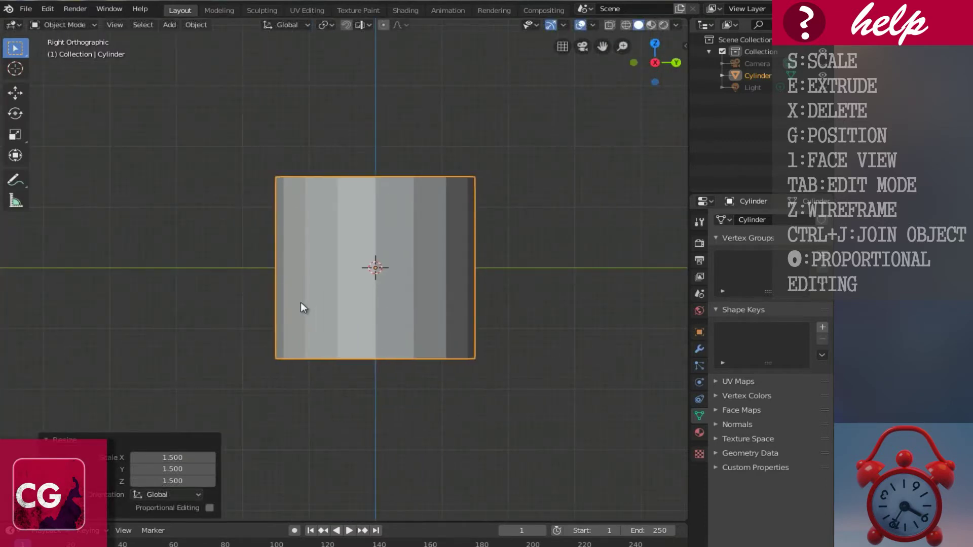
{"action": "type", "text": "r90"}
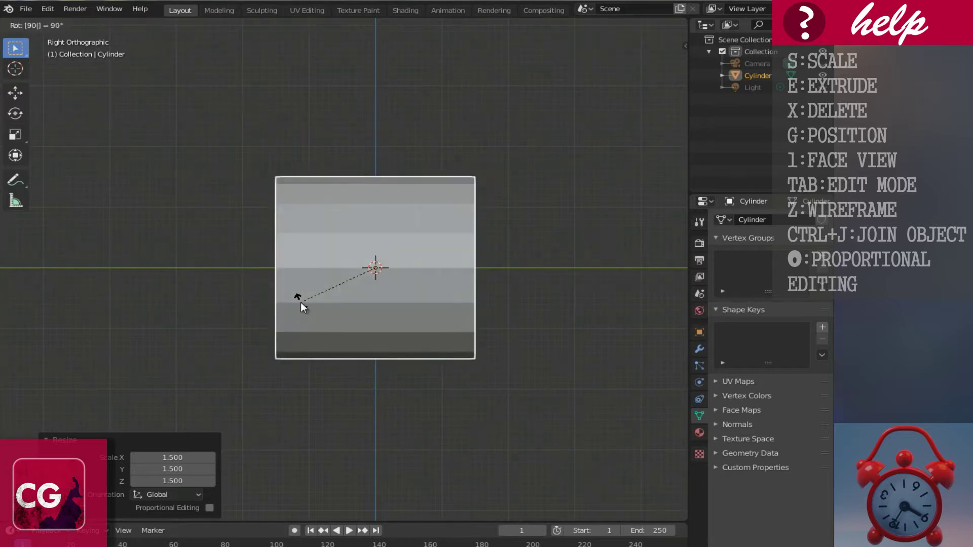
{"action": "key", "text": "Return"}
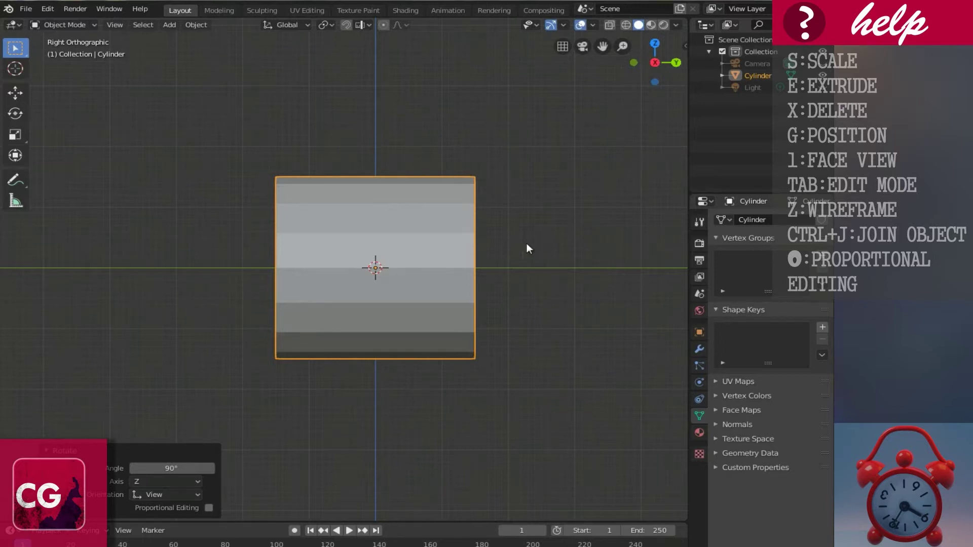
- Scale the cylinder by 0.5 along the global Y axis
{"action": "type", "text": "s"}
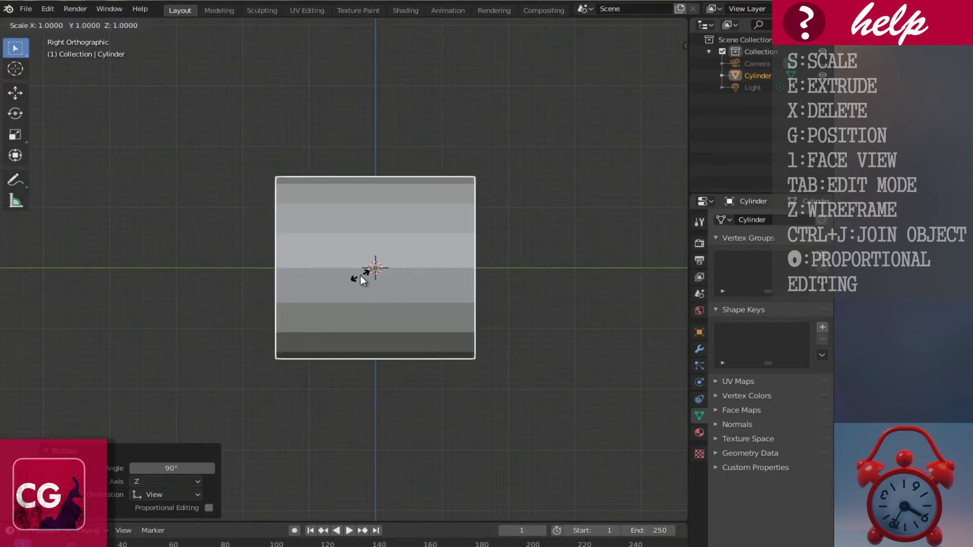
{"action": "type", "text": "y.5"}
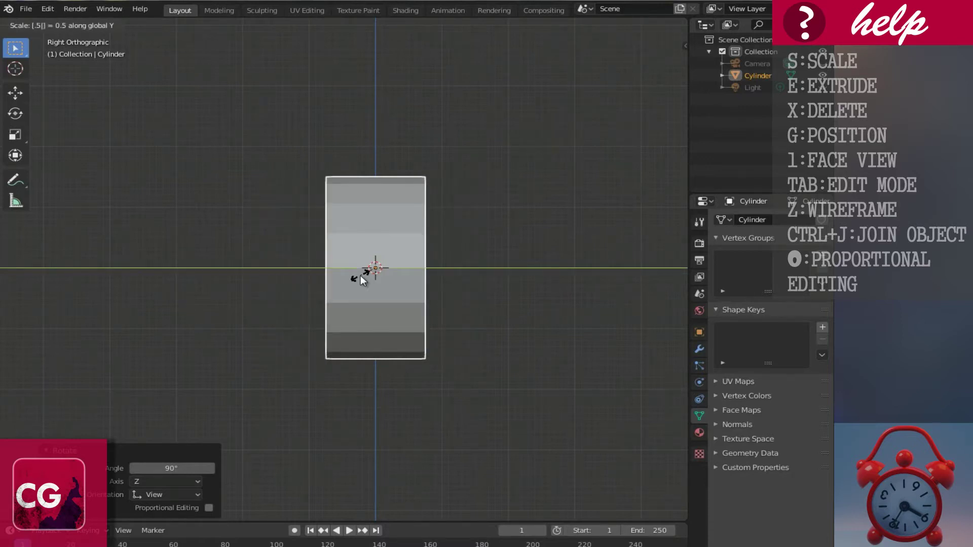
{"action": "key", "text": "Return"}
- In Edit Mode, add two evenly spaced, unslid loop cuts around the cylinder's wall
{"action": "middle_click_drag", "start_coordinate": [354, 272], "coordinate": [376, 267]}
{"action": "scroll", "coordinate": [376, 266], "scroll_direction": "up", "scroll_amount": 1}
{"action": "key", "text": "Tab"}
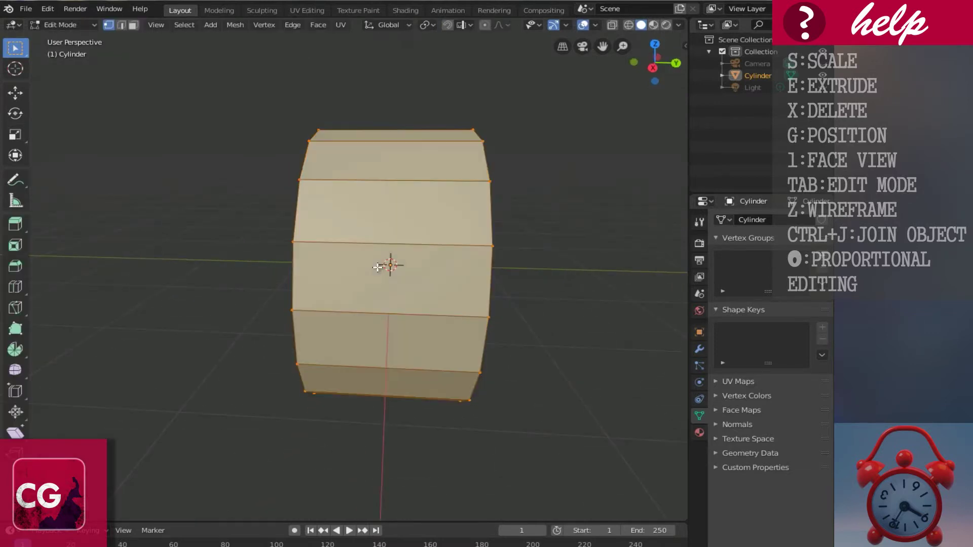
{"action": "key", "text": "ctrl+r"}
{"action": "scroll", "coordinate": [409, 262], "scroll_direction": "up", "scroll_amount": 1}
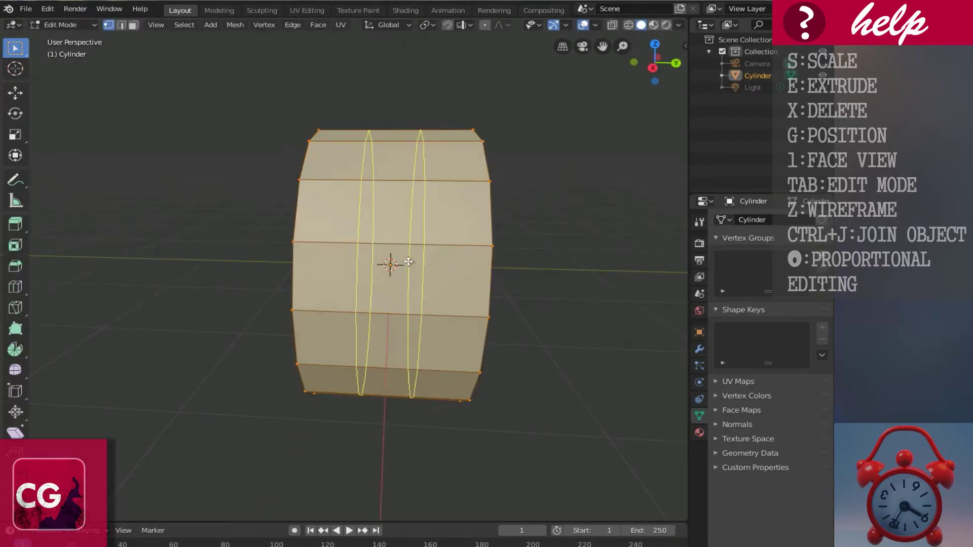
{"action": "left_click", "coordinate": [409, 262]}
{"action": "right_click", "coordinate": [390, 261]}
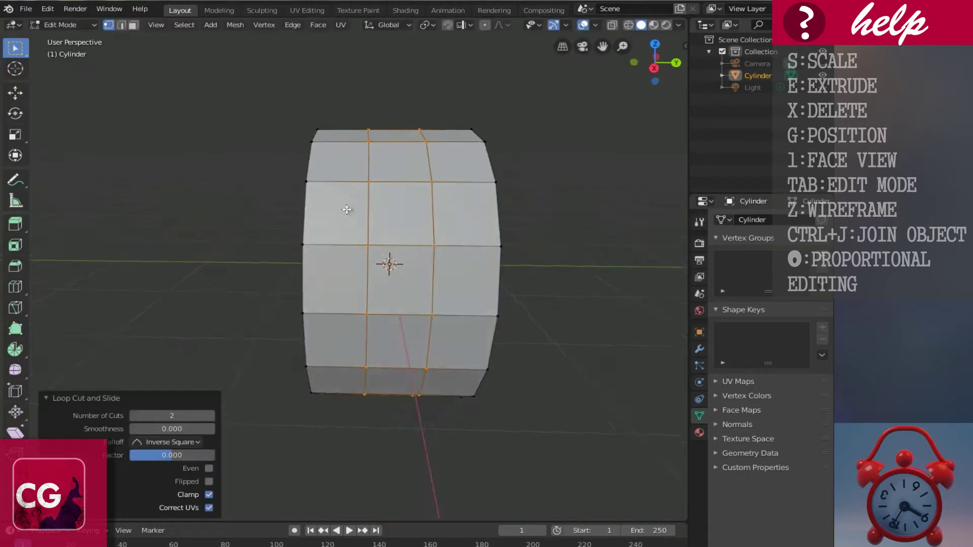
- Extrude the edge loop of the cylinder's front opening in place and scale it inward to about 0.94
{"action": "middle_click_drag", "start_coordinate": [388, 263], "coordinate": [431, 278]}
{"action": "left_click", "coordinate": [448, 287]}
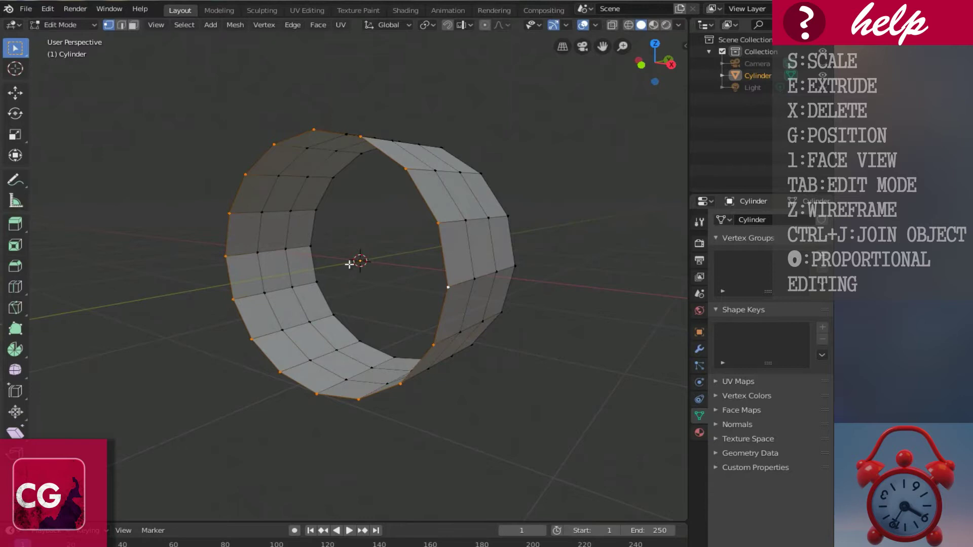
{"action": "middle_click_drag", "start_coordinate": [412, 274], "coordinate": [464, 262]}
{"action": "middle_click_drag", "start_coordinate": [310, 323], "coordinate": [421, 332]}
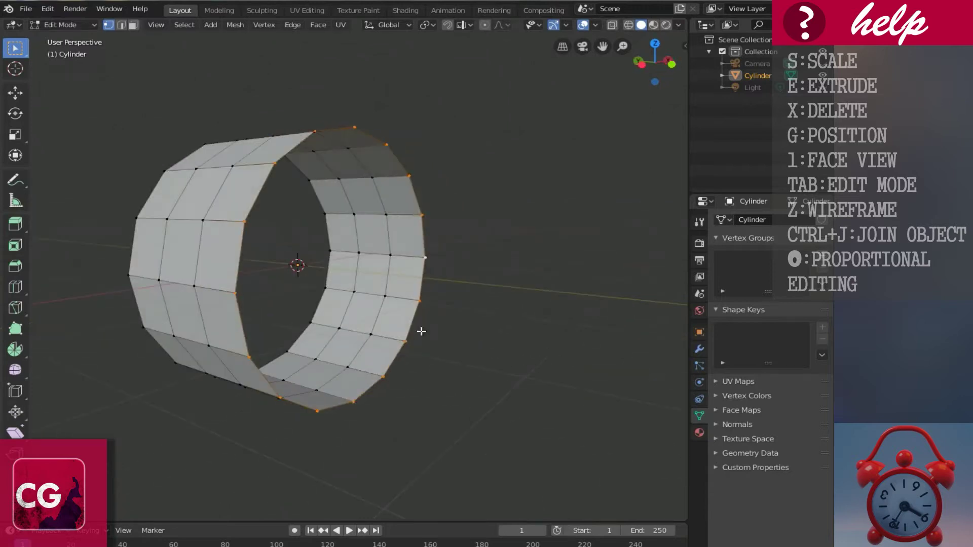
{"action": "key", "text": "KP_1"}
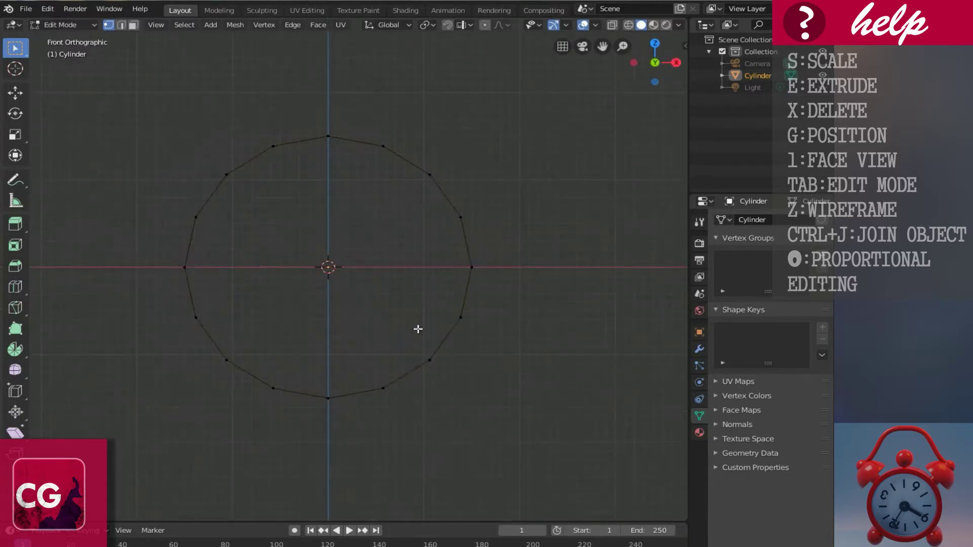
{"action": "scroll", "coordinate": [407, 321], "scroll_direction": "down", "scroll_amount": 1, "text": "ctrl"}
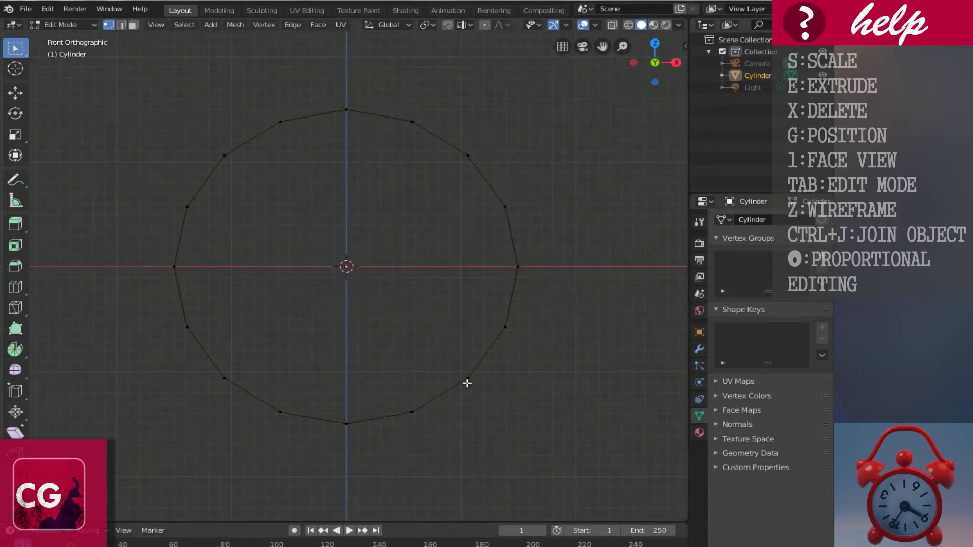
{"action": "key", "text": "e"}
{"action": "right_click", "coordinate": [471, 360]}
{"action": "key", "text": "s"}
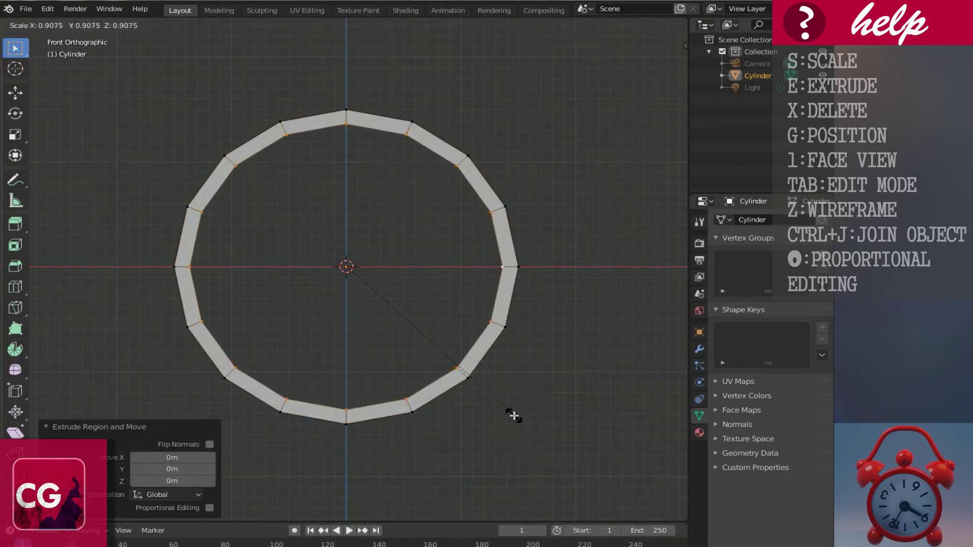
{"action": "left_click", "coordinate": [523, 418]}
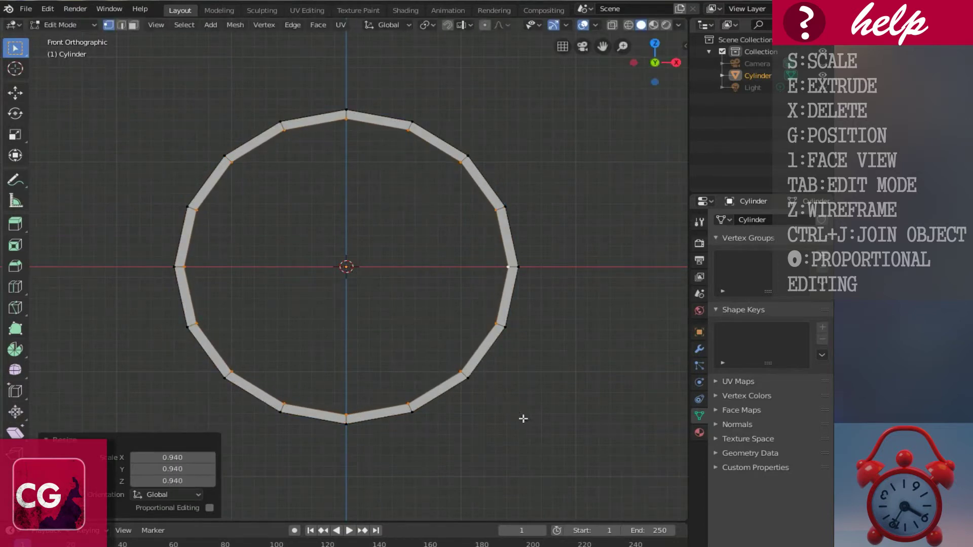
- Extrude the inner rim loop again and scale it inward to about 0.922 to form a second ring
{"action": "key", "text": "e"}
{"action": "right_click", "coordinate": [480, 394]}
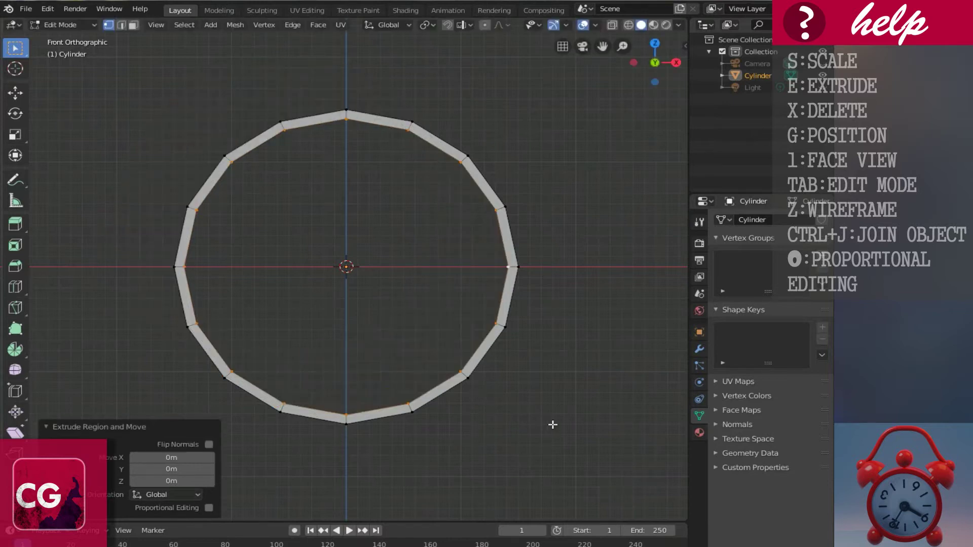
{"action": "key", "text": "s"}
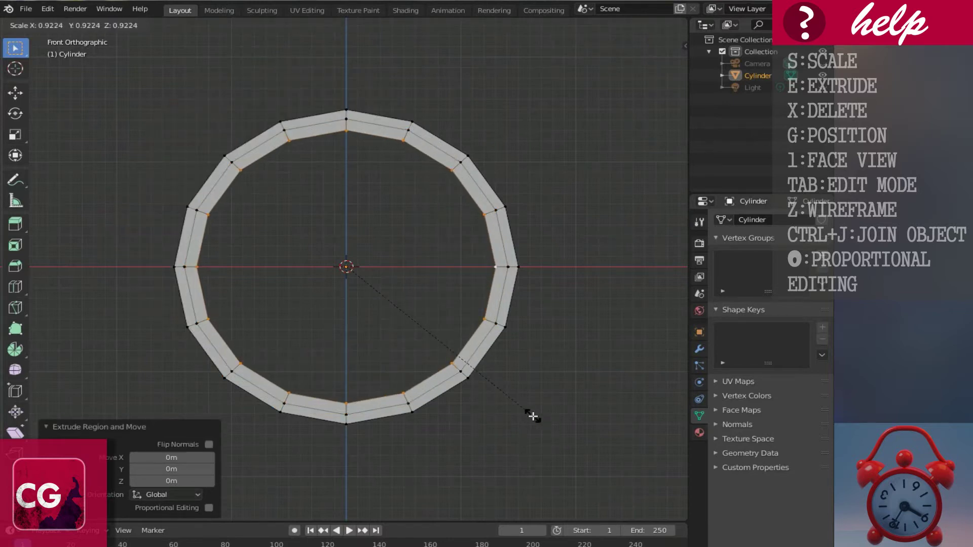
{"action": "left_click", "coordinate": [532, 417]}
{"action": "key", "text": "KP_3"}
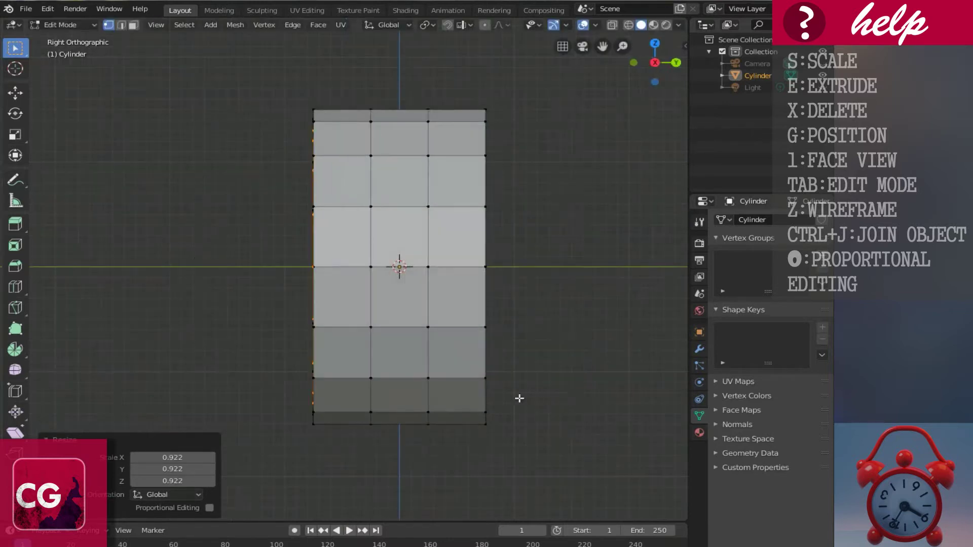
- Extrude the inner front ring loop in place and move it into the body along the Y axis to recess the front
{"action": "scroll", "coordinate": [430, 357], "scroll_direction": "down", "scroll_amount": 3, "text": "ctrl"}
{"action": "key", "text": "z"}
{"action": "scroll", "coordinate": [404, 353], "scroll_direction": "up", "scroll_amount": 1}
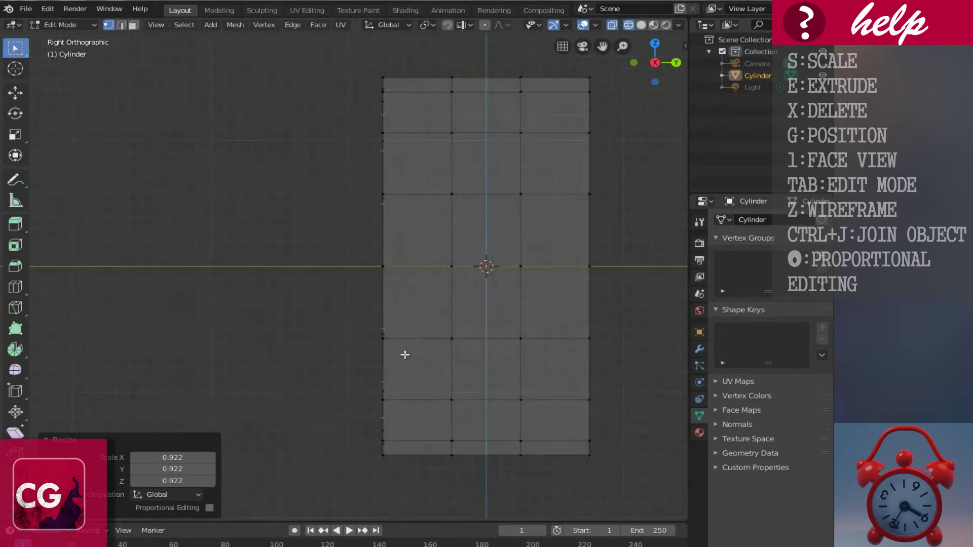
{"action": "scroll", "coordinate": [406, 355], "scroll_direction": "up", "scroll_amount": 3, "text": "ctrl"}
{"action": "key", "text": "e"}
{"action": "key", "text": "Escape"}
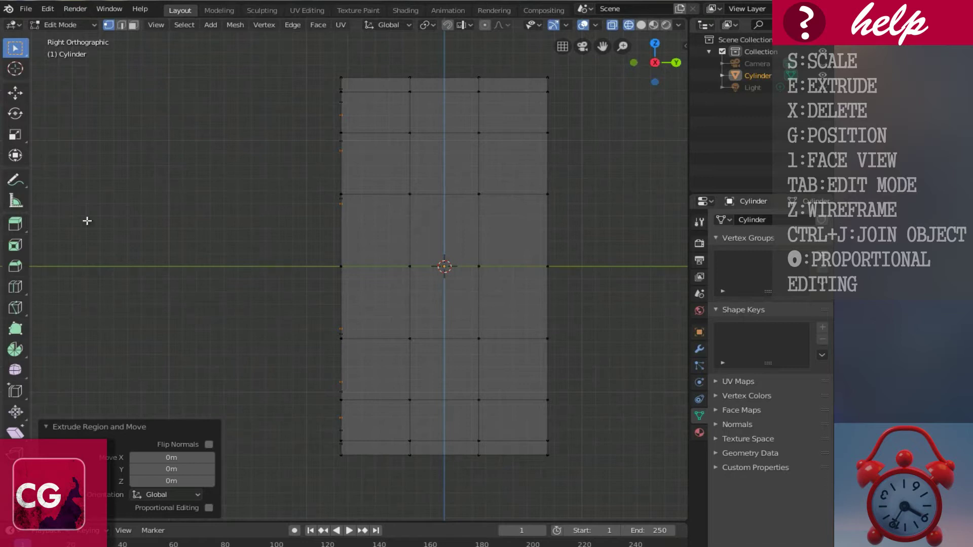
{"action": "left_click", "coordinate": [21, 93]}
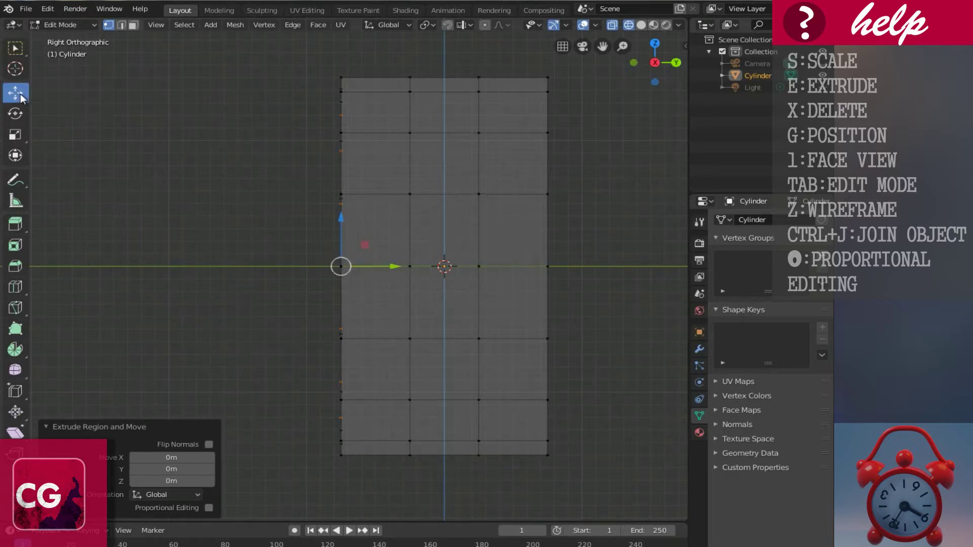
{"action": "mouse_move", "coordinate": [397, 268]}
{"action": "left_mouse_down"}
{"action": "mouse_move", "coordinate": [428, 269]}
{"action": "mouse_move", "coordinate": [406, 267]}
{"action": "left_mouse_up"}
{"action": "key", "text": "e"}
{"action": "right_click", "coordinate": [370, 290]}
{"action": "key", "text": "ctrl+z"}
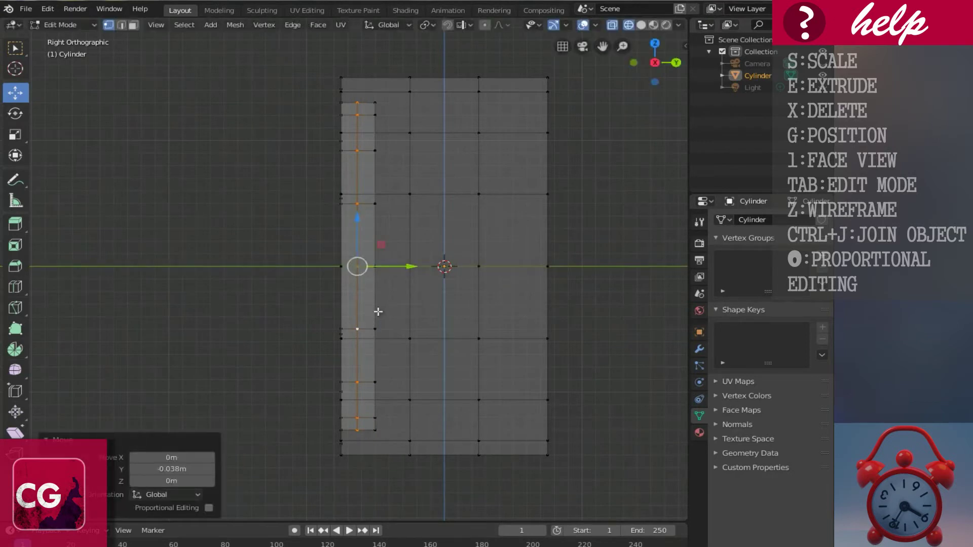
{"action": "key", "text": "ctrl+z"}
- Extrude the recessed front loop in place and scale it inward to 0.962
{"action": "middle_click_drag", "start_coordinate": [338, 233], "coordinate": [438, 264]}
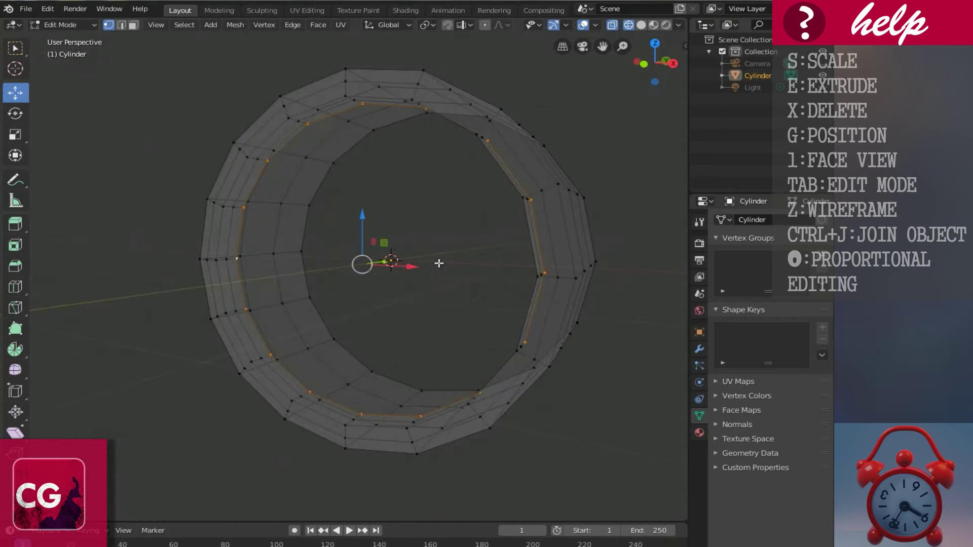
{"action": "key", "text": "1"}
{"action": "key", "text": "shift+z"}
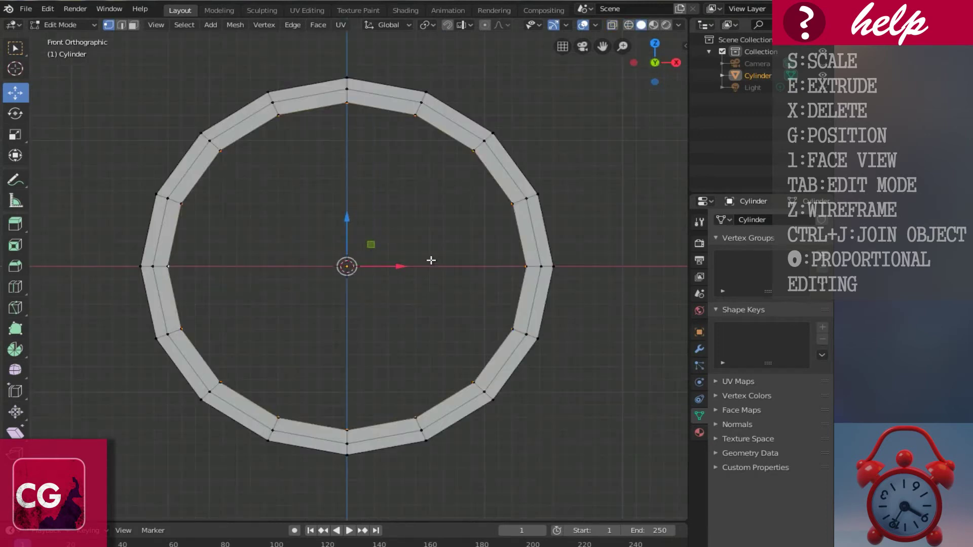
{"action": "scroll", "coordinate": [431, 261], "scroll_direction": "down", "scroll_amount": 2, "text": "ctrl"}
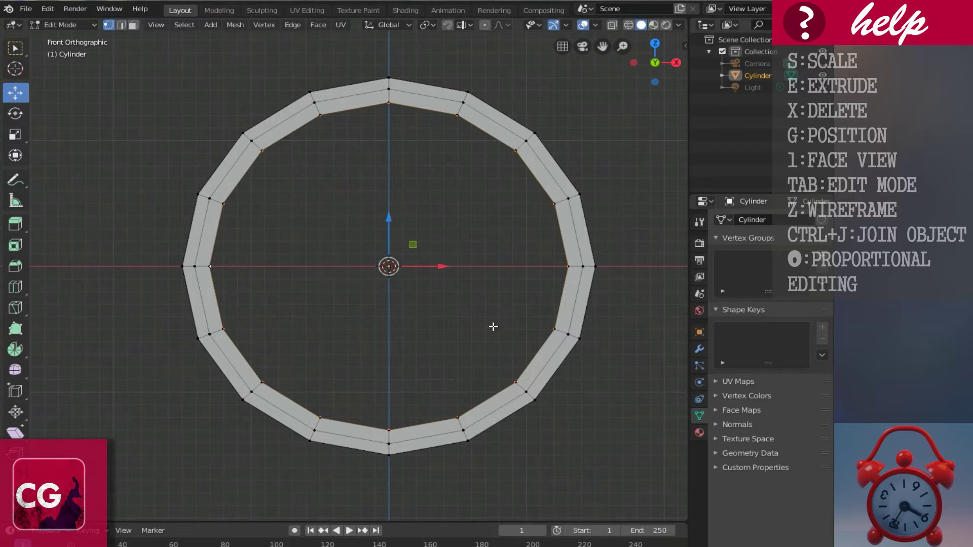
{"action": "key", "text": "e"}
{"action": "key", "text": "Escape"}
{"action": "key", "text": "s"}
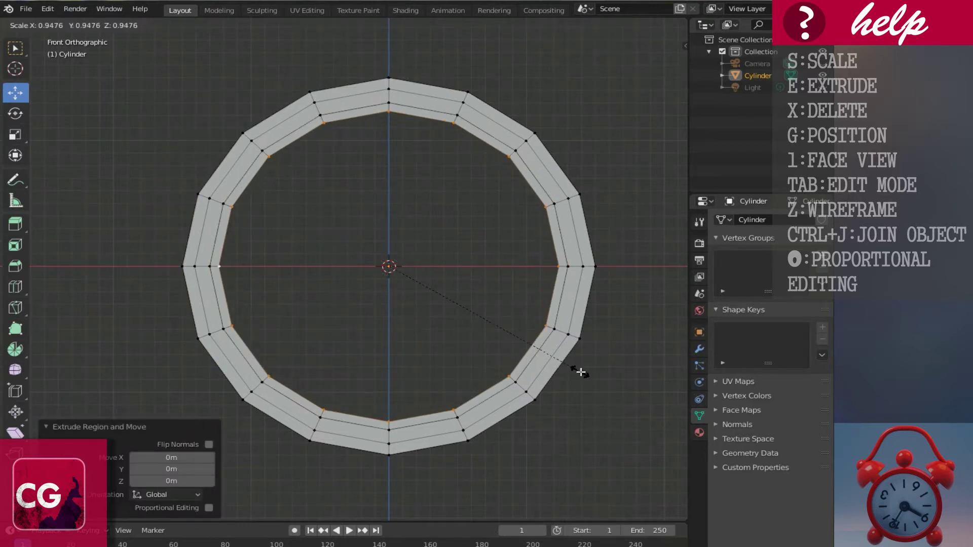
{"action": "left_click", "coordinate": [581, 373]}
- Extrude two further concentric rings into the clock face, scaling each inward, the second to 0.609
{"action": "key", "text": "e"}
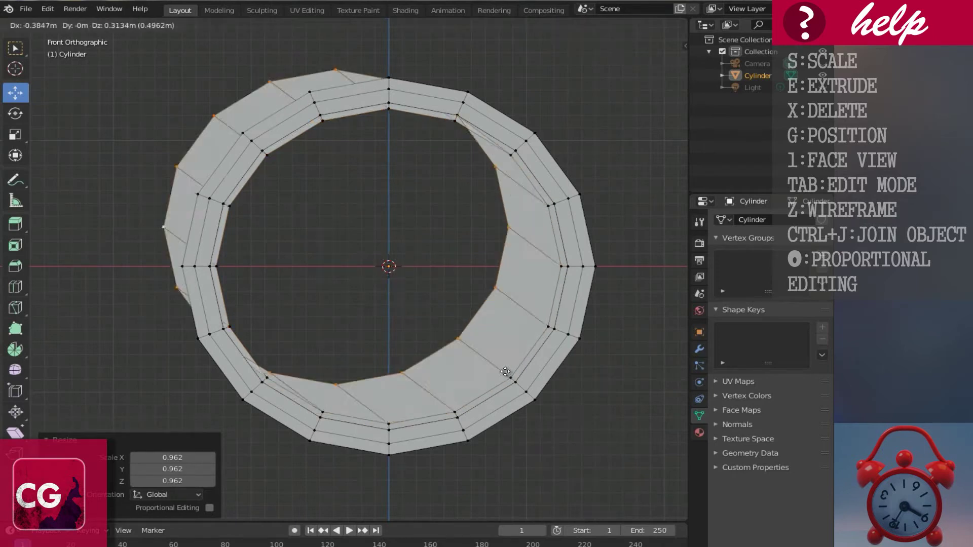
{"action": "key", "text": "Escape"}
{"action": "key", "text": "s"}
{"action": "left_click", "coordinate": [540, 386]}
{"action": "key", "text": "e"}
{"action": "key", "text": "Escape"}
{"action": "key", "text": "s"}
{"action": "left_click", "coordinate": [564, 370]}
- Extrude two more rings toward the middle of the clock face, scaling the innermost one to 0.395
{"action": "key", "text": "e"}
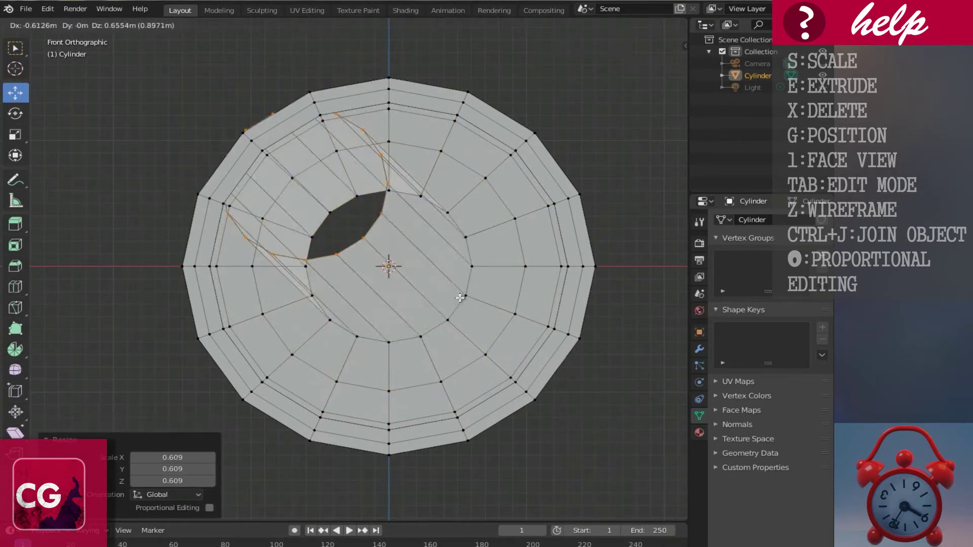
{"action": "key", "text": "Escape"}
{"action": "key", "text": "s"}
{"action": "left_click", "coordinate": [464, 320]}
{"action": "key", "text": "e"}
{"action": "key", "text": "Escape"}
{"action": "key", "text": "s"}
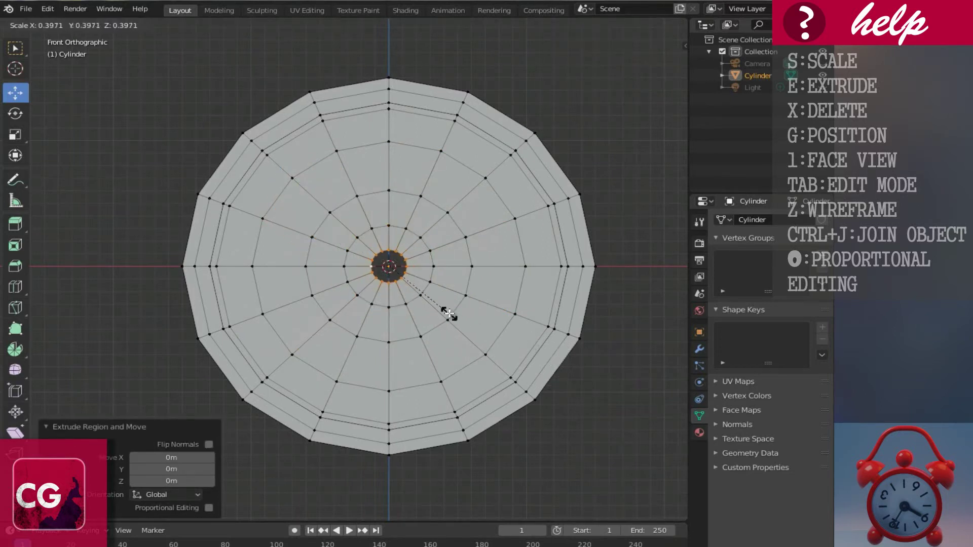
{"action": "left_click", "coordinate": [446, 309]}
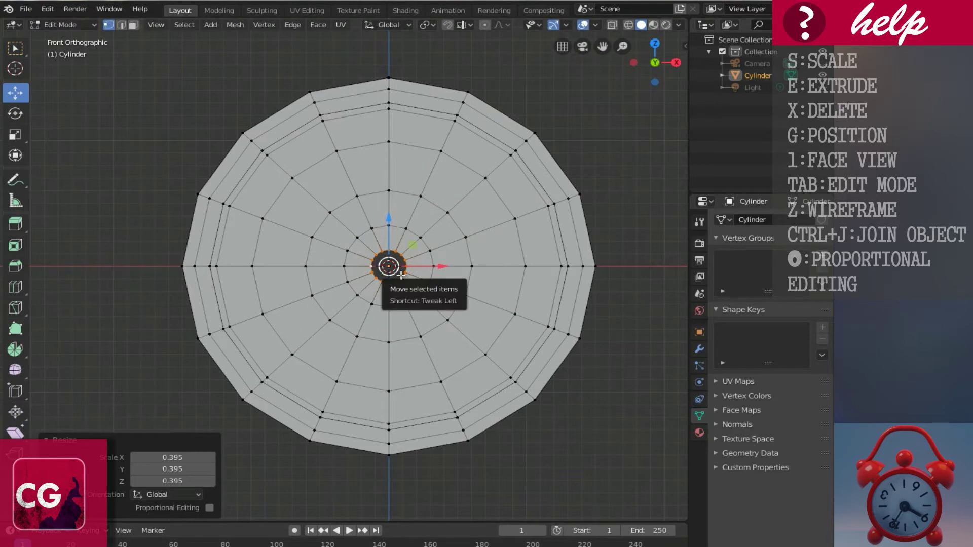
- Merge the innermost ring's vertices at center to close the clock face
{"action": "key", "text": "m"}
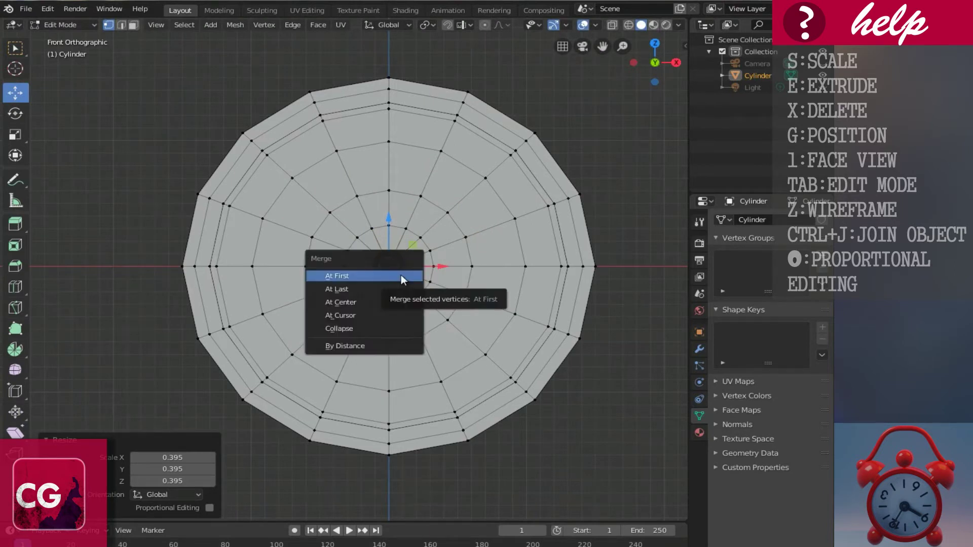
{"action": "key", "text": "Down"}
{"action": "key", "text": "Down"}
{"action": "key", "text": "Return"}
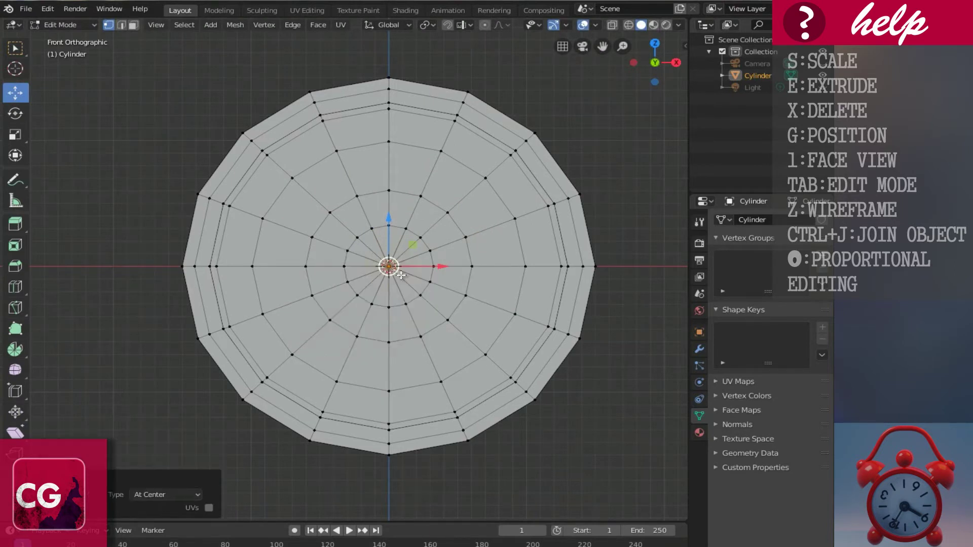
- Select the edge loop of the rear opening, scale it inward and move it slightly toward the body along the Y axis
{"action": "scroll", "coordinate": [400, 275], "scroll_direction": "down", "scroll_amount": 2}
{"action": "middle_click_drag", "start_coordinate": [401, 276], "coordinate": [421, 265]}
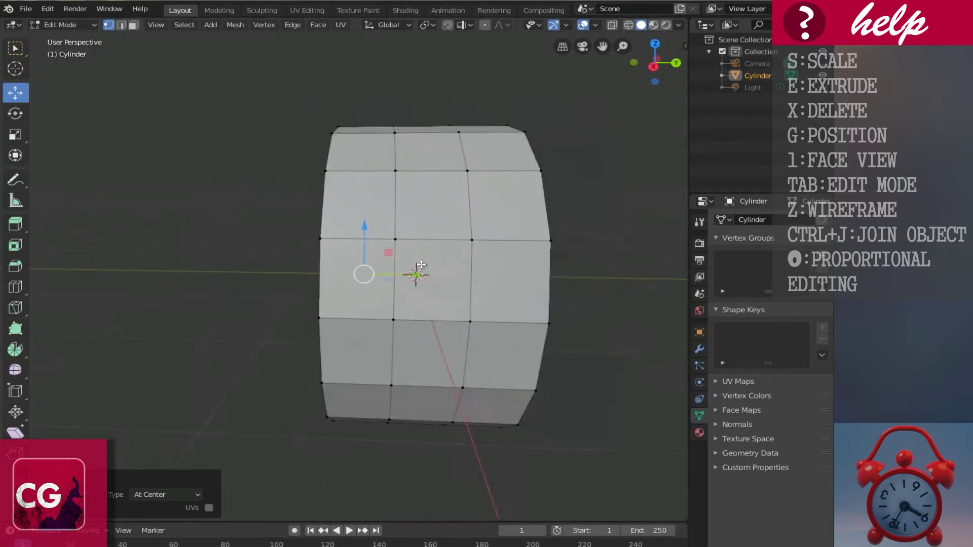
{"action": "scroll", "coordinate": [421, 265], "scroll_direction": "down", "scroll_amount": 1}
{"action": "key", "text": "KP_3"}
{"action": "scroll", "coordinate": [421, 265], "scroll_direction": "up", "scroll_amount": 4, "text": "ctrl"}
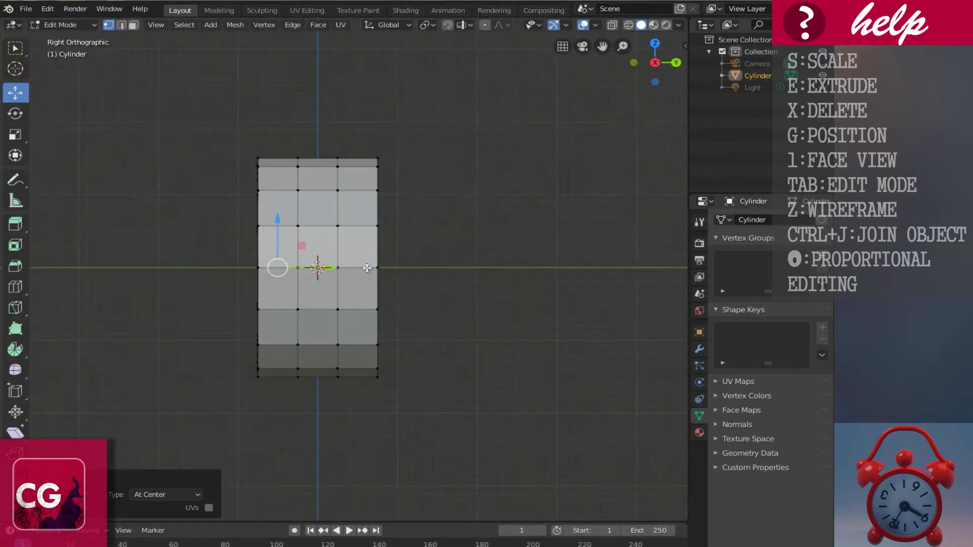
{"action": "left_click", "coordinate": [379, 268], "text": "alt"}
{"action": "scroll", "coordinate": [381, 266], "scroll_direction": "up", "scroll_amount": 1}
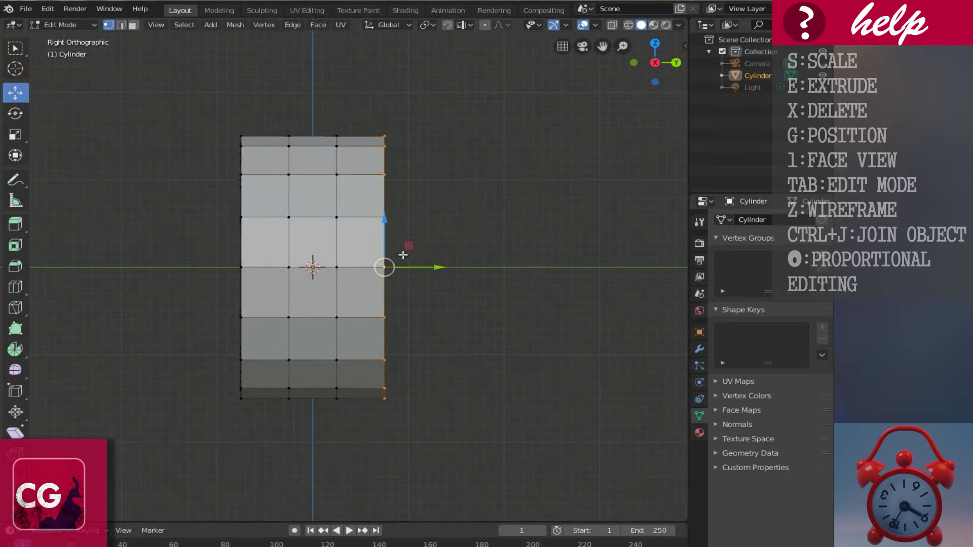
{"action": "middle_click_drag", "start_coordinate": [403, 255], "coordinate": [390, 268]}
{"action": "key", "text": "s"}
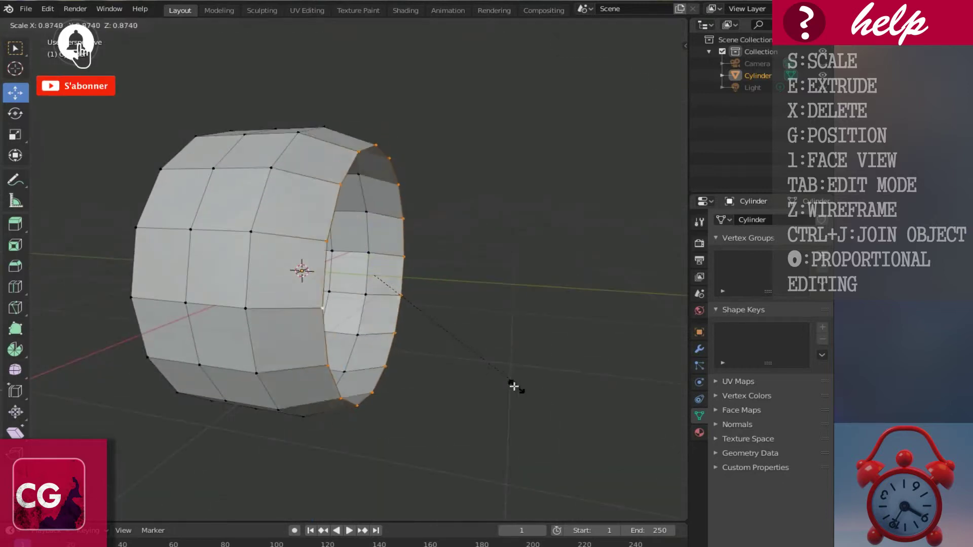
{"action": "left_click", "coordinate": [476, 373]}
{"action": "left_click_drag", "start_coordinate": [427, 281], "coordinate": [419, 282]}
- Extrude two concentric rings inward from the rear opening, scaling the second to about 0.64
{"action": "middle_click_drag", "start_coordinate": [419, 282], "coordinate": [399, 357]}
{"action": "key", "text": "e"}
{"action": "key", "text": "Escape"}
{"action": "key", "text": "s"}
{"action": "left_click", "coordinate": [467, 391]}
{"action": "key", "text": "s"}
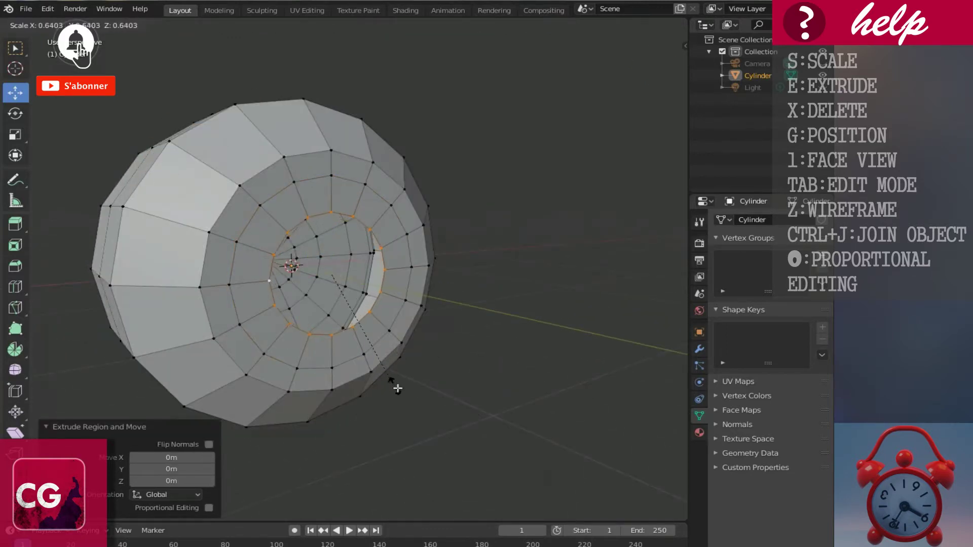
{"action": "left_click", "coordinate": [399, 391]}
- Extrude the innermost rear loop in place and scale it inward to about 0.55
{"action": "key", "text": "e"}
{"action": "right_click", "coordinate": [472, 398]}
{"action": "key", "text": "s"}
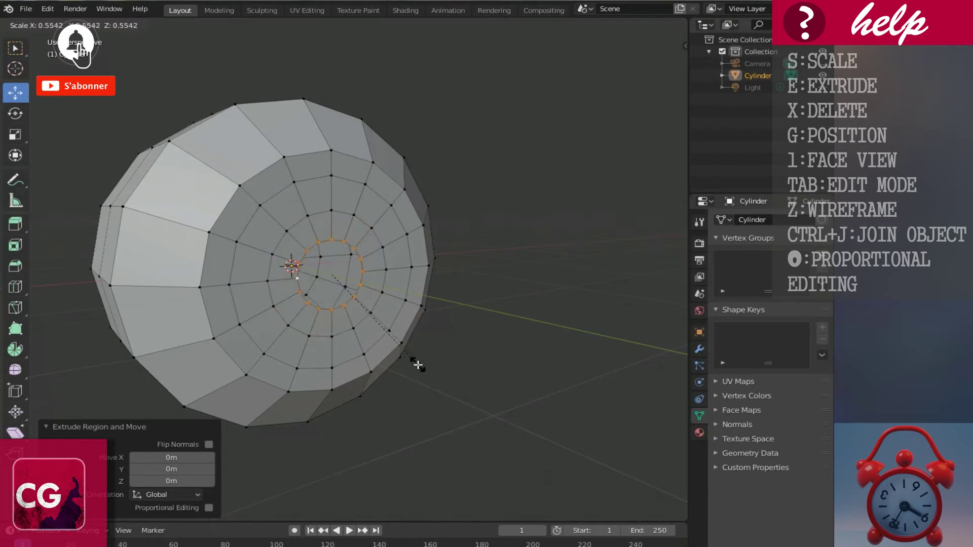
{"action": "left_click", "coordinate": [420, 363]}
- Add a last rear ring scaled inward to 0.559 and merge its vertices at center to close the back
{"action": "key", "text": "g"}
{"action": "right_click", "coordinate": [469, 392]}
{"action": "key", "text": "s"}
{"action": "left_click", "coordinate": [436, 361]}
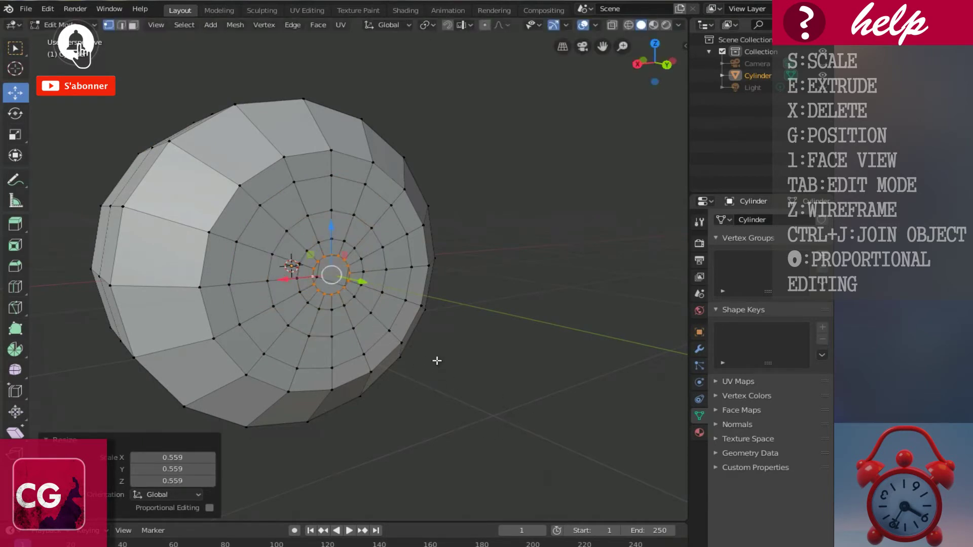
{"action": "key", "text": "m"}
{"action": "left_click", "coordinate": [437, 360]}
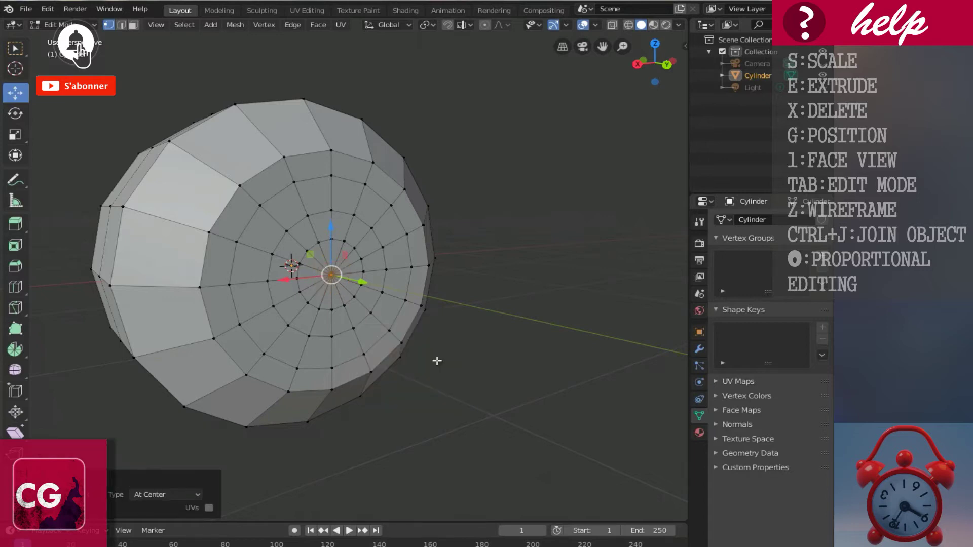
- Add two single loop cuts to the tapered rear section, slid close to its borders with factors of -0.897 and 0.917
{"action": "middle_click_drag", "start_coordinate": [319, 273], "coordinate": [317, 266]}
{"action": "key", "text": "ctrl+r"}
{"action": "left_click", "coordinate": [257, 254]}
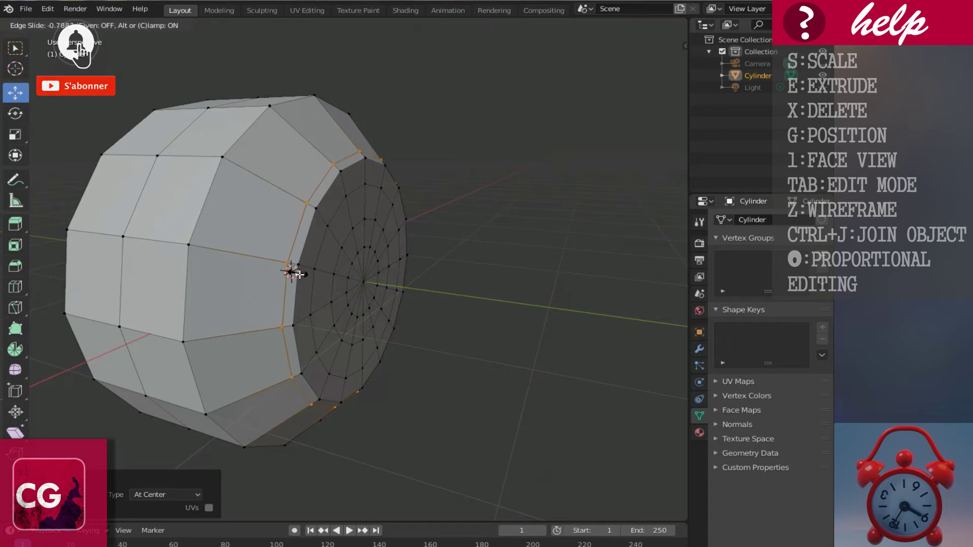
{"action": "left_click", "coordinate": [300, 277]}
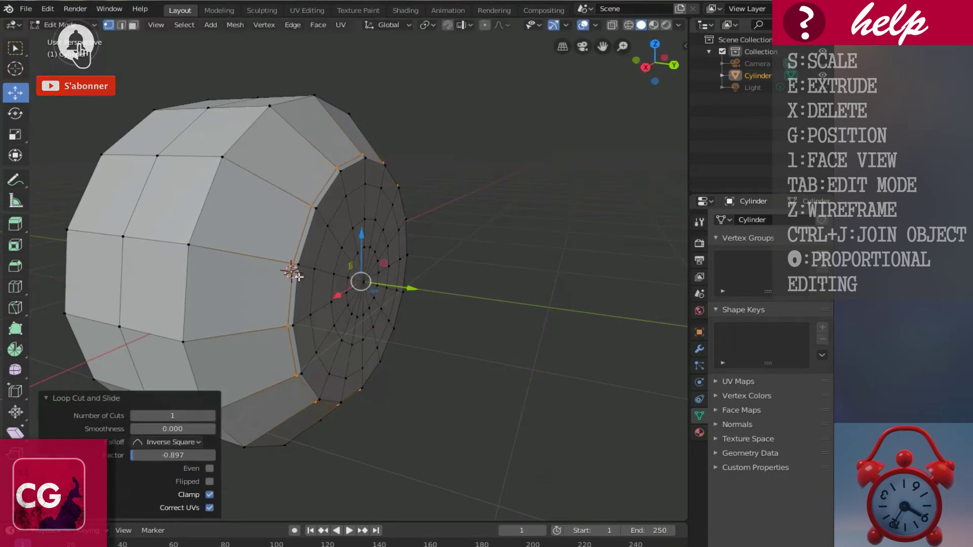
{"action": "key", "text": "ctrl+r"}
{"action": "left_click", "coordinate": [262, 263]}
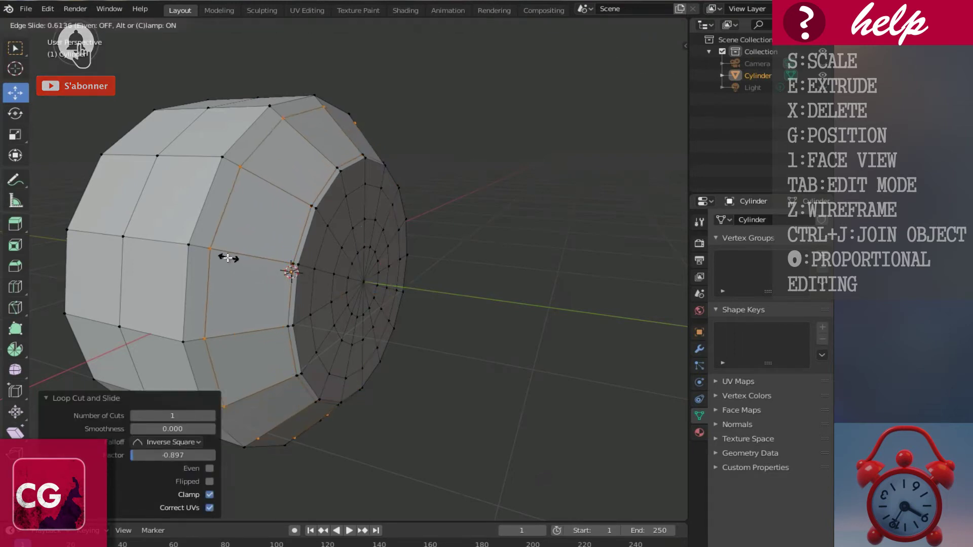
{"action": "left_click", "coordinate": [215, 256]}
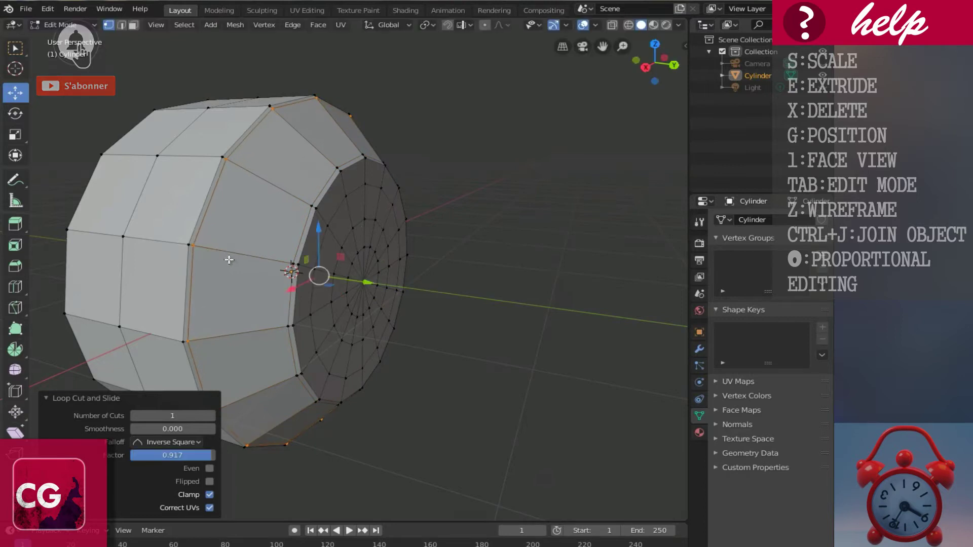
- Add an unslid loop cut midway along the tapered rear section and return to Object Mode
{"action": "key", "text": "ctrl+r"}
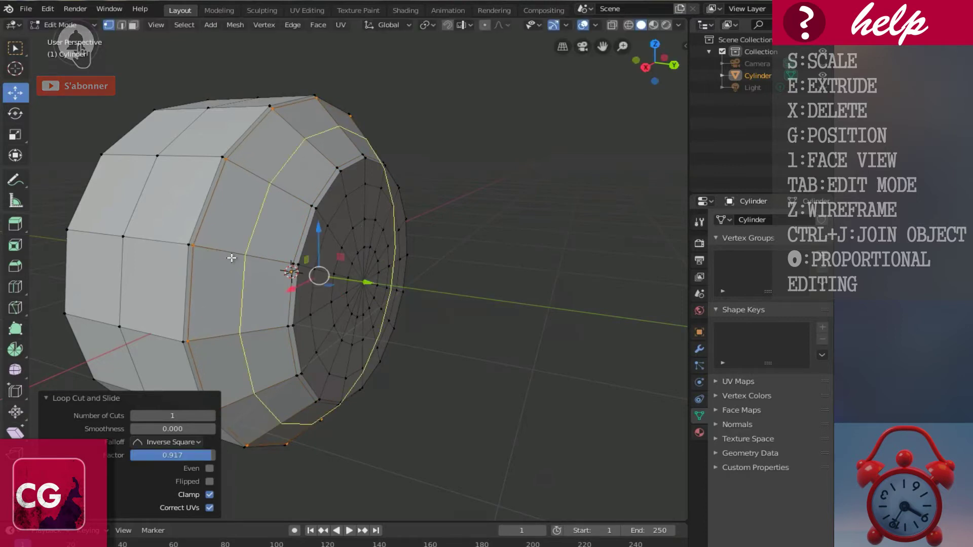
{"action": "left_click", "coordinate": [231, 258]}
{"action": "right_click", "coordinate": [231, 257]}
{"action": "scroll", "coordinate": [322, 270], "scroll_direction": "down", "scroll_amount": 1}
{"action": "middle_click_drag", "start_coordinate": [320, 257], "coordinate": [403, 274]}
{"action": "scroll", "coordinate": [400, 304], "scroll_direction": "down", "scroll_amount": 1}
{"action": "middle_click_drag", "start_coordinate": [406, 323], "coordinate": [411, 297]}
{"action": "key", "text": "Tab"}
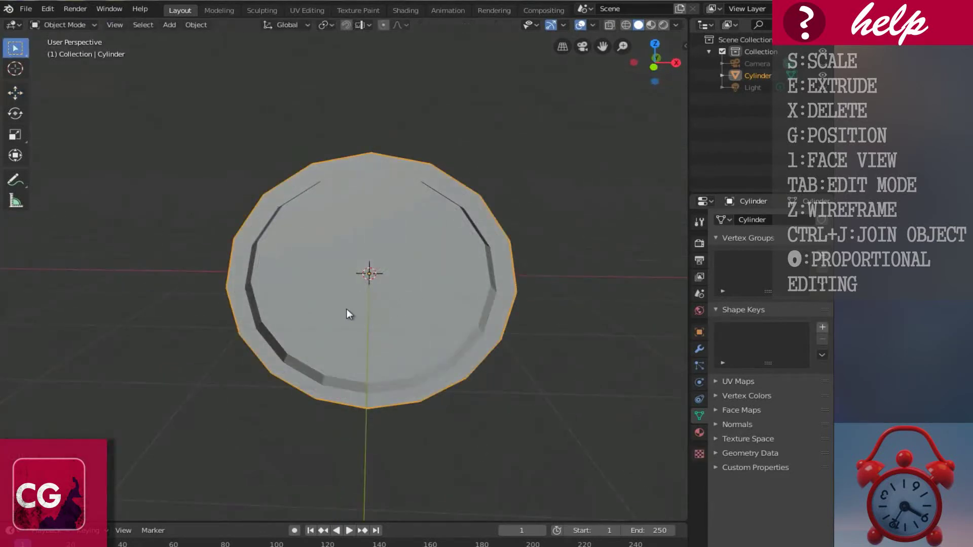
- In front view, add a UV sphere with 16 segments and isolate it in local view
{"action": "key", "text": "1"}
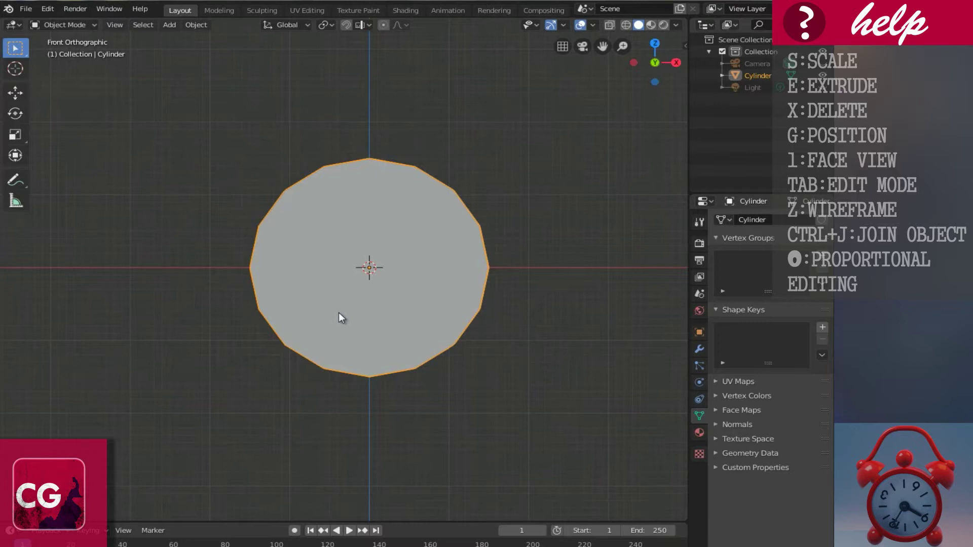
{"action": "key", "text": "shift+a"}
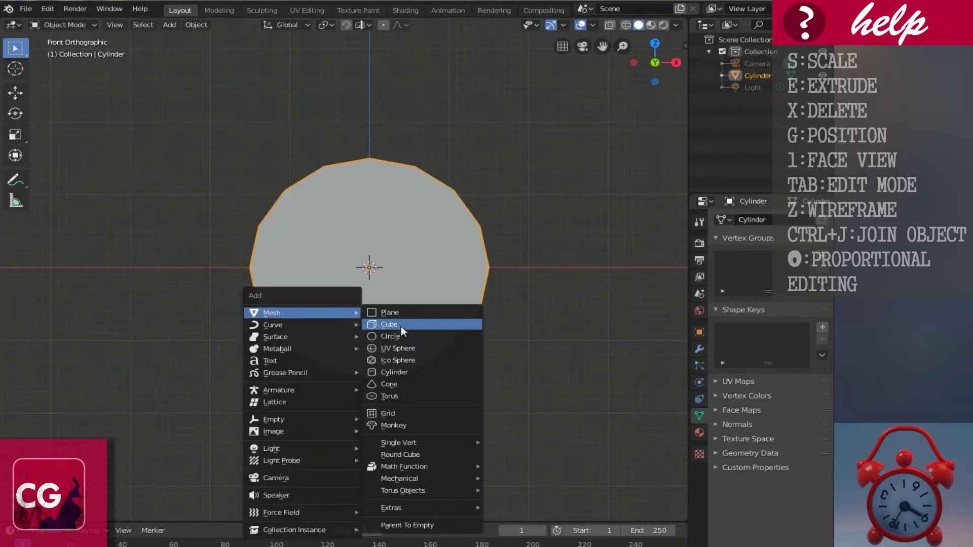
{"action": "left_click", "coordinate": [408, 350]}
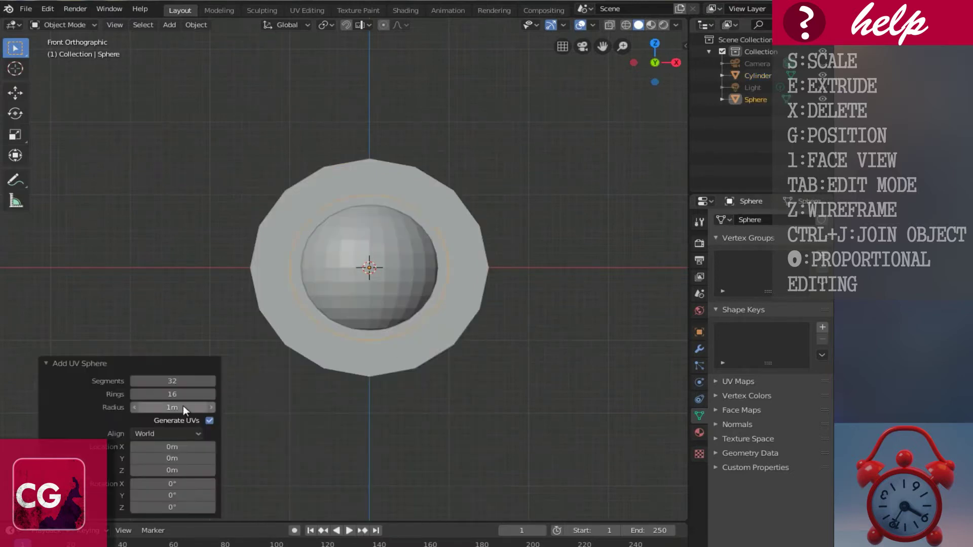
{"action": "left_click", "coordinate": [176, 381]}
{"action": "type", "text": "16"}
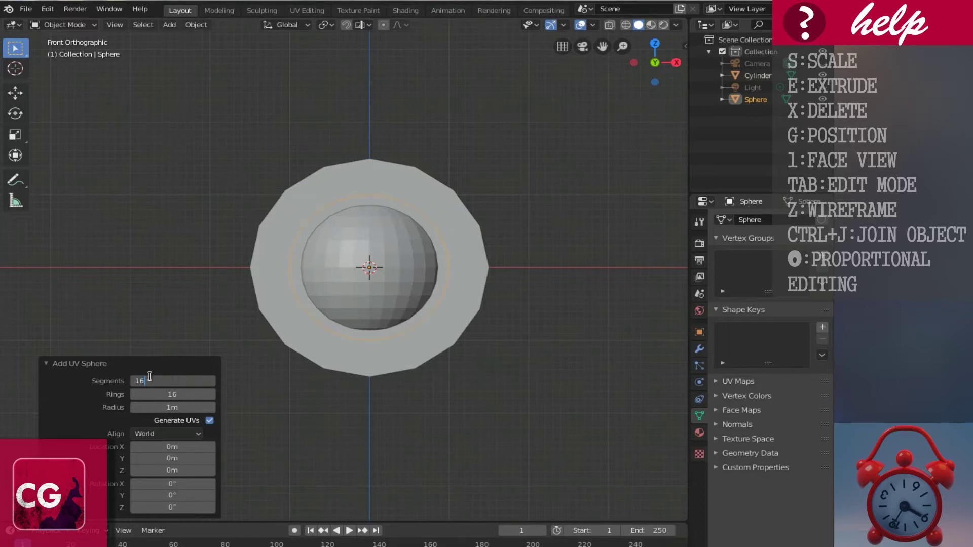
{"action": "key", "text": "Return"}
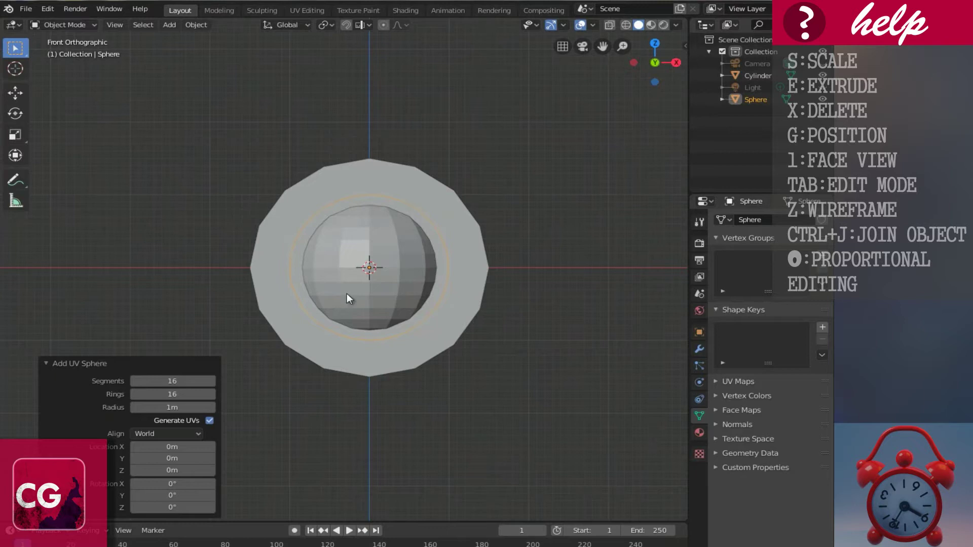
{"action": "scroll", "coordinate": [394, 270], "scroll_direction": "up", "scroll_amount": 1}
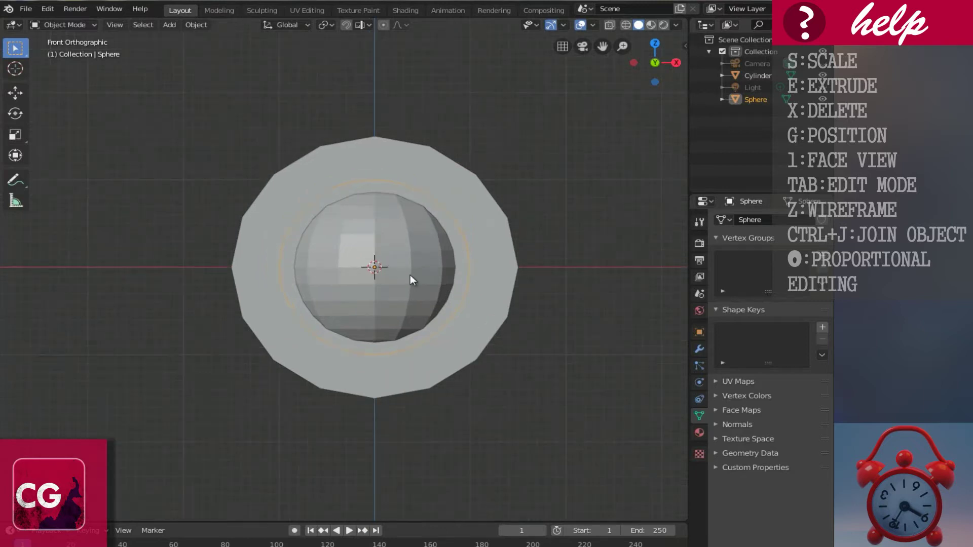
{"action": "key", "text": "KP_Divide"}
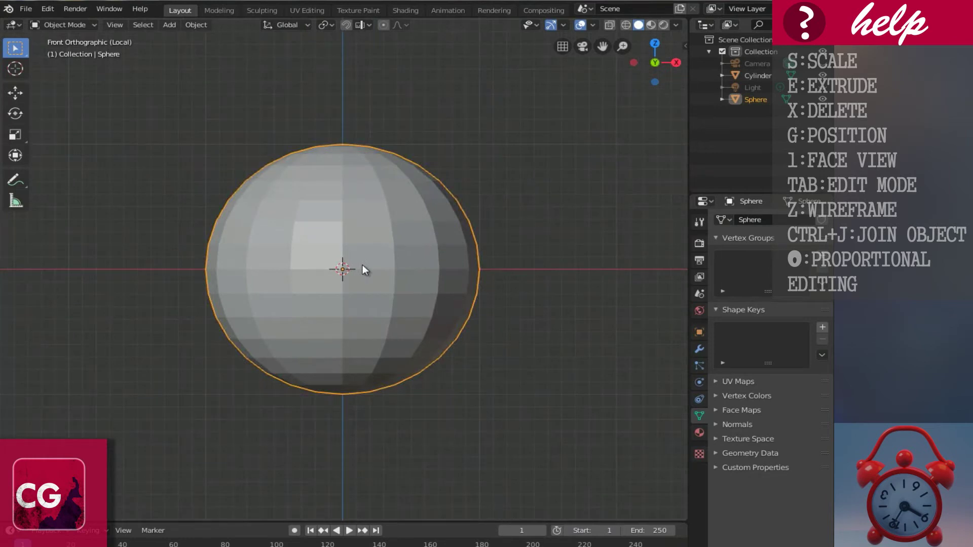
- In right view, rotate the sphere by 90 degrees
{"action": "key", "text": "KP_3"}
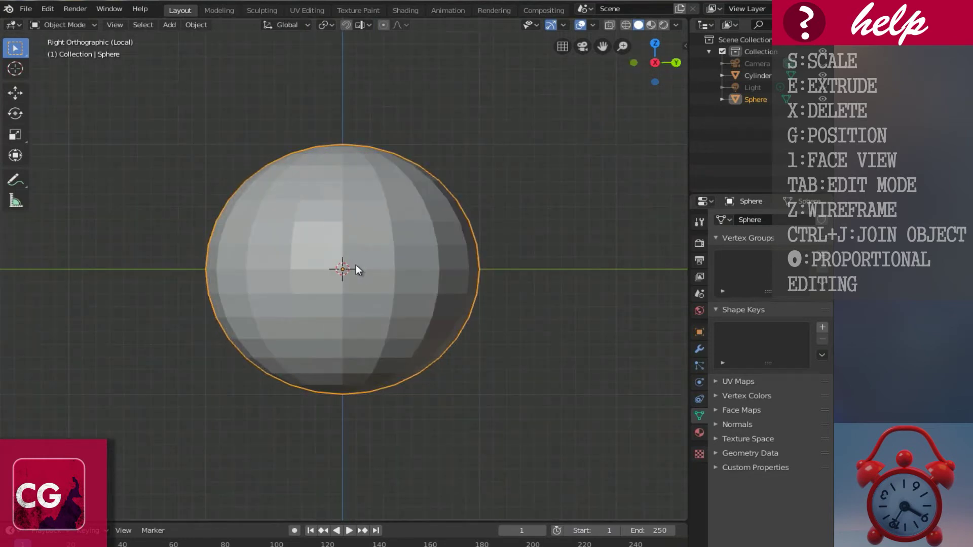
{"action": "key", "text": "r"}
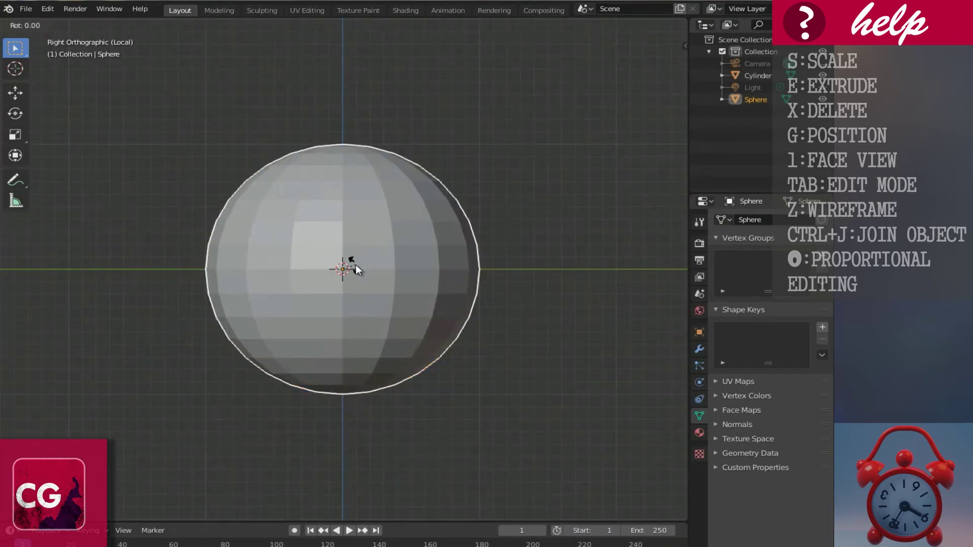
{"action": "type", "text": "90"}
{"action": "key", "text": "Return"}
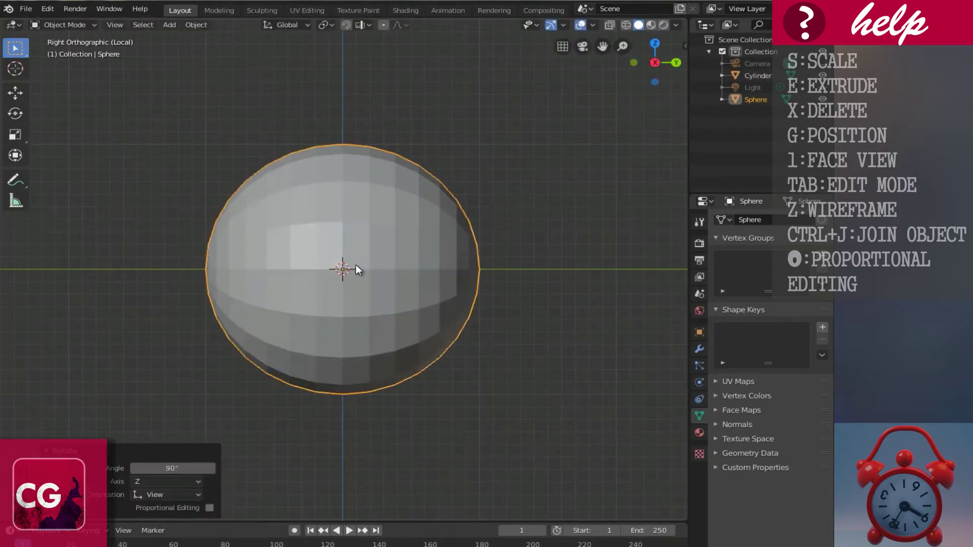
- Delete the vertices of the sphere's rear half on the positive Y side and return to Object Mode
{"action": "scroll", "coordinate": [356, 264], "scroll_direction": "down", "scroll_amount": 1}
{"action": "scroll", "coordinate": [356, 264], "scroll_direction": "down", "scroll_amount": 1, "text": "ctrl"}
{"action": "scroll", "coordinate": [356, 265], "scroll_direction": "up", "scroll_amount": 2}
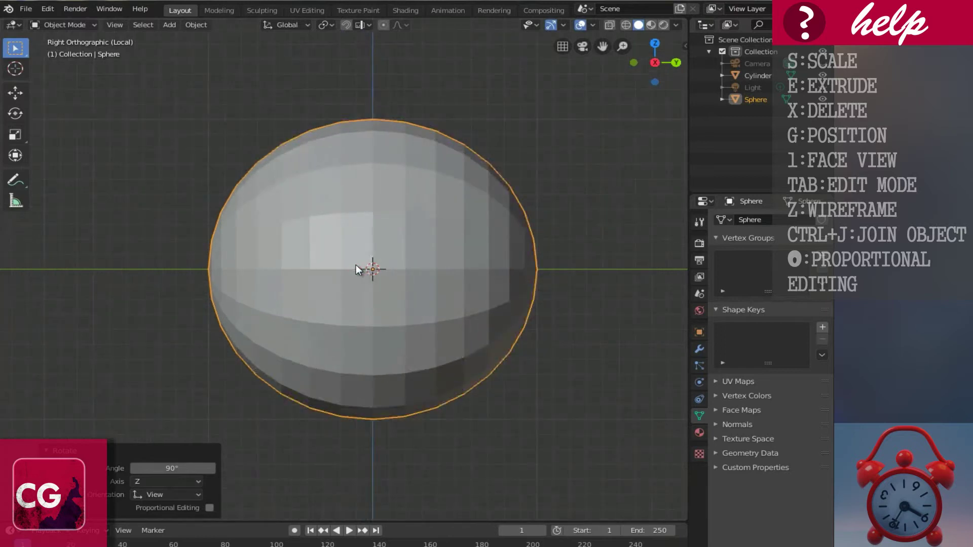
{"action": "key", "text": "Tab"}
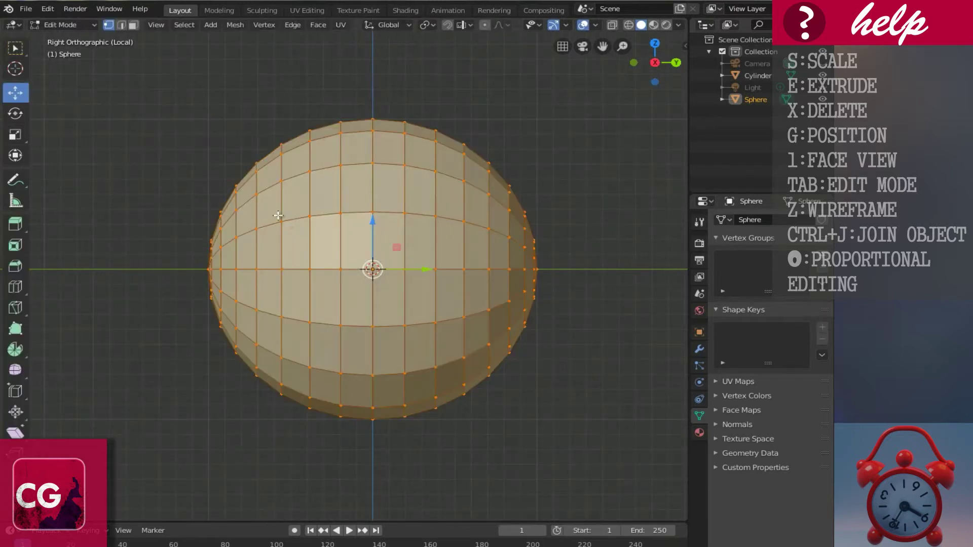
{"action": "left_click", "coordinate": [447, 199]}
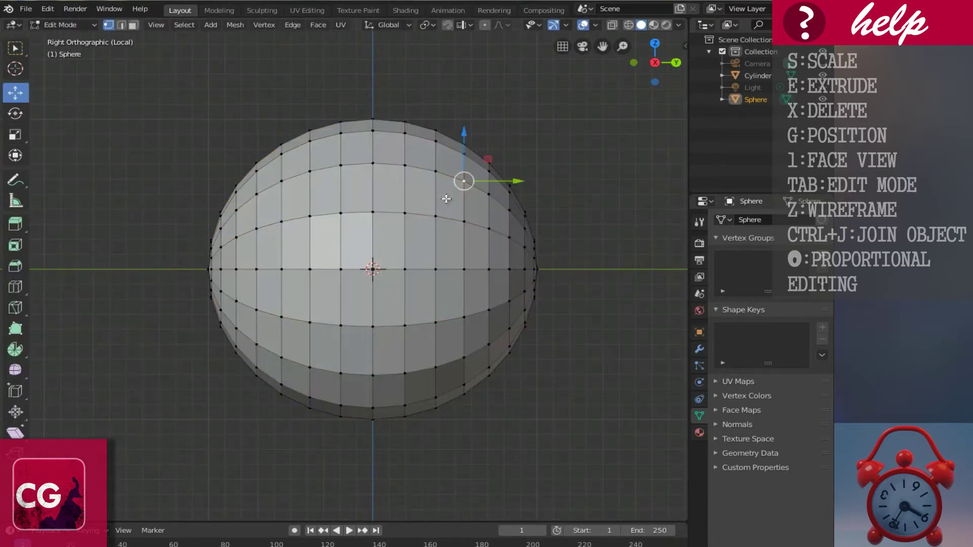
{"action": "key", "text": "shift+z"}
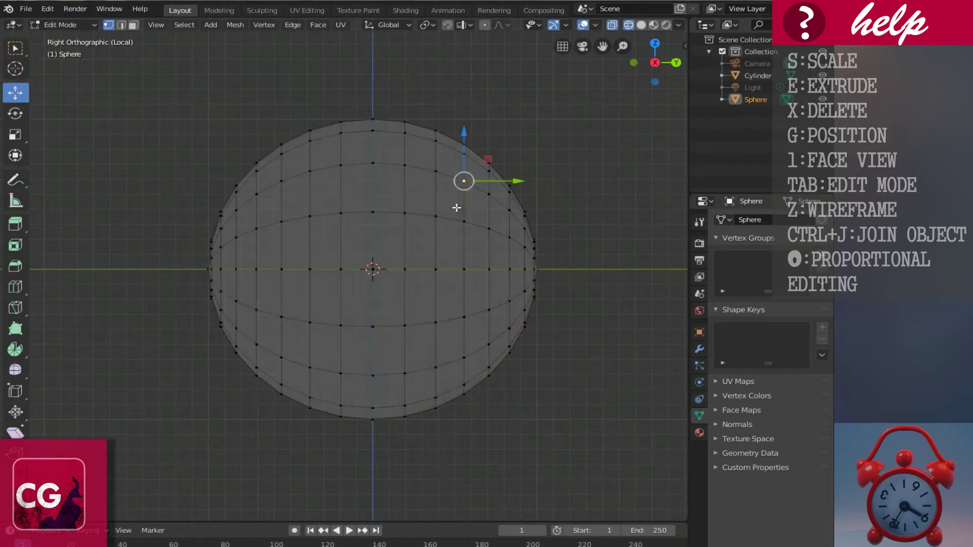
{"action": "left_click_drag", "start_coordinate": [390, 84], "coordinate": [638, 451]}
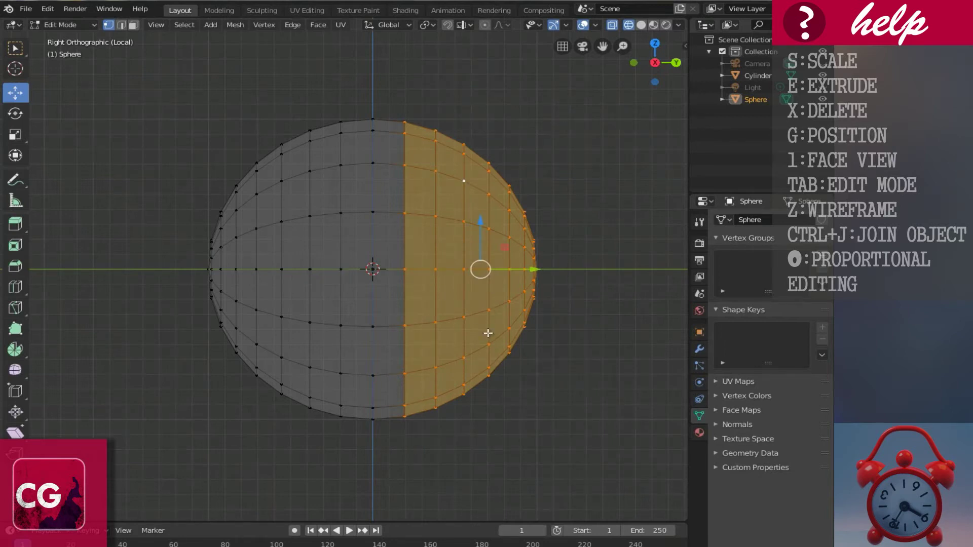
{"action": "key", "text": "x"}
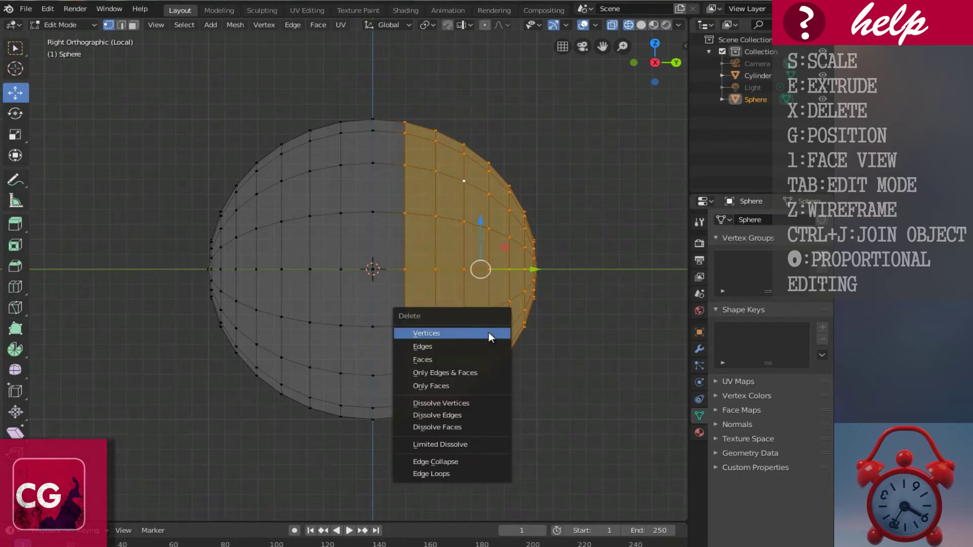
{"action": "left_click", "coordinate": [480, 332]}
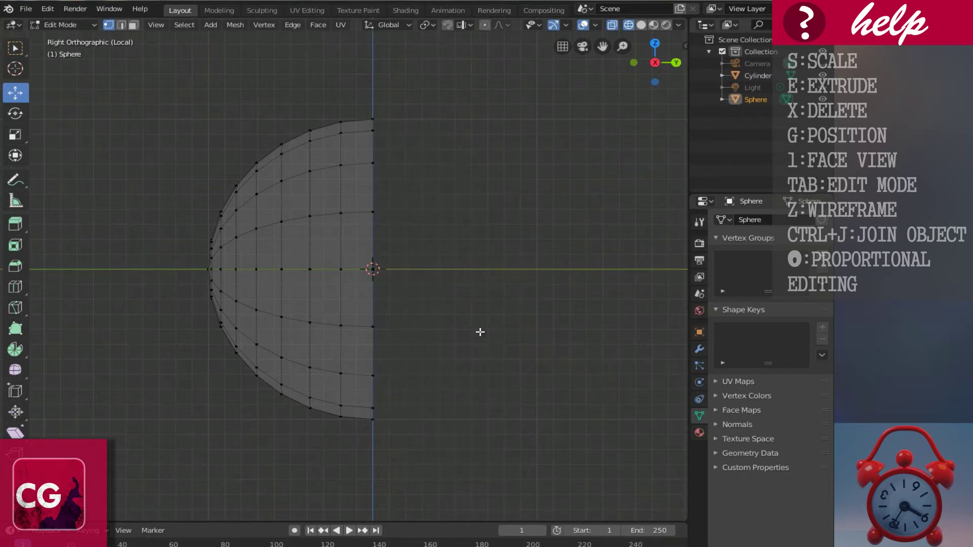
{"action": "key", "text": "Tab"}
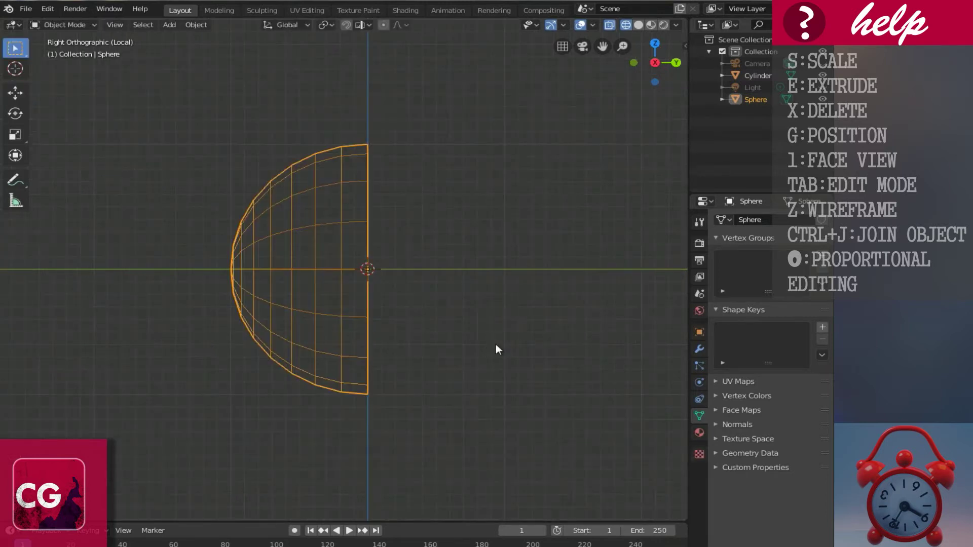
- Add a Mirror modifier to the half sphere, with the X axis disabled and the Z axis enabled
{"action": "left_click", "coordinate": [700, 349]}
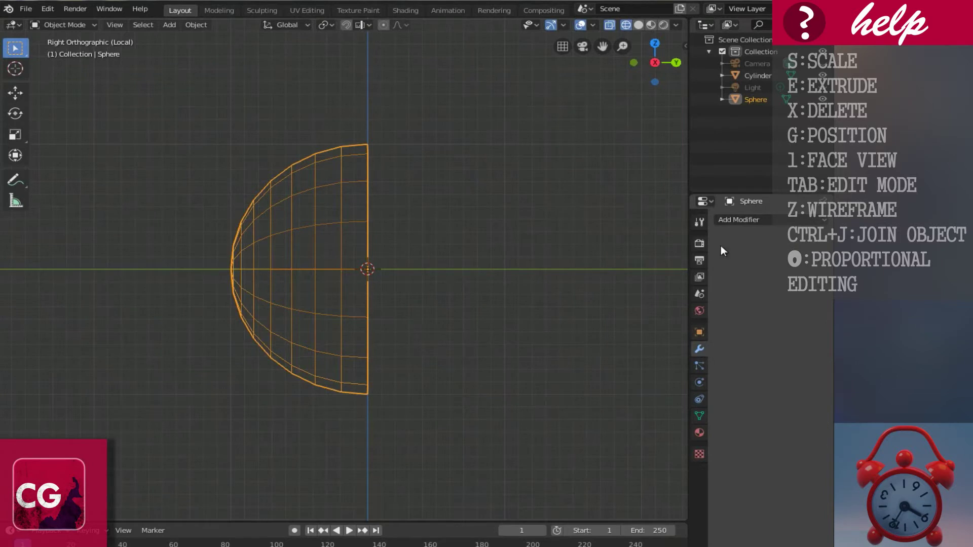
{"action": "left_click", "coordinate": [742, 220]}
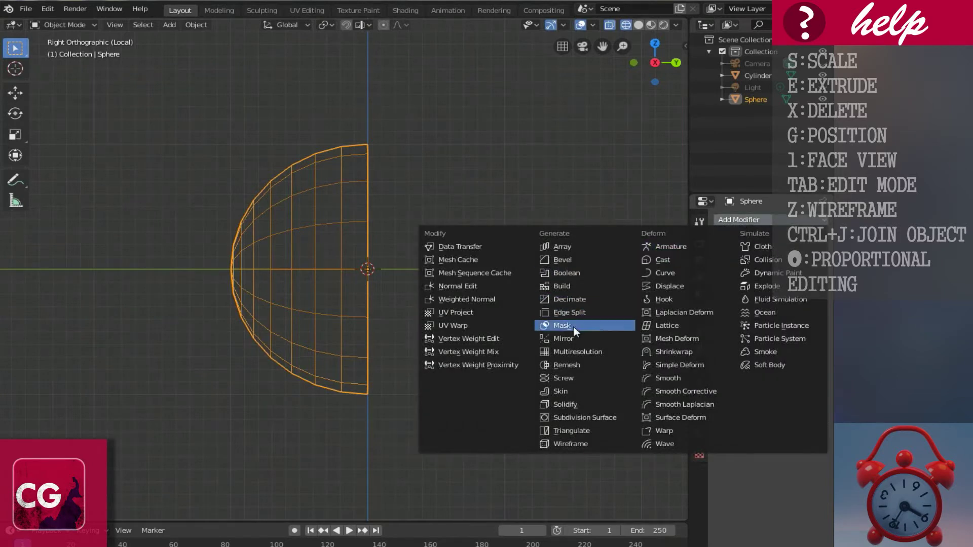
{"action": "left_click", "coordinate": [576, 343]}
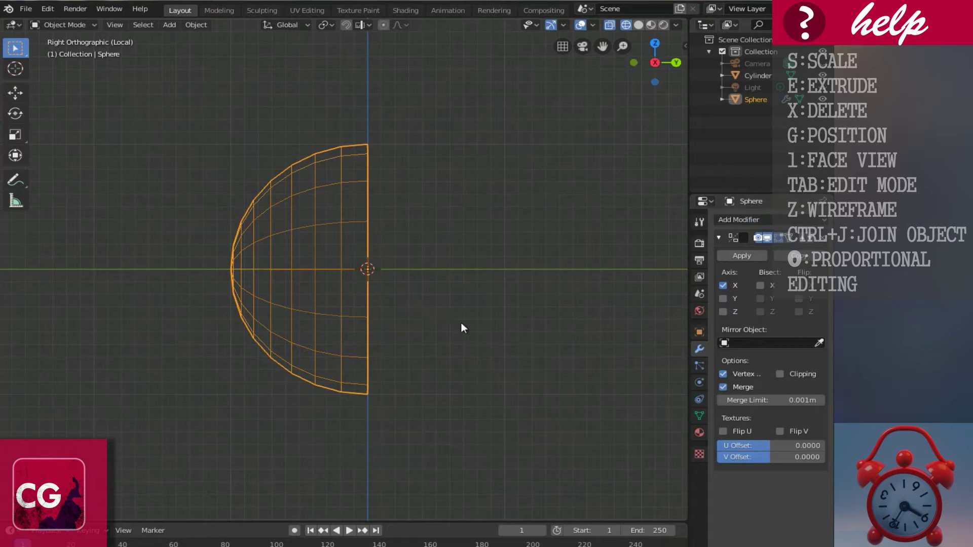
{"action": "left_click", "coordinate": [723, 286]}
{"action": "left_click", "coordinate": [723, 311]}
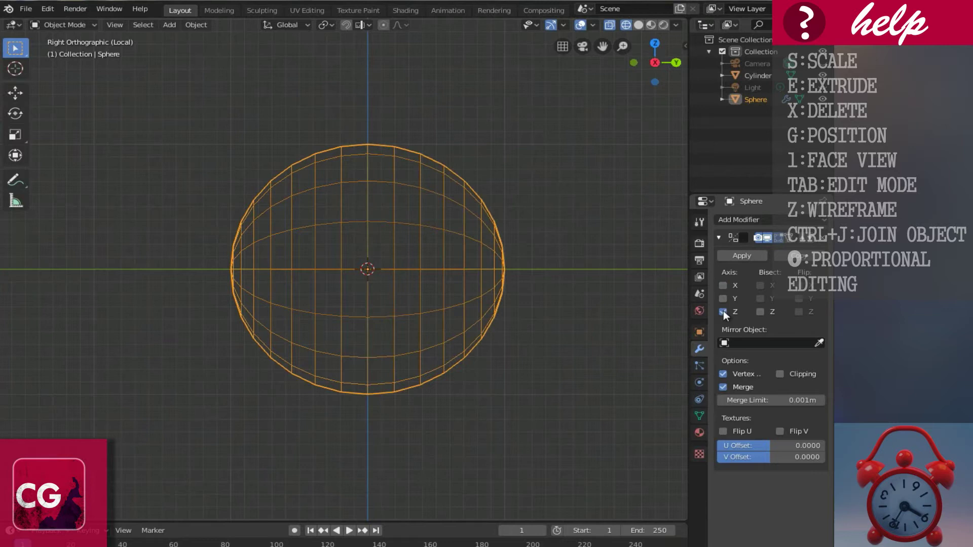
- Stretch the half sphere into a capsule by moving all vertices except the mirror-seam loop about -0.769 m along Y
{"action": "key", "text": "Tab"}
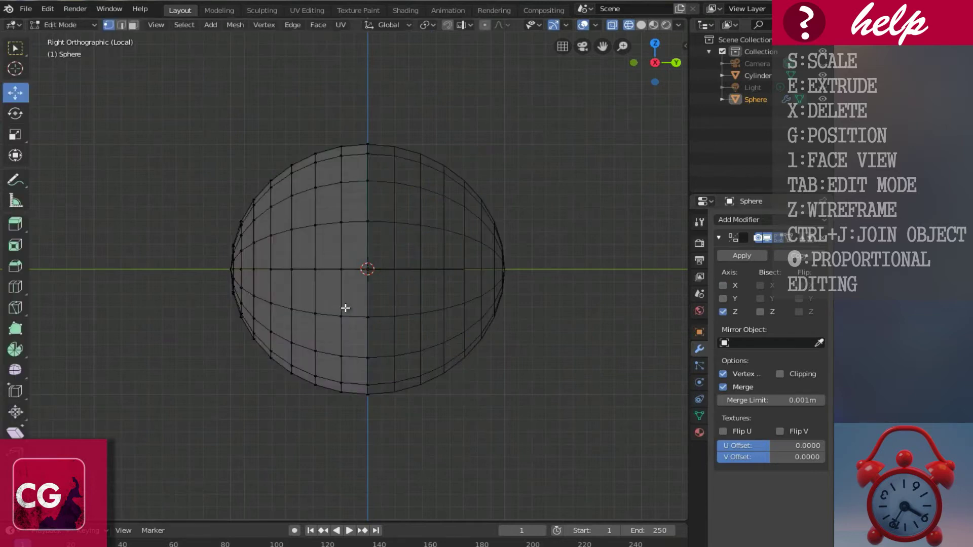
{"action": "key", "text": "ctrl+KP_4"}
{"action": "key", "text": "b"}
{"action": "left_click_drag", "start_coordinate": [172, 113], "coordinate": [381, 431]}
{"action": "left_click_drag", "start_coordinate": [349, 269], "coordinate": [246, 287]}
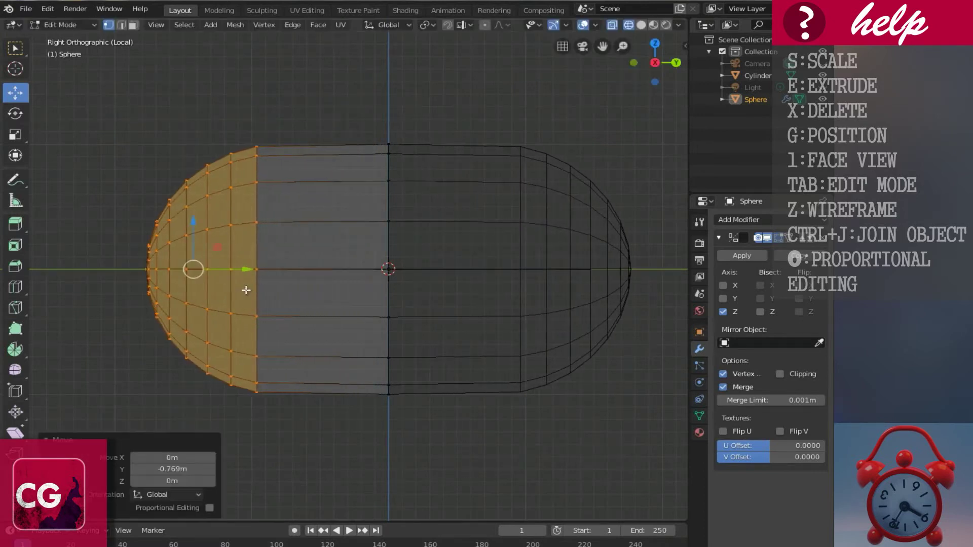
{"action": "scroll", "coordinate": [247, 290], "scroll_direction": "down", "scroll_amount": 1}
{"action": "scroll", "coordinate": [259, 284], "scroll_direction": "up", "scroll_amount": 1, "text": "ctrl"}
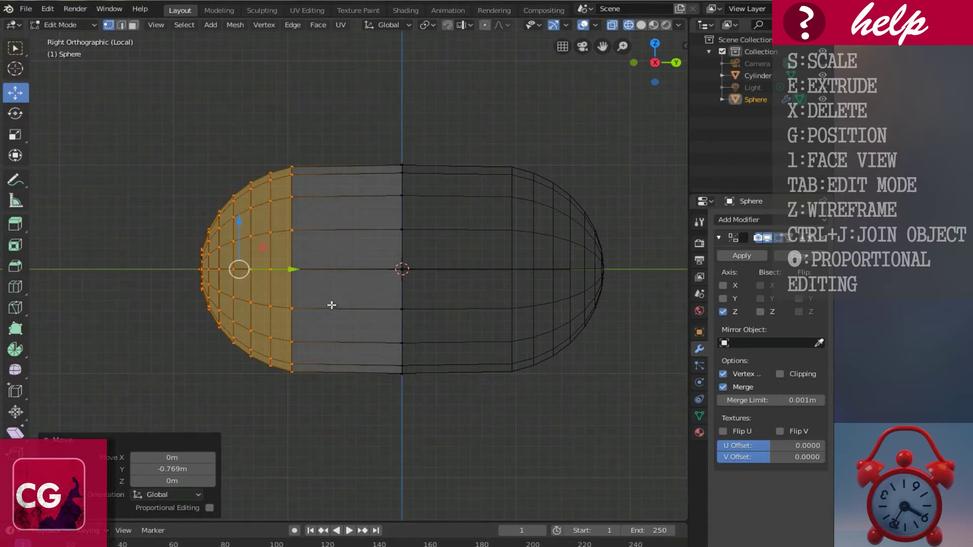
- Add three unslid loop cuts across the capsule's straight middle section
{"action": "key", "text": "ctrl+r"}
{"action": "scroll", "coordinate": [349, 306], "scroll_direction": "up", "scroll_amount": 1}
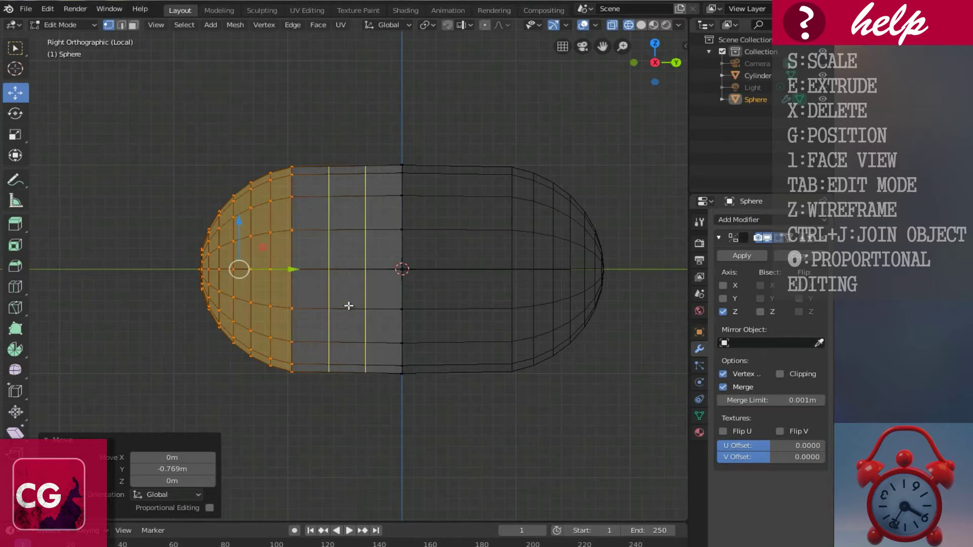
{"action": "scroll", "coordinate": [349, 306], "scroll_direction": "up", "scroll_amount": 1}
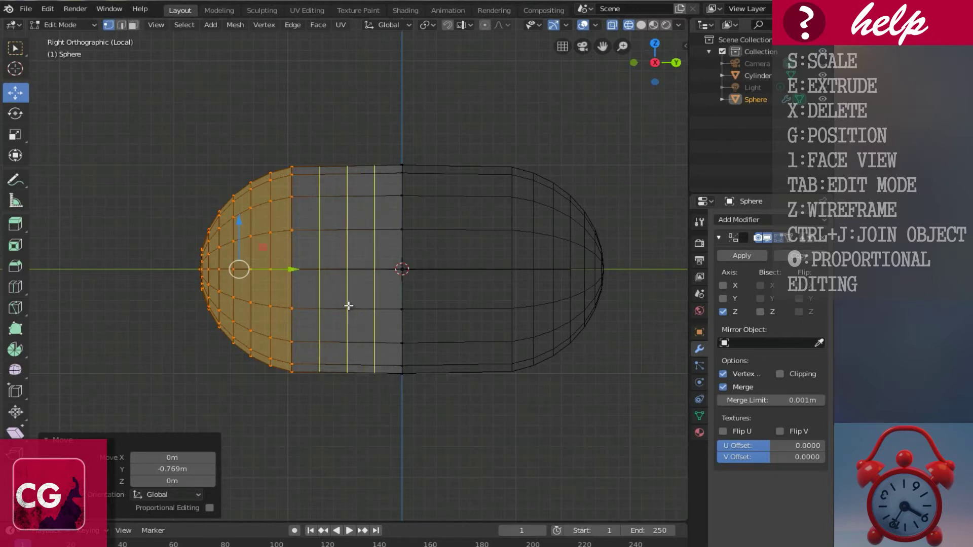
{"action": "left_click", "coordinate": [349, 306]}
{"action": "right_click", "coordinate": [349, 306]}
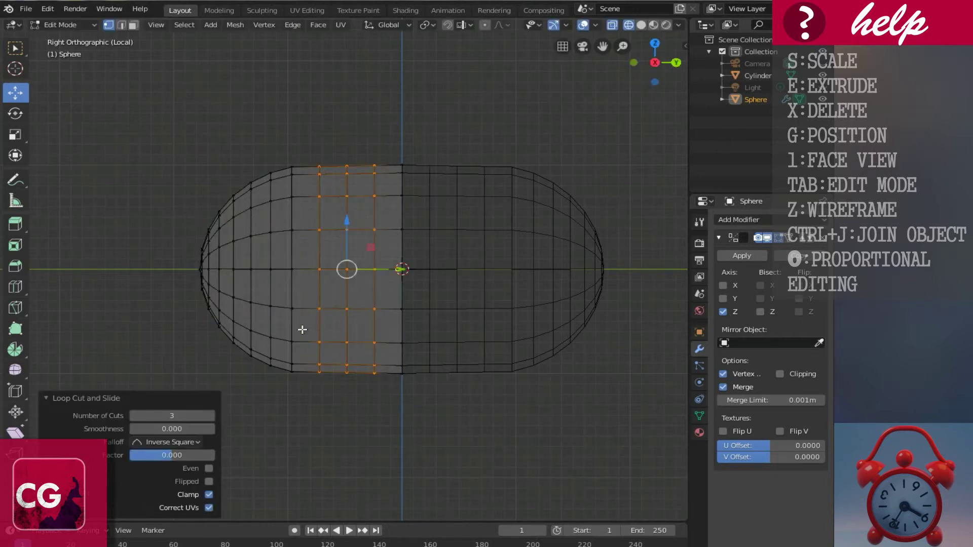
- Edge-slide the loop where the dome meets the straight section toward the middle with a factor of -0.229
{"action": "left_click", "coordinate": [292, 294], "text": "alt"}
{"action": "scroll", "coordinate": [316, 314], "scroll_direction": "up", "scroll_amount": 1}
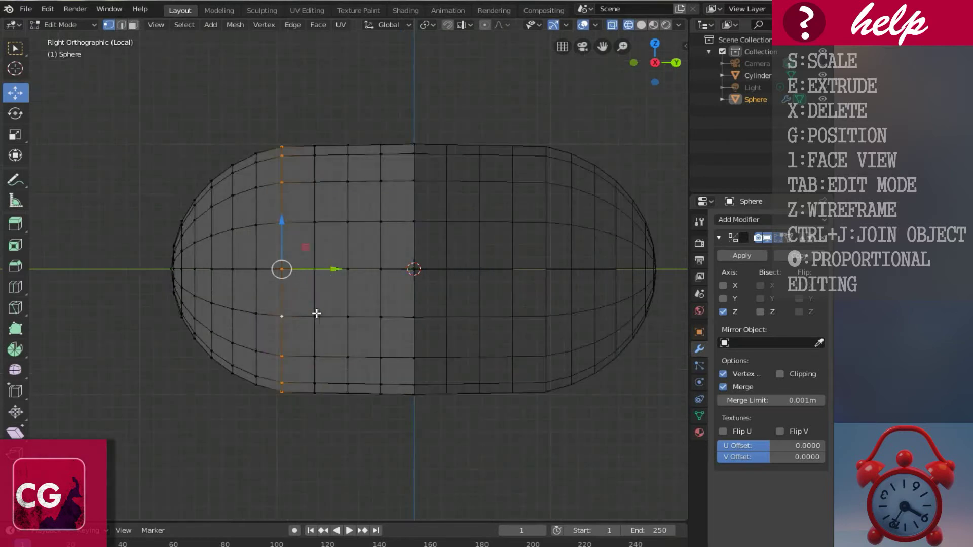
{"action": "key", "text": "ctrl+e"}
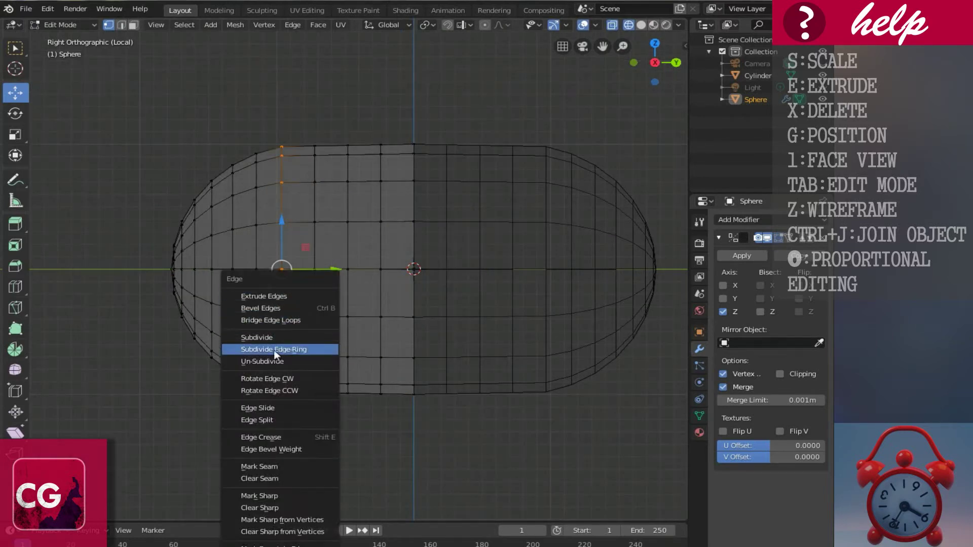
{"action": "left_click", "coordinate": [272, 407]}
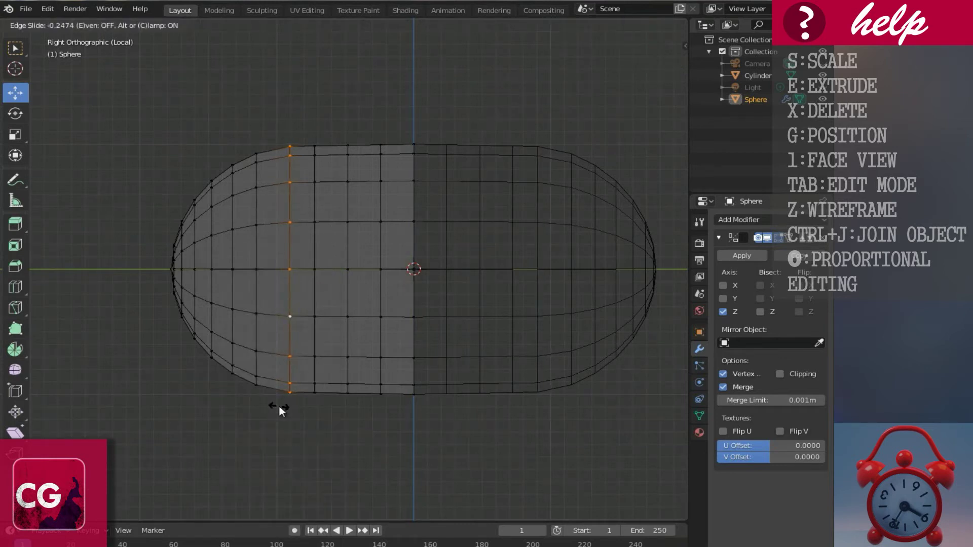
{"action": "left_click", "coordinate": [278, 406]}
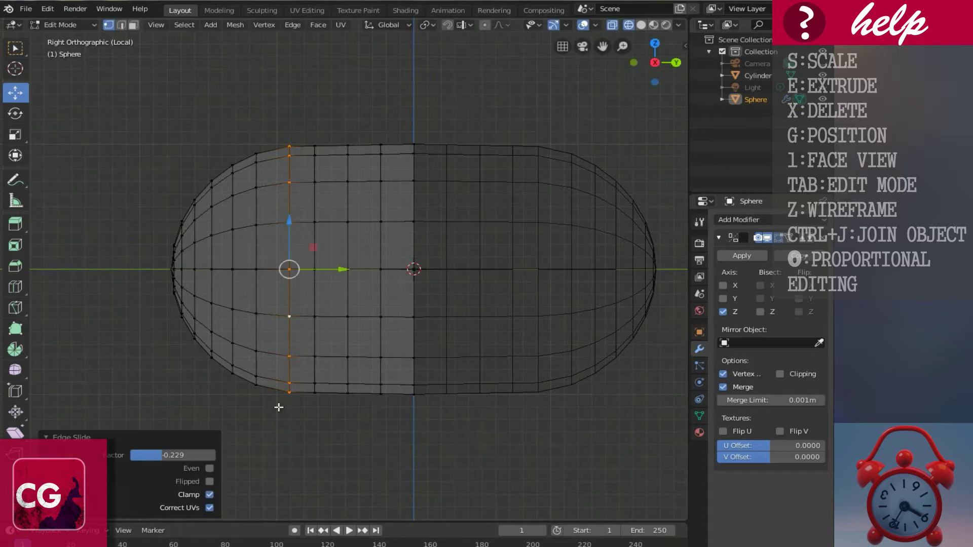
- Return to solid shading and Object Mode, leave local view, and in front view move the capsule 1.75 m in X and -1.73 m in Z
{"action": "scroll", "coordinate": [358, 307], "scroll_direction": "down", "scroll_amount": 1}
{"action": "key", "text": "shift+z"}
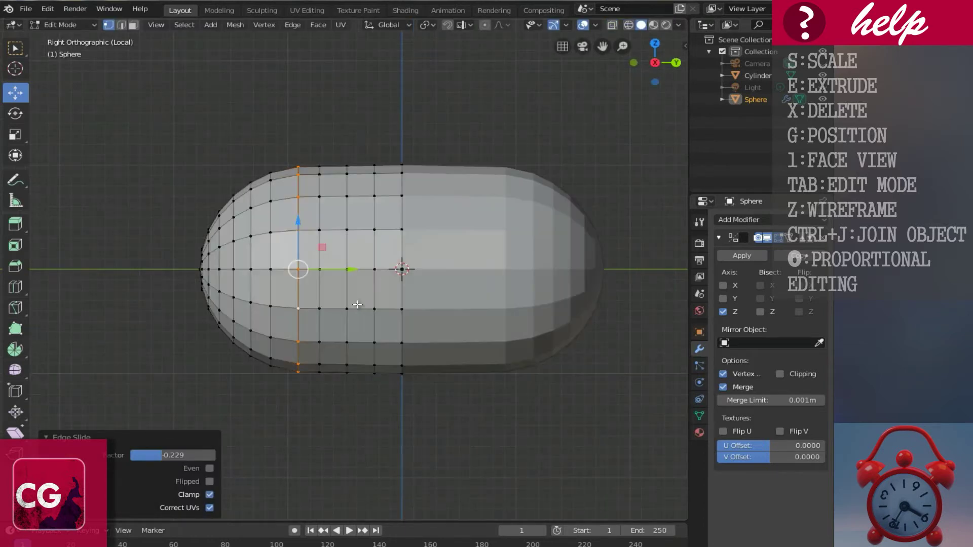
{"action": "mouse_move", "coordinate": [357, 305]}
{"action": "middle_mouse_down"}
{"action": "mouse_move", "coordinate": [480, 279]}
{"action": "mouse_move", "coordinate": [335, 290]}
{"action": "mouse_move", "coordinate": [445, 277]}
{"action": "mouse_move", "coordinate": [466, 259]}
{"action": "mouse_move", "coordinate": [323, 244]}
{"action": "middle_mouse_up"}
{"action": "key", "text": "Tab"}
{"action": "key", "text": "KP_1"}
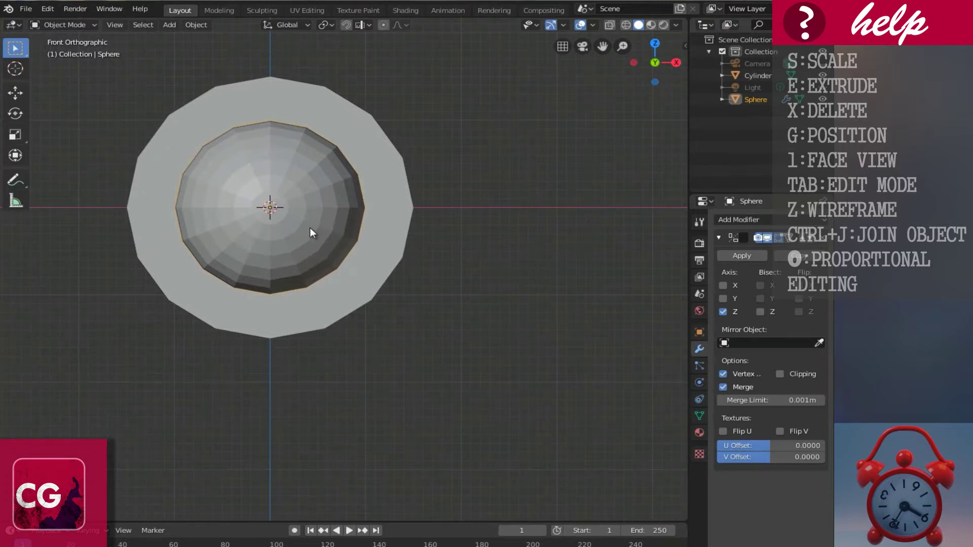
{"action": "key", "text": "g"}
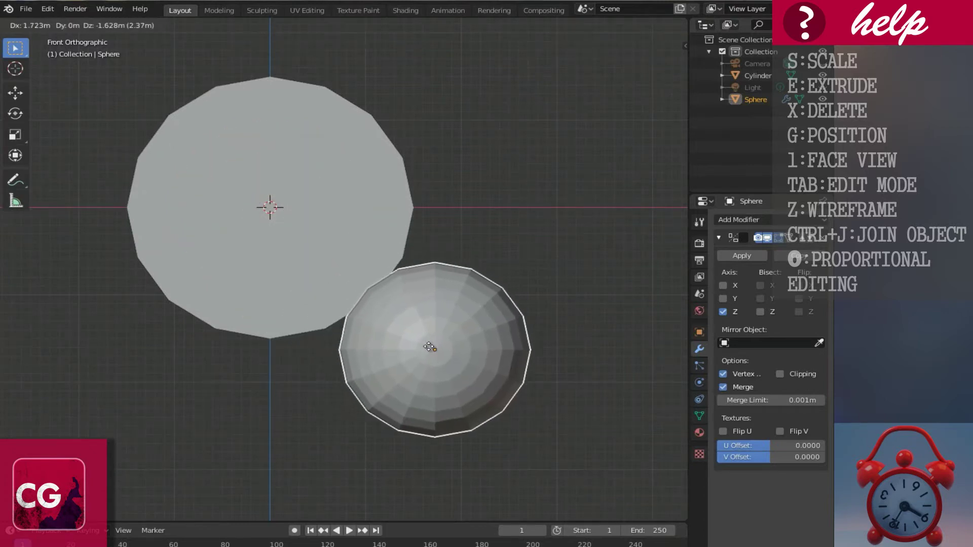
{"action": "left_click", "coordinate": [428, 354]}
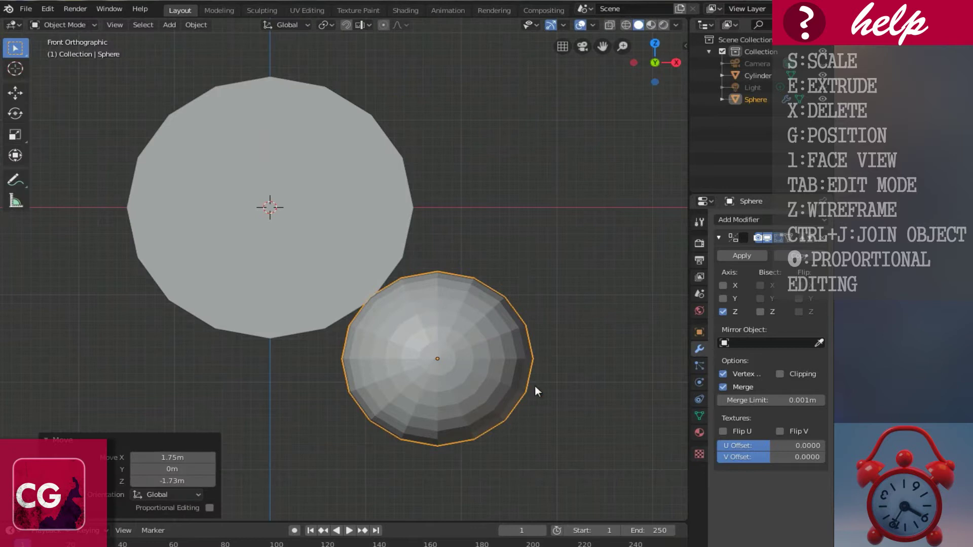
- Scale the capsule to 0.352 and move it -0.519 m in X and 0.353 m in Z against the clock body's lower edge
{"action": "key", "text": "s"}
{"action": "left_click", "coordinate": [469, 375]}
{"action": "scroll", "coordinate": [459, 381], "scroll_direction": "up", "scroll_amount": 1}
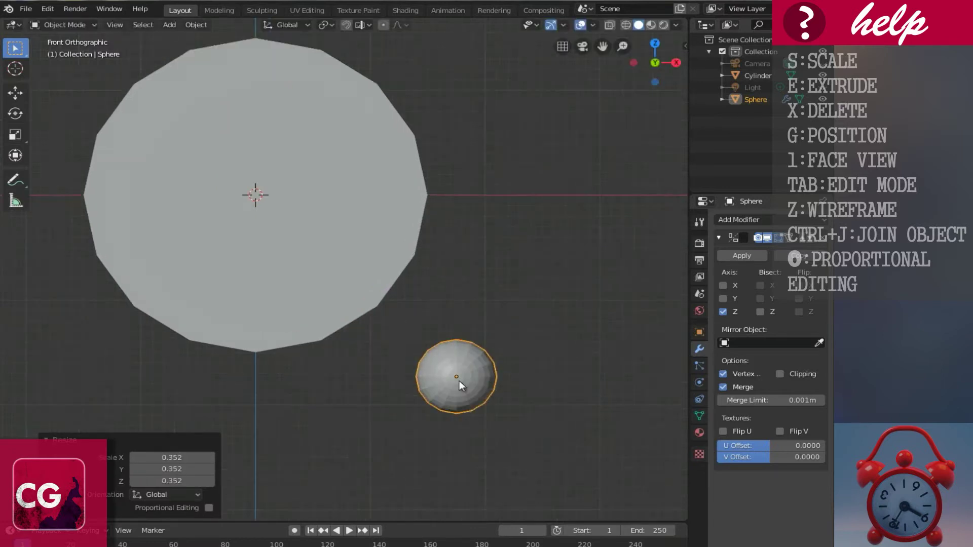
{"action": "key", "text": "g"}
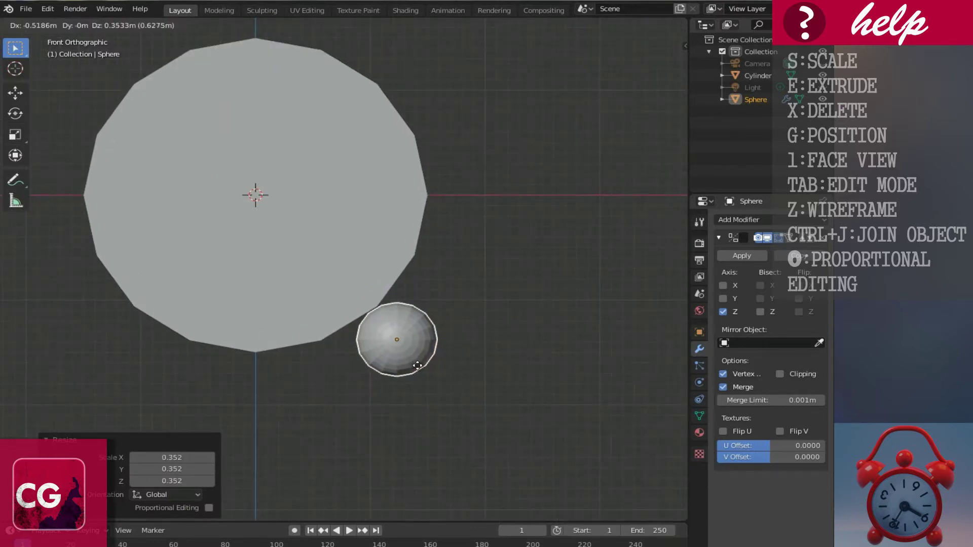
{"action": "left_click", "coordinate": [418, 366]}
{"action": "scroll", "coordinate": [446, 394], "scroll_direction": "up", "scroll_amount": 1}
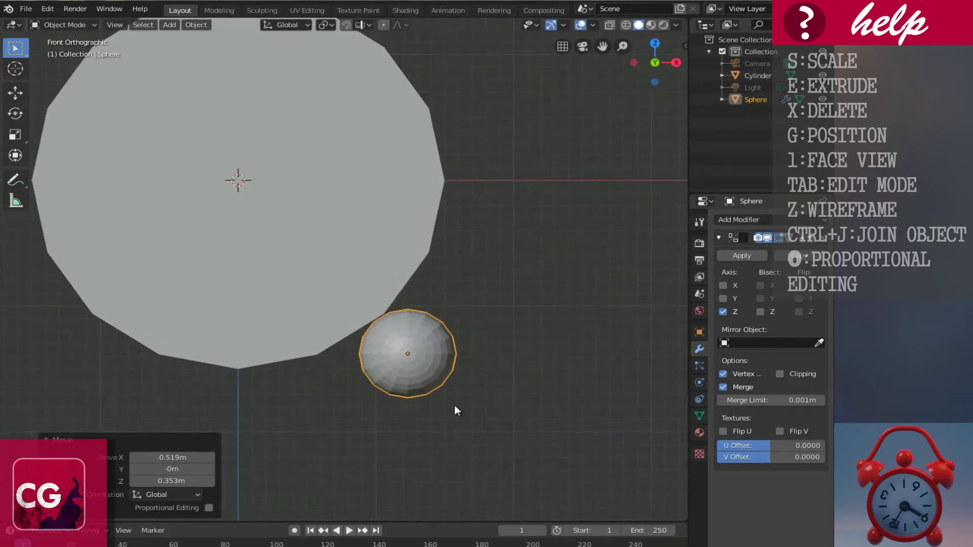
- In right view, shift the capsule foot -0.019 m along Y under the clock body
{"action": "key", "text": "3"}
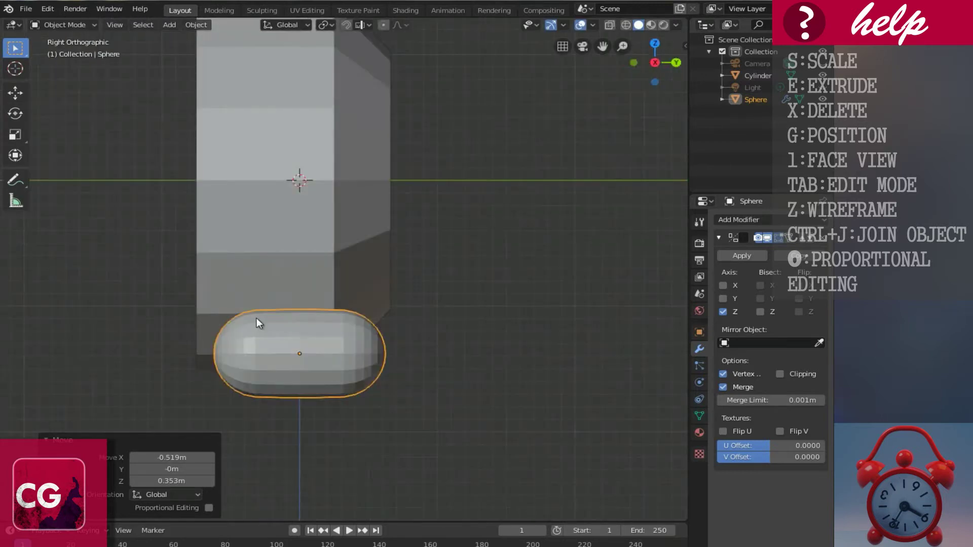
{"action": "scroll", "coordinate": [257, 317], "scroll_direction": "down", "scroll_amount": 2, "text": "ctrl"}
{"action": "left_click", "coordinate": [17, 92]}
{"action": "left_click_drag", "start_coordinate": [399, 353], "coordinate": [360, 354]}
- Add a Subdivision Surface modifier to the capsule foot
{"action": "middle_click_drag", "start_coordinate": [302, 257], "coordinate": [253, 218]}
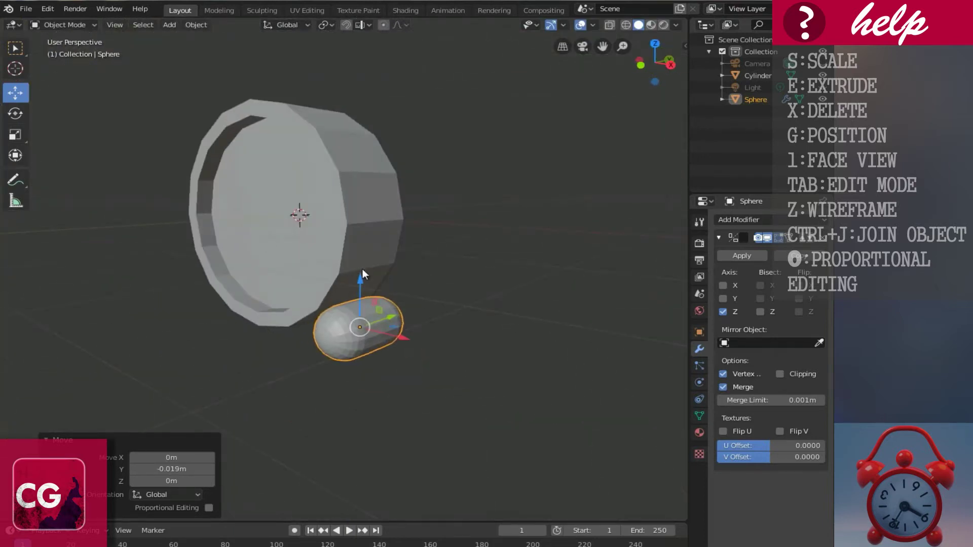
{"action": "left_click", "coordinate": [740, 219]}
{"action": "left_click", "coordinate": [588, 417]}
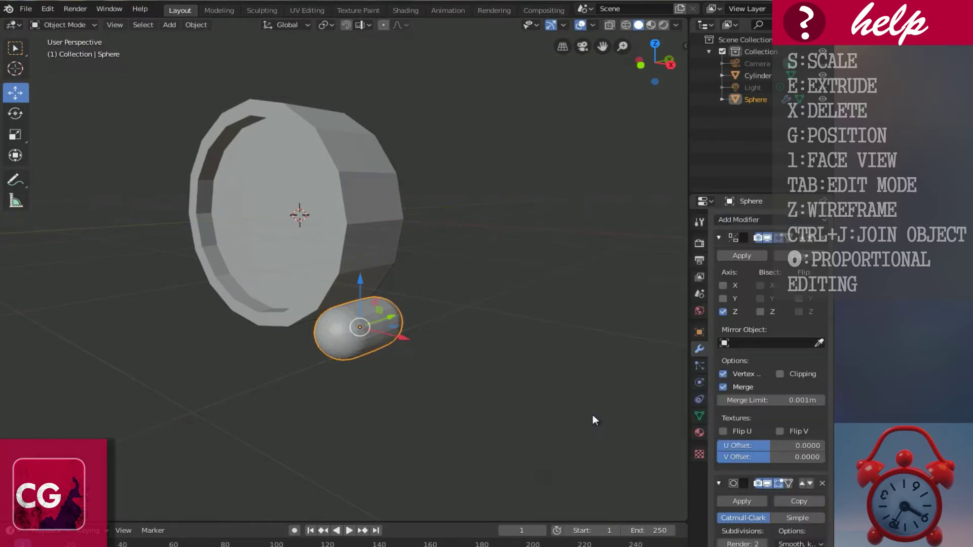
- Shade the capsule foot smooth
{"action": "scroll", "coordinate": [412, 370], "scroll_direction": "up", "scroll_amount": 2}
{"action": "middle_click_drag", "start_coordinate": [474, 389], "coordinate": [387, 381]}
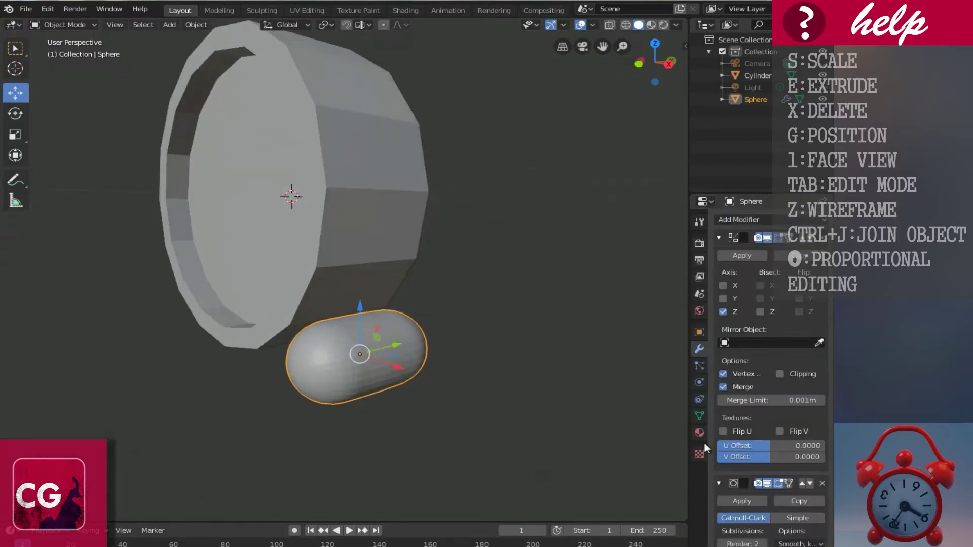
{"action": "scroll", "coordinate": [710, 443], "scroll_direction": "down", "scroll_amount": 2}
{"action": "scroll", "coordinate": [341, 401], "scroll_direction": "up", "scroll_amount": 1}
{"action": "middle_click_drag", "start_coordinate": [341, 402], "coordinate": [293, 343]}
{"action": "right_click", "coordinate": [354, 394]}
{"action": "left_click", "coordinate": [313, 367]}
- In Edit Mode, slide the selected edge loop on the capsule foot by about -0.225, then return to Object Mode
{"action": "scroll", "coordinate": [329, 361], "scroll_direction": "up", "scroll_amount": 1}
{"action": "scroll", "coordinate": [319, 340], "scroll_direction": "up", "scroll_amount": 1}
{"action": "key", "text": "Tab"}
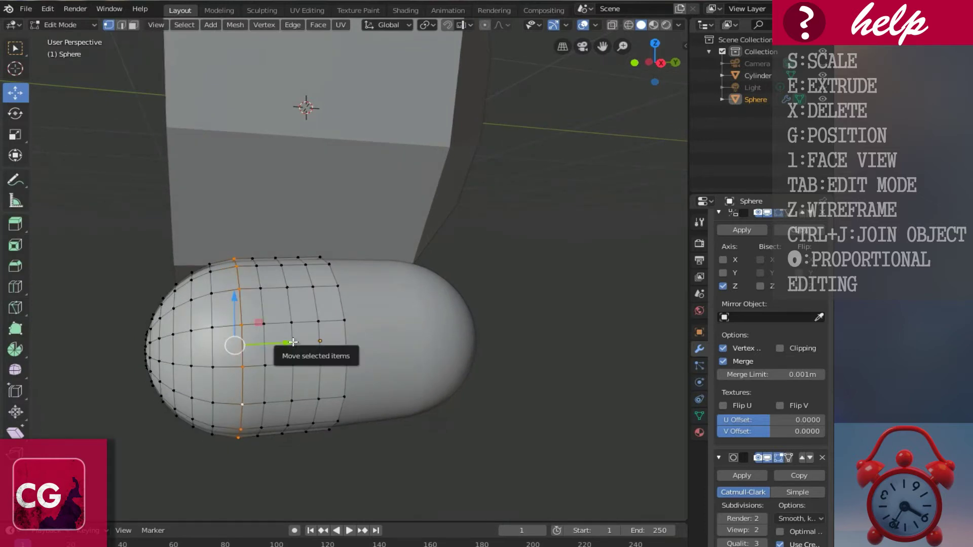
{"action": "key", "text": "ctrl+e"}
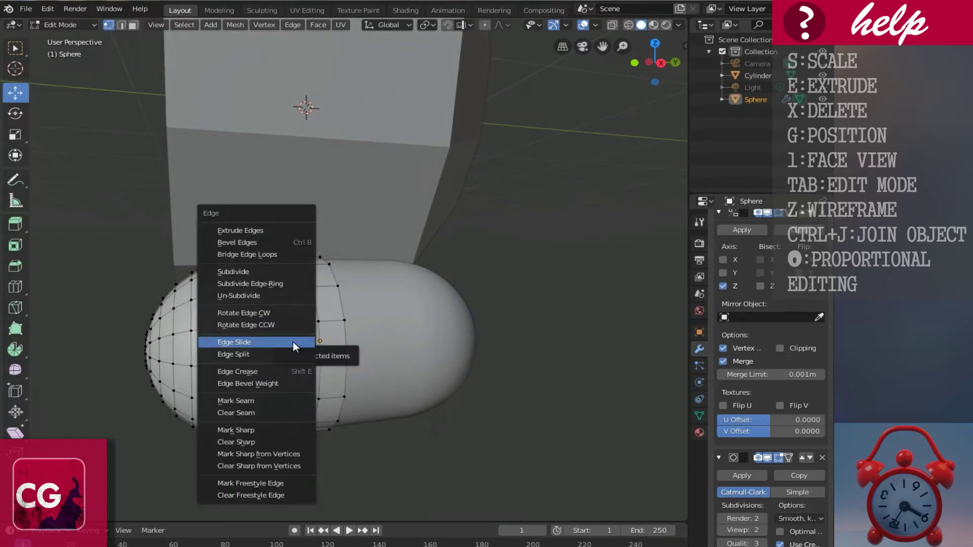
{"action": "left_click", "coordinate": [264, 342]}
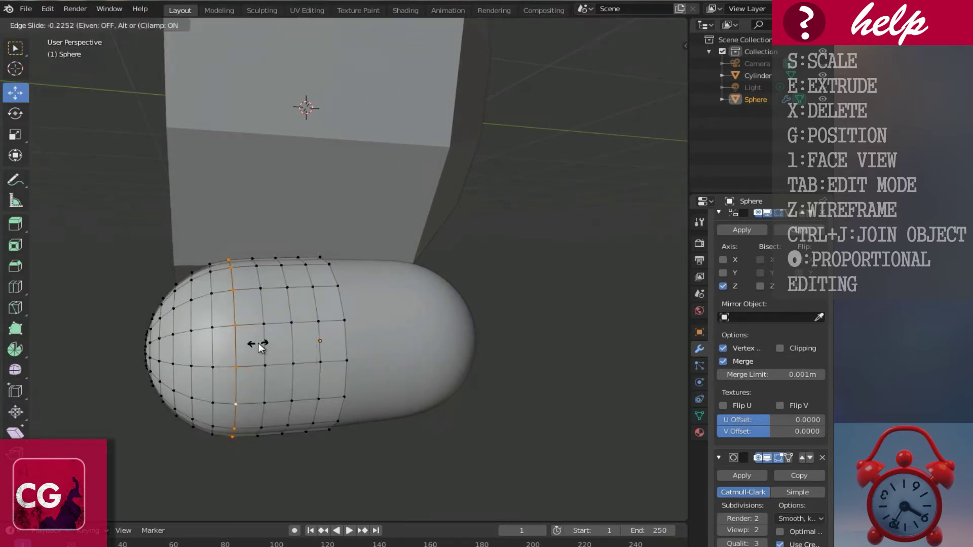
{"action": "left_click", "coordinate": [258, 342]}
{"action": "key", "text": "Tab"}
- Slide the same capsule edge loop by about another -0.142 towards the rounded end and leave Edit Mode
{"action": "middle_click_drag", "start_coordinate": [333, 372], "coordinate": [353, 376]}
{"action": "key", "text": "Tab"}
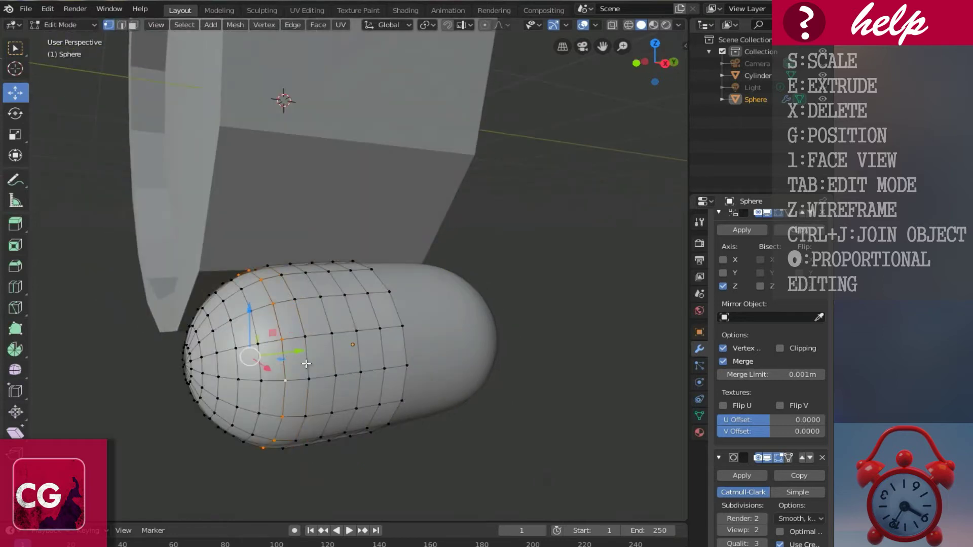
{"action": "key", "text": "ctrl+e"}
{"action": "left_click", "coordinate": [278, 364]}
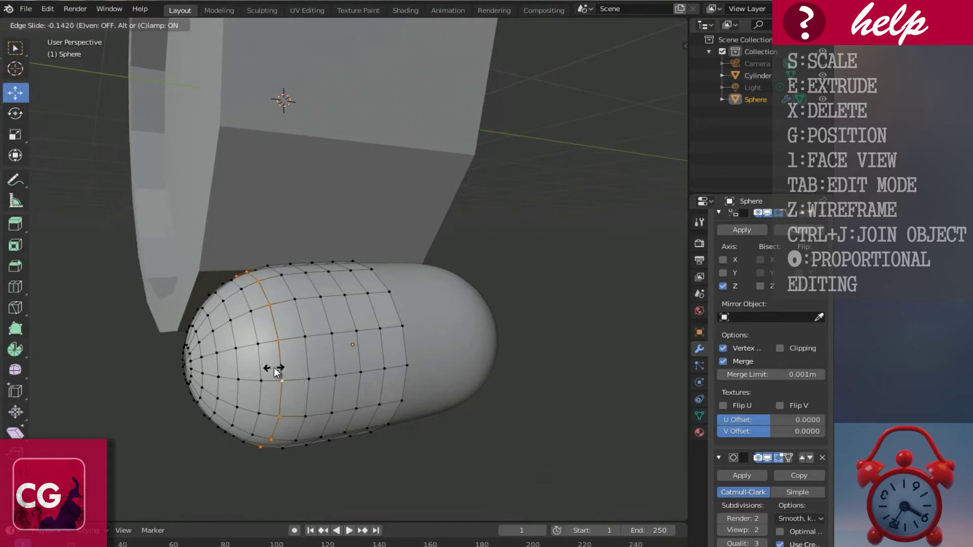
{"action": "left_click", "coordinate": [275, 372]}
{"action": "key", "text": "Tab"}
- Apply the capsule foot's Mirror modifier and set its origin to the 3D cursor at the clock's centre
{"action": "middle_click_drag", "start_coordinate": [350, 376], "coordinate": [446, 324]}
{"action": "scroll", "coordinate": [793, 337], "scroll_direction": "up", "scroll_amount": 2}
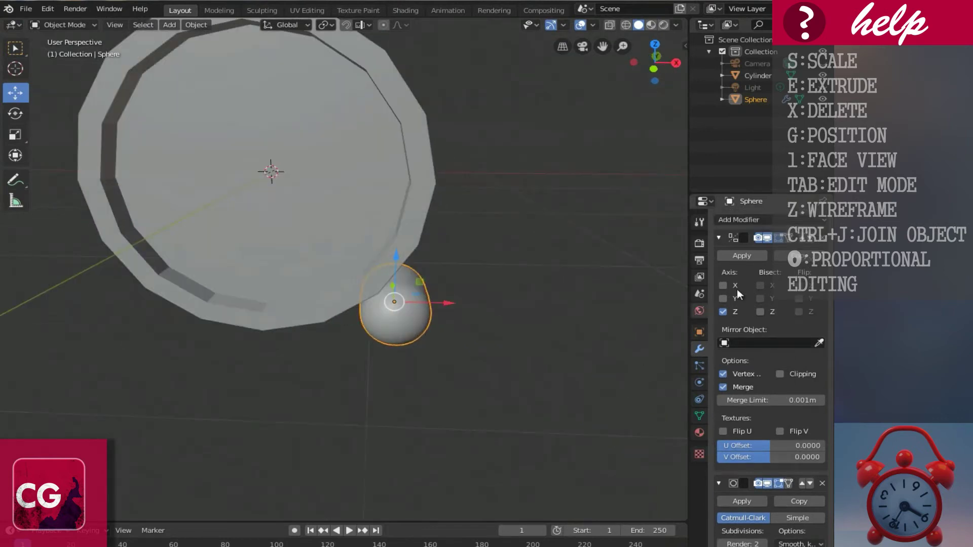
{"action": "left_click", "coordinate": [742, 255]}
{"action": "middle_click_drag", "start_coordinate": [349, 282], "coordinate": [406, 287]}
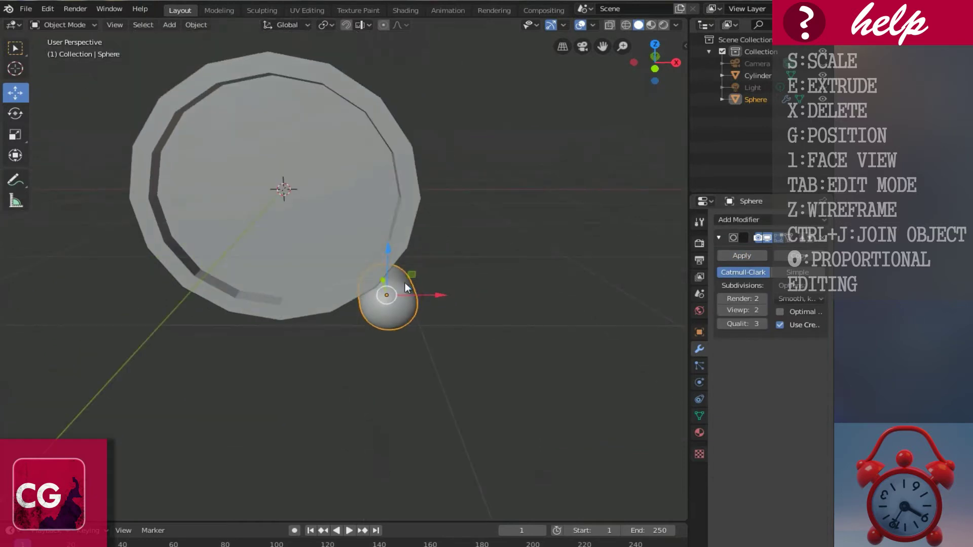
{"action": "left_click", "coordinate": [202, 24]}
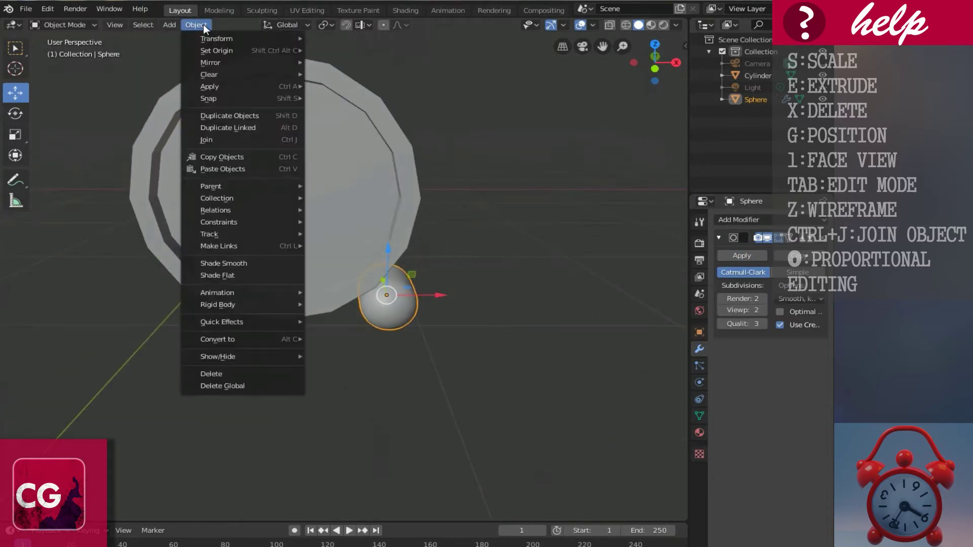
{"action": "mouse_move", "coordinate": [217, 51]}
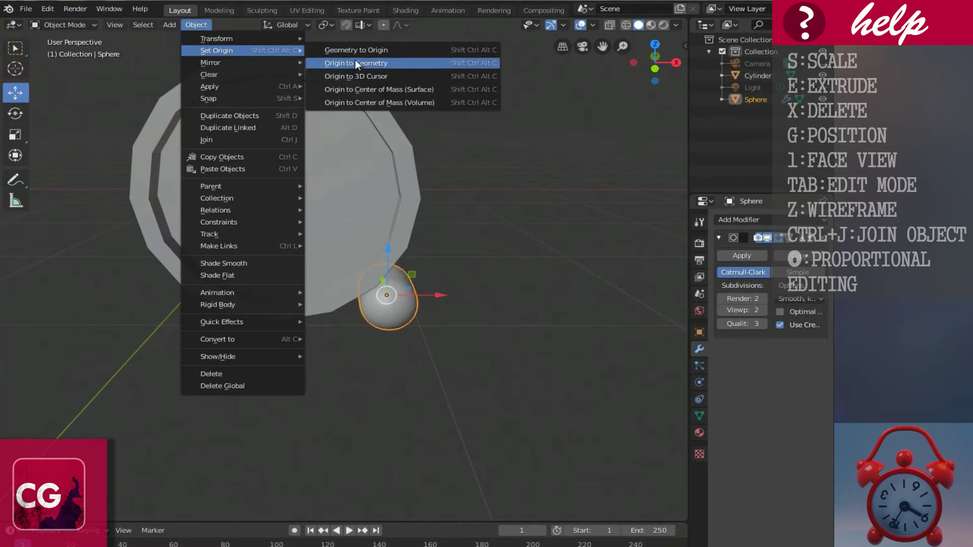
{"action": "left_click", "coordinate": [370, 75]}
{"action": "middle_click_drag", "start_coordinate": [303, 233], "coordinate": [314, 208]}
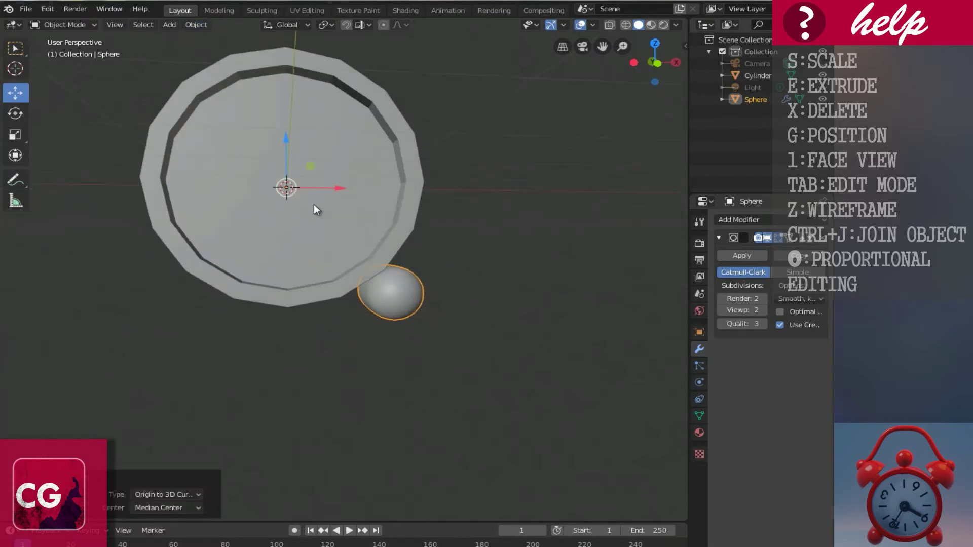
- Add a Mirror modifier on the X axis to the capsule foot for the opposite side of the clock
{"action": "left_click", "coordinate": [750, 220]}
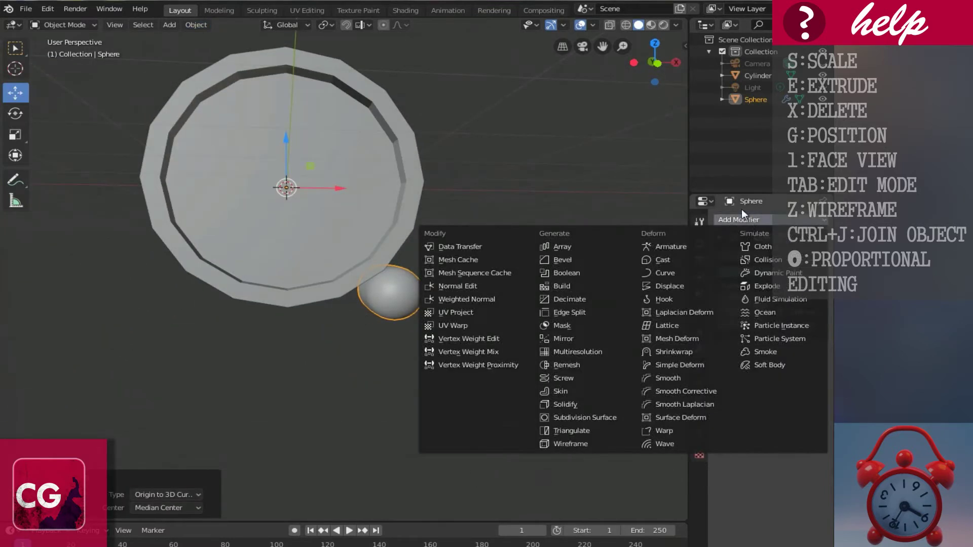
{"action": "left_click", "coordinate": [569, 340]}
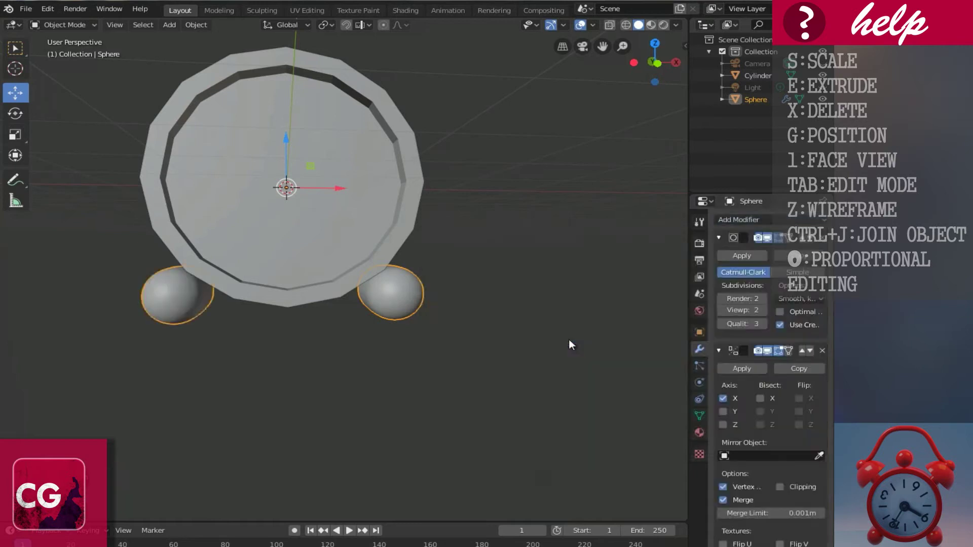
{"action": "middle_click_drag", "start_coordinate": [320, 251], "coordinate": [334, 282]}
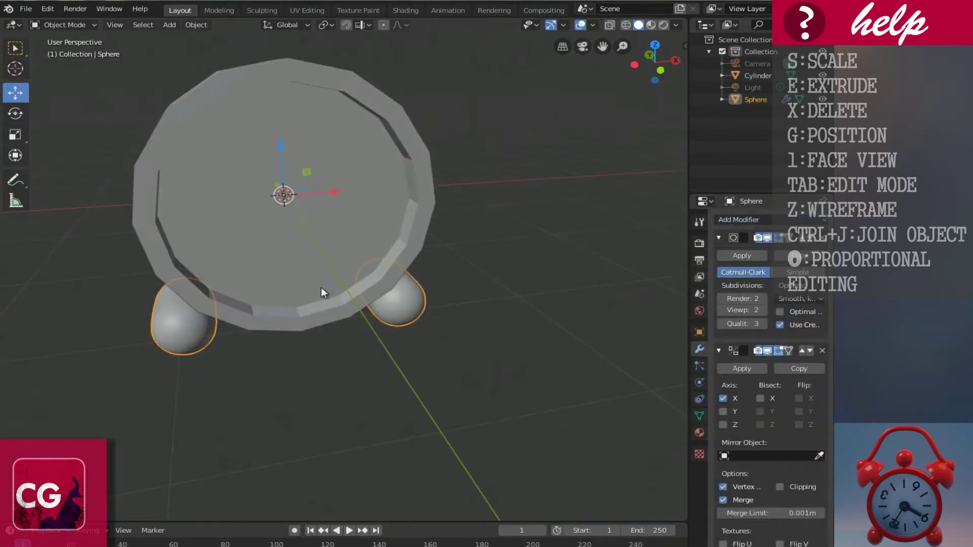
- Add a Subdivision Surface modifier with viewport level 2 to the clock body and shade the body smooth
{"action": "left_click", "coordinate": [324, 264]}
{"action": "middle_click_drag", "start_coordinate": [425, 215], "coordinate": [352, 222]}
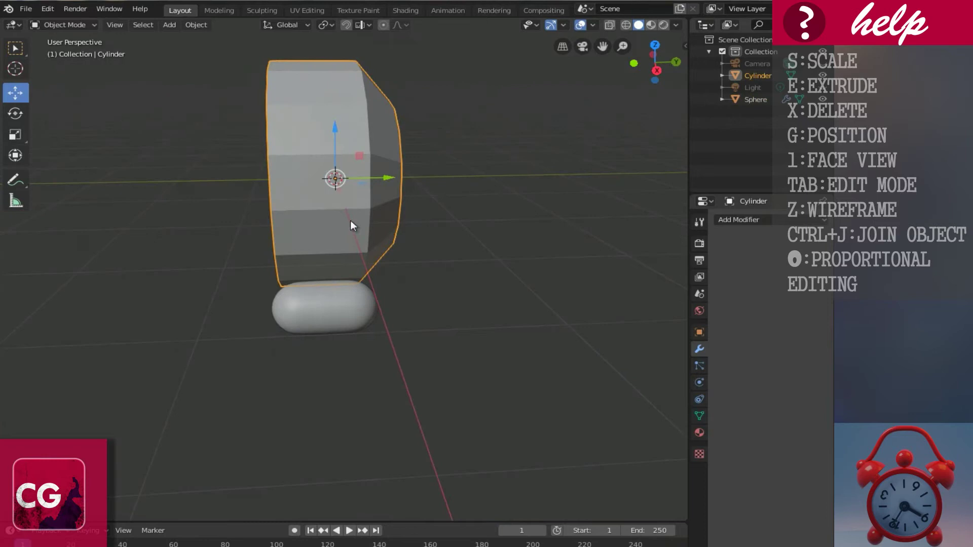
{"action": "left_click", "coordinate": [750, 220]}
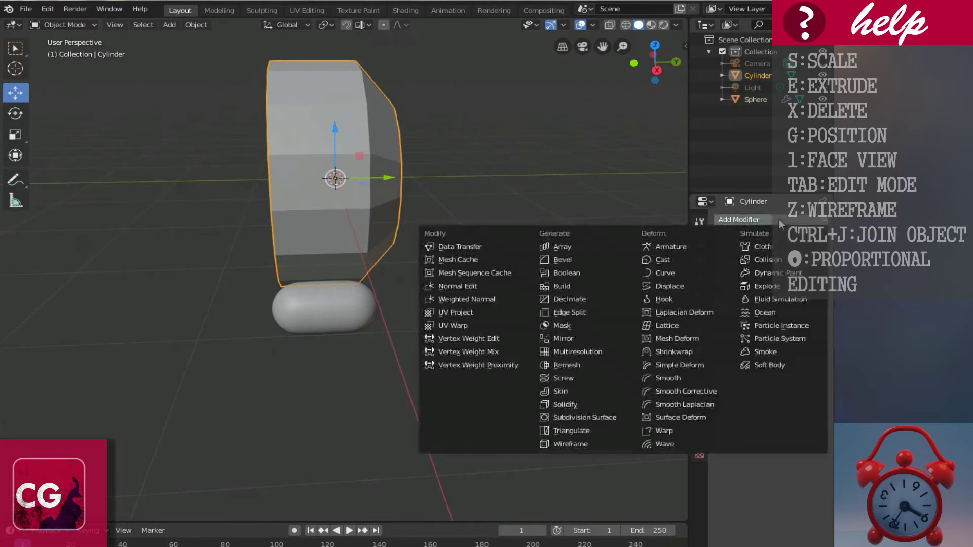
{"action": "left_click", "coordinate": [588, 417]}
{"action": "left_click", "coordinate": [764, 310]}
{"action": "right_click", "coordinate": [469, 256]}
{"action": "left_click", "coordinate": [469, 255]}
- Add one loop cut around the clock body's side wall and slide it to factor 0.828 beside the front rim
{"action": "middle_click_drag", "start_coordinate": [366, 154], "coordinate": [326, 230]}
{"action": "key", "text": "Tab"}
{"action": "scroll", "coordinate": [362, 209], "scroll_direction": "up", "scroll_amount": 3}
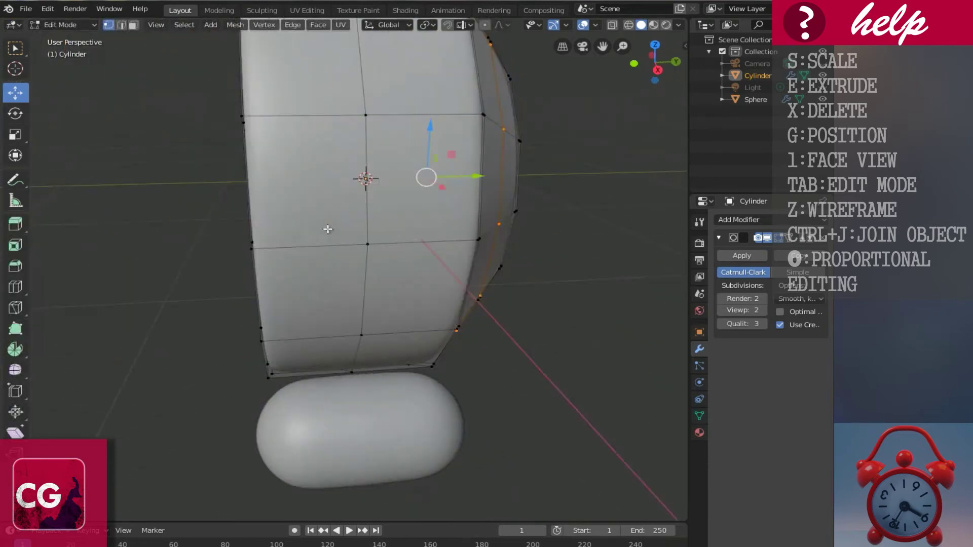
{"action": "key", "text": "ctrl+r"}
{"action": "left_click", "coordinate": [293, 249]}
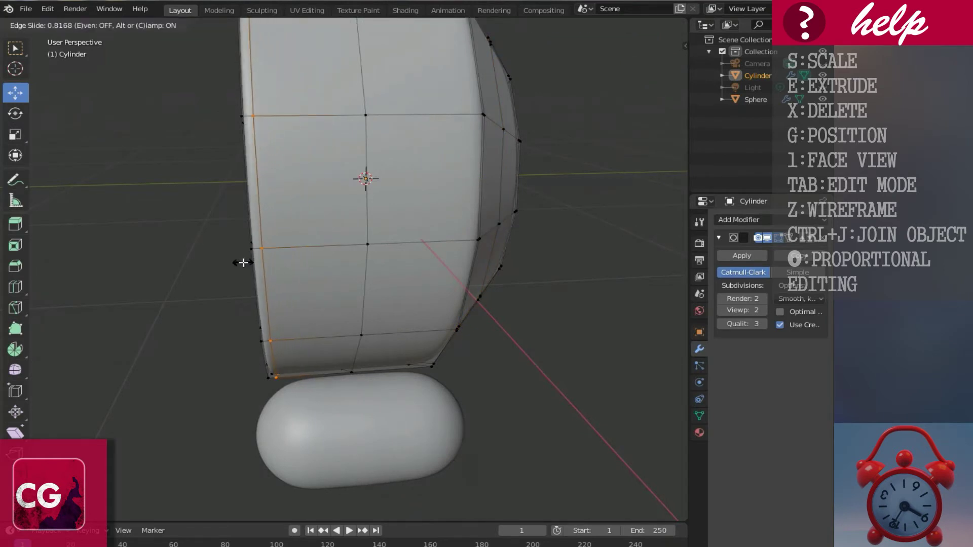
{"action": "left_click", "coordinate": [244, 263]}
{"action": "middle_click_drag", "start_coordinate": [243, 263], "coordinate": [338, 258]}
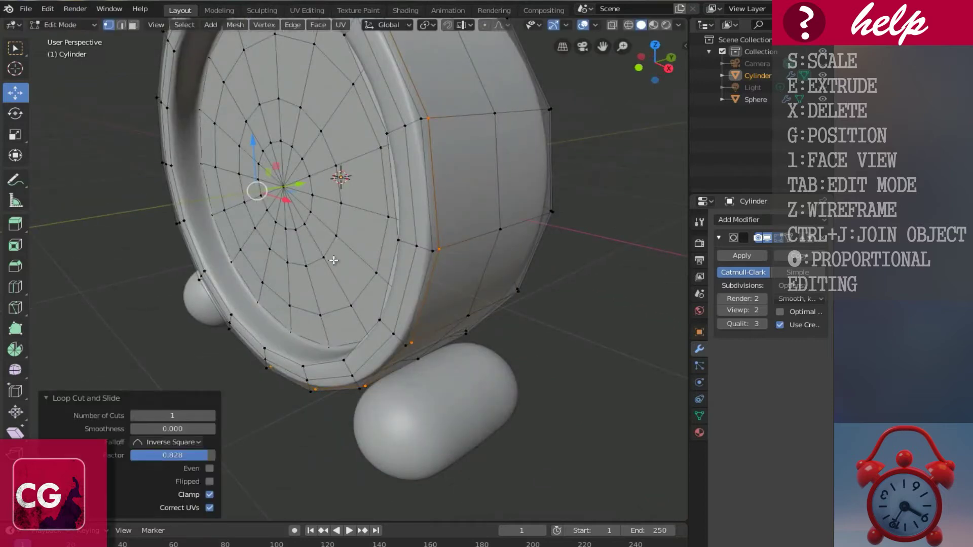
{"action": "middle_click_drag", "start_coordinate": [268, 329], "coordinate": [243, 318]}
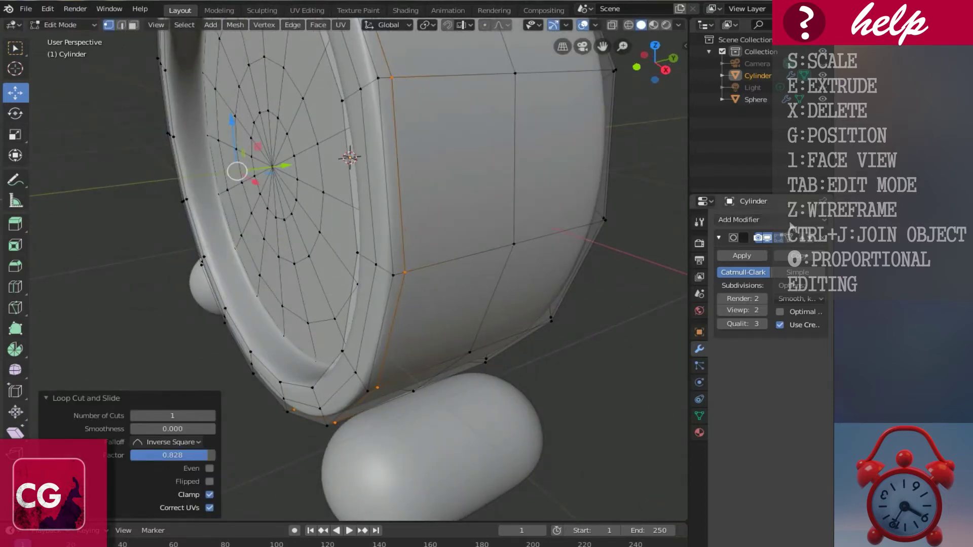
- Turn on the subdivision modifier's on-cage display and add a centred loop cut around the inside of the front rim
{"action": "left_click", "coordinate": [788, 240]}
{"action": "mouse_move", "coordinate": [360, 355]}
{"action": "middle_mouse_down", "text": "shift"}
{"action": "mouse_move", "coordinate": [411, 351]}
{"action": "mouse_move", "coordinate": [350, 339]}
{"action": "middle_mouse_up", "text": "shift"}
{"action": "key", "text": "ctrl+r"}
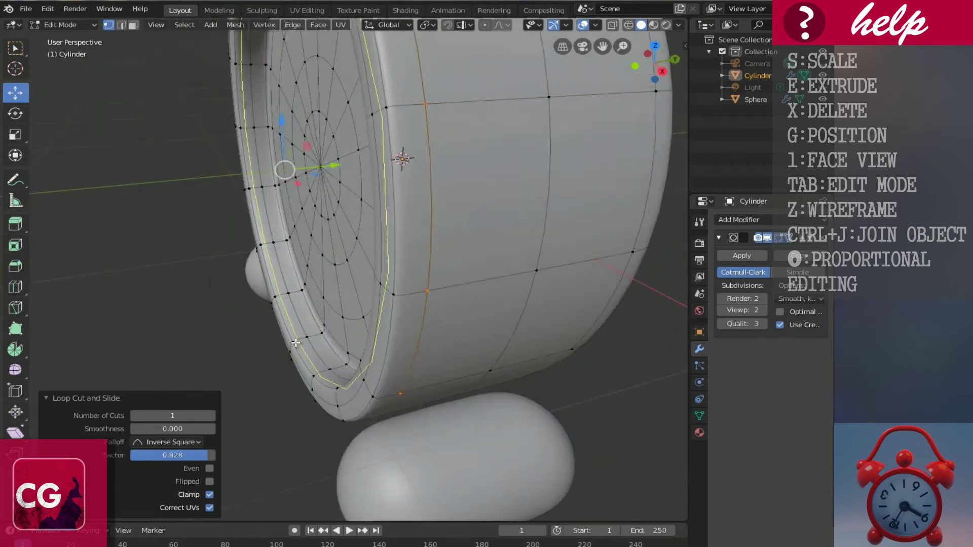
{"action": "left_click", "coordinate": [295, 343]}
{"action": "right_click", "coordinate": [296, 343]}
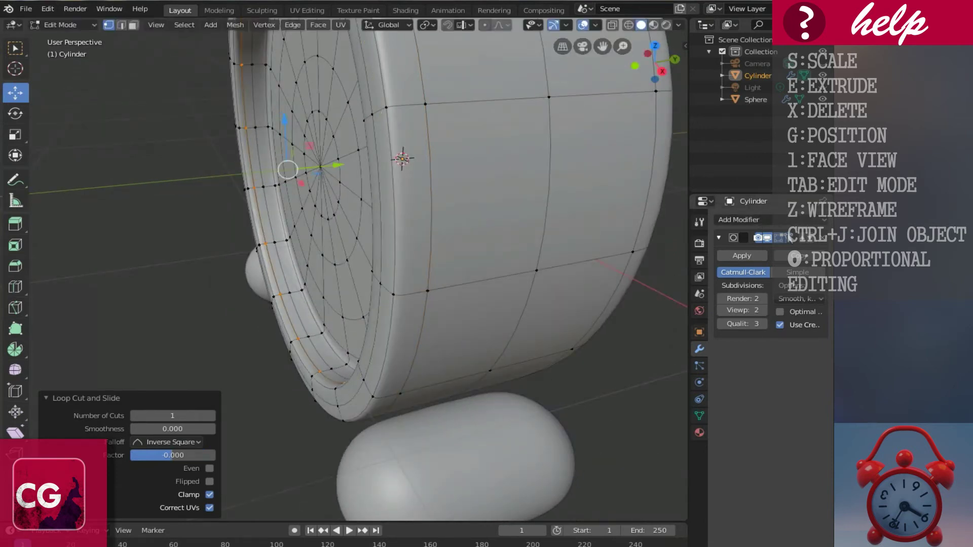
- Turn off the on-cage display, nudge the new rim loop slightly along Y, and return to Object Mode
{"action": "left_click", "coordinate": [790, 239]}
{"action": "left_click_drag", "start_coordinate": [338, 163], "coordinate": [333, 169]}
{"action": "middle_click_drag", "start_coordinate": [334, 171], "coordinate": [390, 198]}
{"action": "key", "text": "Tab"}
{"action": "middle_click_drag", "start_coordinate": [302, 305], "coordinate": [495, 212]}
{"action": "scroll", "coordinate": [456, 218], "scroll_direction": "up", "scroll_amount": 3}
{"action": "scroll", "coordinate": [321, 196], "scroll_direction": "down", "scroll_amount": 2}
{"action": "middle_click_drag", "start_coordinate": [228, 238], "coordinate": [449, 303]}
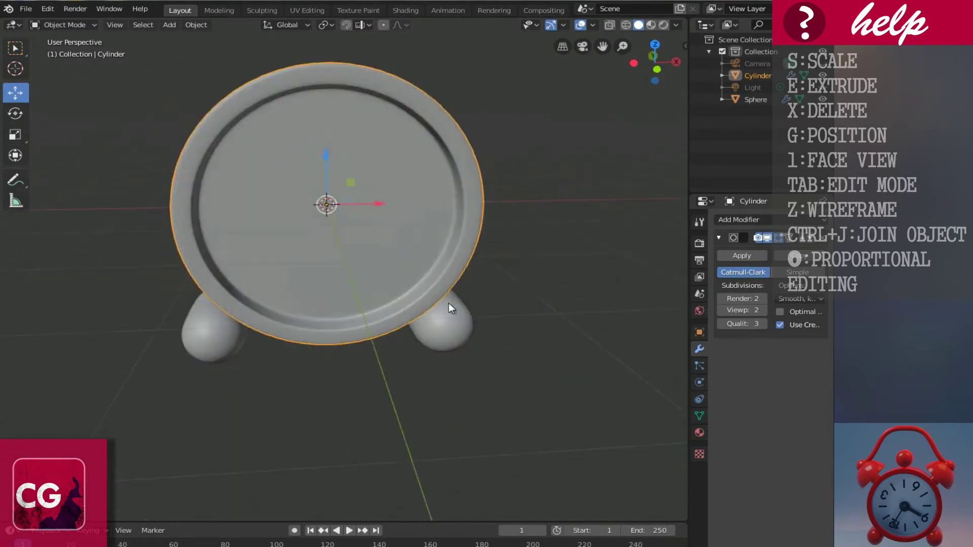
- In front view, move the foot's whole linked mesh about -0.043 m in X and 0.046 m in Z against the body, then exit Edit Mode
{"action": "scroll", "coordinate": [481, 363], "scroll_direction": "up", "scroll_amount": 2}
{"action": "middle_click_drag", "start_coordinate": [482, 363], "coordinate": [496, 397]}
{"action": "left_click", "coordinate": [496, 397]}
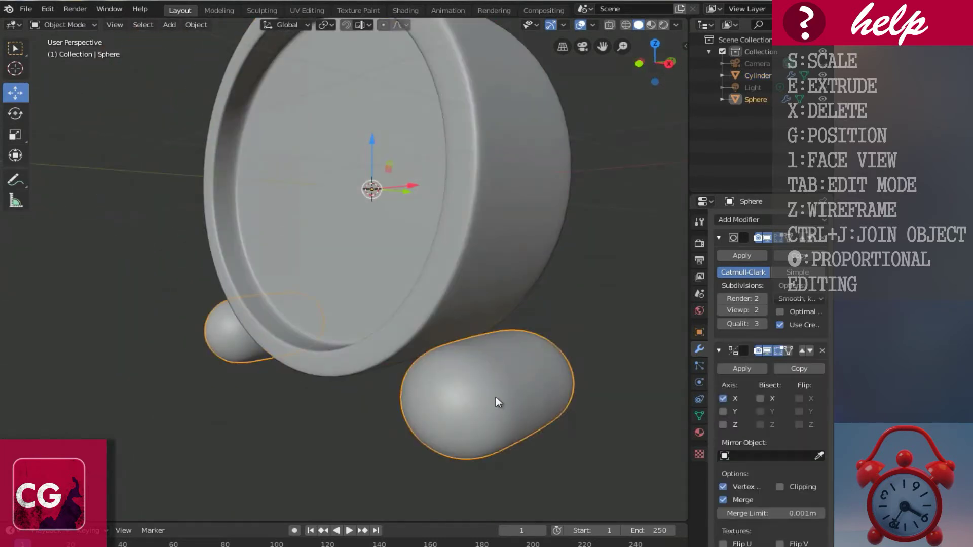
{"action": "key", "text": "Tab"}
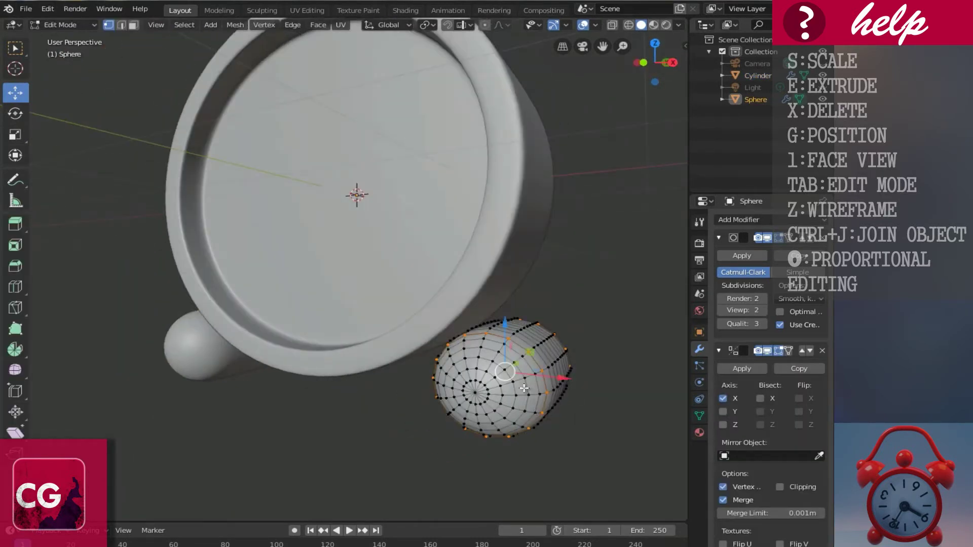
{"action": "key", "text": "l"}
{"action": "key", "text": "1"}
{"action": "middle_click_drag", "start_coordinate": [524, 388], "coordinate": [446, 391], "text": "shift"}
{"action": "scroll", "coordinate": [456, 412], "scroll_direction": "up", "scroll_amount": 2}
{"action": "key", "text": "g"}
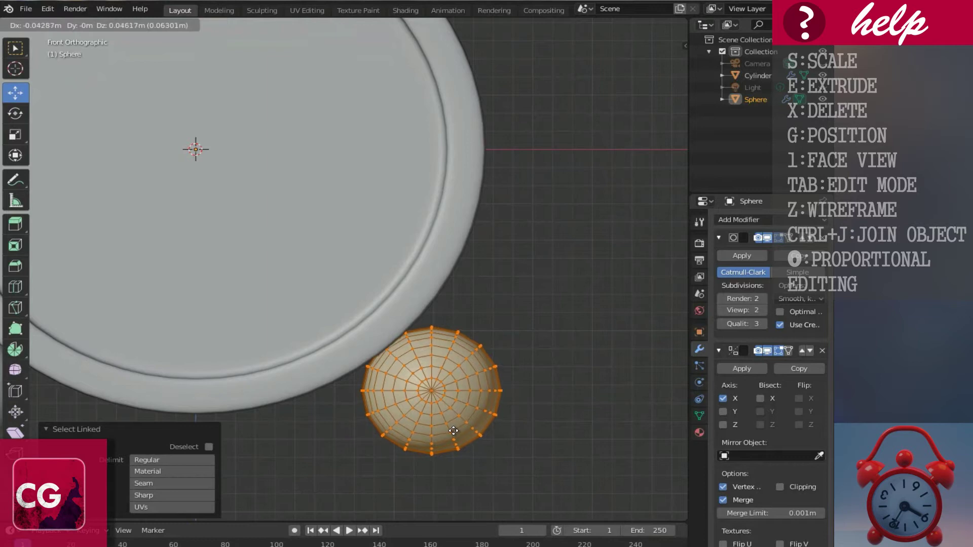
{"action": "left_click", "coordinate": [452, 430]}
{"action": "scroll", "coordinate": [171, 299], "scroll_direction": "down", "scroll_amount": 5}
{"action": "middle_click_drag", "start_coordinate": [161, 298], "coordinate": [222, 297], "text": "shift"}
{"action": "key", "text": "Tab"}
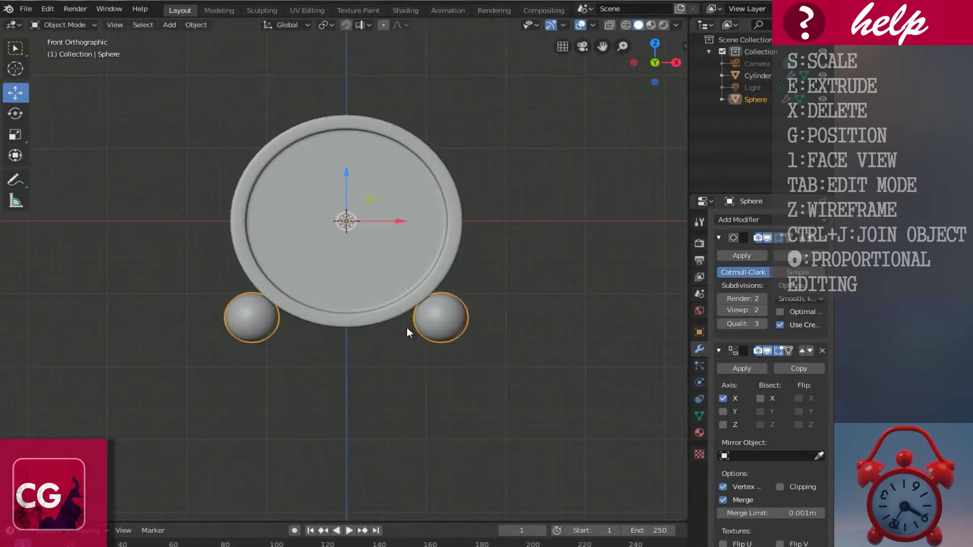
- Duplicate the mirrored feet in place and remove the Mirror modifier from the copy
{"action": "middle_click_drag", "start_coordinate": [408, 332], "coordinate": [366, 336], "text": "shift"}
{"action": "scroll", "coordinate": [355, 327], "scroll_direction": "up", "scroll_amount": 2}
{"action": "key", "text": "shift+d"}
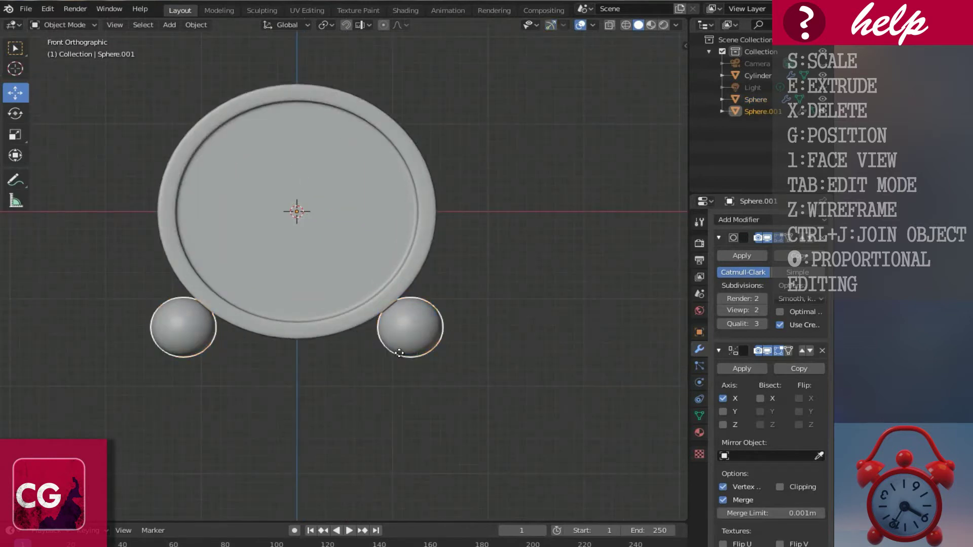
{"action": "right_click", "coordinate": [409, 261]}
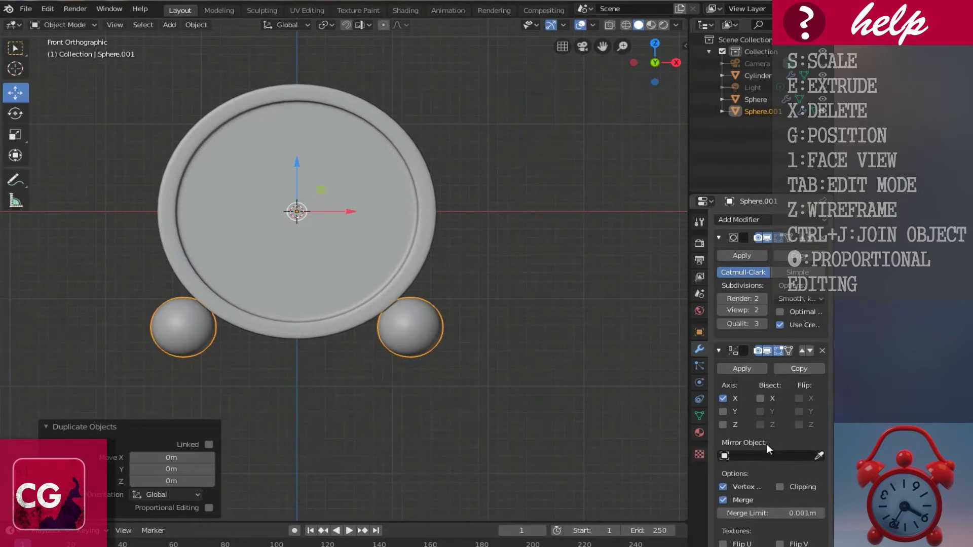
{"action": "scroll", "coordinate": [775, 440], "scroll_direction": "down", "scroll_amount": 1}
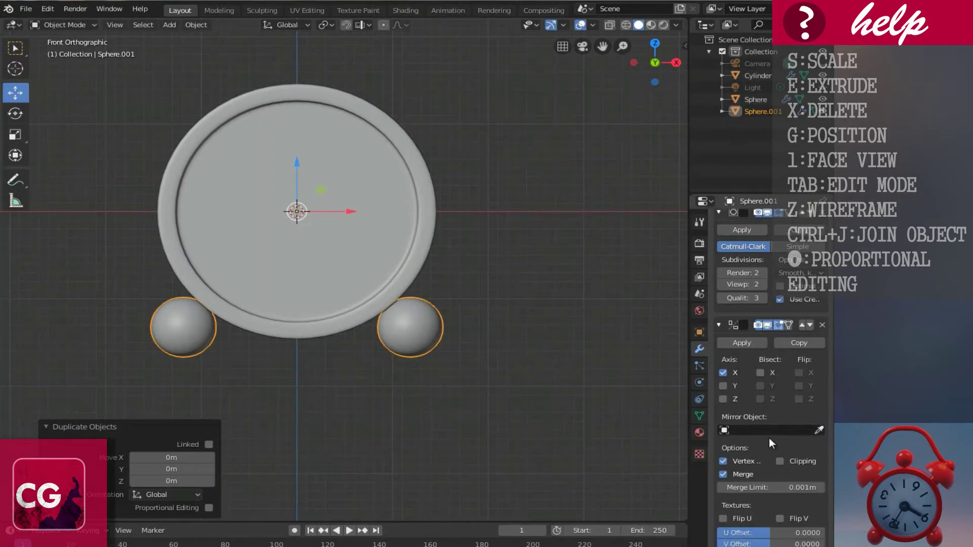
{"action": "left_click", "coordinate": [822, 325]}
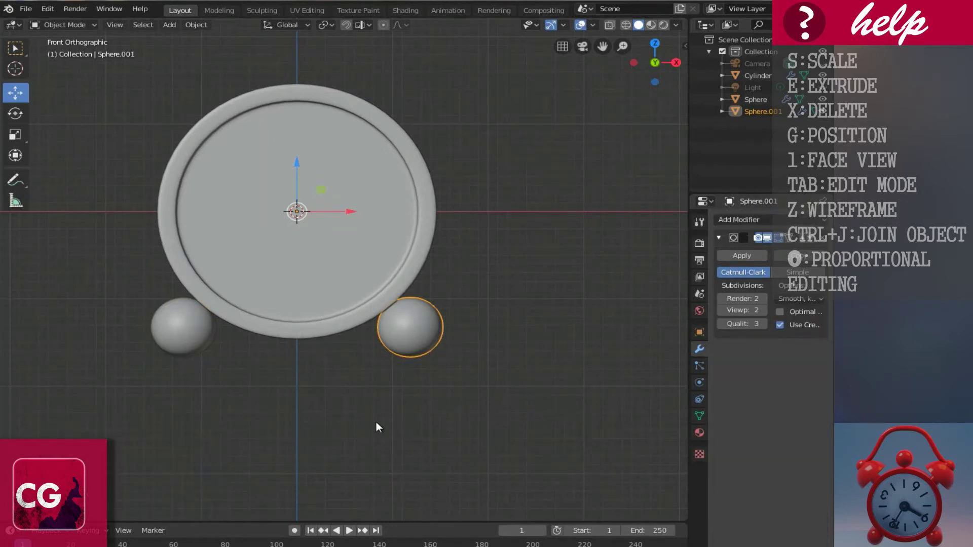
- Move the single foot copy -1.2 m in X and 3.09 m in Z to the top of the clock body
{"action": "scroll", "coordinate": [375, 421], "scroll_direction": "up", "scroll_amount": 3, "text": "shift"}
{"action": "key", "text": "shift+d"}
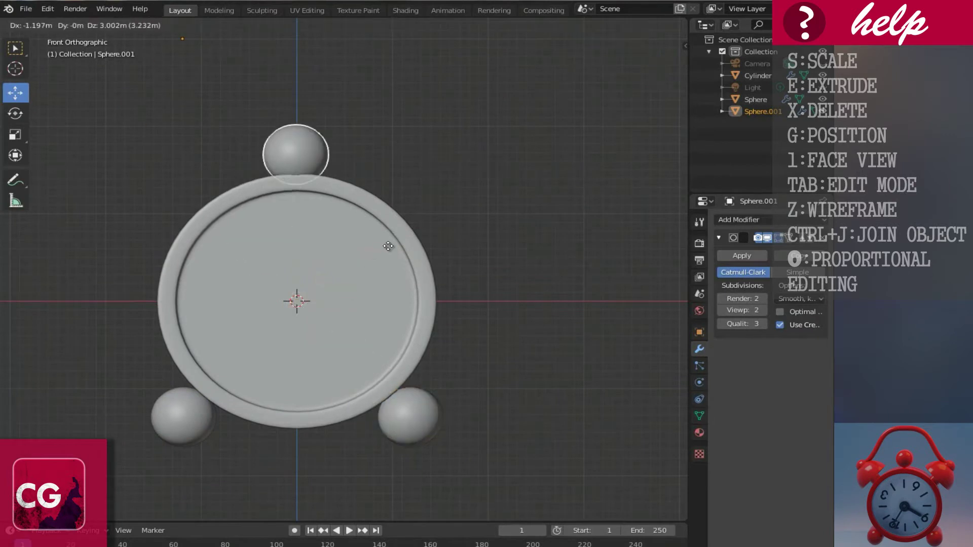
{"action": "left_click", "coordinate": [386, 237]}
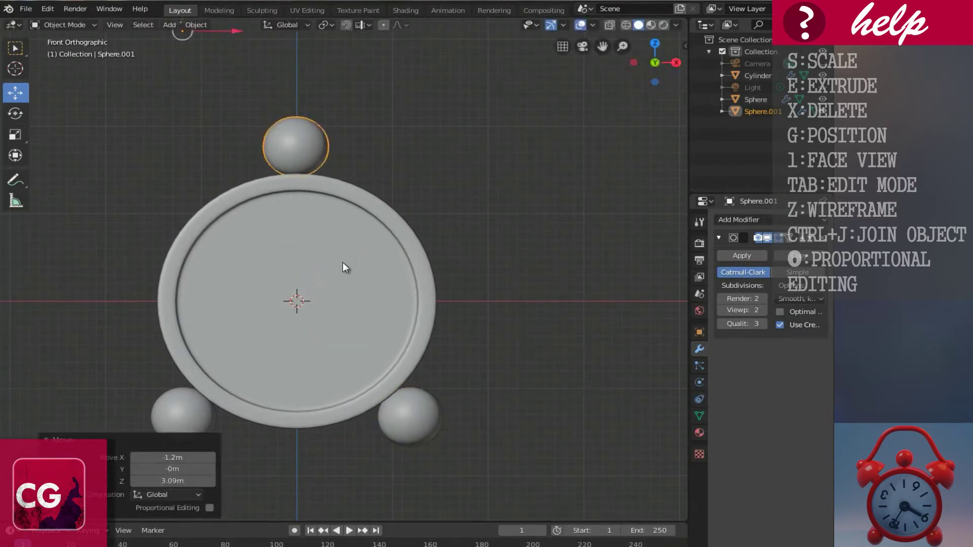
- Set the origin of the capsule on top of the clock to its geometry and raise it about 0.0258 m in Z
{"action": "scroll", "coordinate": [342, 263], "scroll_direction": "up", "scroll_amount": 1}
{"action": "scroll", "coordinate": [343, 264], "scroll_direction": "up", "scroll_amount": 3, "text": "shift"}
{"action": "scroll", "coordinate": [297, 337], "scroll_direction": "up", "scroll_amount": 4}
{"action": "scroll", "coordinate": [300, 338], "scroll_direction": "up", "scroll_amount": 3, "text": "ctrl"}
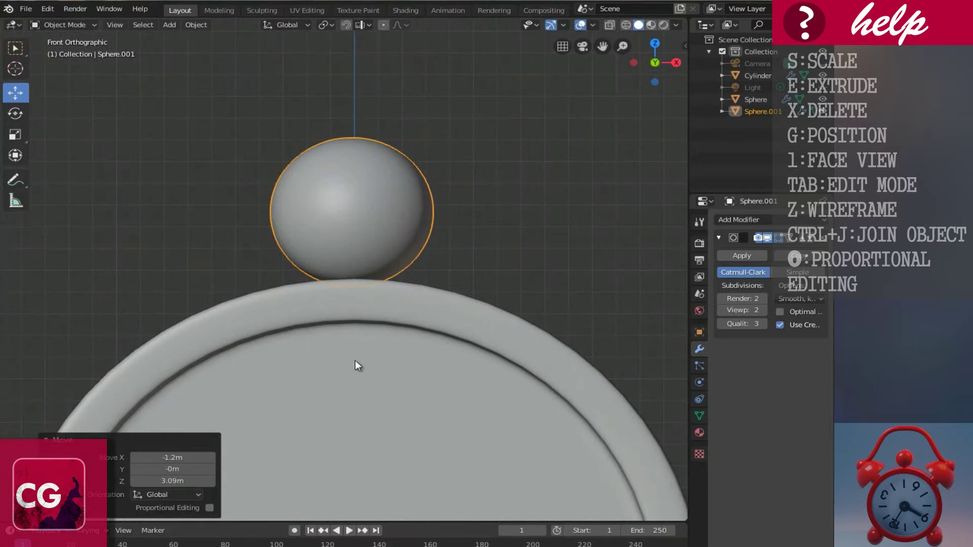
{"action": "left_click", "coordinate": [195, 25]}
{"action": "mouse_move", "coordinate": [206, 47]}
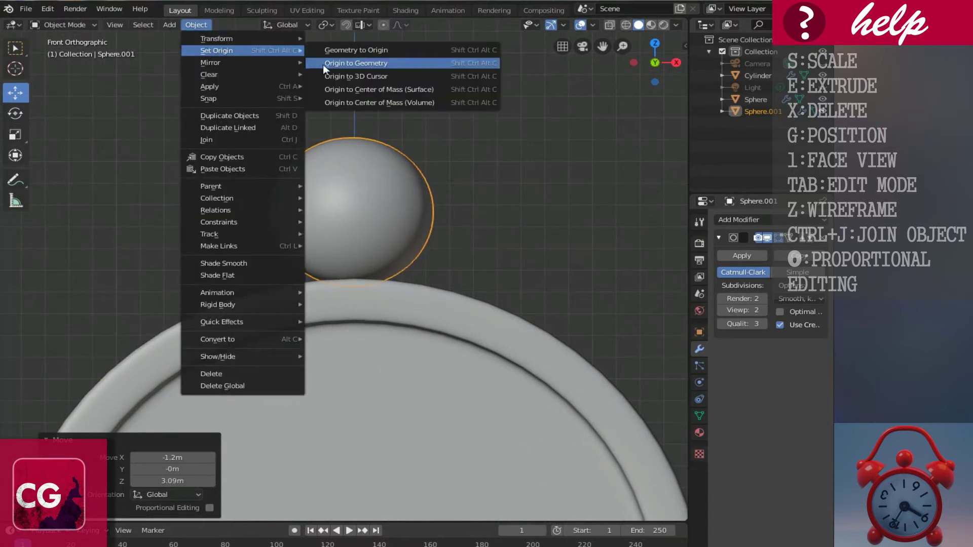
{"action": "left_click", "coordinate": [361, 64]}
{"action": "left_click_drag", "start_coordinate": [355, 160], "coordinate": [364, 185]}
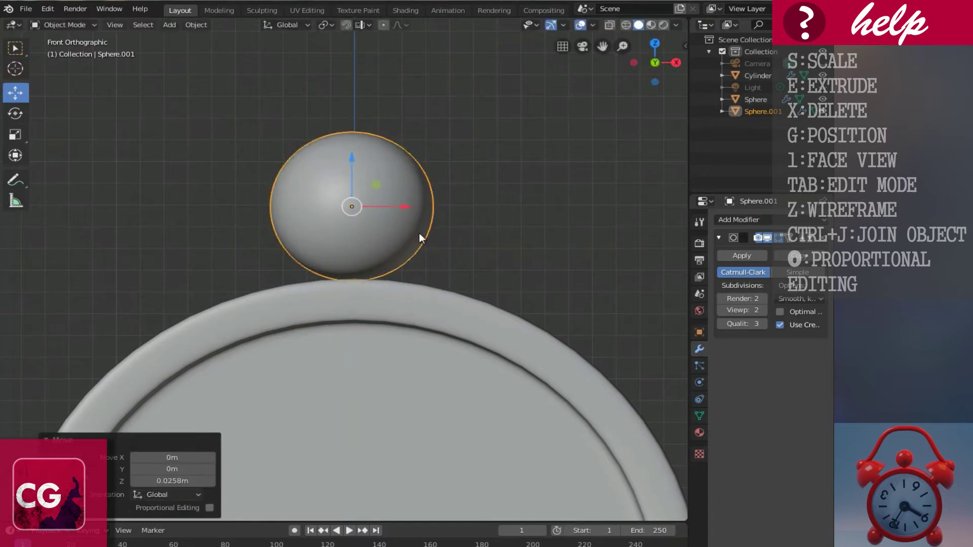
- In wireframe, raise the top capsule about 0.00986 m in Z, check its contact with the body from the side, and return to solid shading
{"action": "key", "text": "shift+z"}
{"action": "scroll", "coordinate": [400, 266], "scroll_direction": "up", "scroll_amount": 3}
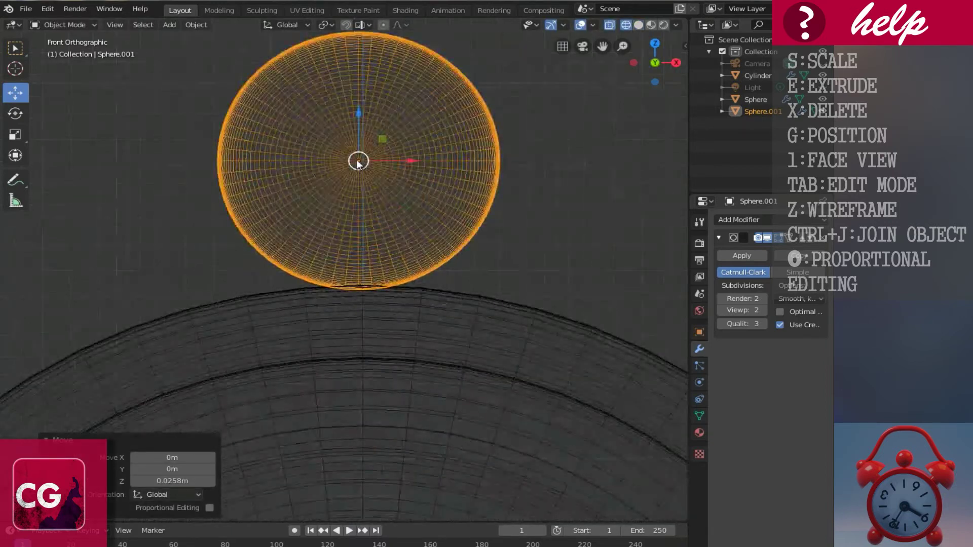
{"action": "left_click_drag", "start_coordinate": [358, 116], "coordinate": [358, 109]}
{"action": "scroll", "coordinate": [393, 284], "scroll_direction": "down", "scroll_amount": 5}
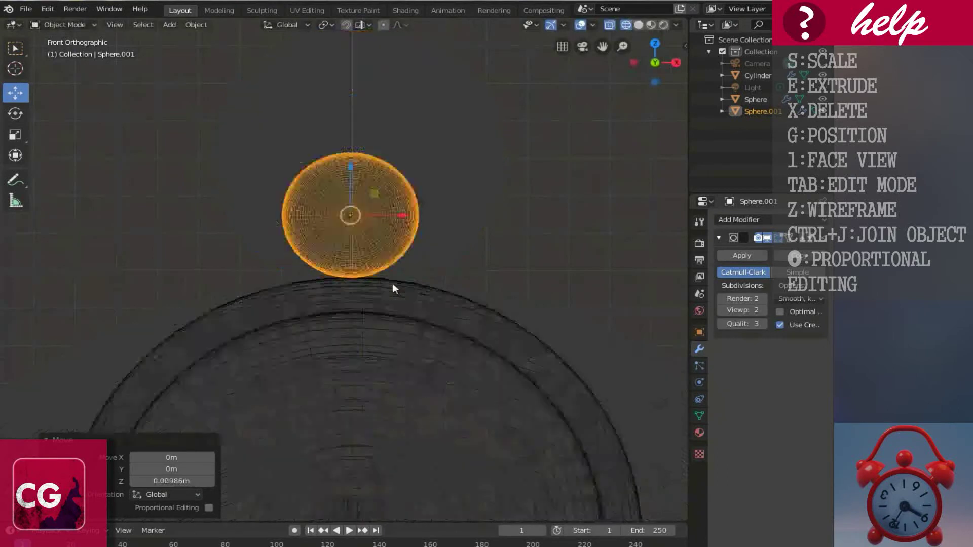
{"action": "key", "text": "KP_3"}
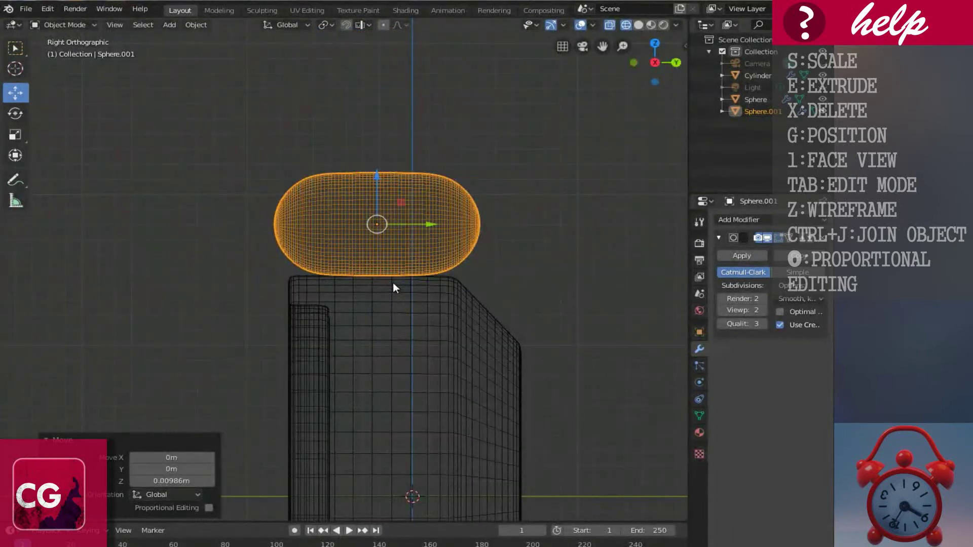
{"action": "scroll", "coordinate": [394, 281], "scroll_direction": "up", "scroll_amount": 5}
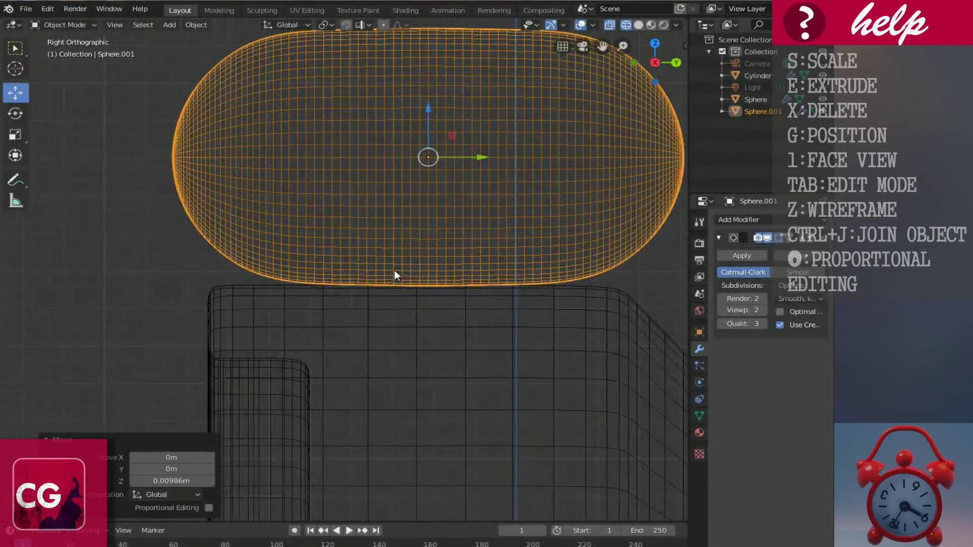
{"action": "scroll", "coordinate": [243, 317], "scroll_direction": "down", "scroll_amount": 4}
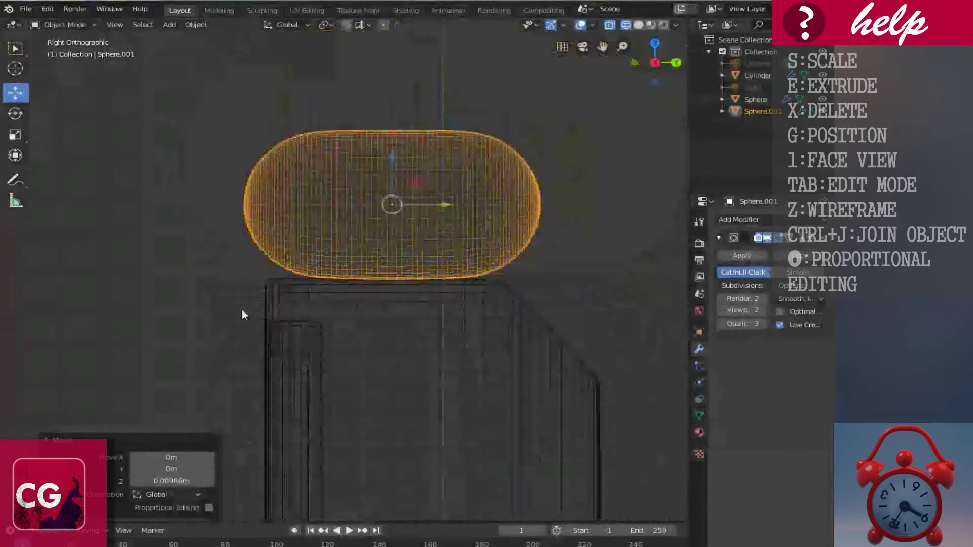
{"action": "mouse_move", "coordinate": [265, 312]}
{"action": "middle_mouse_down"}
{"action": "mouse_move", "coordinate": [279, 333]}
{"action": "mouse_move", "coordinate": [431, 330]}
{"action": "middle_mouse_up"}
{"action": "key", "text": "shift+z"}
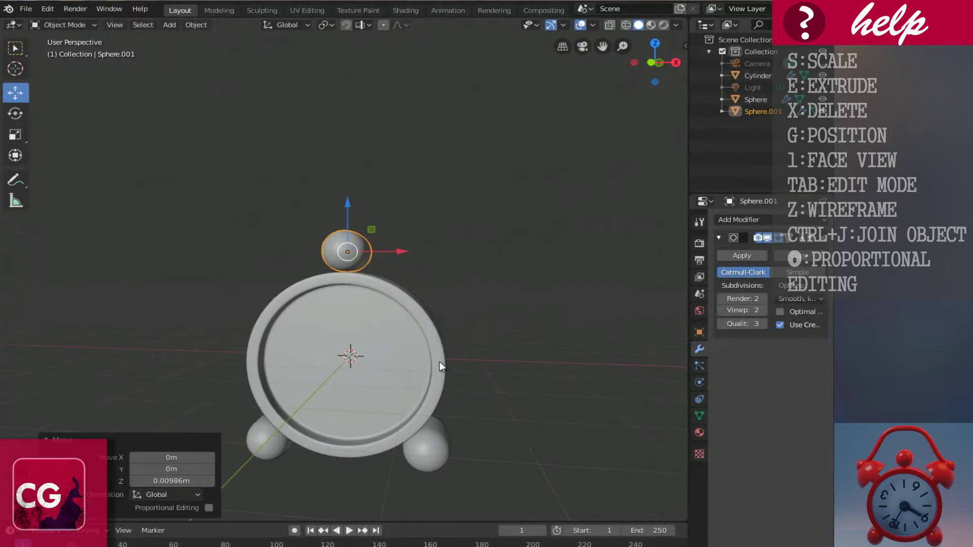
- Add a UV sphere with 16 segments, 16 rings and 1 m radius, and rotate it 45° in front view
{"action": "key", "text": "shift+a"}
{"action": "mouse_move", "coordinate": [313, 344]}
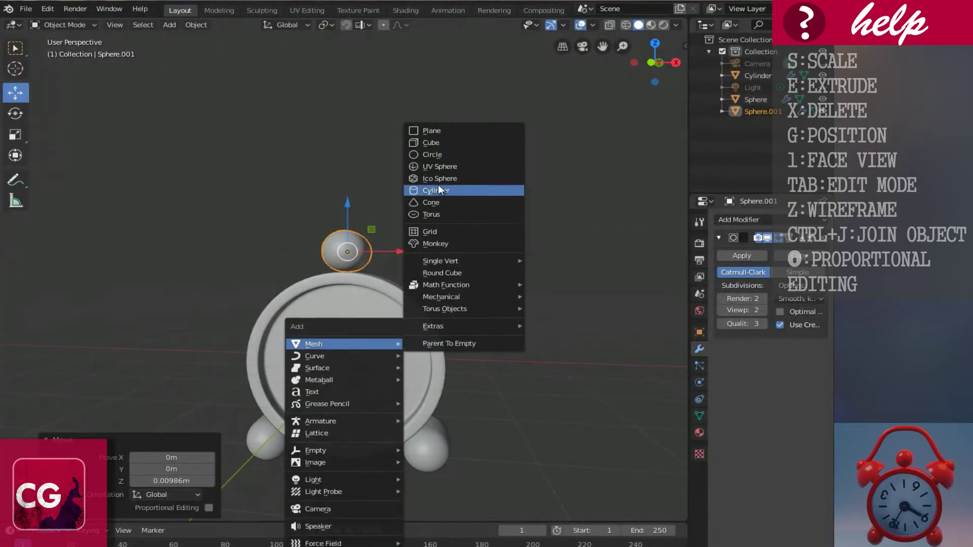
{"action": "left_click", "coordinate": [428, 166]}
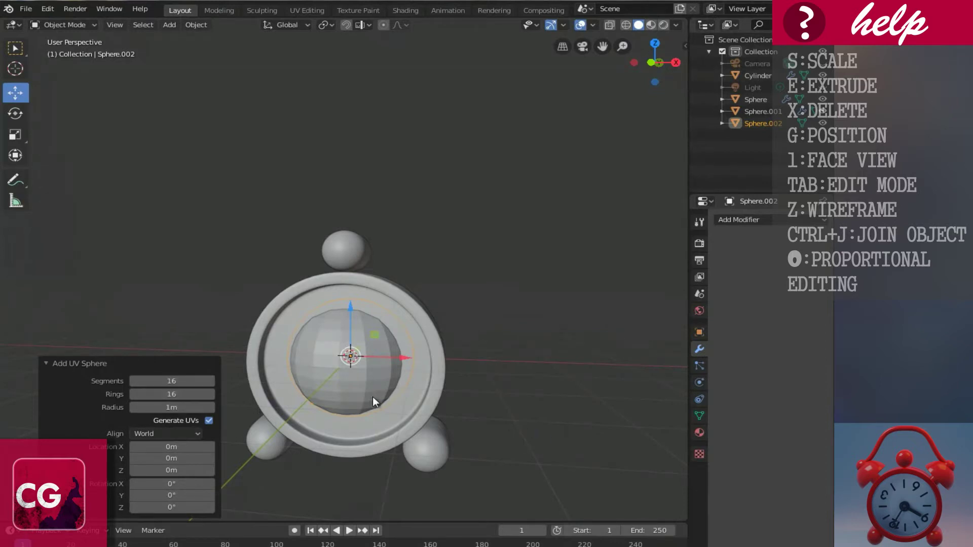
{"action": "key", "text": "KP_1"}
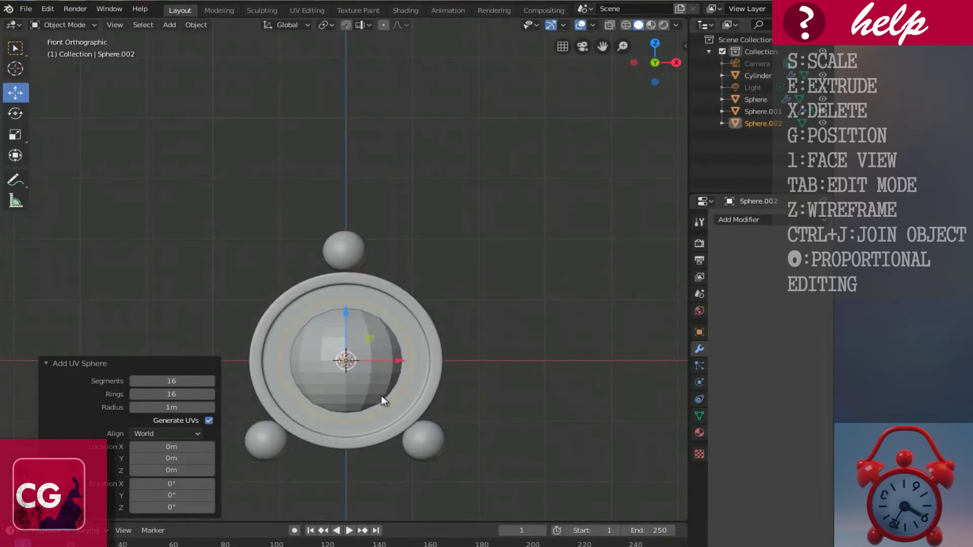
{"action": "type", "text": "r45"}
{"action": "key", "text": "Return"}
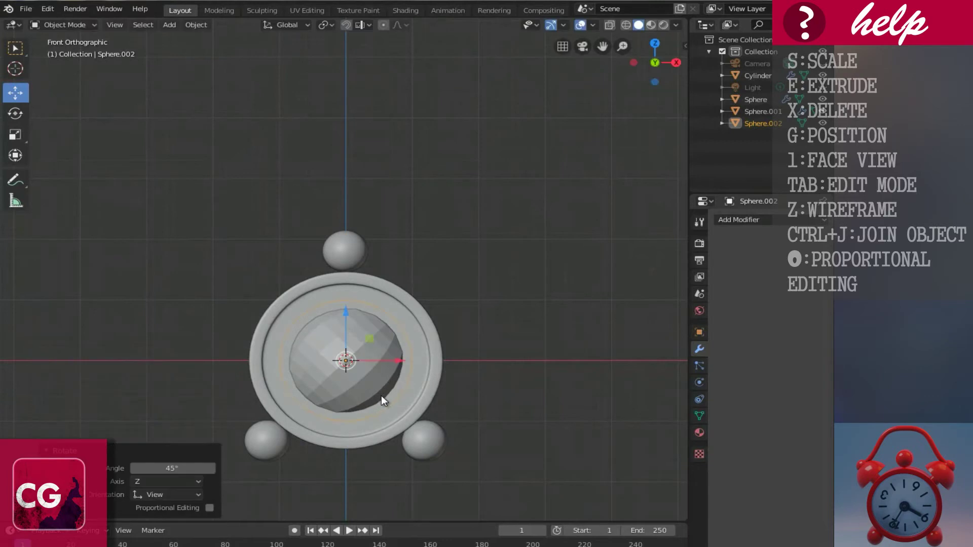
- Move the new sphere about 1.99 m in X and 1.42 m in Z beside the top capsule, and scale it to about 0.758
{"action": "scroll", "coordinate": [385, 394], "scroll_direction": "up", "scroll_amount": 3}
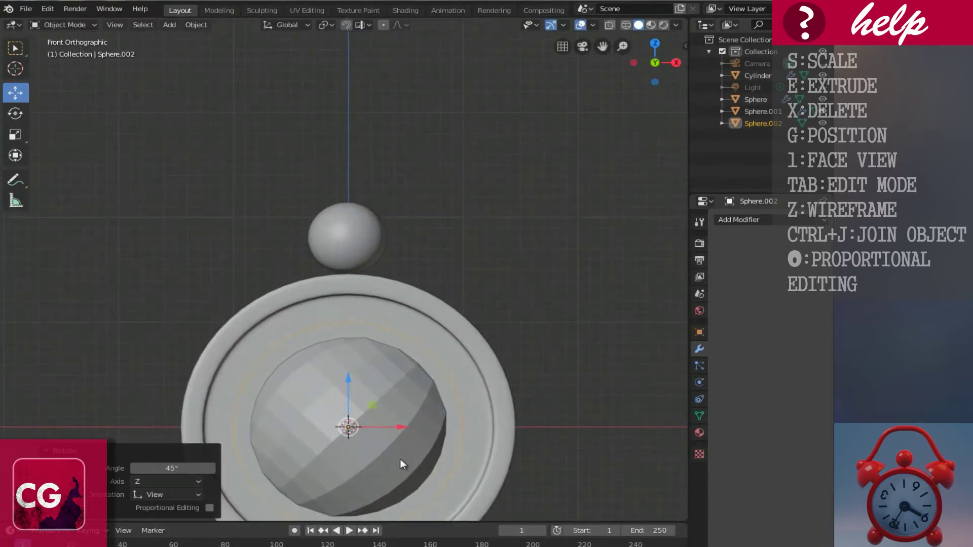
{"action": "key", "text": "g"}
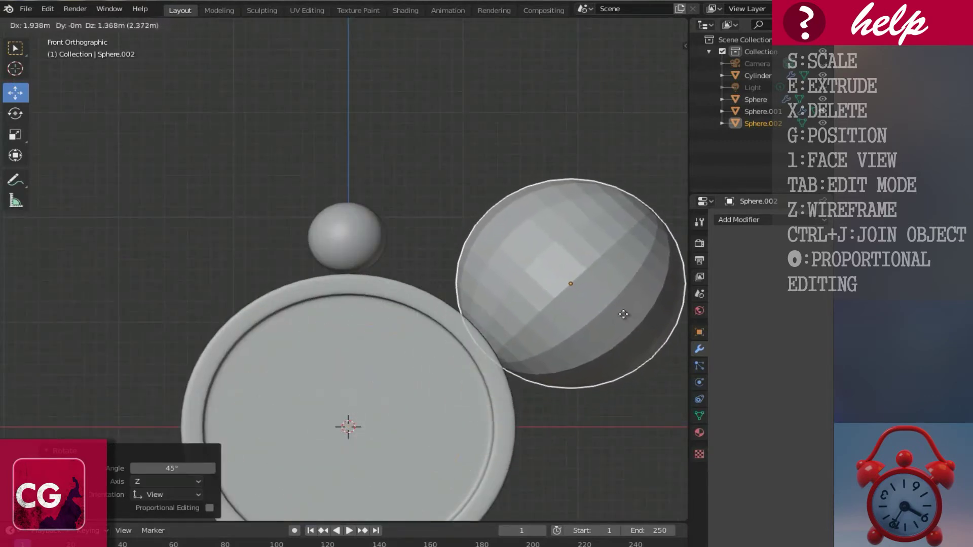
{"action": "left_click", "coordinate": [627, 304]}
{"action": "key", "text": "s"}
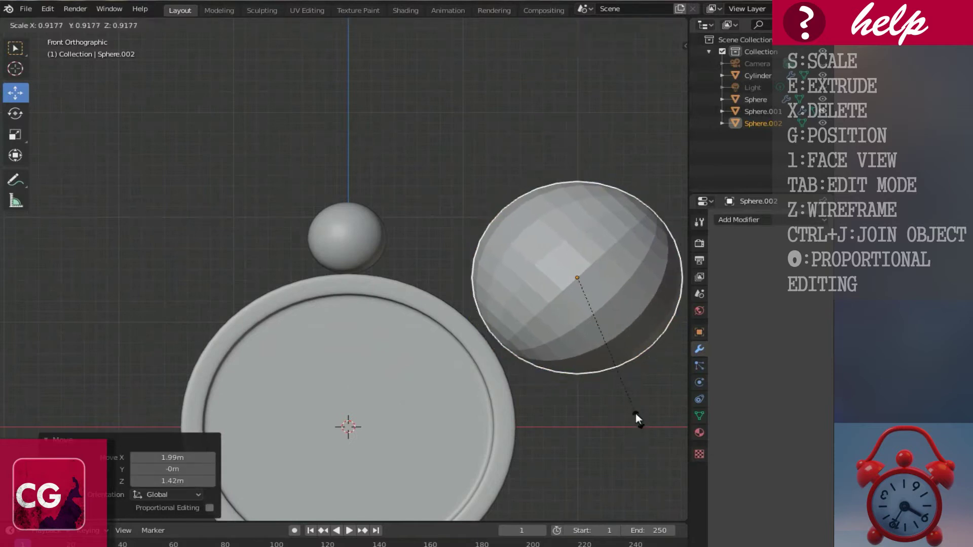
{"action": "left_click", "coordinate": [627, 397]}
{"action": "middle_click_drag", "start_coordinate": [627, 396], "coordinate": [470, 340], "text": "shift"}
{"action": "scroll", "coordinate": [458, 339], "scroll_direction": "up", "scroll_amount": 1}
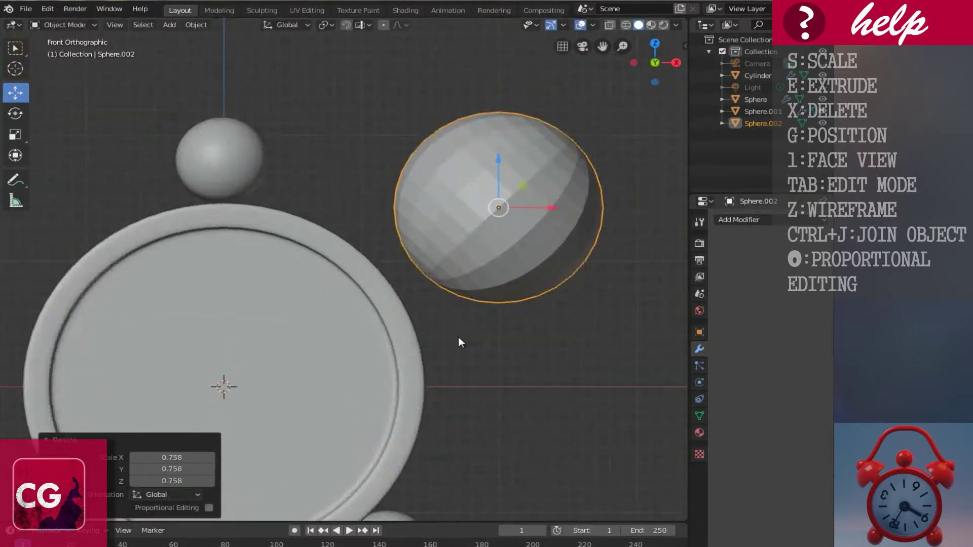
- In Edit Mode, rip the sphere along its middle edge loop and delete the vertices of the half facing the clock body
{"action": "key", "text": "Tab"}
{"action": "scroll", "coordinate": [459, 338], "scroll_direction": "up", "scroll_amount": 1}
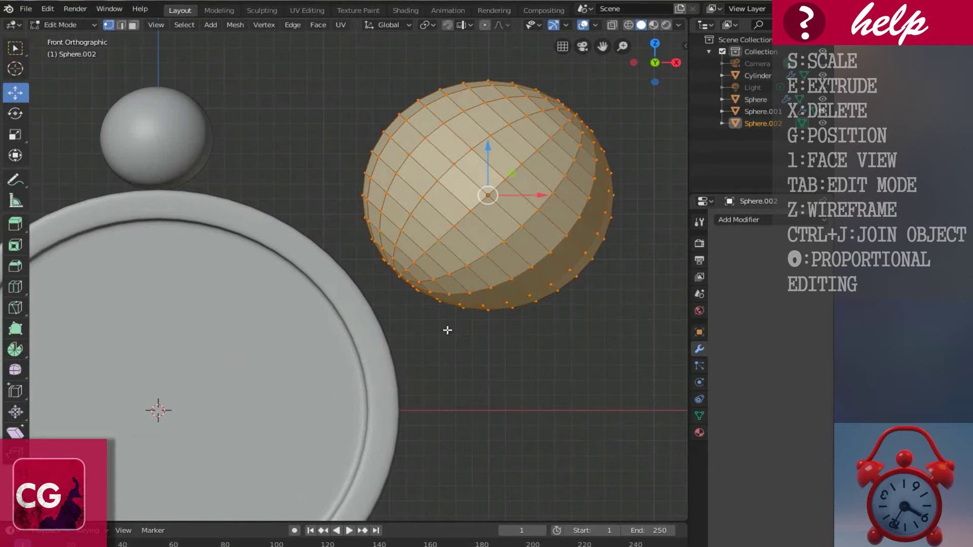
{"action": "key", "text": "shift+z"}
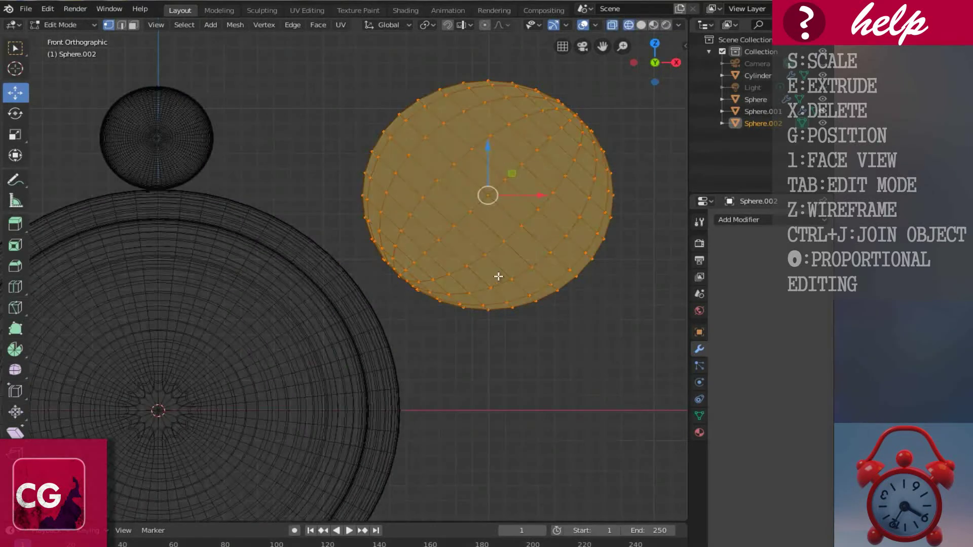
{"action": "left_click", "coordinate": [517, 225], "text": "alt"}
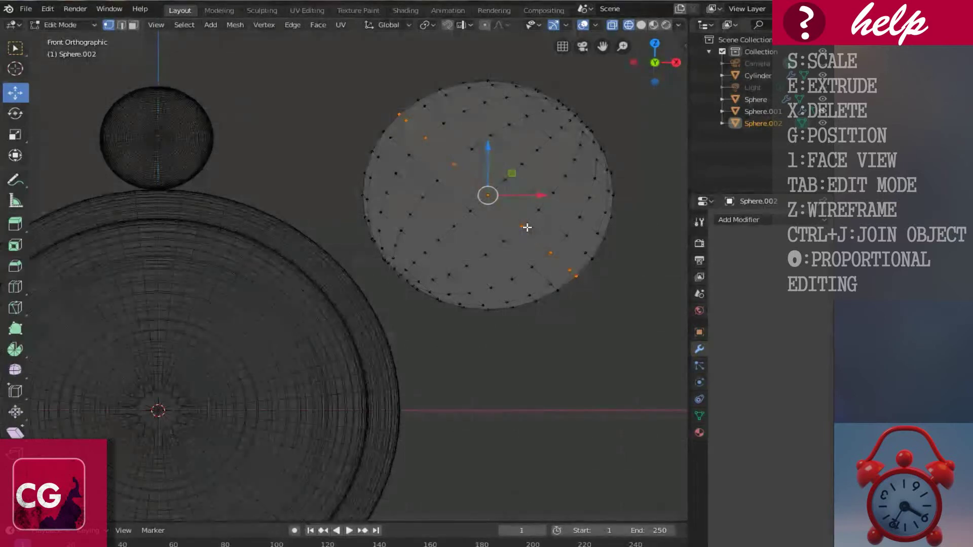
{"action": "key", "text": "v"}
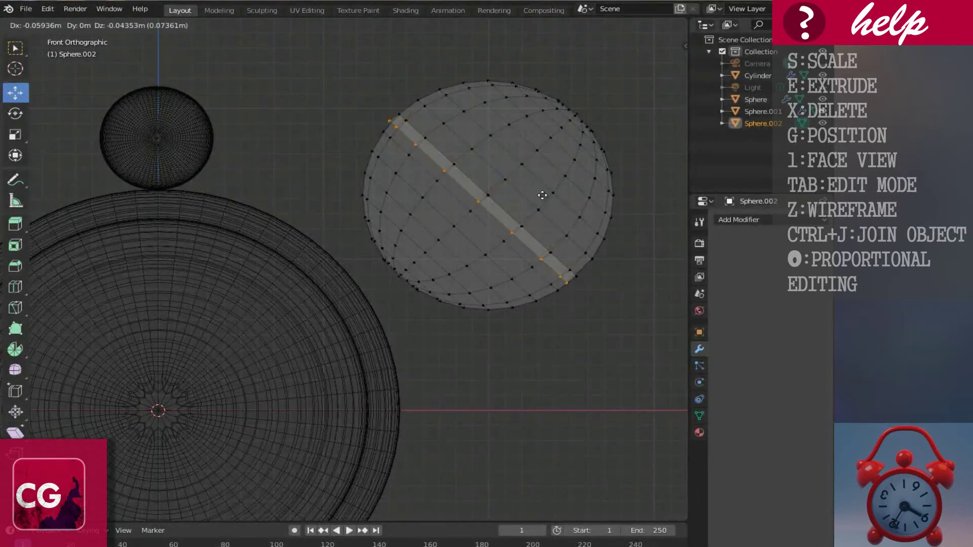
{"action": "key", "text": "Escape"}
{"action": "left_click", "coordinate": [434, 263]}
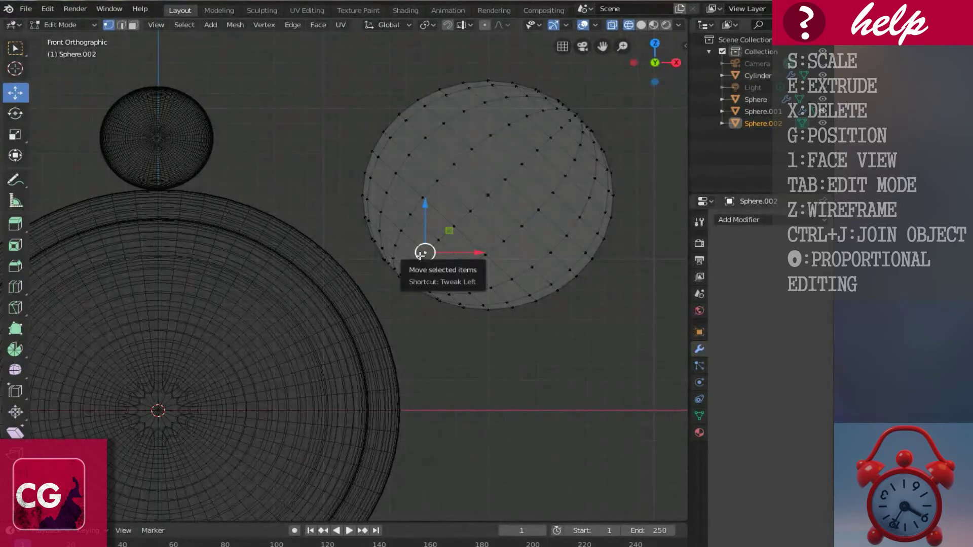
{"action": "key", "text": "l"}
{"action": "key", "text": "x"}
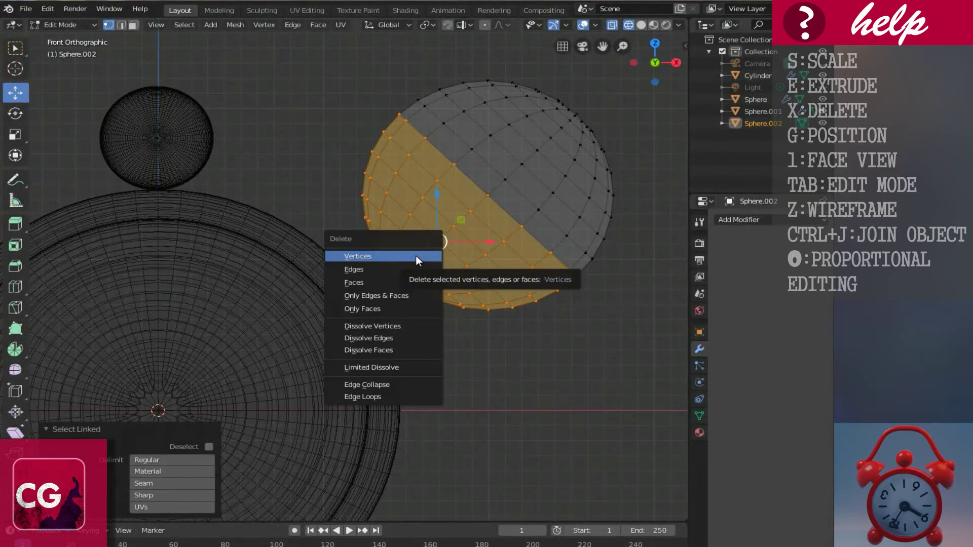
{"action": "left_click", "coordinate": [394, 255]}
- Move the remaining linked half-sphere about -0.574 m in X and -0.253 m in Z, scale it to 0.908, and return to Object Mode
{"action": "left_click", "coordinate": [522, 226]}
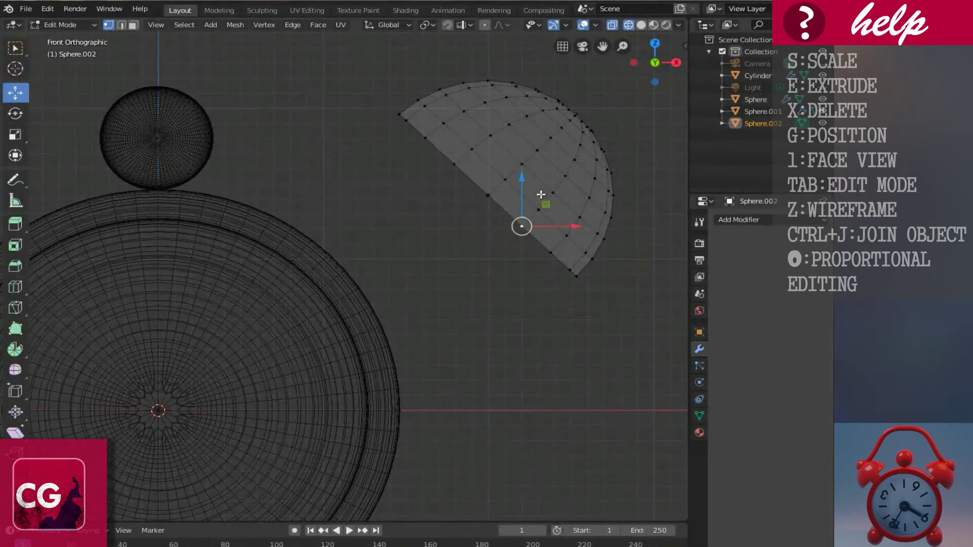
{"action": "key", "text": "l"}
{"action": "key", "text": "g"}
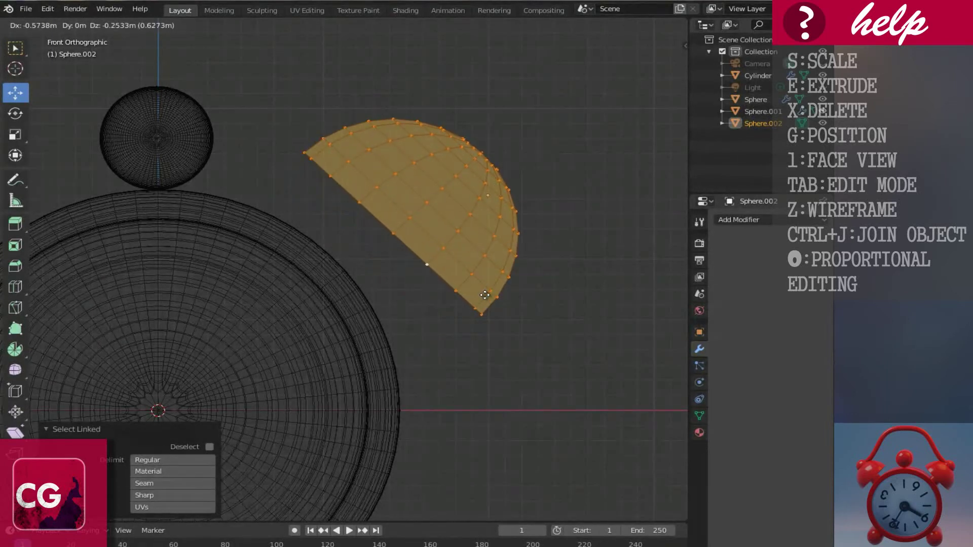
{"action": "left_click", "coordinate": [485, 295]}
{"action": "key", "text": "s"}
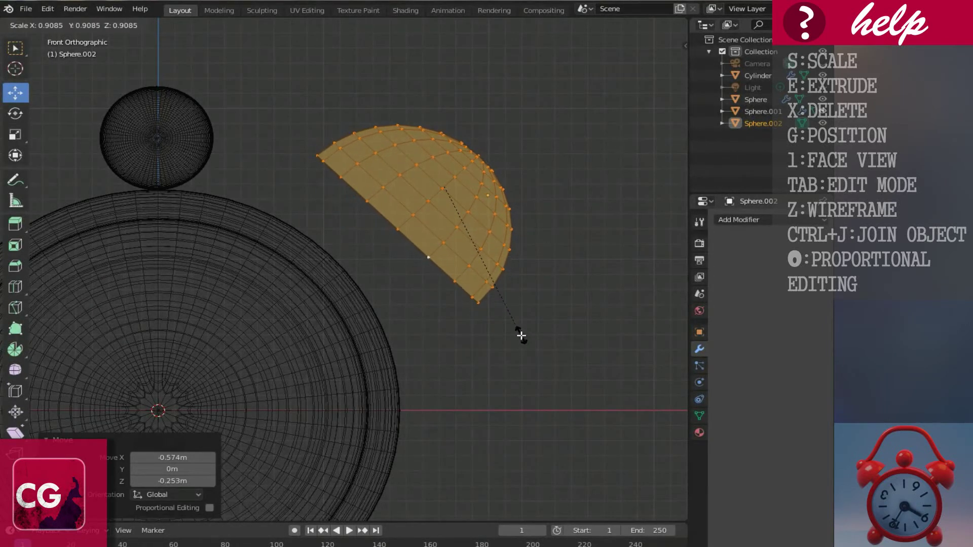
{"action": "left_click", "coordinate": [522, 336]}
{"action": "key", "text": "shift+z"}
{"action": "scroll", "coordinate": [517, 333], "scroll_direction": "down", "scroll_amount": 2}
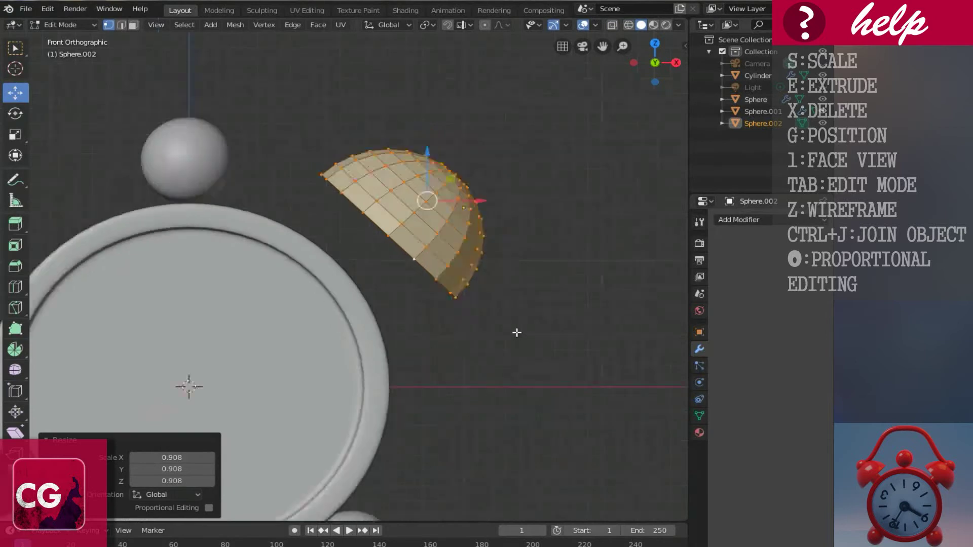
{"action": "scroll", "coordinate": [476, 315], "scroll_direction": "down", "scroll_amount": 3, "text": "ctrl"}
{"action": "scroll", "coordinate": [474, 315], "scroll_direction": "up", "scroll_amount": 1}
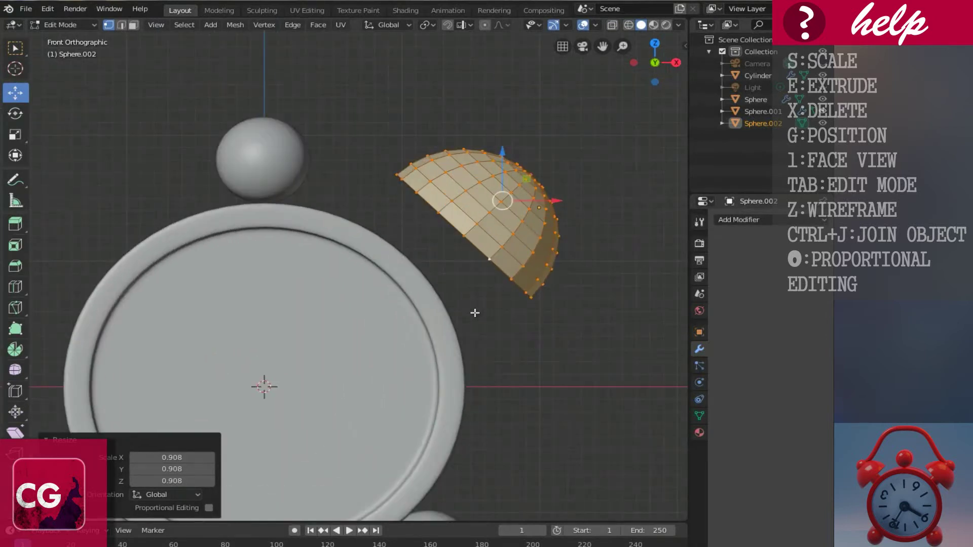
{"action": "scroll", "coordinate": [475, 312], "scroll_direction": "down", "scroll_amount": 1}
{"action": "key", "text": "Tab"}
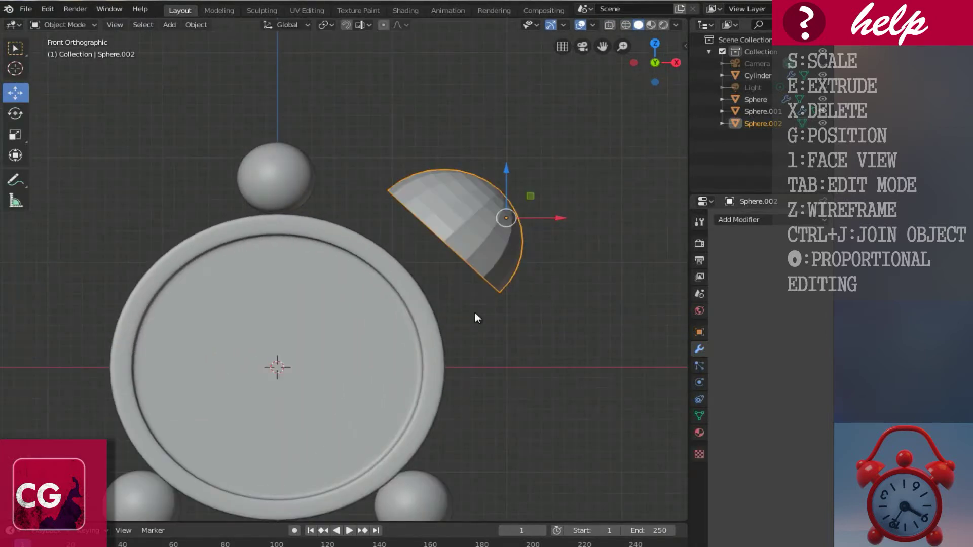
- Add a Solidify modifier to the half-sphere bell and set its thickness to 0.026 m
{"action": "scroll", "coordinate": [478, 313], "scroll_direction": "up", "scroll_amount": 2, "text": "ctrl"}
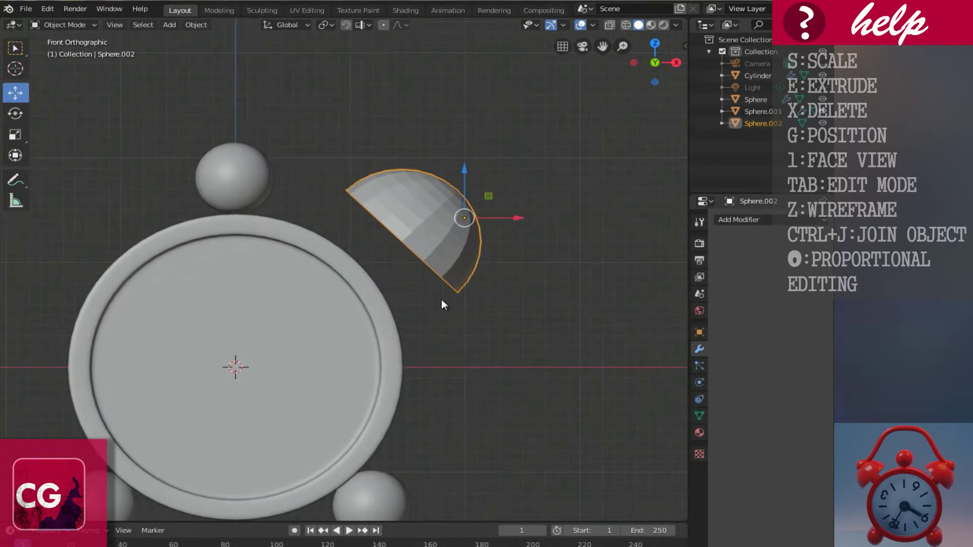
{"action": "scroll", "coordinate": [442, 302], "scroll_direction": "up", "scroll_amount": 1, "text": "shift"}
{"action": "scroll", "coordinate": [449, 308], "scroll_direction": "up", "scroll_amount": 1}
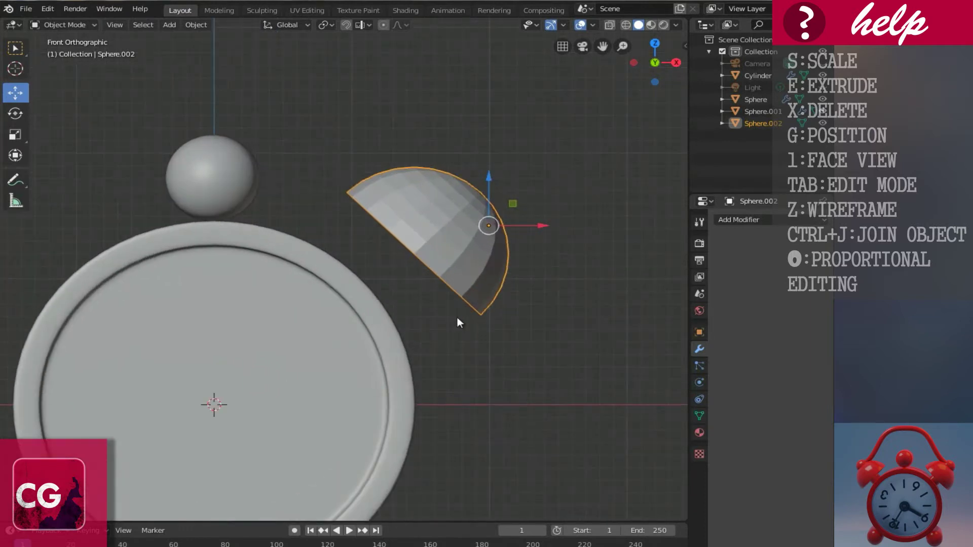
{"action": "scroll", "coordinate": [457, 319], "scroll_direction": "up", "scroll_amount": 2, "text": "ctrl"}
{"action": "left_click", "coordinate": [771, 221]}
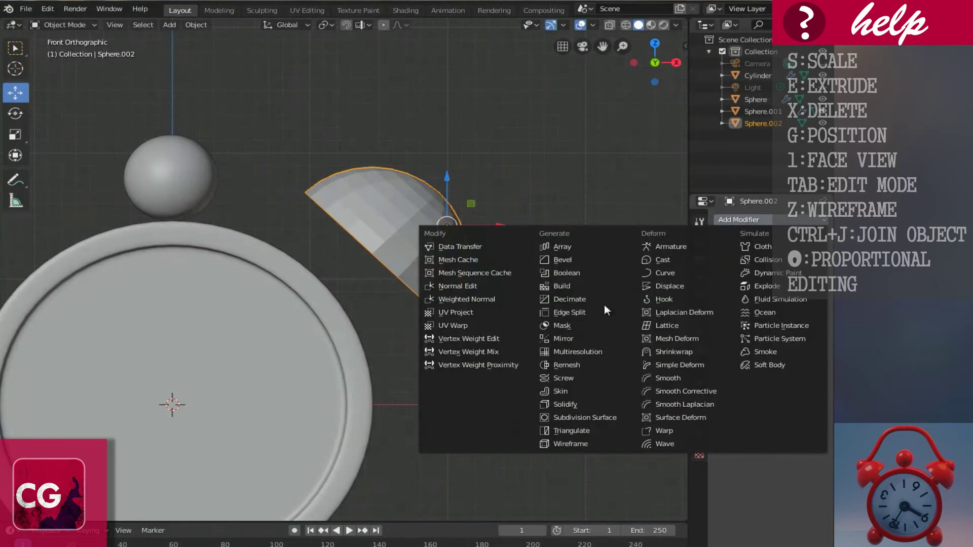
{"action": "left_click", "coordinate": [561, 403]}
{"action": "scroll", "coordinate": [465, 294], "scroll_direction": "up", "scroll_amount": 4}
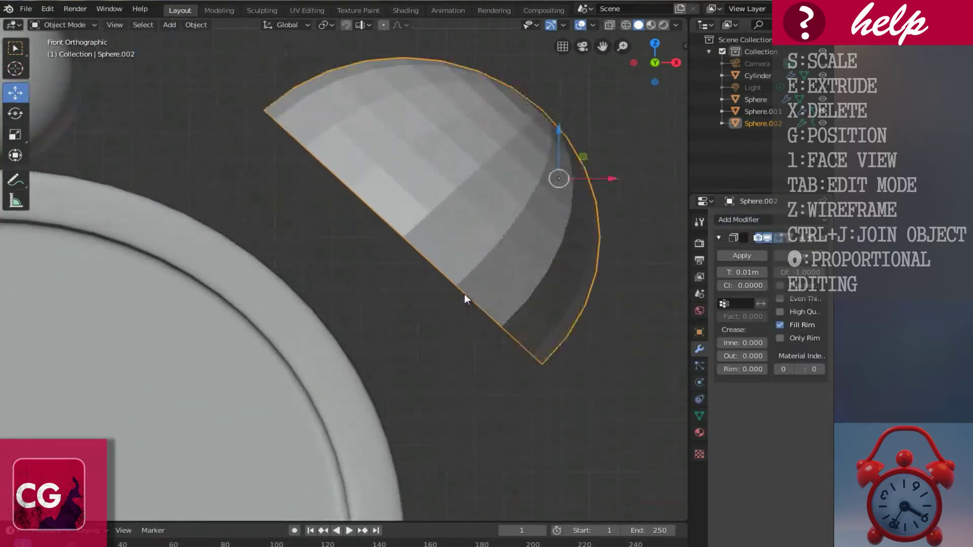
{"action": "scroll", "coordinate": [464, 293], "scroll_direction": "up", "scroll_amount": 3, "text": "ctrl"}
{"action": "middle_click_drag", "start_coordinate": [464, 268], "coordinate": [504, 259]}
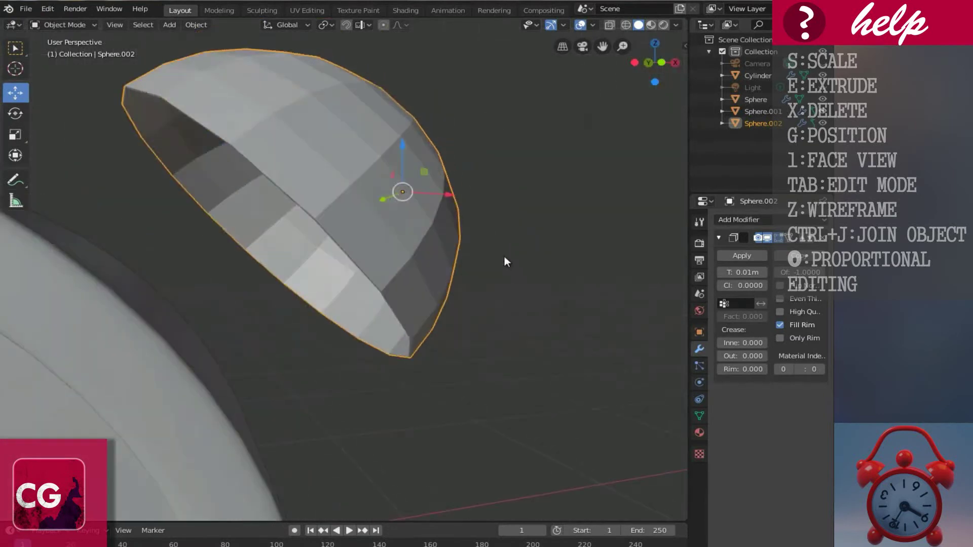
{"action": "mouse_move", "coordinate": [737, 271]}
{"action": "left_mouse_down"}
{"action": "mouse_move", "coordinate": [756, 274]}
{"action": "mouse_move", "coordinate": [741, 277]}
{"action": "mouse_move", "coordinate": [752, 282]}
{"action": "left_mouse_up"}
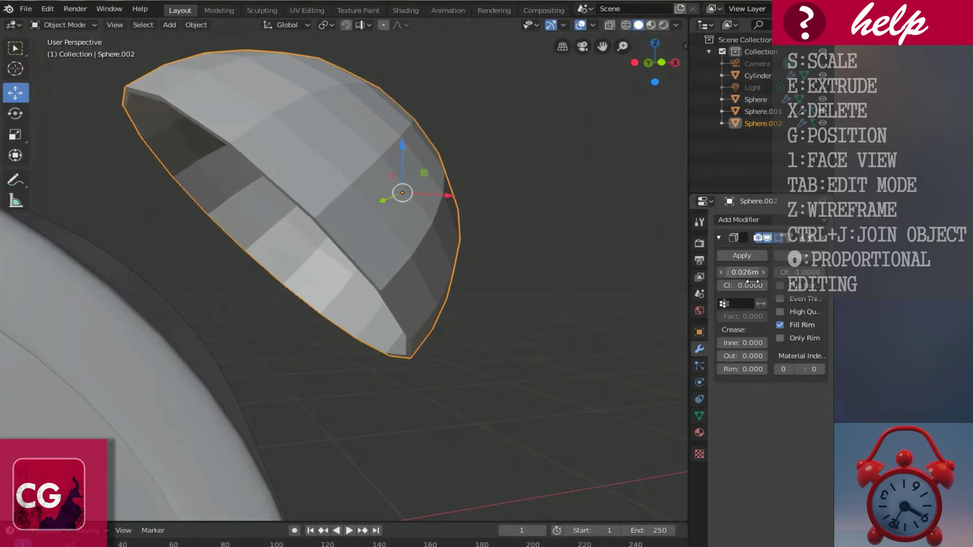
- Add a Subdivision Surface modifier to the bell with viewport level 2, and set its Solidify thickness to 0.072 m
{"action": "middle_click_drag", "start_coordinate": [365, 231], "coordinate": [403, 171]}
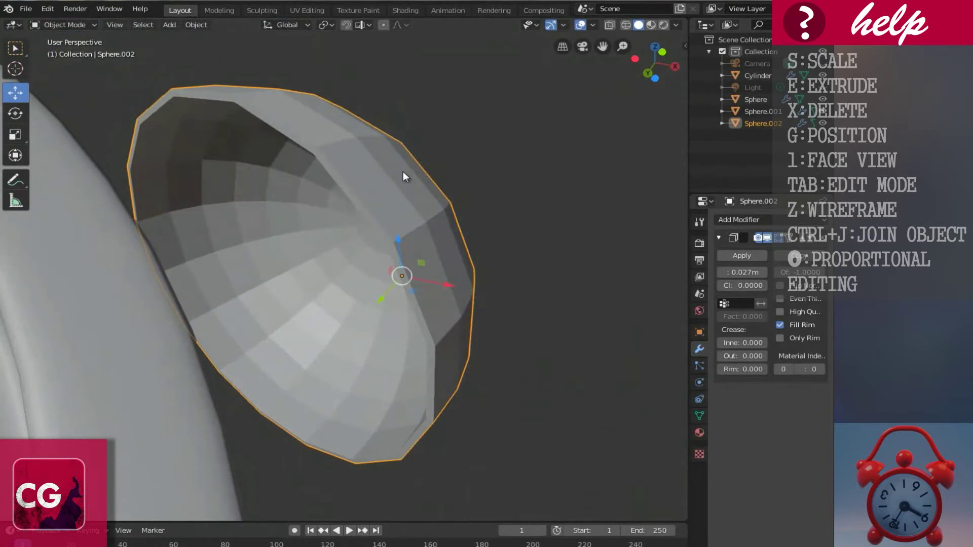
{"action": "left_click", "coordinate": [738, 220]}
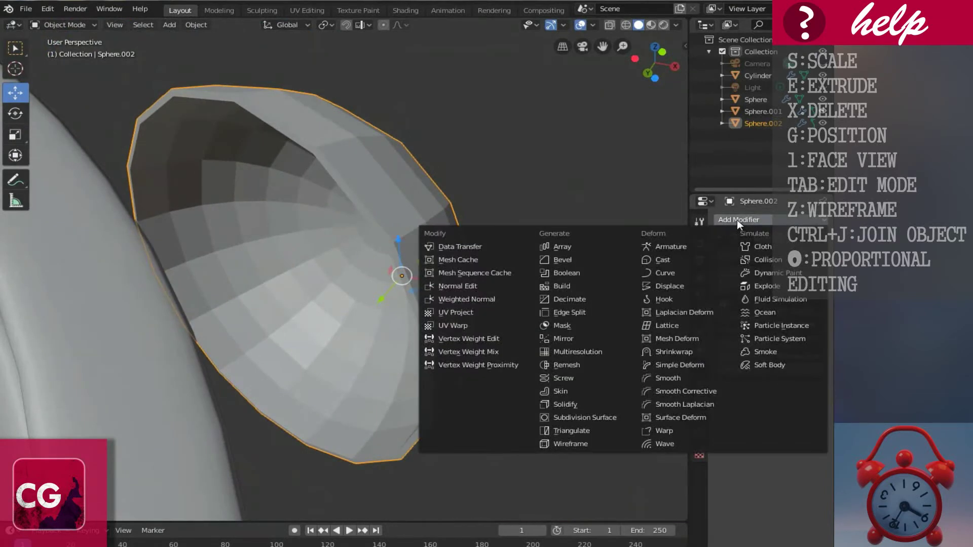
{"action": "left_click", "coordinate": [596, 419]}
{"action": "left_click", "coordinate": [764, 470]}
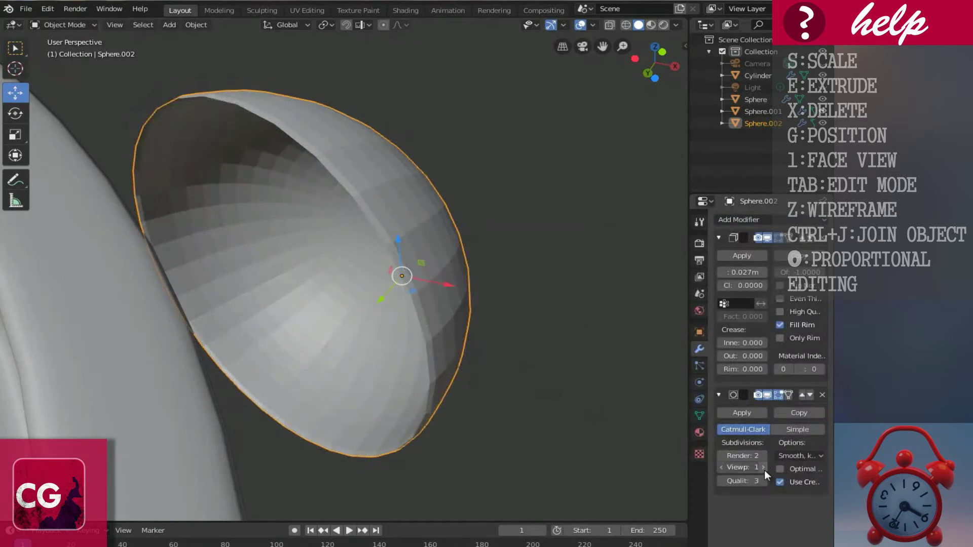
{"action": "scroll", "coordinate": [450, 288], "scroll_direction": "up", "scroll_amount": 1}
{"action": "scroll", "coordinate": [507, 288], "scroll_direction": "up", "scroll_amount": 1}
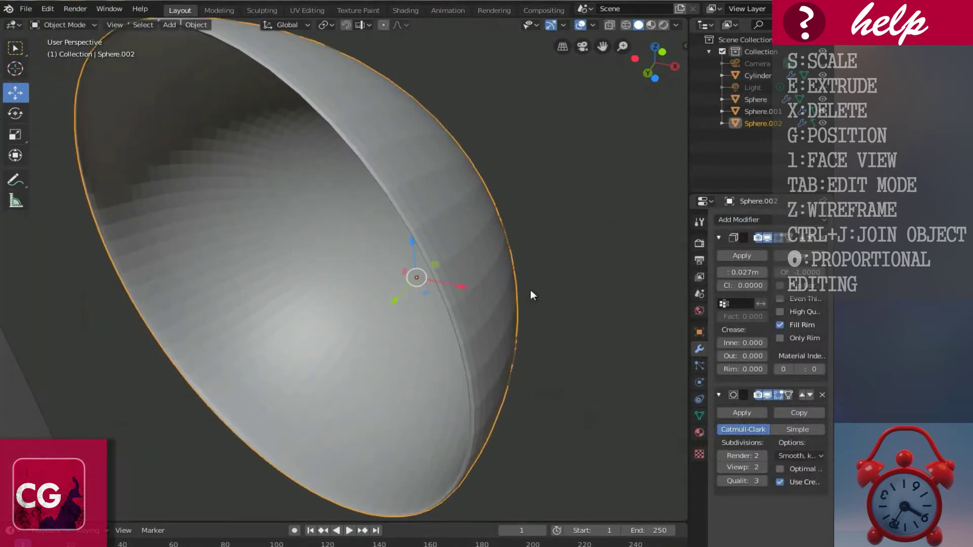
{"action": "scroll", "coordinate": [527, 294], "scroll_direction": "up", "scroll_amount": 1}
{"action": "left_click_drag", "start_coordinate": [741, 272], "coordinate": [773, 281]}
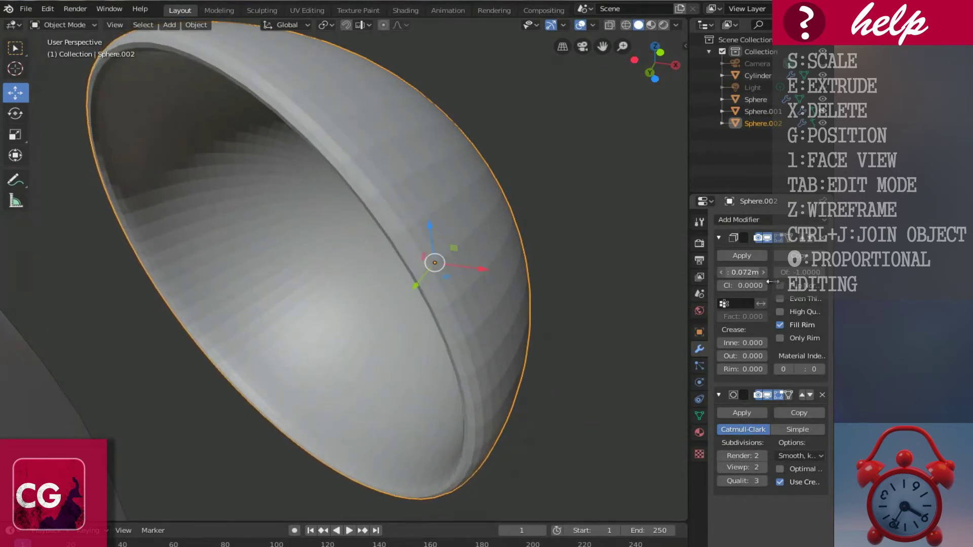
- In Edit Mode, add an edge loop beside the bell's open rim, slide it close to the edge, and return to Object Mode
{"action": "middle_click_drag", "start_coordinate": [449, 320], "coordinate": [453, 317]}
{"action": "key", "text": "Tab"}
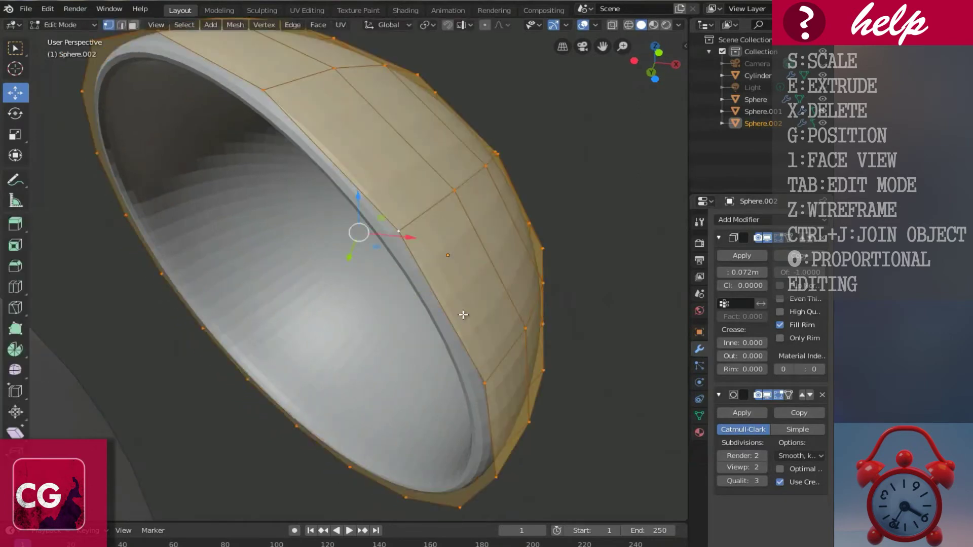
{"action": "middle_click_drag", "start_coordinate": [459, 315], "coordinate": [469, 315]}
{"action": "left_click", "coordinate": [469, 315], "text": "alt"}
{"action": "key", "text": "g"}
{"action": "key", "text": "g"}
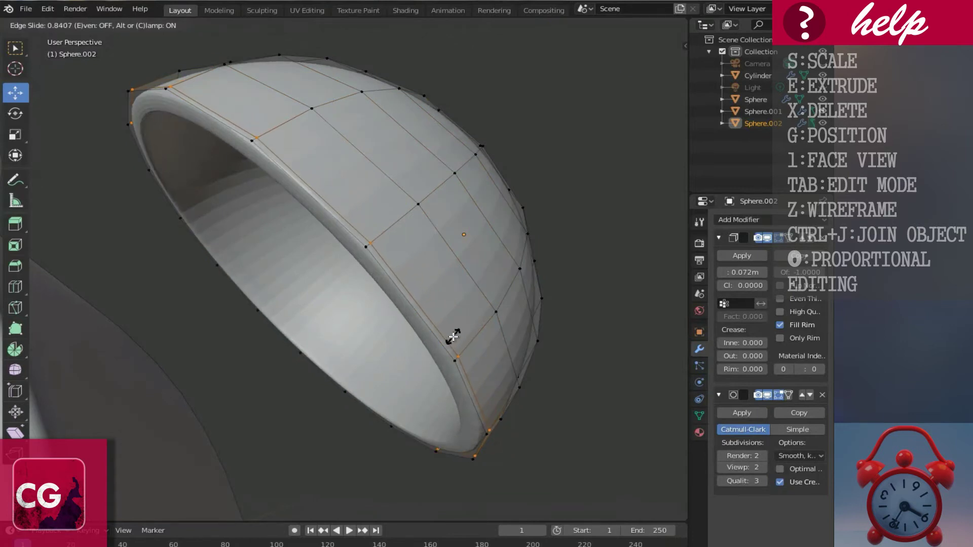
{"action": "left_click", "coordinate": [514, 427]}
{"action": "key", "text": "Tab"}
- Apply Shade Smooth to the half-sphere bell
{"action": "mouse_move", "coordinate": [486, 288]}
{"action": "middle_mouse_down"}
{"action": "mouse_move", "coordinate": [456, 306]}
{"action": "mouse_move", "coordinate": [479, 289]}
{"action": "middle_mouse_up"}
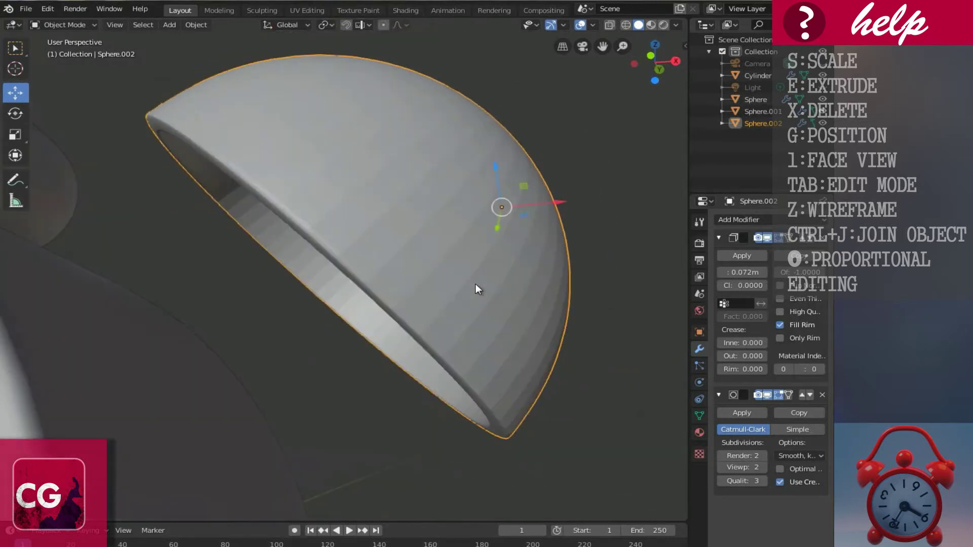
{"action": "right_click", "coordinate": [476, 289]}
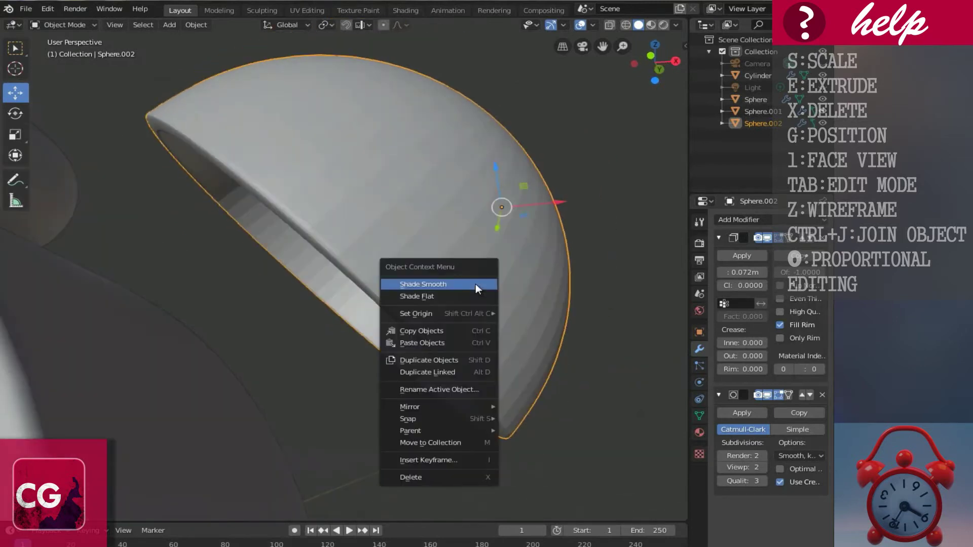
{"action": "left_click", "coordinate": [425, 285]}
- Add a mesh cylinder with 16 vertices, 1 m radius, 2 m depth and no cap fill at the clock's centre
{"action": "scroll", "coordinate": [428, 283], "scroll_direction": "down", "scroll_amount": 5}
{"action": "scroll", "coordinate": [428, 283], "scroll_direction": "down", "scroll_amount": 3}
{"action": "middle_click_drag", "start_coordinate": [427, 282], "coordinate": [447, 298]}
{"action": "middle_click_drag", "start_coordinate": [387, 304], "coordinate": [388, 300]}
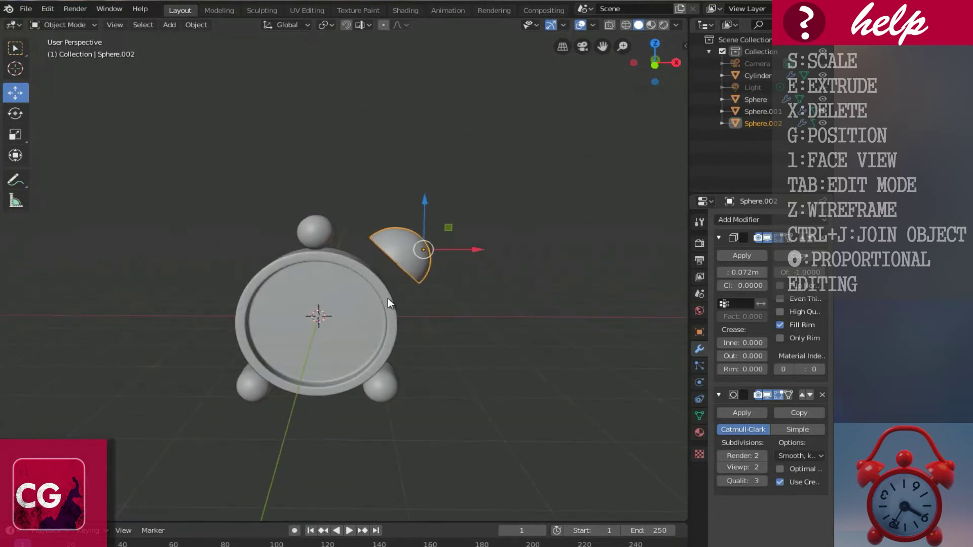
{"action": "key", "text": "shift+a"}
{"action": "mouse_move", "coordinate": [333, 315]}
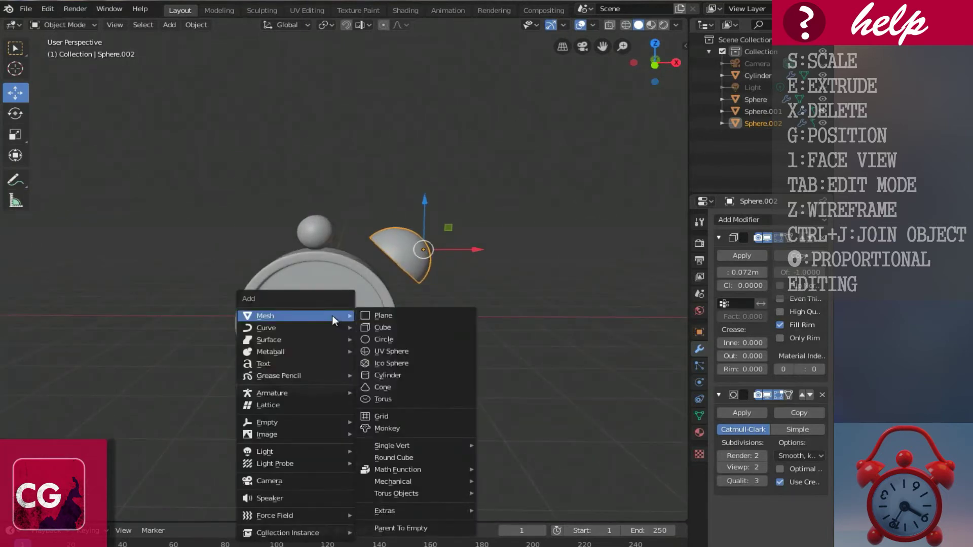
{"action": "left_click", "coordinate": [396, 376]}
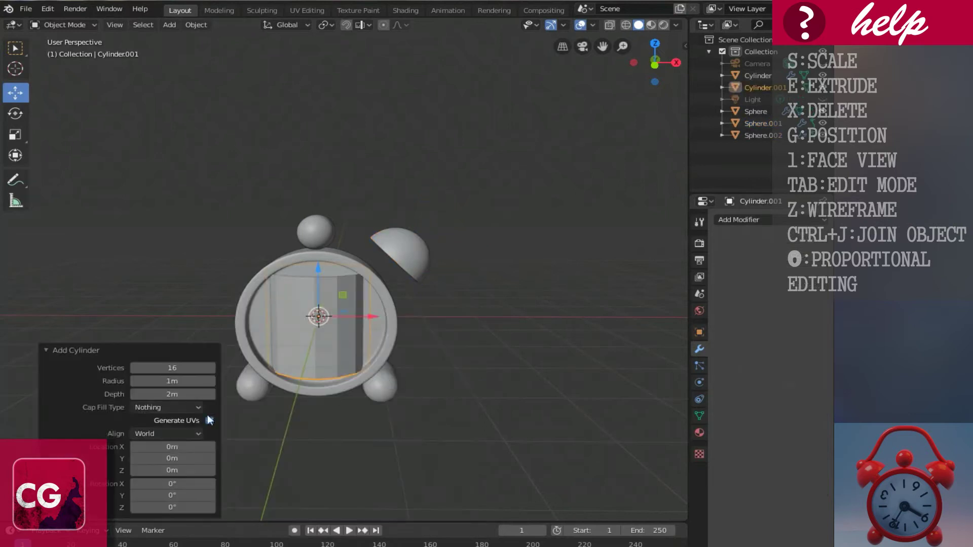
{"action": "scroll", "coordinate": [311, 382], "scroll_direction": "up", "scroll_amount": 2}
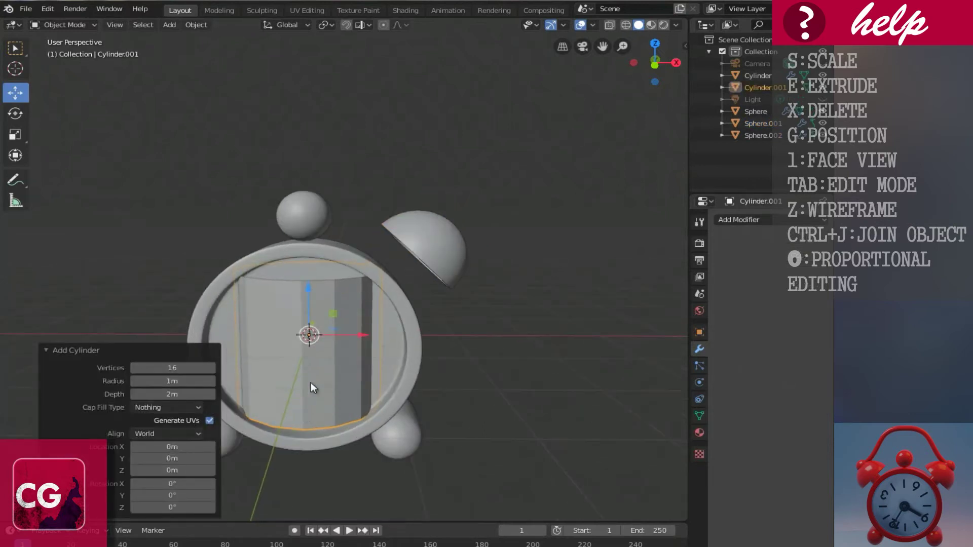
- In front view, rotate the new cylinder by 45° and scale it to 0.361
{"action": "key", "text": "KP_1"}
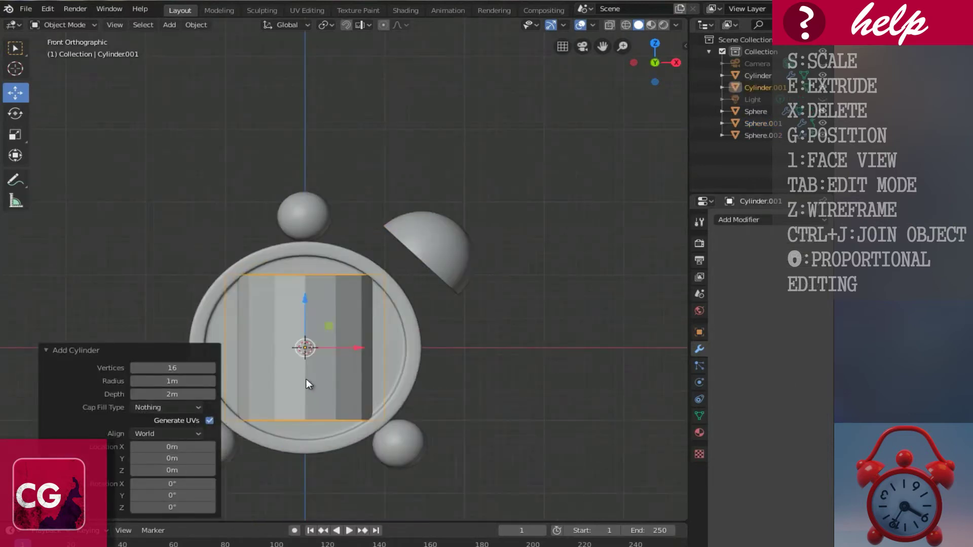
{"action": "type", "text": "r45"}
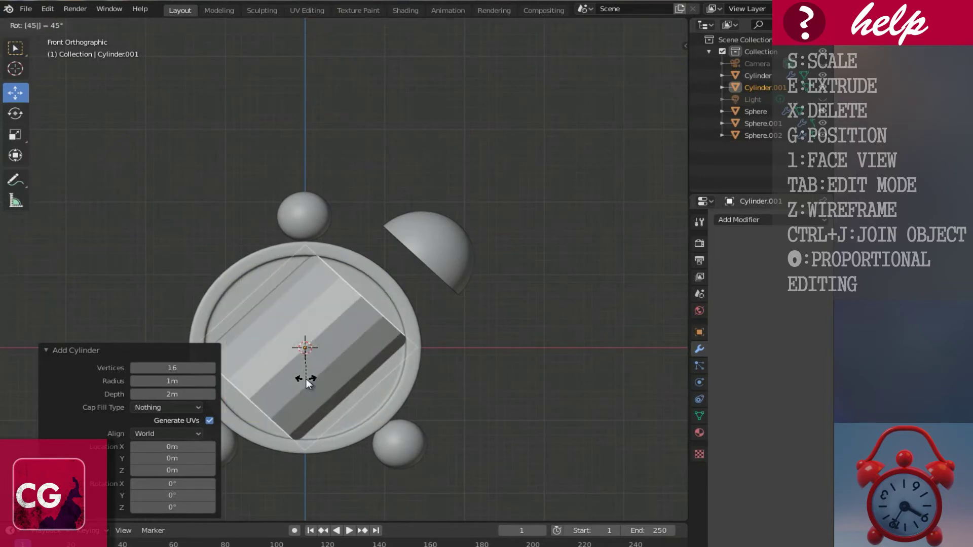
{"action": "key", "text": "Return"}
{"action": "key", "text": "s"}
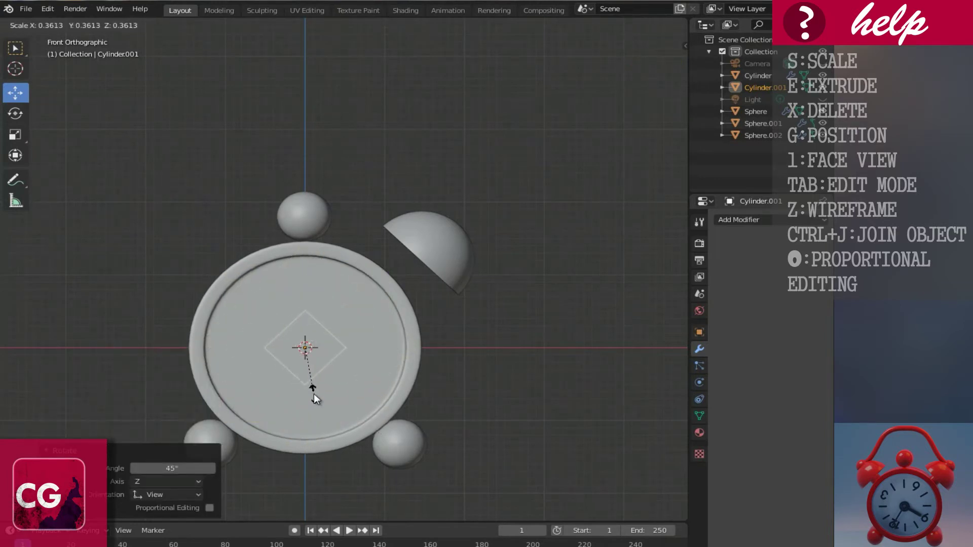
{"action": "left_click", "coordinate": [327, 409]}
- Move the cylinder 1.25 m in X and 0.94 m in Z, between the clock body and the bell, and scale it to 0.501
{"action": "scroll", "coordinate": [327, 409], "scroll_direction": "up", "scroll_amount": 3}
{"action": "key", "text": "g"}
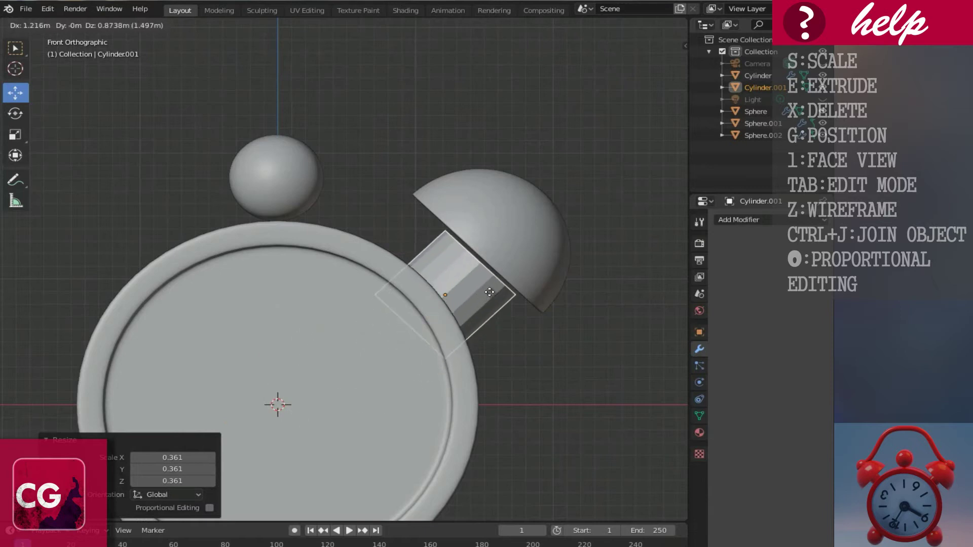
{"action": "left_click", "coordinate": [488, 295]}
{"action": "scroll", "coordinate": [487, 298], "scroll_direction": "up", "scroll_amount": 3}
{"action": "key", "text": "s"}
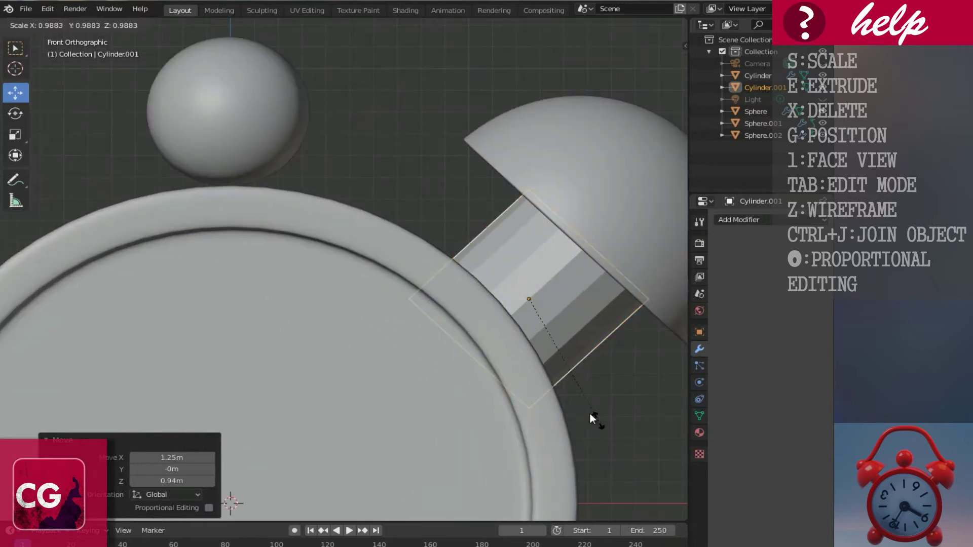
{"action": "left_click", "coordinate": [551, 366]}
- Move the cylinder -0.0357 m in X and 0.0632 m in Z, scale it to 1.221, and nudge it slightly closer to the bell
{"action": "scroll", "coordinate": [546, 368], "scroll_direction": "up", "scroll_amount": 5, "text": "ctrl"}
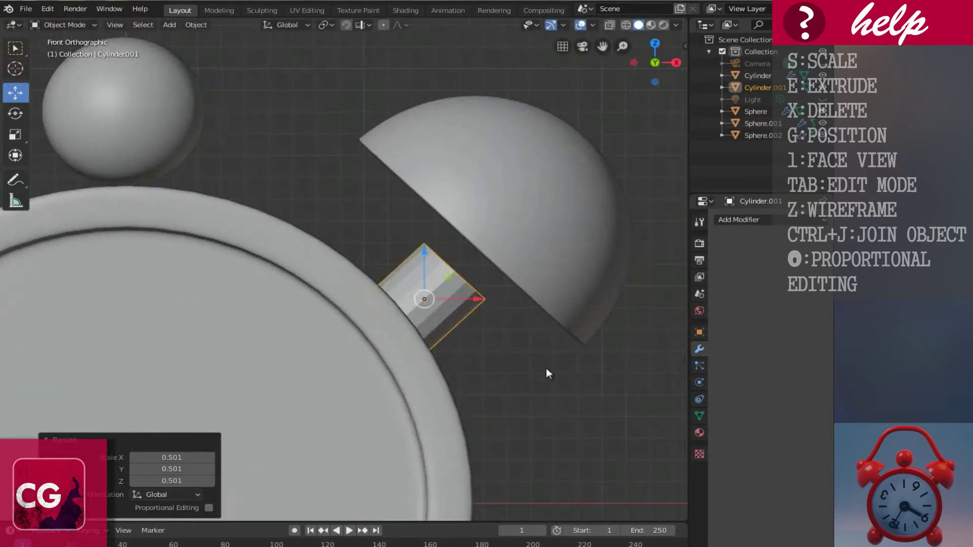
{"action": "key", "text": "g"}
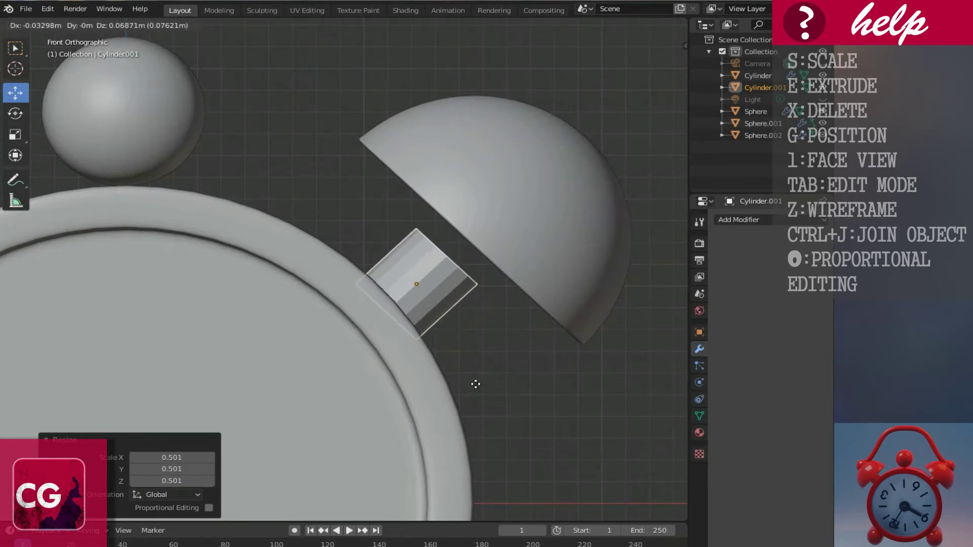
{"action": "left_click", "coordinate": [476, 385]}
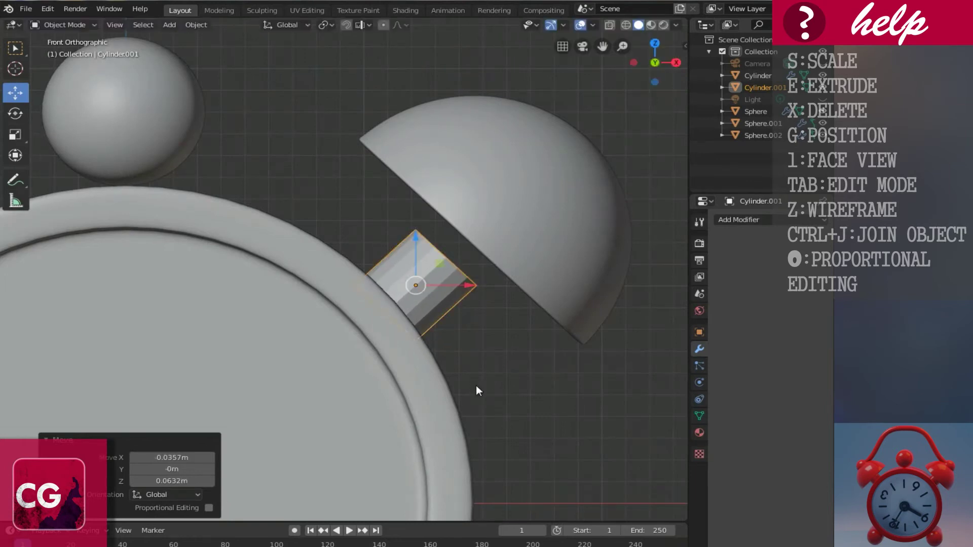
{"action": "key", "text": "s"}
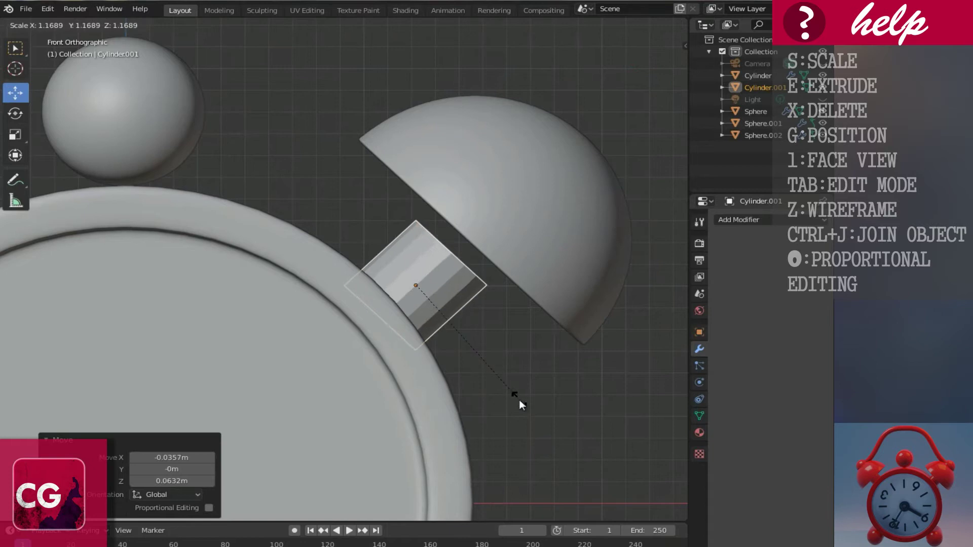
{"action": "left_click", "coordinate": [523, 406]}
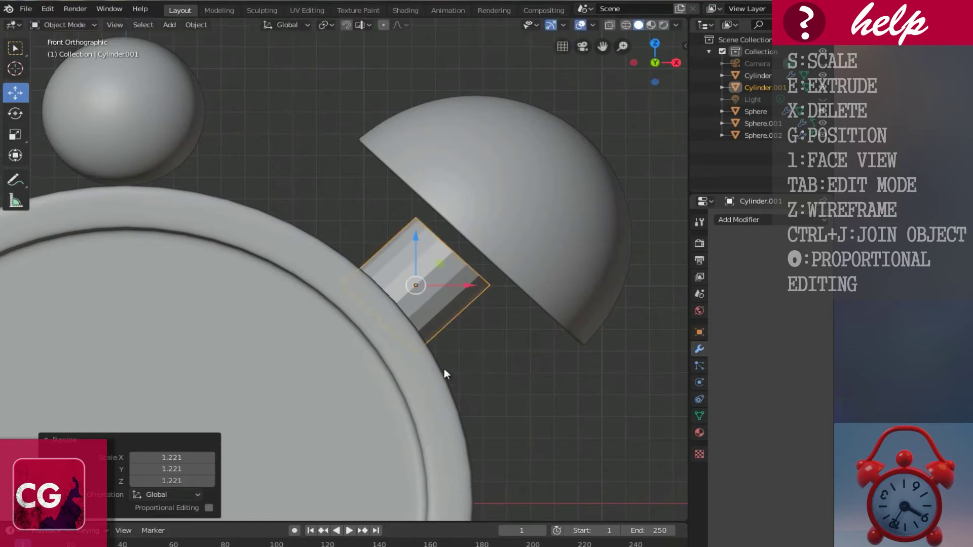
{"action": "key", "text": "g"}
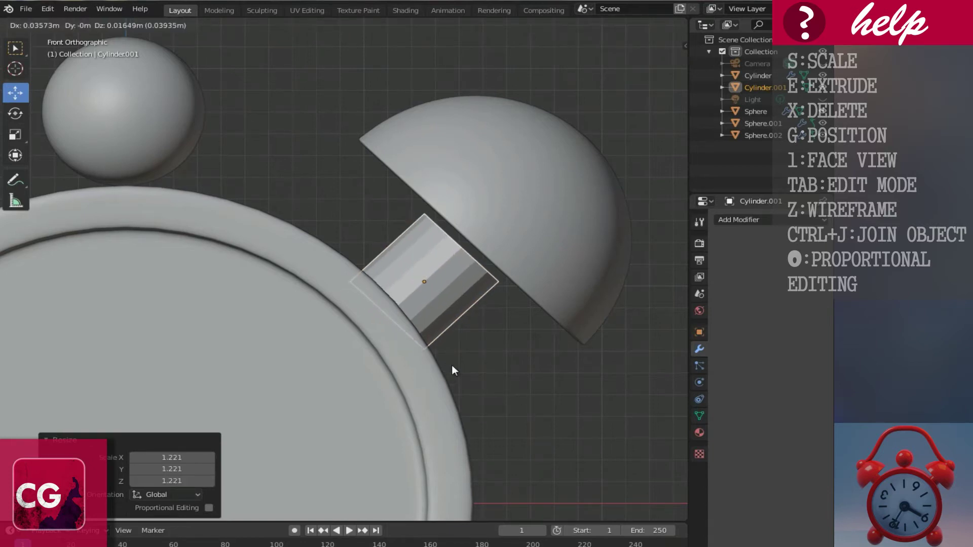
{"action": "left_click", "coordinate": [451, 366]}
- In Edit Mode, add several evenly spaced loop cuts around the cylinder without sliding them, and return to Object Mode
{"action": "key", "text": "Tab"}
{"action": "scroll", "coordinate": [452, 368], "scroll_direction": "up", "scroll_amount": 1}
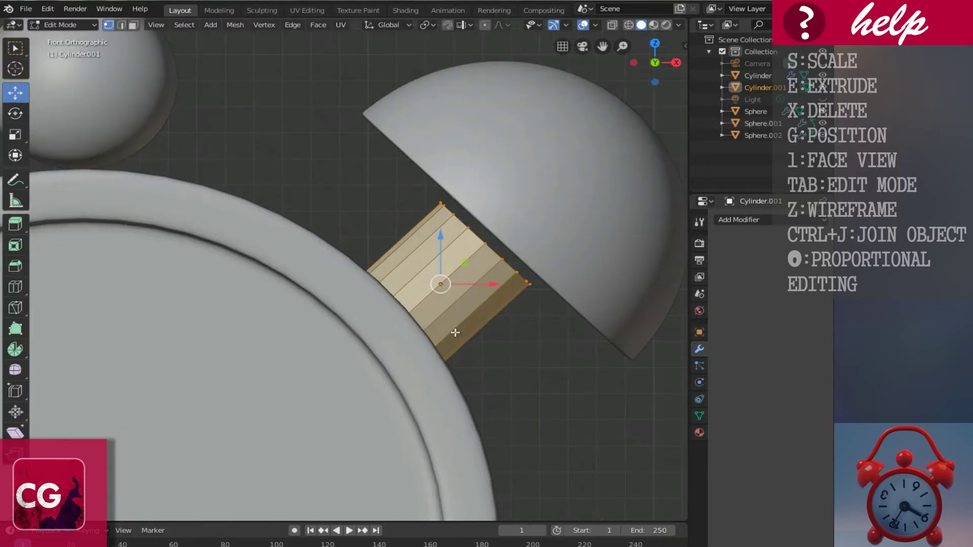
{"action": "key", "text": "ctrl+r"}
{"action": "scroll", "coordinate": [459, 301], "scroll_direction": "up", "scroll_amount": 3}
{"action": "left_click", "coordinate": [459, 301]}
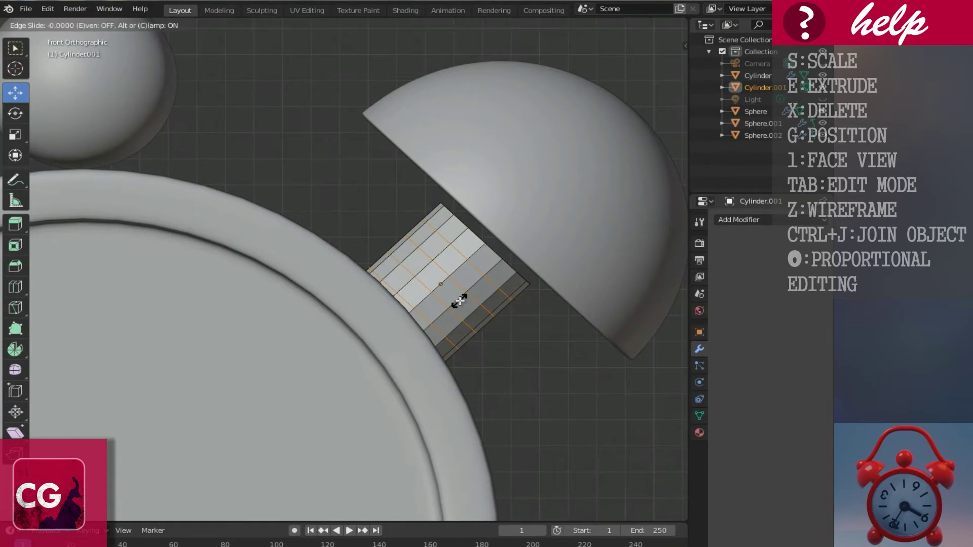
{"action": "right_click", "coordinate": [460, 301]}
{"action": "scroll", "coordinate": [460, 305], "scroll_direction": "down", "scroll_amount": 1}
{"action": "key", "text": "Tab"}
{"action": "scroll", "coordinate": [460, 305], "scroll_direction": "down", "scroll_amount": 1, "text": "ctrl"}
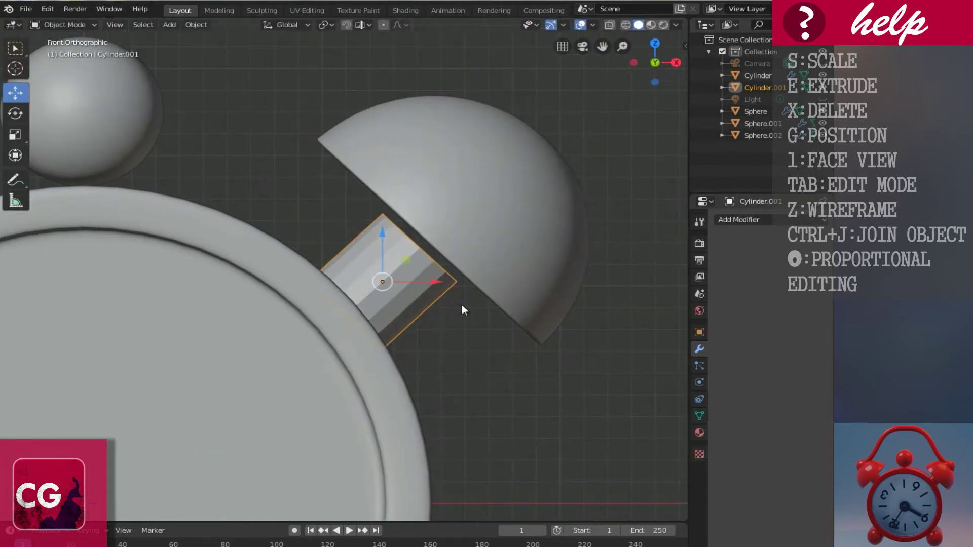
- Add a Subdivision Surface modifier with viewport level 2 to the cylinder and apply Shade Smooth
{"action": "left_click", "coordinate": [720, 223]}
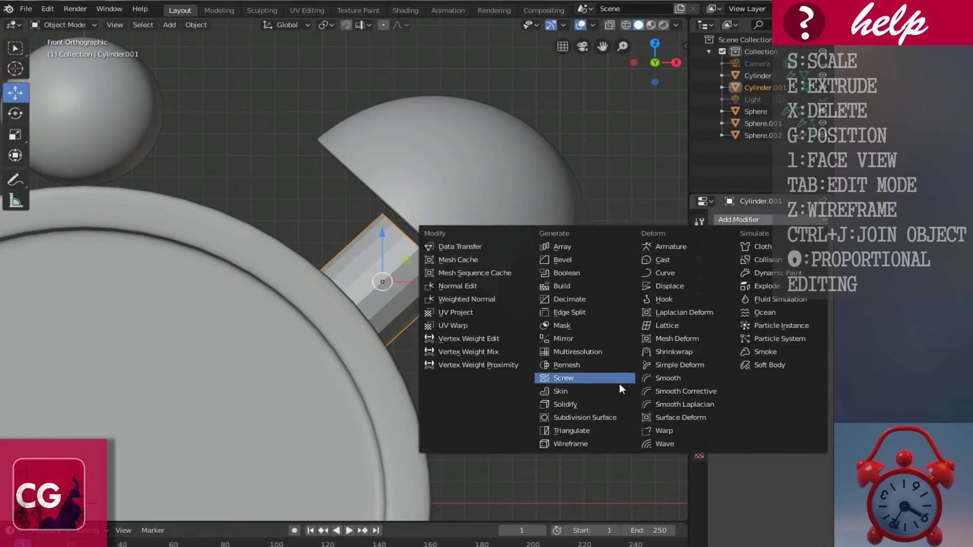
{"action": "left_click", "coordinate": [609, 416]}
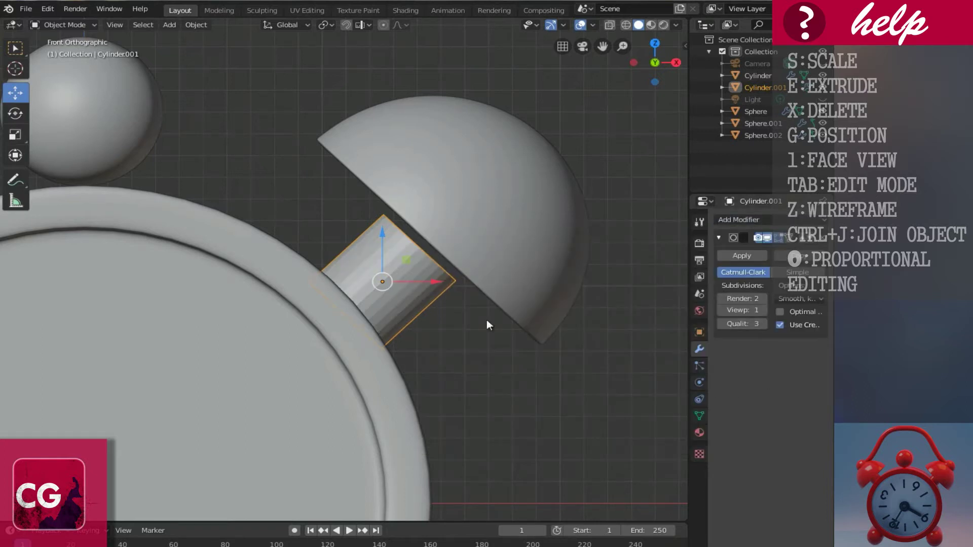
{"action": "left_click", "coordinate": [766, 311]}
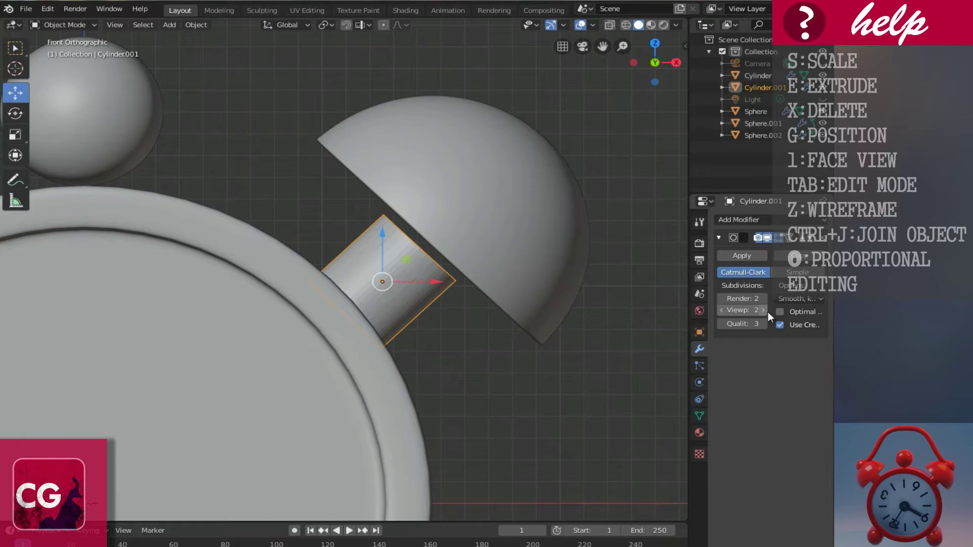
{"action": "right_click", "coordinate": [429, 296]}
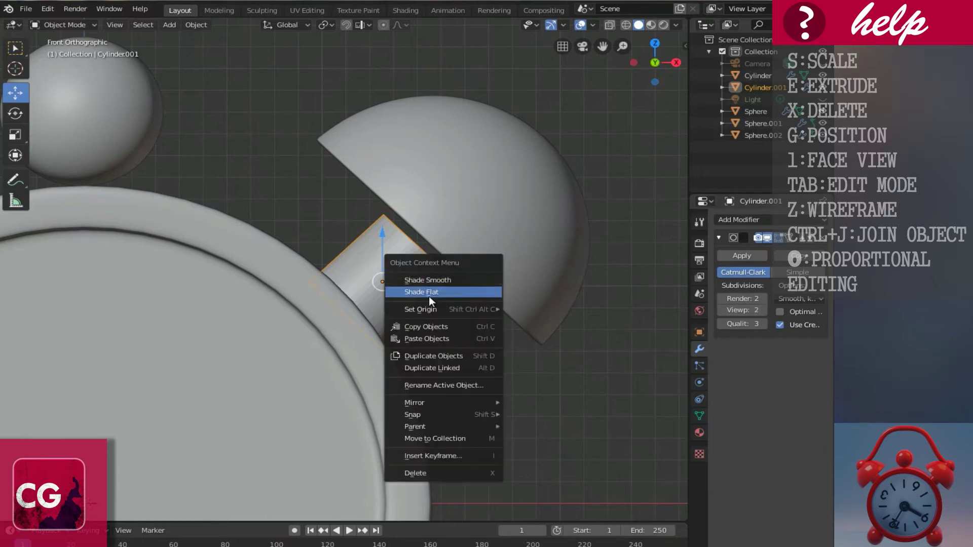
{"action": "left_click", "coordinate": [433, 278]}
- Scale the cylinder to 1.072 and move it 0.0137 m in X and 0.0275 m in Z to meet the bell's open side
{"action": "scroll", "coordinate": [383, 322], "scroll_direction": "up", "scroll_amount": 1}
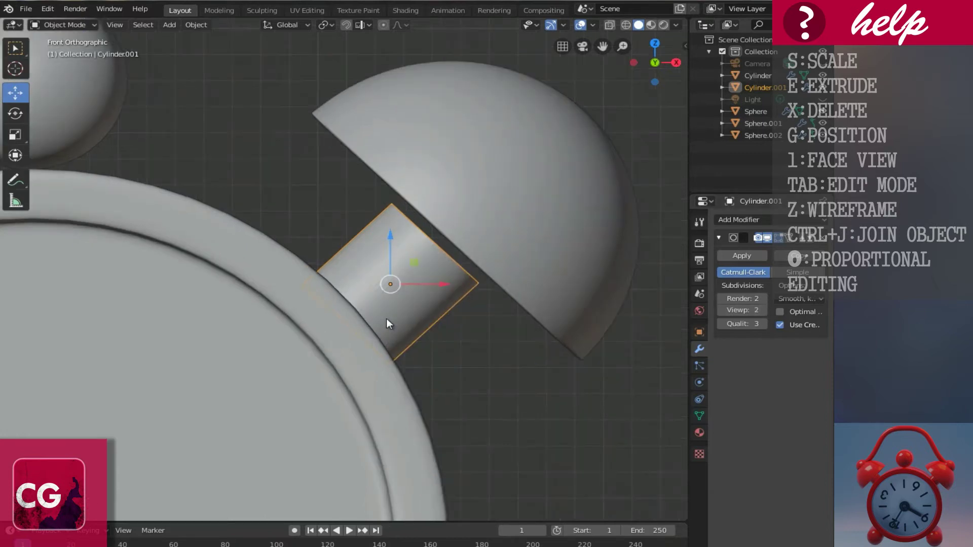
{"action": "key", "text": "s"}
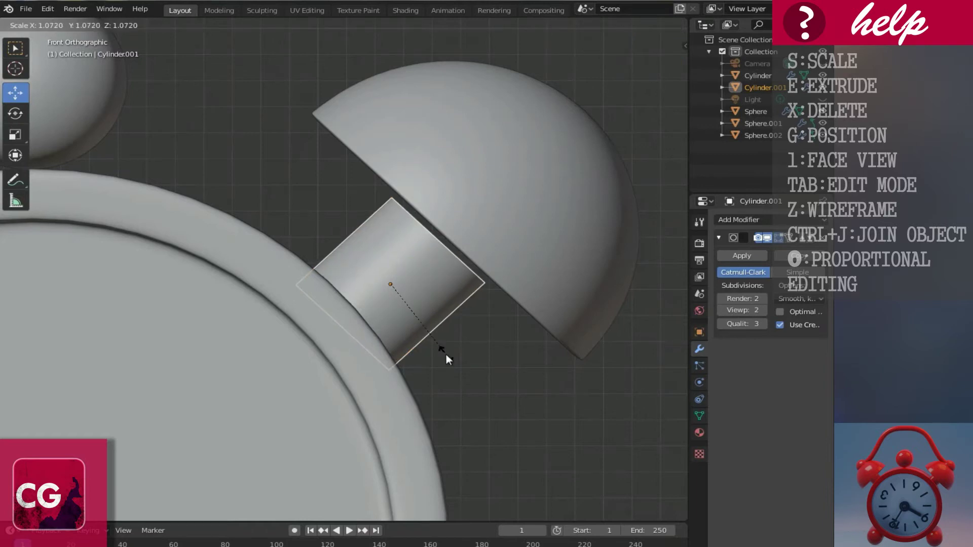
{"action": "left_click", "coordinate": [446, 354]}
{"action": "key", "text": "g"}
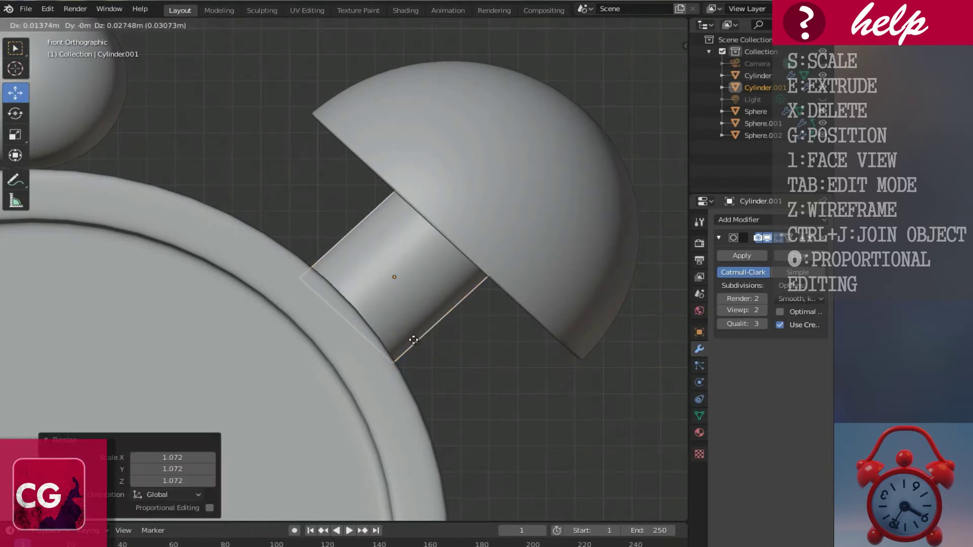
{"action": "left_click", "coordinate": [414, 339]}
{"action": "scroll", "coordinate": [412, 333], "scroll_direction": "down", "scroll_amount": 5}
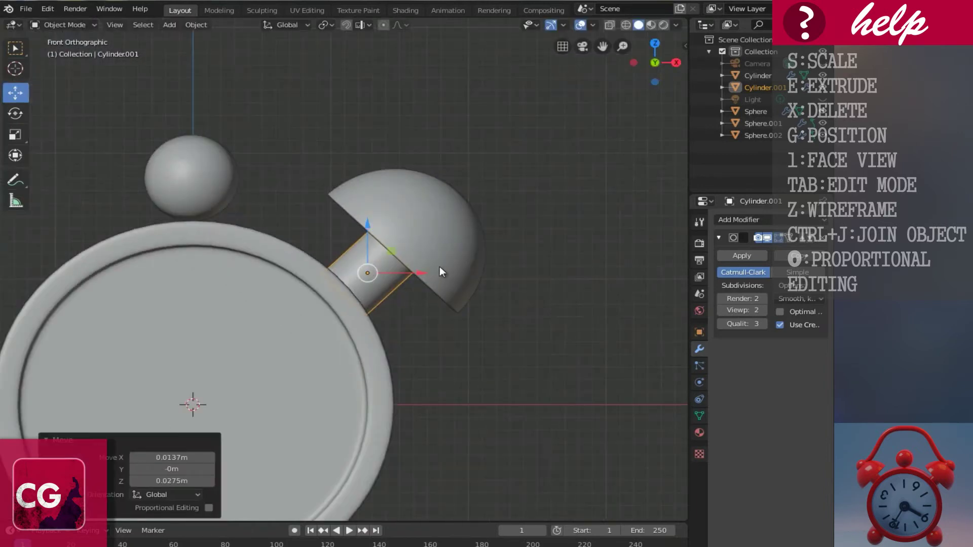
- Move the half-sphere bell -0.0792 m in X and -0.0198 m in Z onto its supporting cylinder
{"action": "left_click", "coordinate": [470, 307]}
{"action": "scroll", "coordinate": [469, 307], "scroll_direction": "up", "scroll_amount": 2}
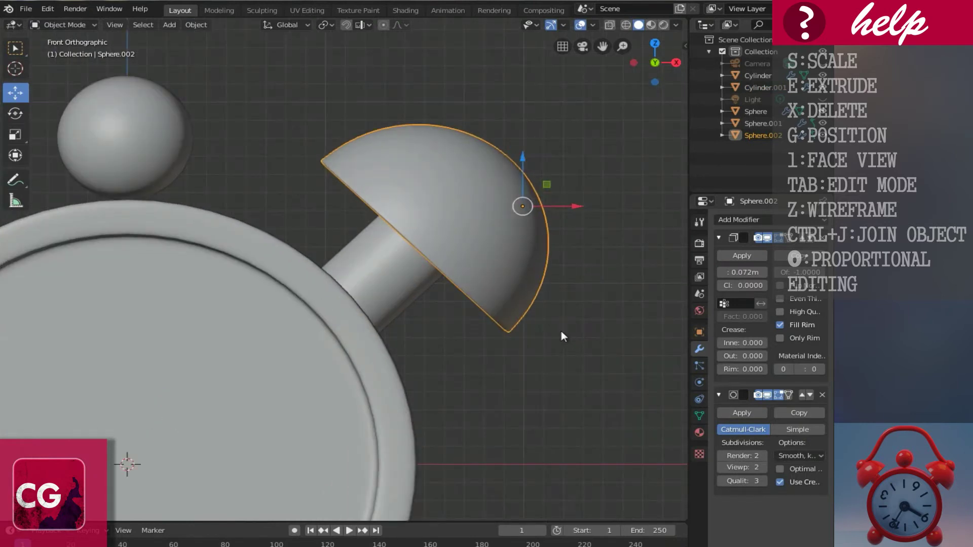
{"action": "key", "text": "g"}
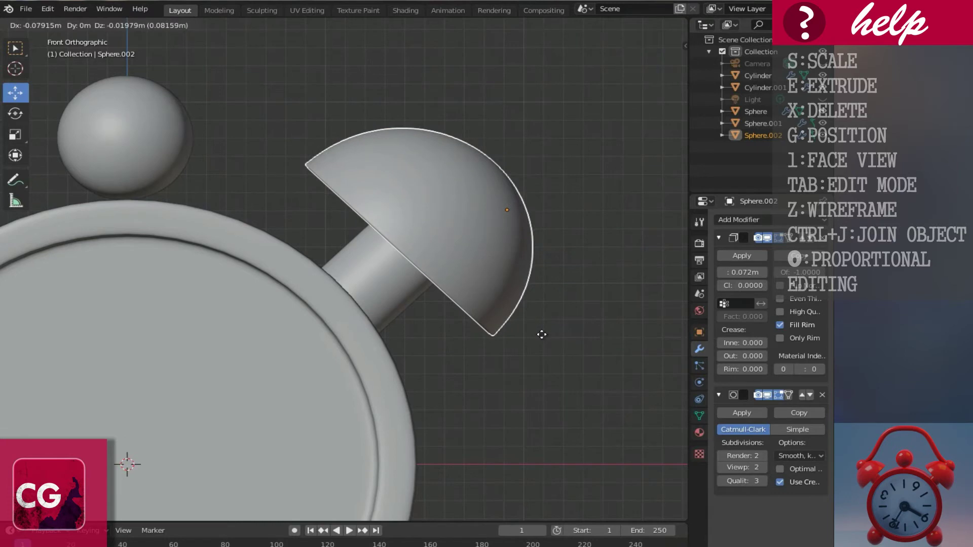
{"action": "left_click", "coordinate": [542, 335]}
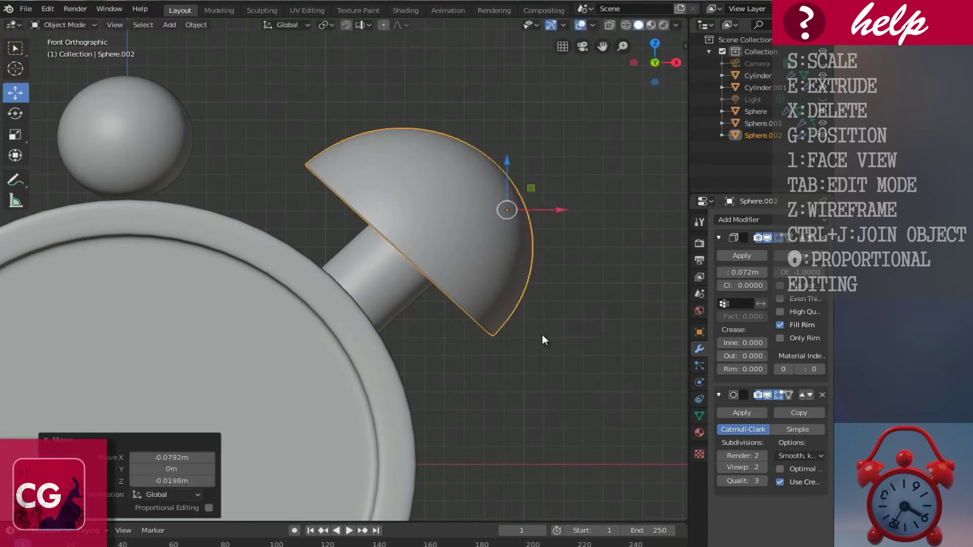
- Set the bell's origin to the 3D cursor at the centre of the clock body
{"action": "left_click", "coordinate": [196, 26]}
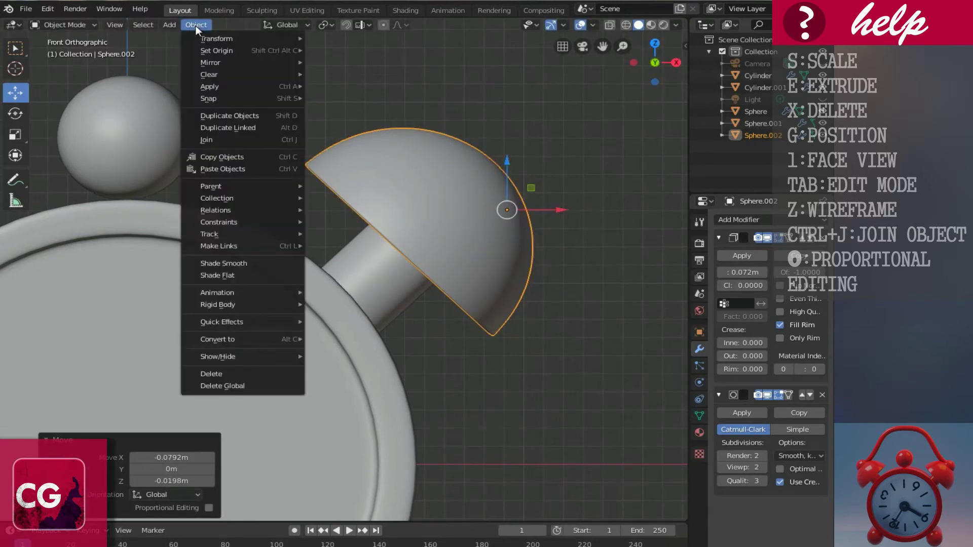
{"action": "mouse_move", "coordinate": [208, 49]}
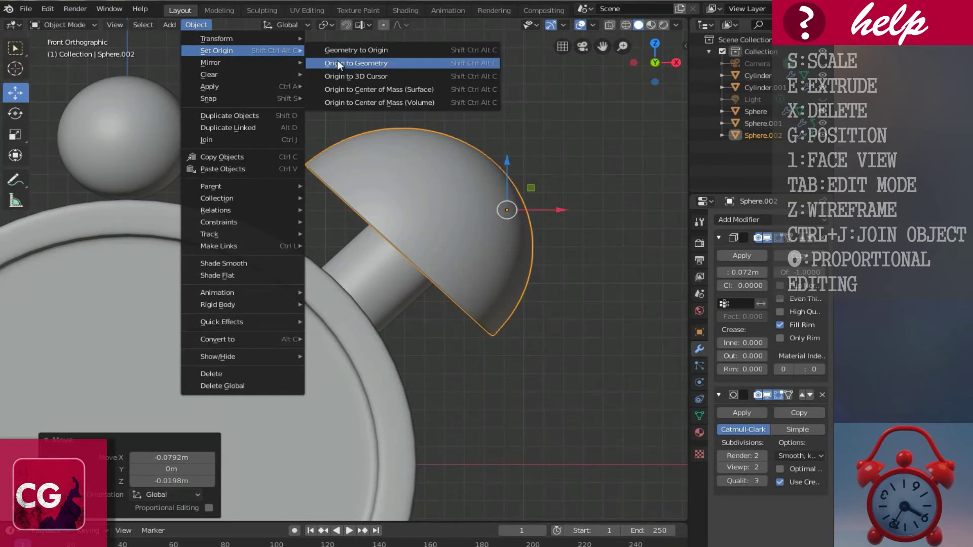
{"action": "left_click", "coordinate": [387, 76]}
{"action": "scroll", "coordinate": [258, 265], "scroll_direction": "down", "scroll_amount": 4}
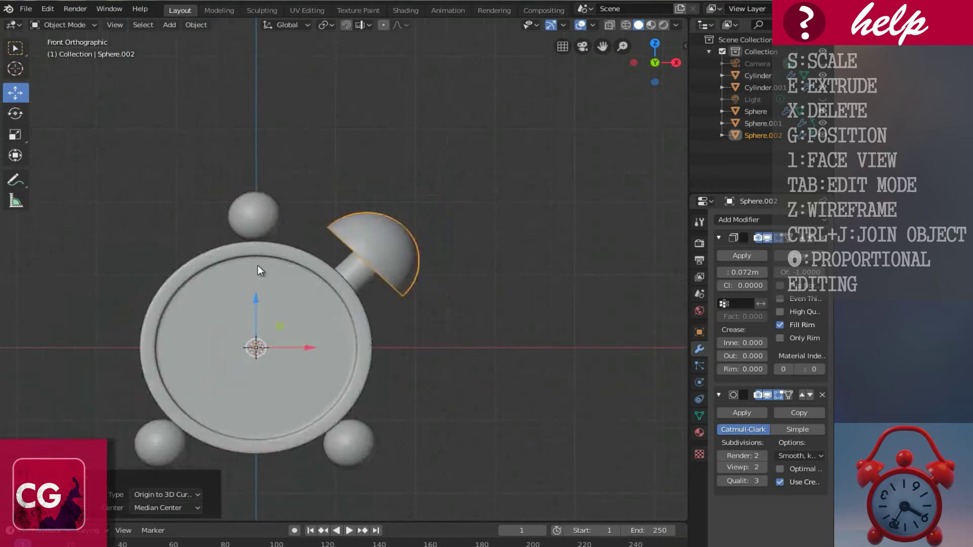
{"action": "scroll", "coordinate": [314, 281], "scroll_direction": "up", "scroll_amount": 2}
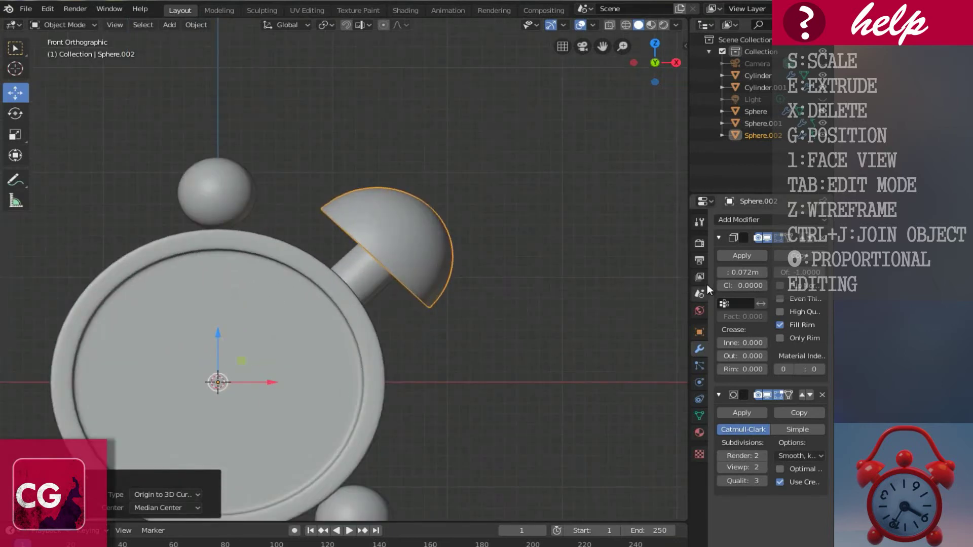
- Add a Mirror modifier to the bell and apply all its transforms so it mirrors across the clock's X axis
{"action": "left_click", "coordinate": [753, 219]}
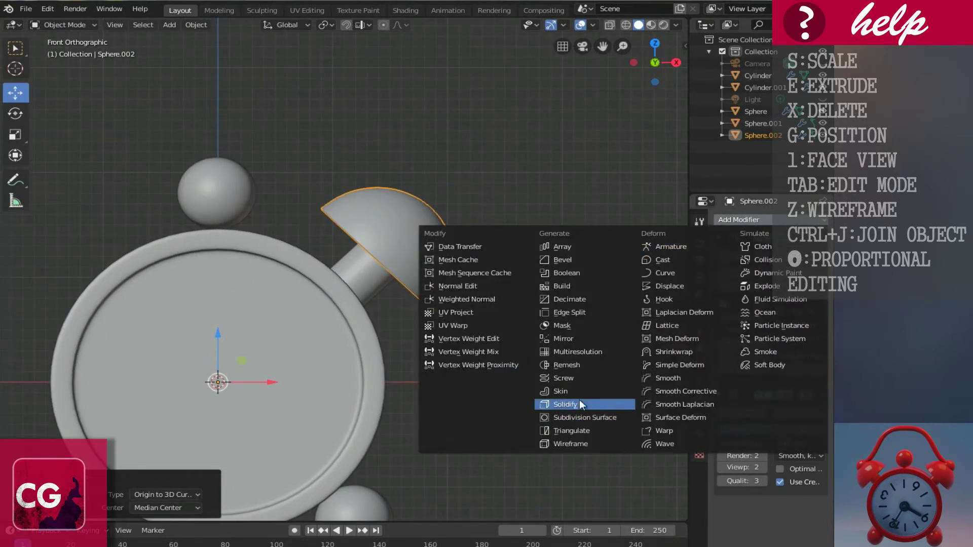
{"action": "left_click", "coordinate": [577, 338]}
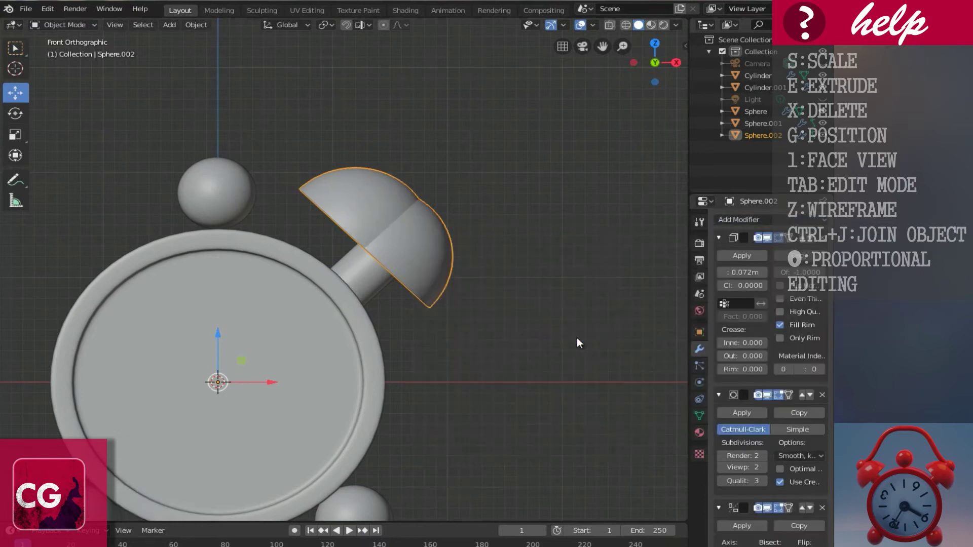
{"action": "scroll", "coordinate": [452, 346], "scroll_direction": "down", "scroll_amount": 2}
{"action": "scroll", "coordinate": [385, 337], "scroll_direction": "up", "scroll_amount": 2}
{"action": "scroll", "coordinate": [386, 337], "scroll_direction": "up", "scroll_amount": 1}
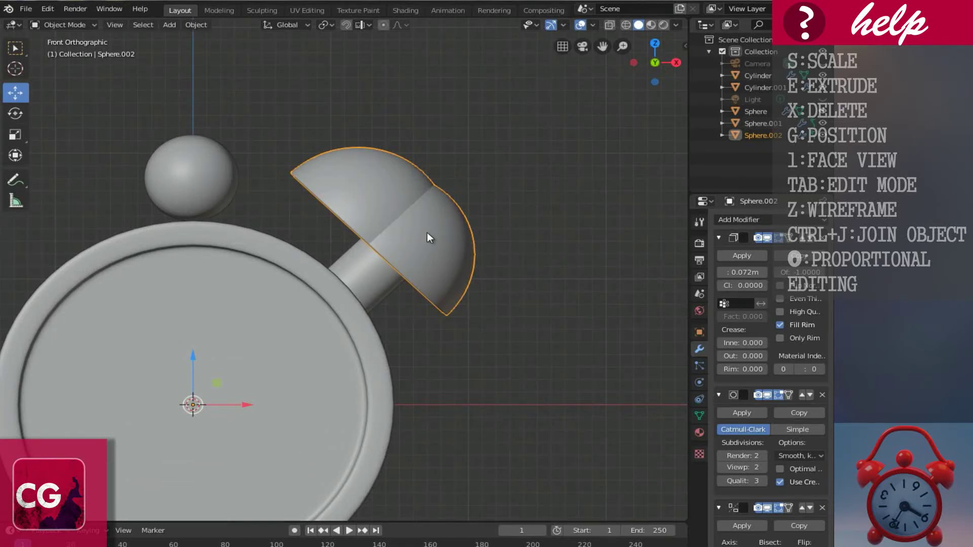
{"action": "scroll", "coordinate": [386, 261], "scroll_direction": "down", "scroll_amount": 4, "text": "ctrl"}
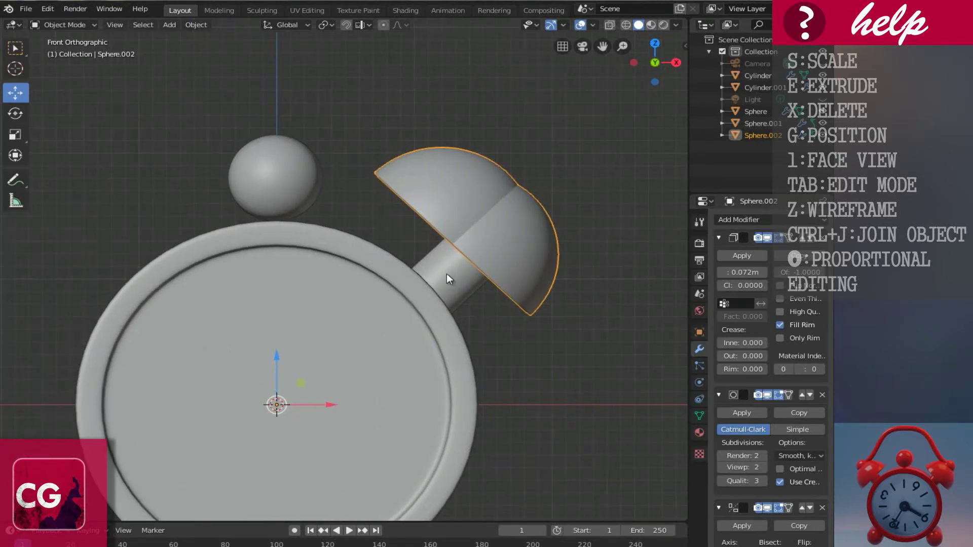
{"action": "scroll", "coordinate": [442, 270], "scroll_direction": "down", "scroll_amount": 1}
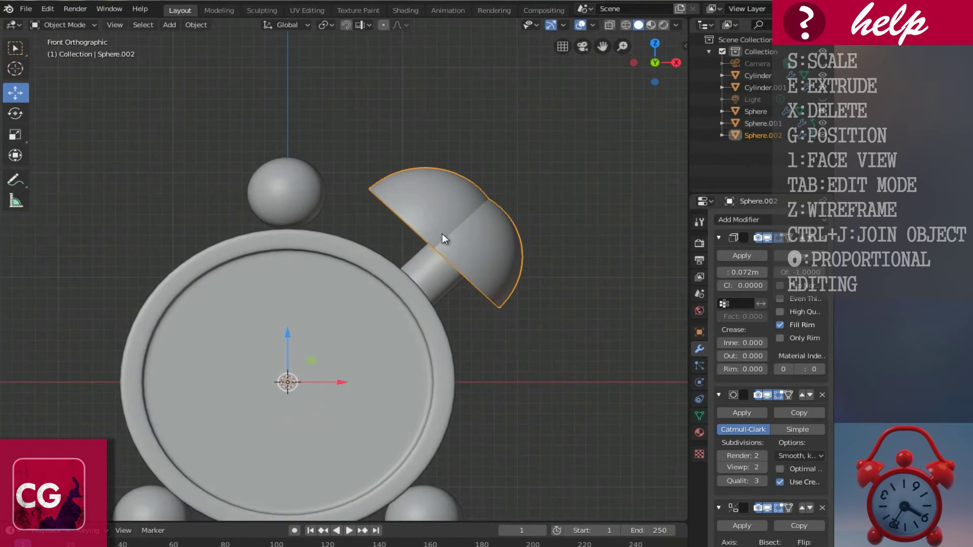
{"action": "scroll", "coordinate": [443, 234], "scroll_direction": "up", "scroll_amount": 1}
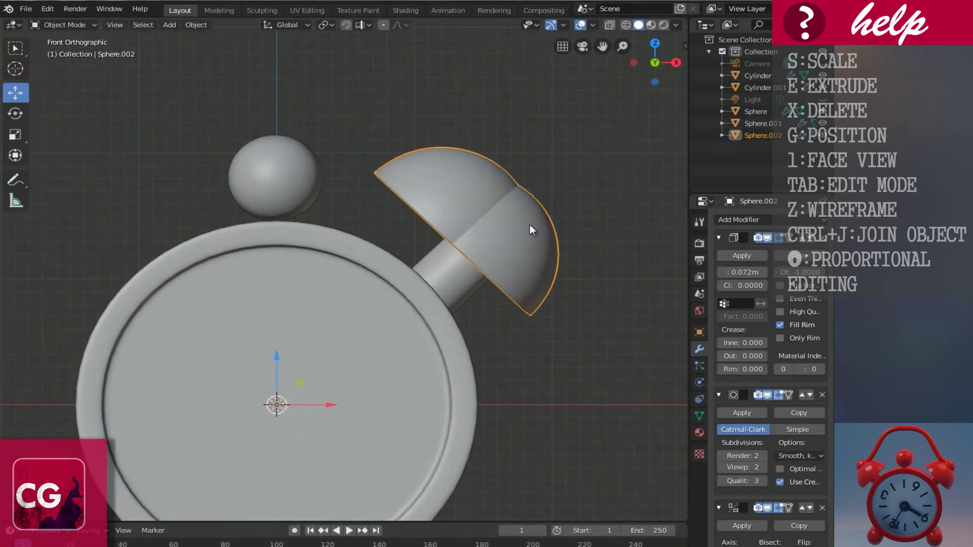
{"action": "key", "text": "ctrl+a"}
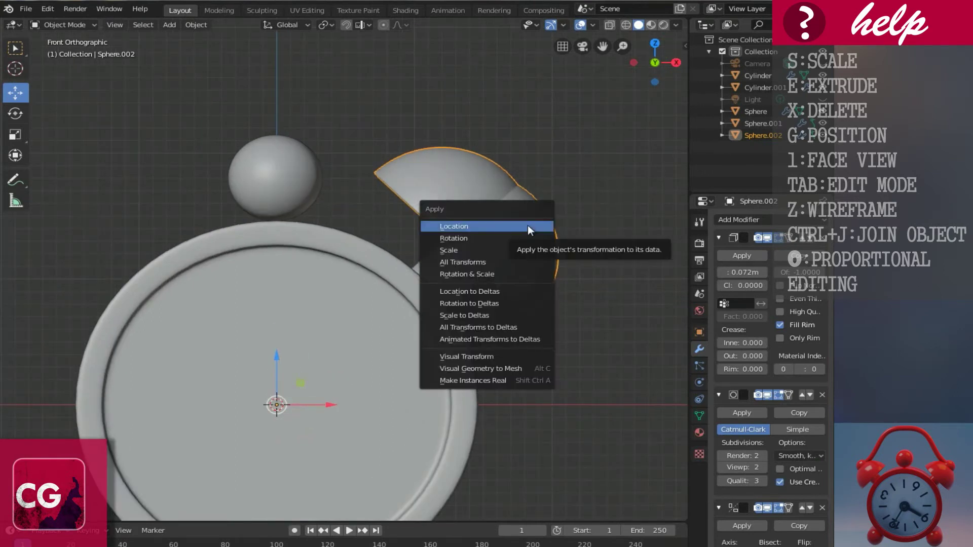
{"action": "left_click", "coordinate": [451, 262]}
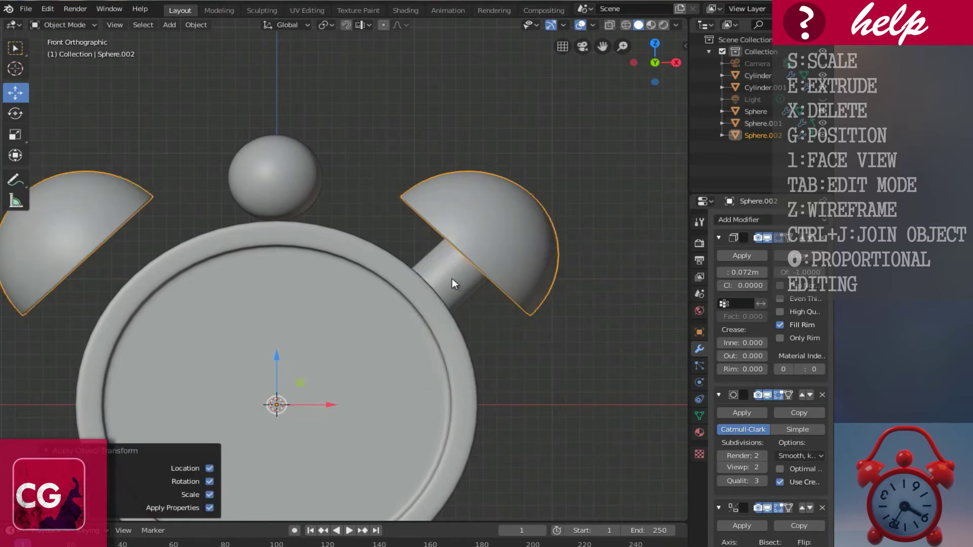
- Apply all transforms to the bell's support cylinder and add a Mirror modifier on the X axis
{"action": "left_click", "coordinate": [451, 279]}
{"action": "key", "text": "ctrl+a"}
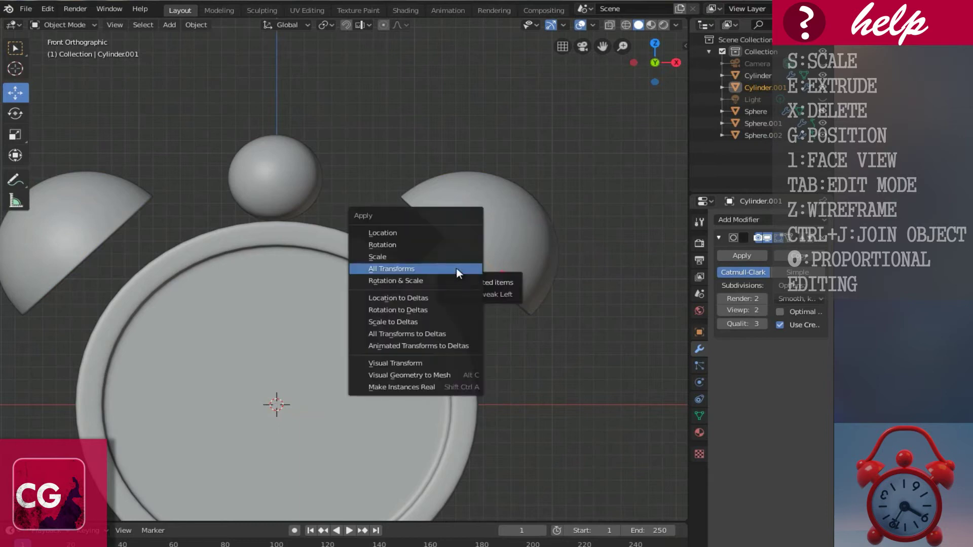
{"action": "left_click", "coordinate": [419, 270]}
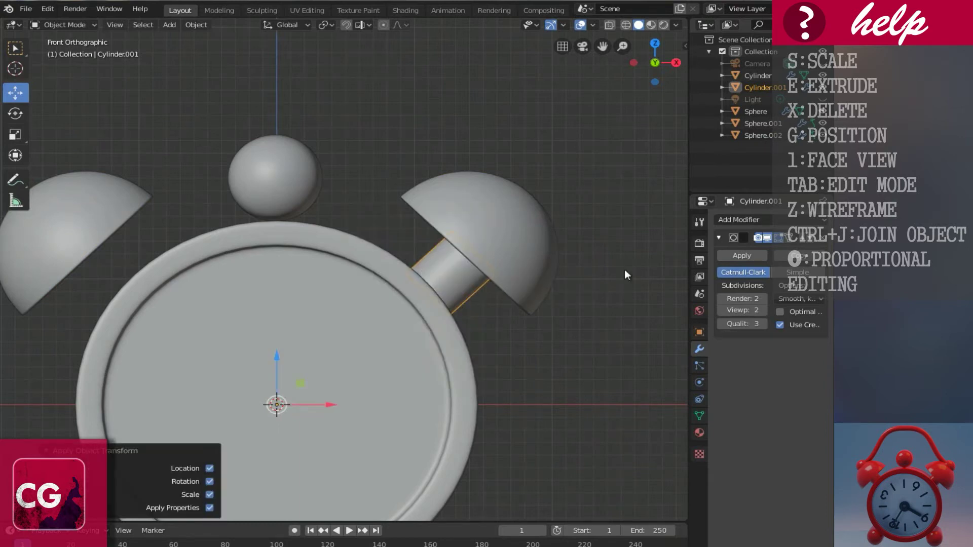
{"action": "left_click", "coordinate": [737, 219]}
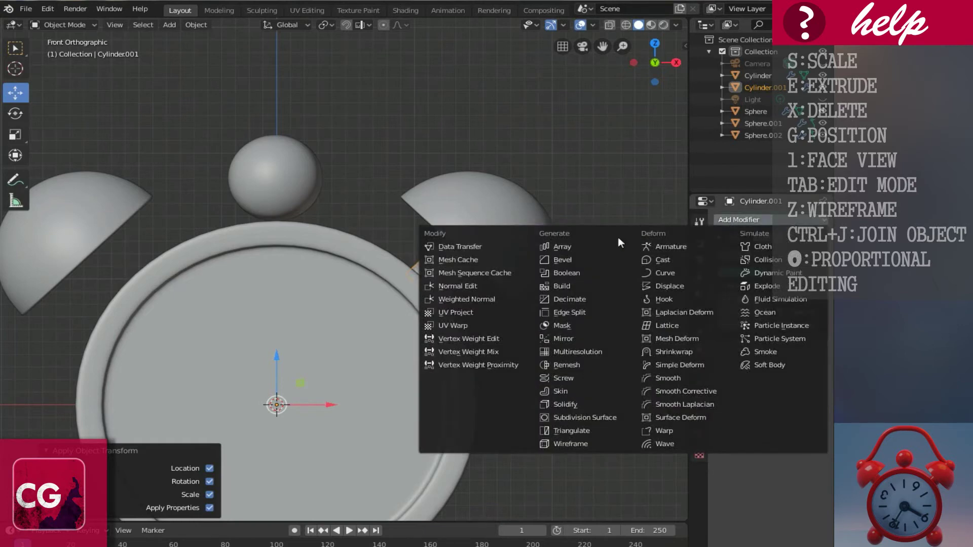
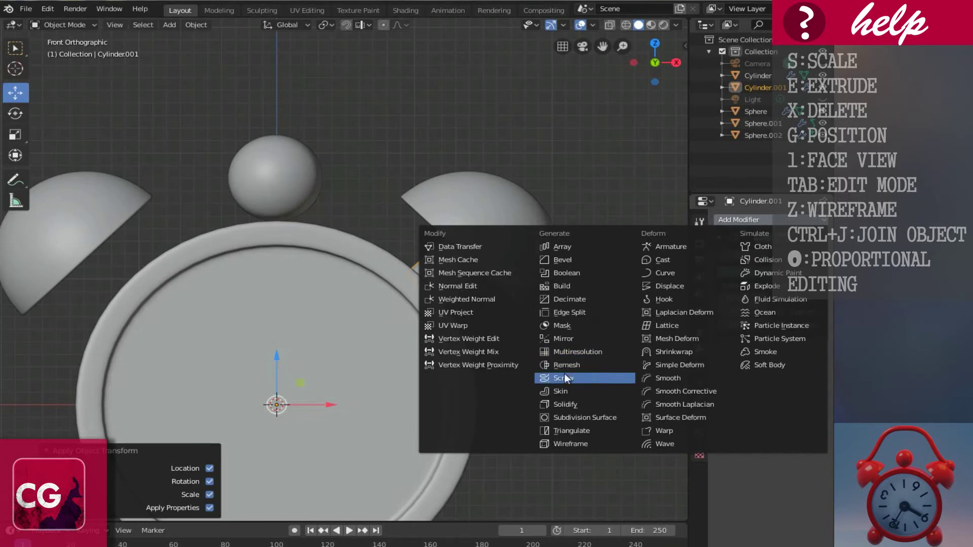
{"action": "left_click", "coordinate": [561, 339]}
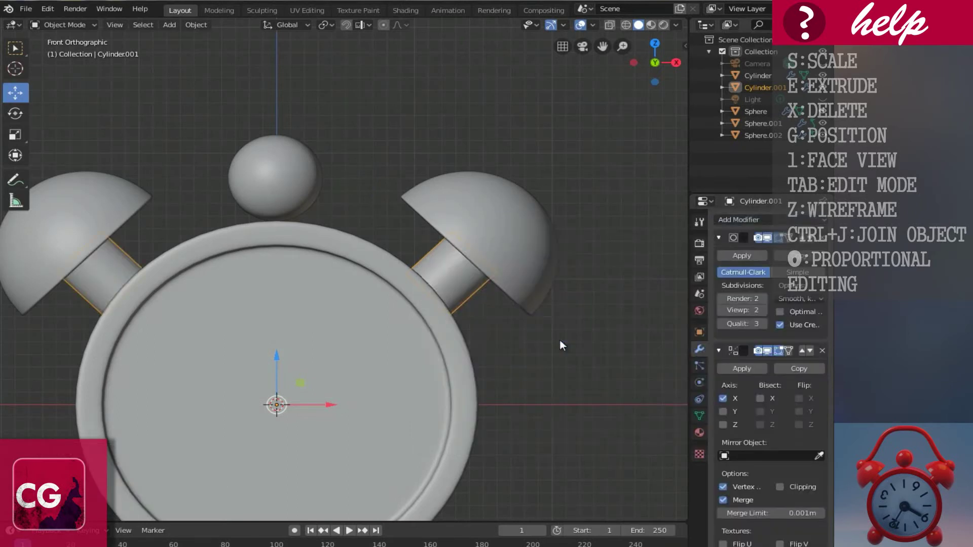
- In Edit Mode, move the whole support cylinder mesh about -0.07 m in X and Z into the clock body, and return to Object Mode
{"action": "scroll", "coordinate": [511, 308], "scroll_direction": "up", "scroll_amount": 3}
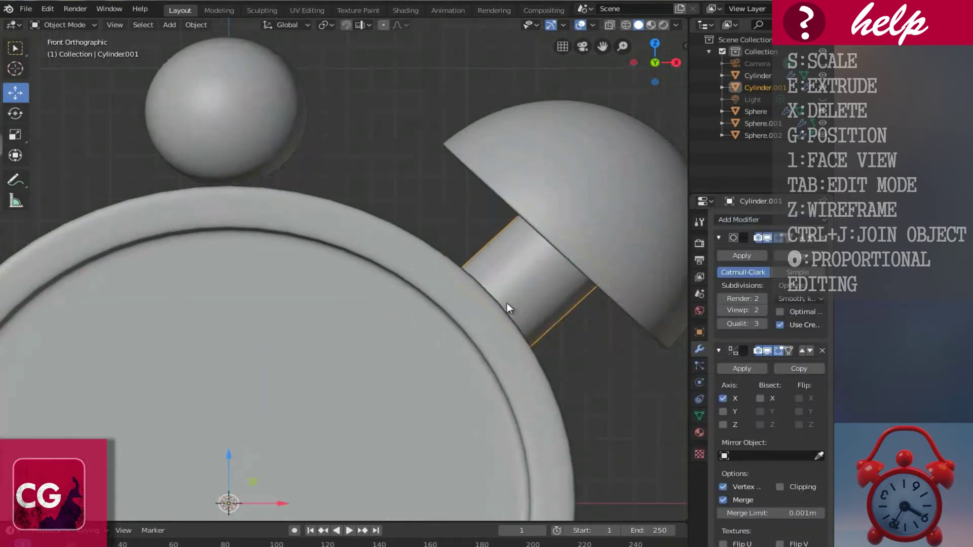
{"action": "scroll", "coordinate": [534, 324], "scroll_direction": "up", "scroll_amount": 2, "text": "ctrl"}
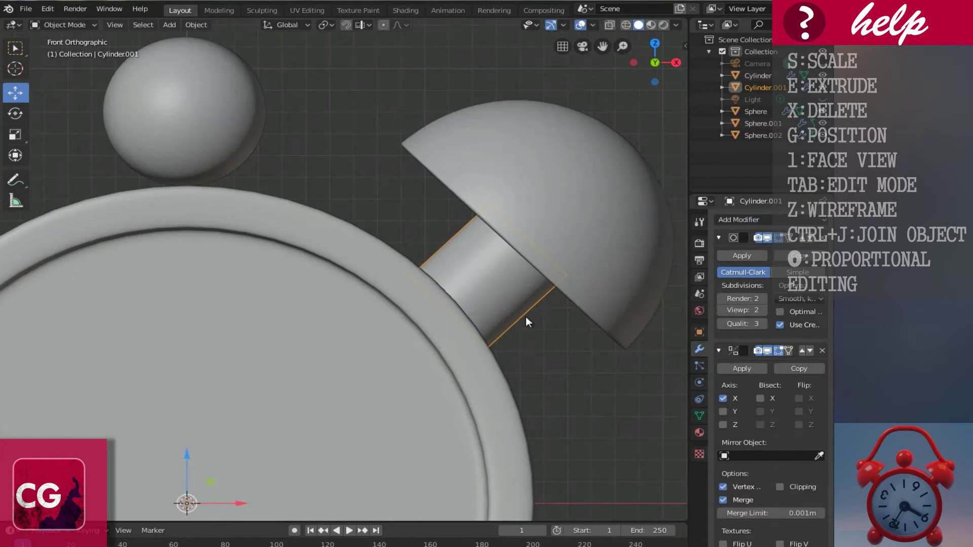
{"action": "key", "text": "Tab"}
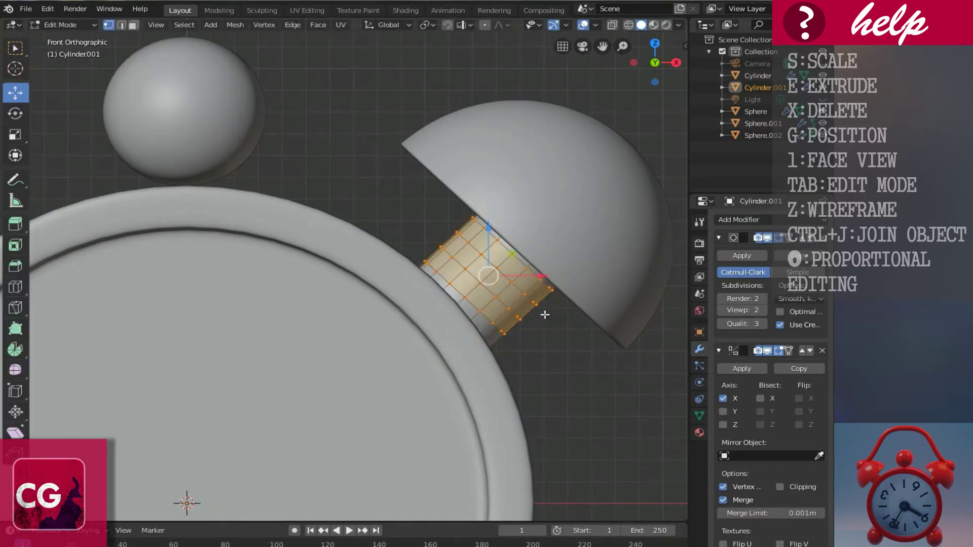
{"action": "key", "text": "l"}
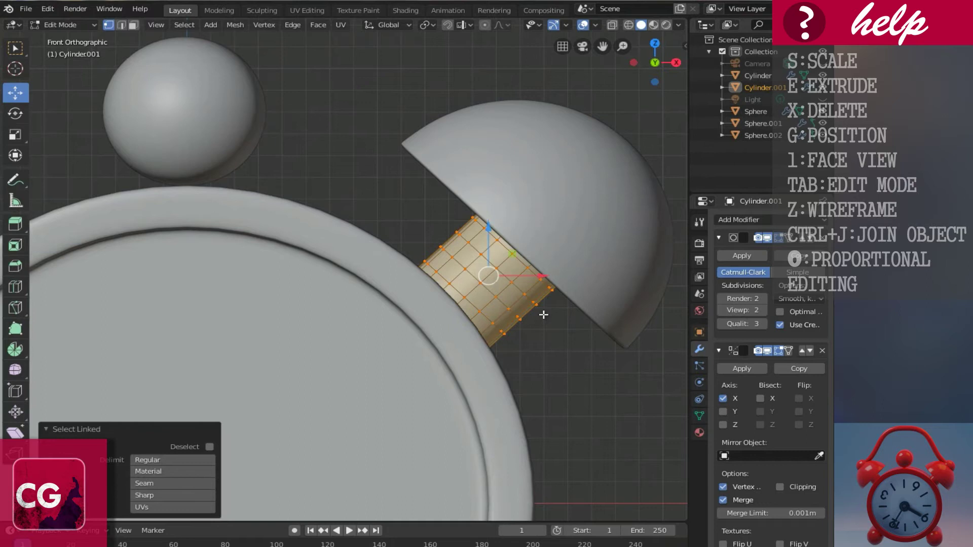
{"action": "key", "text": "g"}
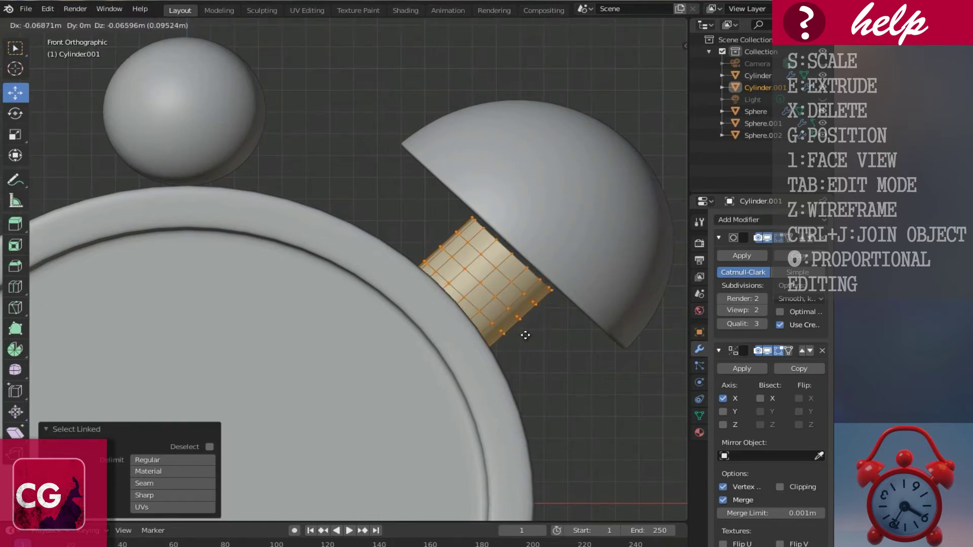
{"action": "left_click", "coordinate": [524, 332]}
{"action": "scroll", "coordinate": [486, 330], "scroll_direction": "down", "scroll_amount": 1}
{"action": "scroll", "coordinate": [485, 331], "scroll_direction": "down", "scroll_amount": 2}
{"action": "key", "text": "Tab"}
- In Edit Mode, move the whole bell mesh about -0.11 m in X and -0.15 m in Z toward the body, and return to Object Mode
{"action": "left_click", "coordinate": [481, 257]}
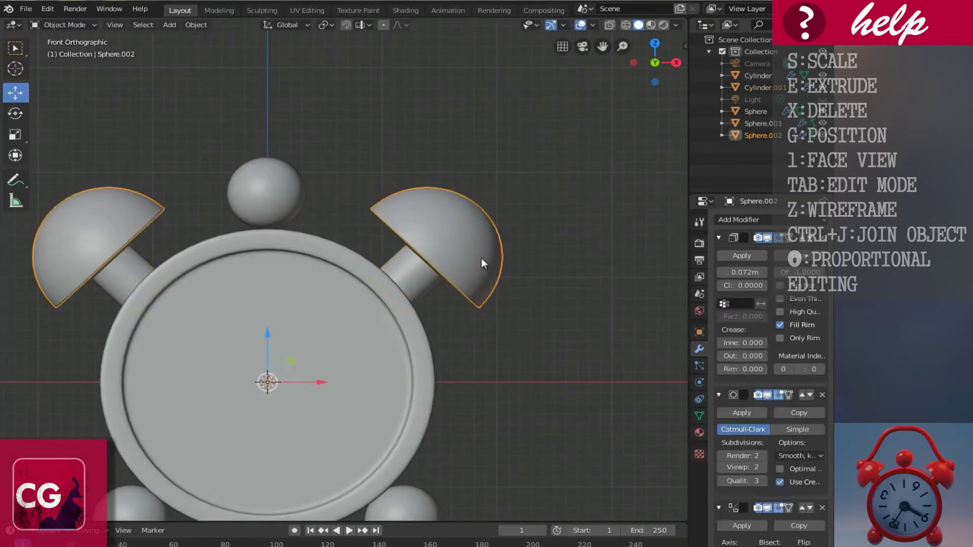
{"action": "scroll", "coordinate": [485, 282], "scroll_direction": "up", "scroll_amount": 2}
{"action": "key", "text": "Tab"}
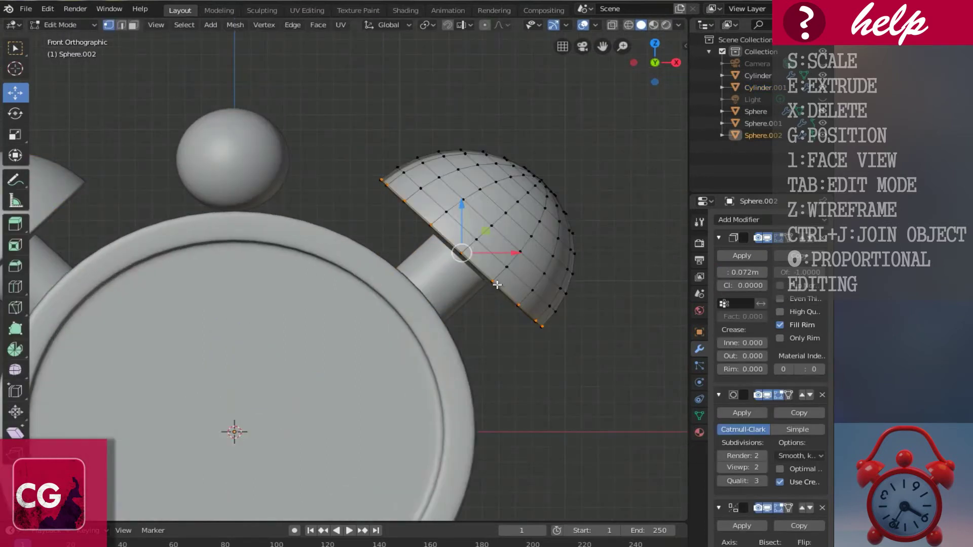
{"action": "key", "text": "l"}
{"action": "key", "text": "g"}
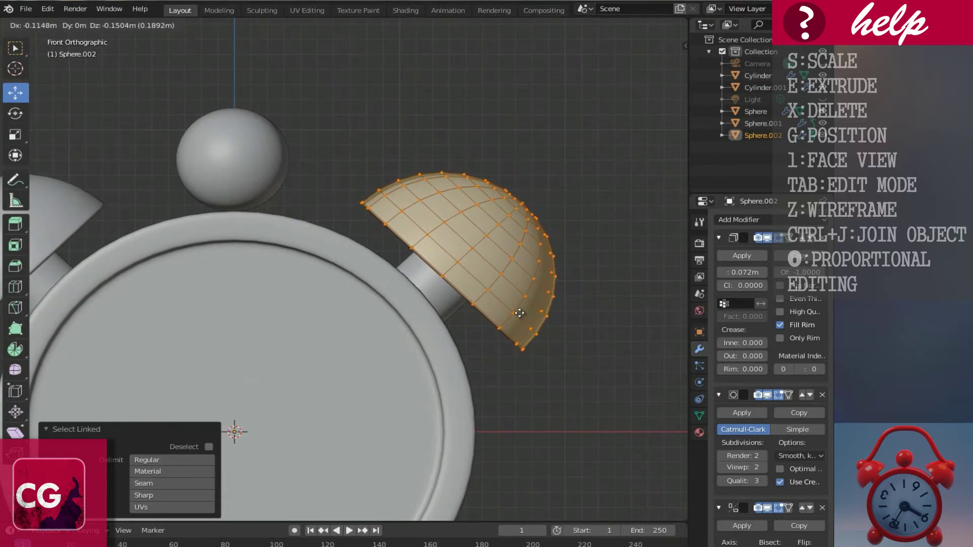
{"action": "left_click", "coordinate": [519, 314]}
{"action": "key", "text": "Tab"}
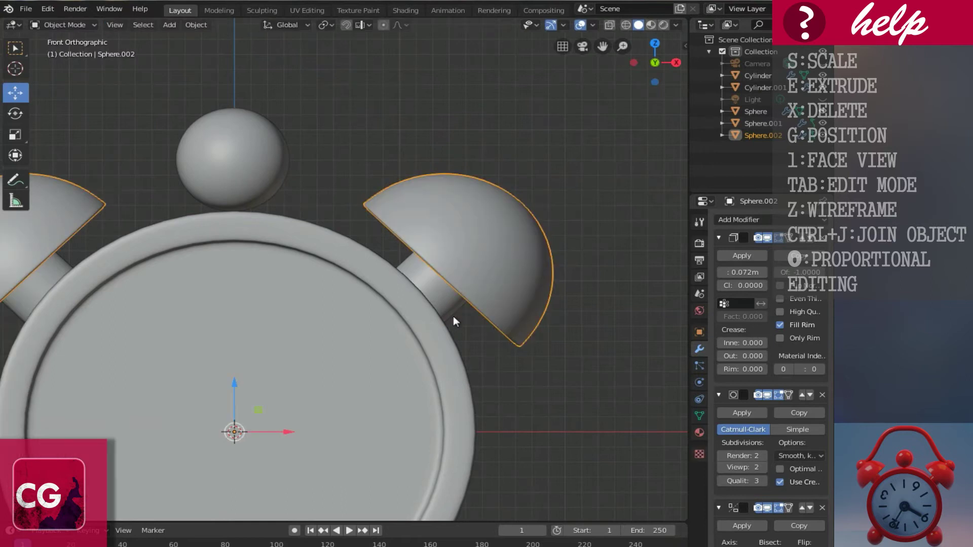
- Select the bell together with its support cylinder and move both -0.174 m in Y to centre them on the body's depth
{"action": "key", "text": "KP_3"}
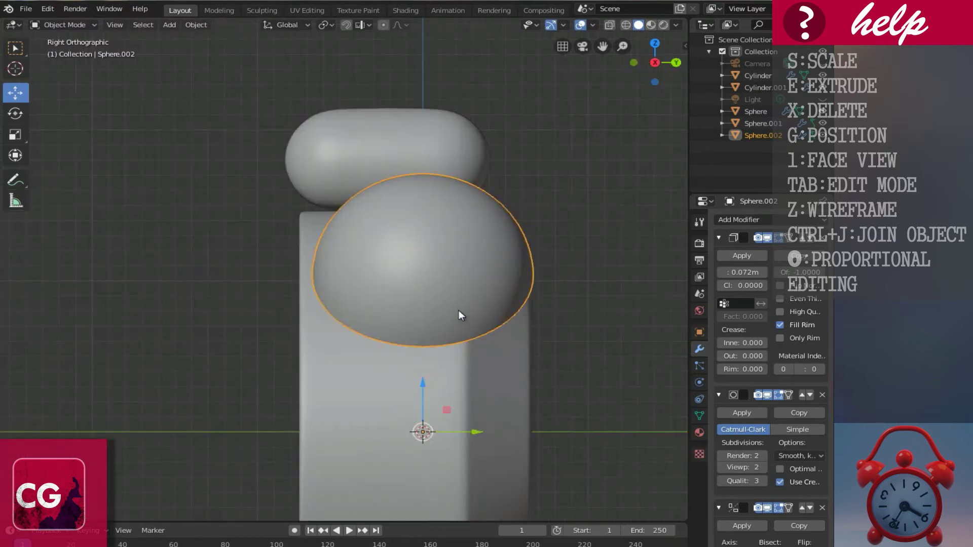
{"action": "middle_click_drag", "start_coordinate": [459, 310], "coordinate": [447, 260]}
{"action": "left_click", "coordinate": [440, 240], "text": "shift"}
{"action": "left_click", "coordinate": [422, 168], "text": "shift"}
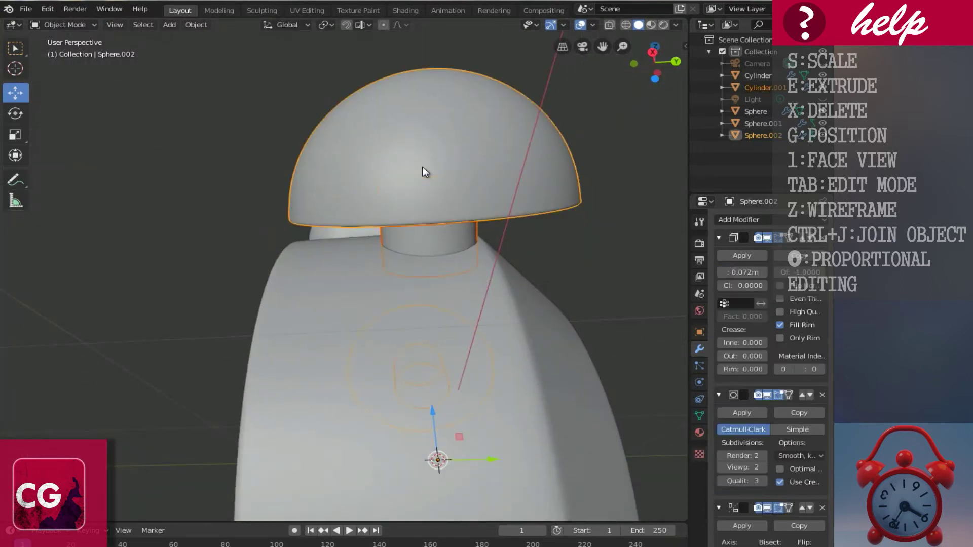
{"action": "key", "text": "KP_3"}
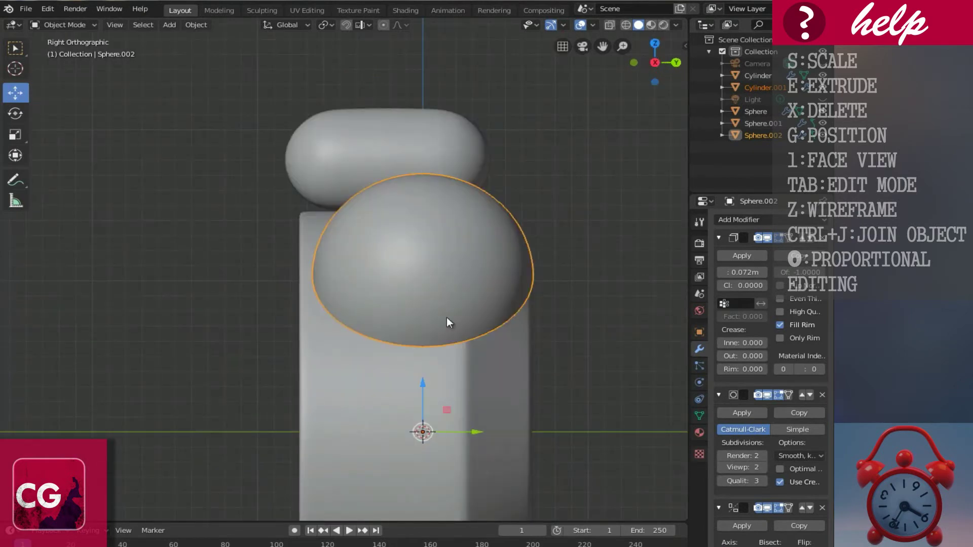
{"action": "left_click_drag", "start_coordinate": [472, 432], "coordinate": [447, 436]}
{"action": "middle_click_drag", "start_coordinate": [334, 260], "coordinate": [415, 251]}
- Shift the bells and supports slightly further along negative Y, and select the clock body
{"action": "key", "text": "KP_3"}
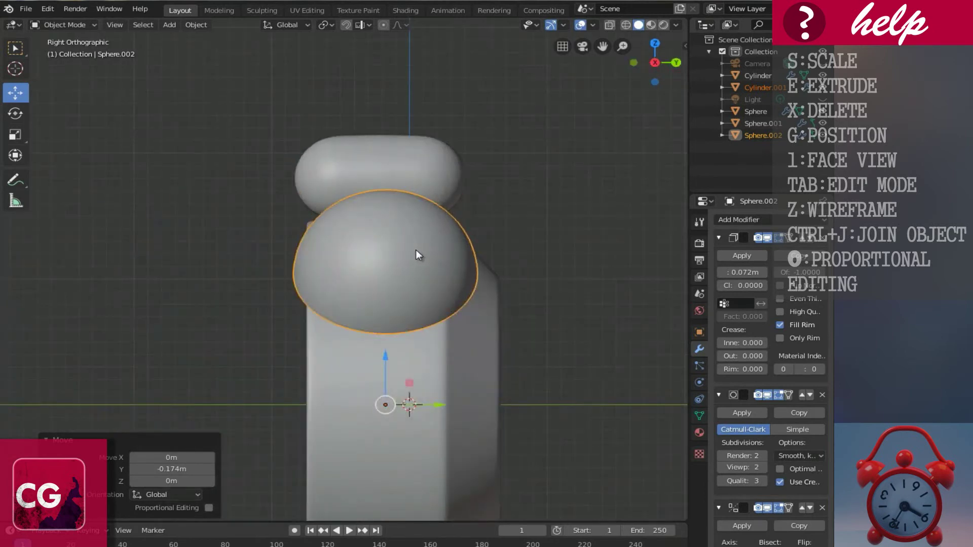
{"action": "key", "text": "g"}
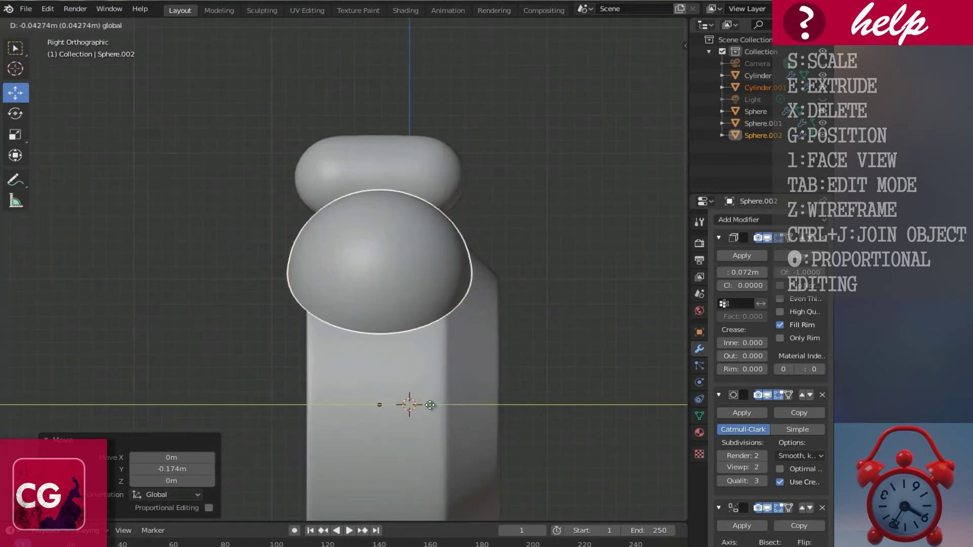
{"action": "left_click", "coordinate": [432, 405]}
{"action": "middle_click_drag", "start_coordinate": [306, 294], "coordinate": [388, 311]}
{"action": "left_click", "coordinate": [388, 311]}
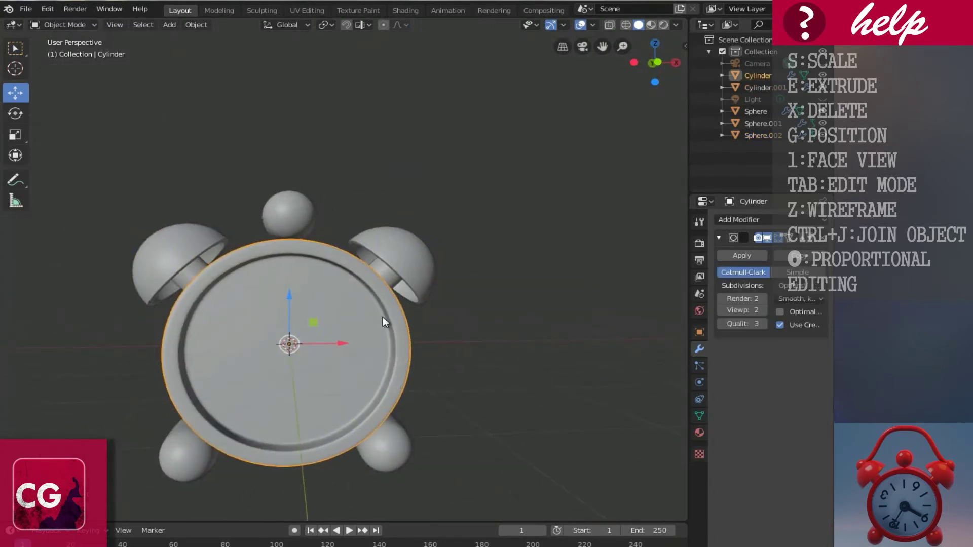
- In front view, add a Path curve and raise it about 2.17 m in Z, just above the top capsule
{"action": "key", "text": "1"}
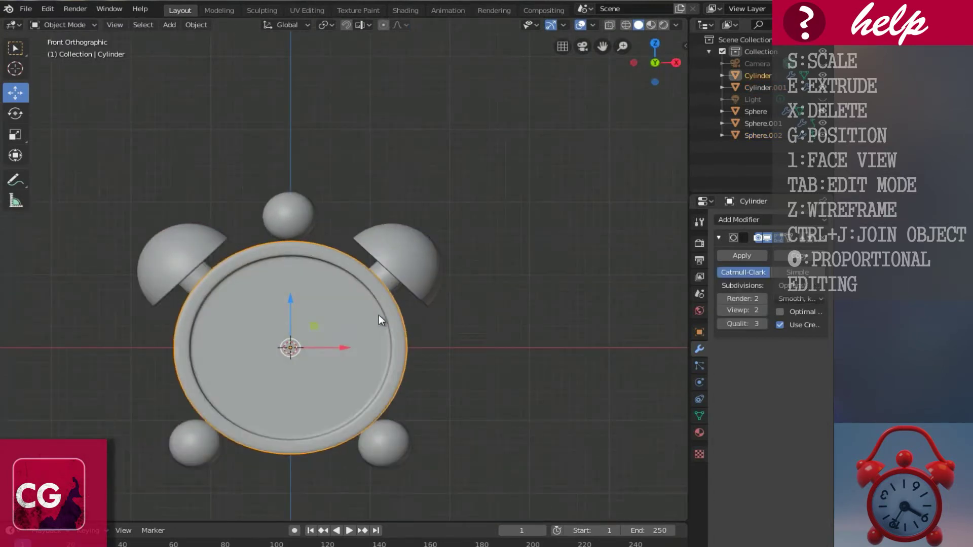
{"action": "scroll", "coordinate": [431, 304], "scroll_direction": "up", "scroll_amount": 4}
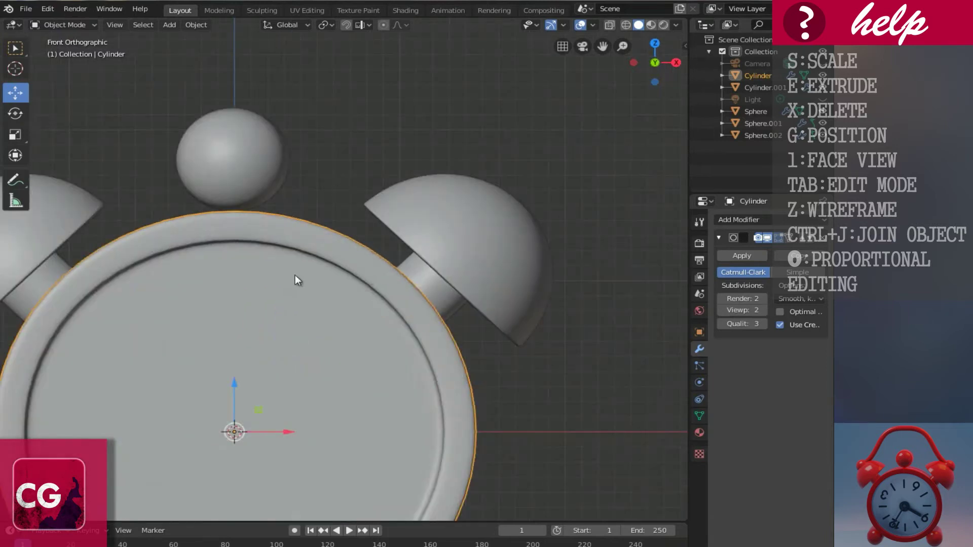
{"action": "scroll", "coordinate": [291, 275], "scroll_direction": "down", "scroll_amount": 2}
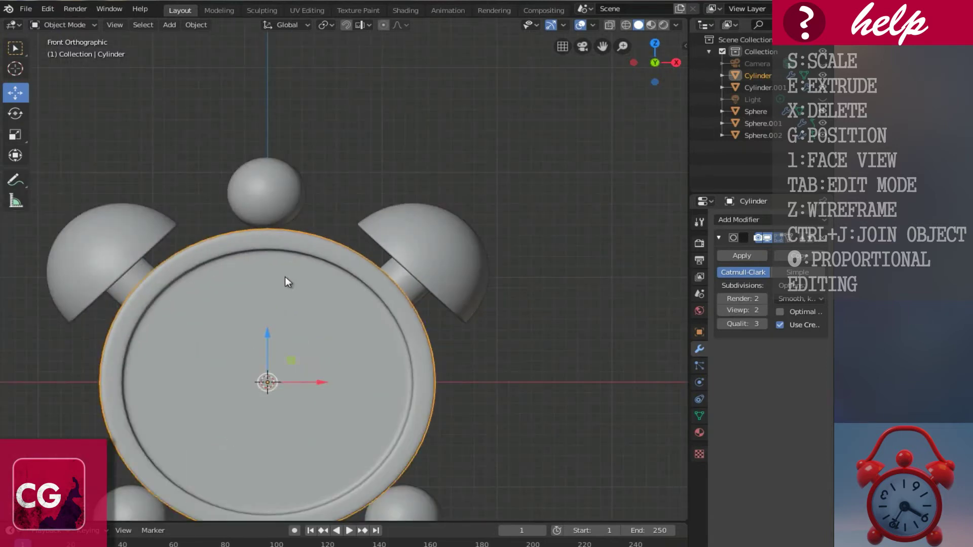
{"action": "key", "text": "shift+a"}
{"action": "mouse_move", "coordinate": [272, 290]}
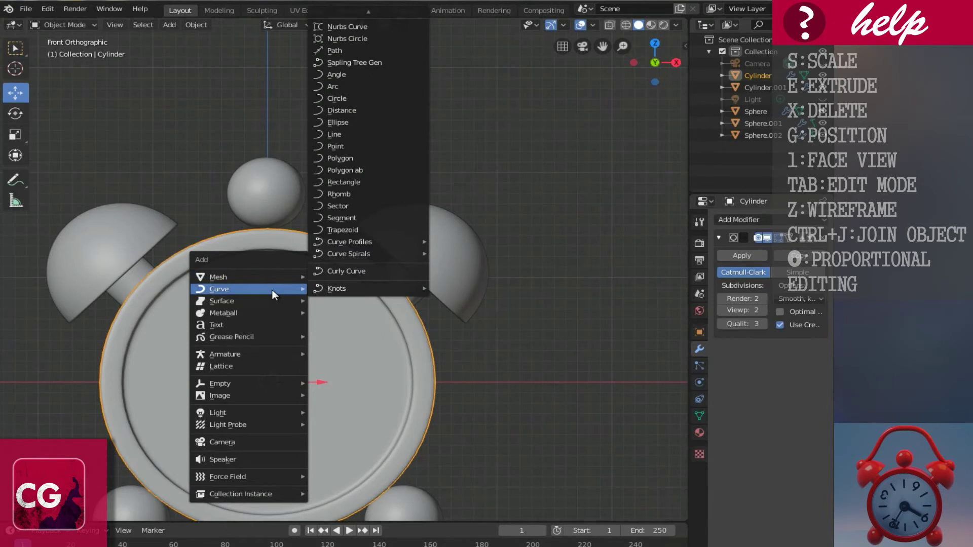
{"action": "left_click", "coordinate": [344, 48]}
{"action": "left_click_drag", "start_coordinate": [265, 339], "coordinate": [264, 112]}
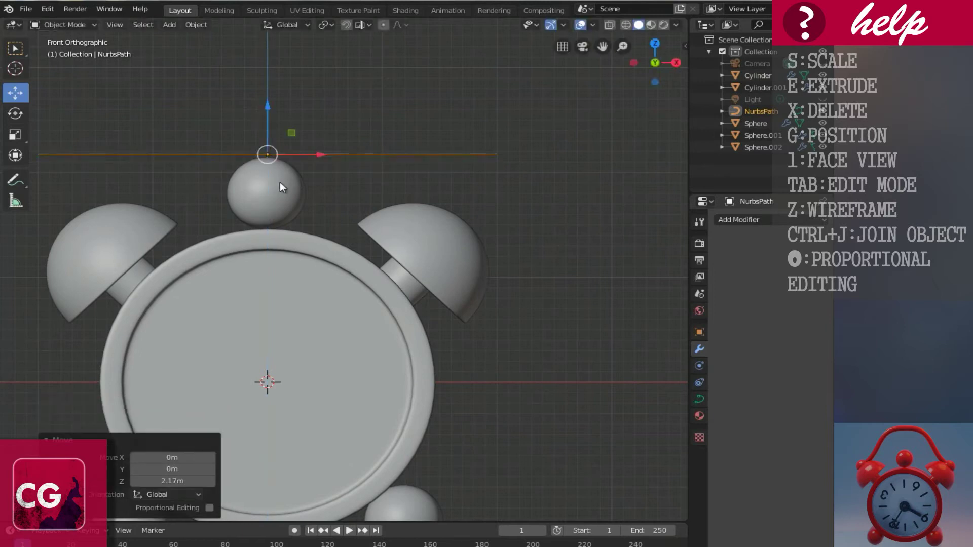
- In Edit Mode, move the path's +X end control point down and slightly inward onto the bell on that side
{"action": "scroll", "coordinate": [291, 195], "scroll_direction": "down", "scroll_amount": 2, "text": "ctrl"}
{"action": "scroll", "coordinate": [339, 264], "scroll_direction": "up", "scroll_amount": 4, "text": "shift"}
{"action": "scroll", "coordinate": [355, 288], "scroll_direction": "up", "scroll_amount": 1}
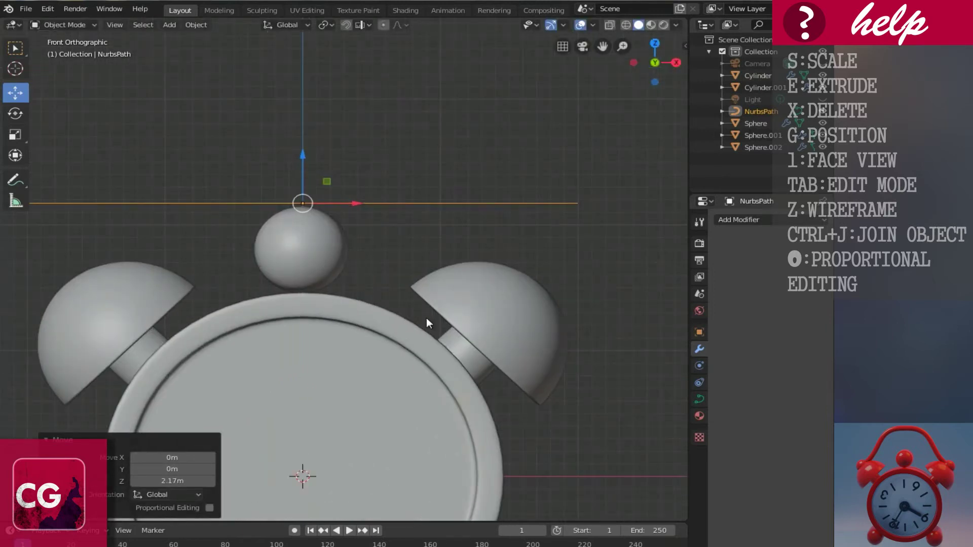
{"action": "key", "text": "Tab"}
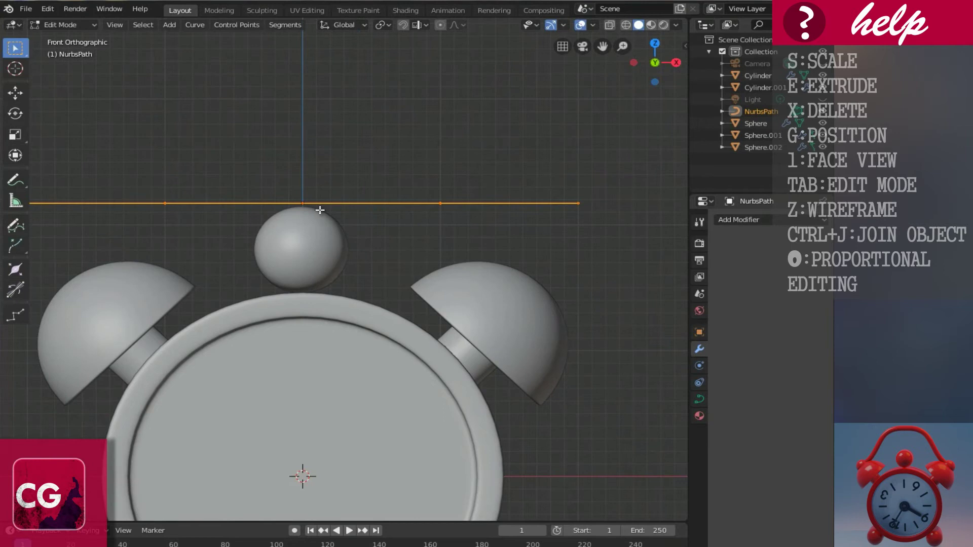
{"action": "left_click", "coordinate": [579, 203]}
{"action": "key", "text": "g"}
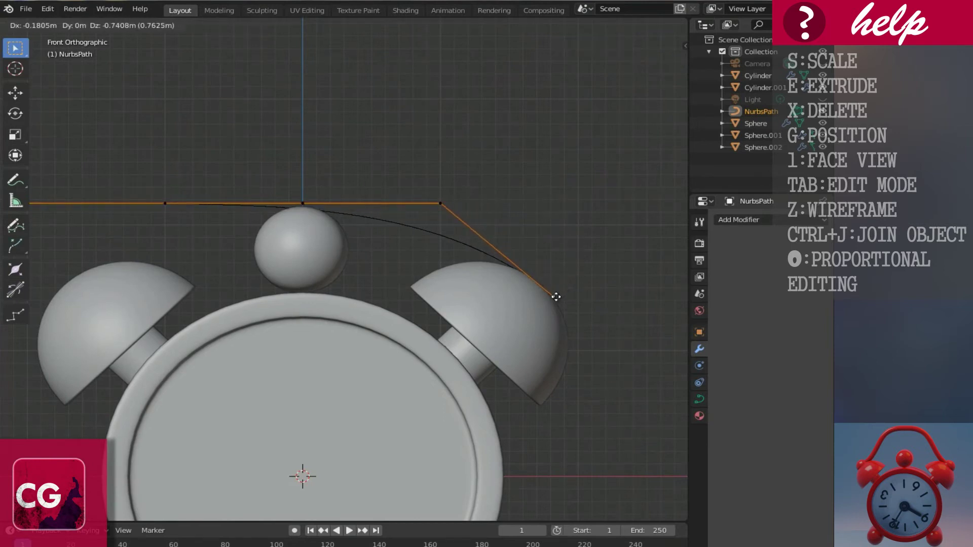
- Place the path's right end point on the right bell and move the next two control points outwards and up into a rounded shoulder
{"action": "left_click", "coordinate": [556, 295]}
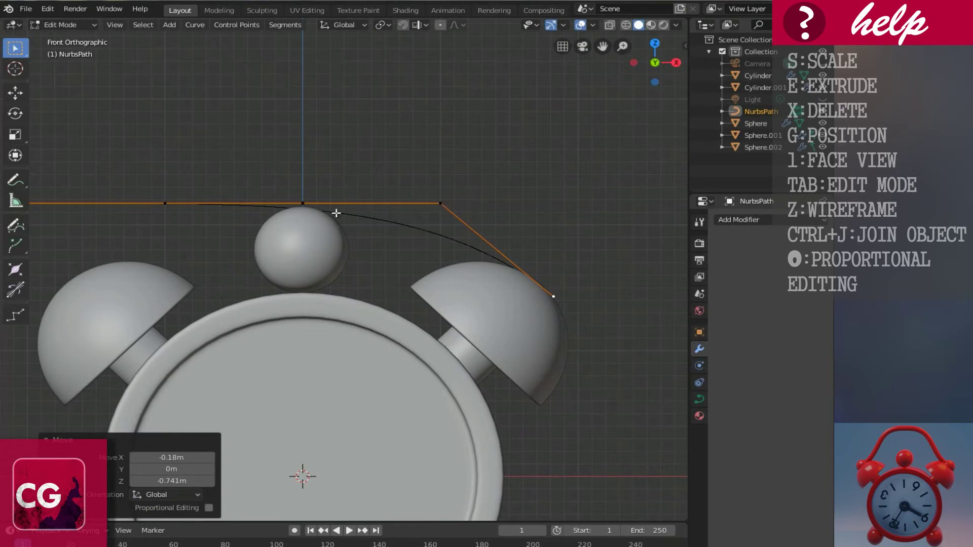
{"action": "left_click", "coordinate": [431, 201]}
{"action": "key", "text": "g"}
{"action": "left_click", "coordinate": [498, 192]}
{"action": "key", "text": "e"}
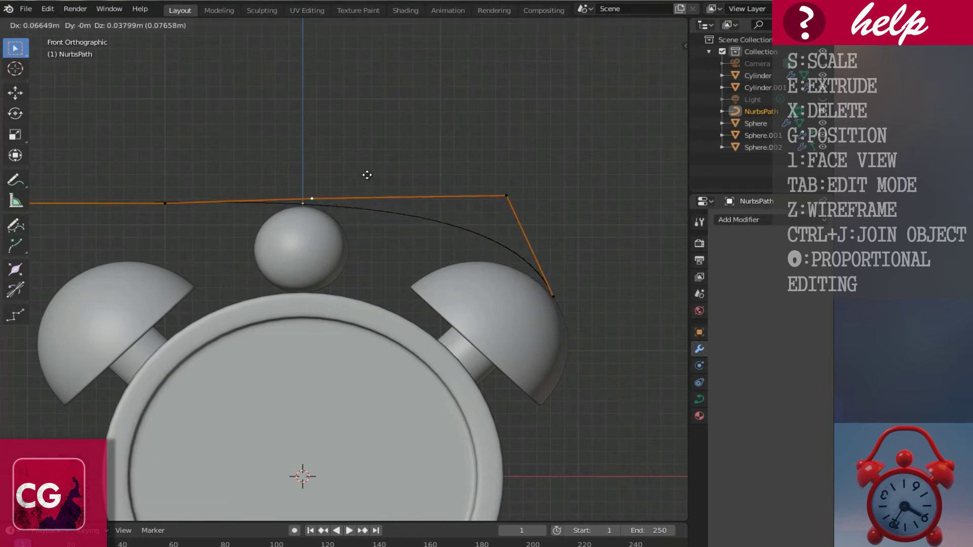
{"action": "left_click", "coordinate": [452, 163]}
- Move the two left control points over the ball, placing the end point on the vertical centre axis by shifting it 2 m in X and 0.609 m in Z
{"action": "left_click", "coordinate": [154, 207]}
{"action": "key", "text": "g"}
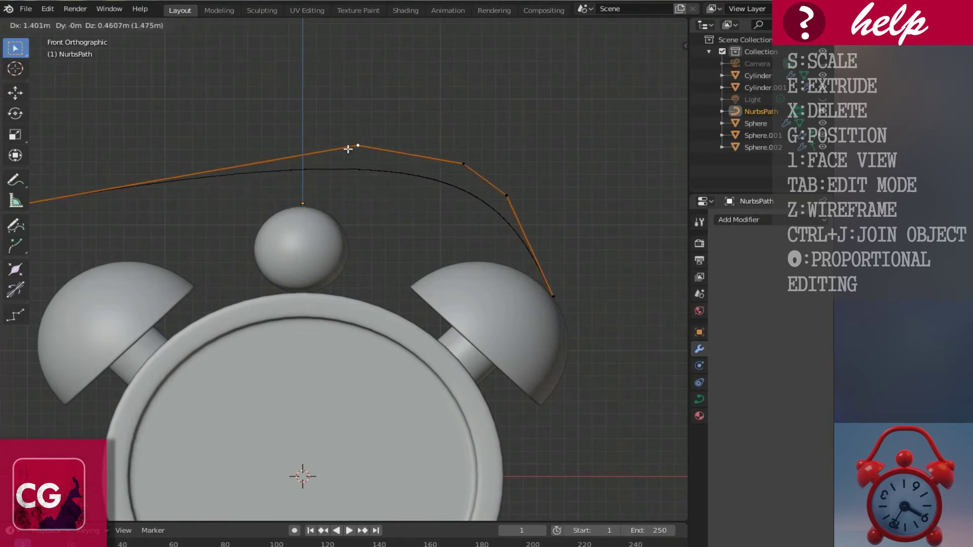
{"action": "left_click", "coordinate": [349, 148]}
{"action": "scroll", "coordinate": [64, 214], "scroll_direction": "down", "scroll_amount": 2}
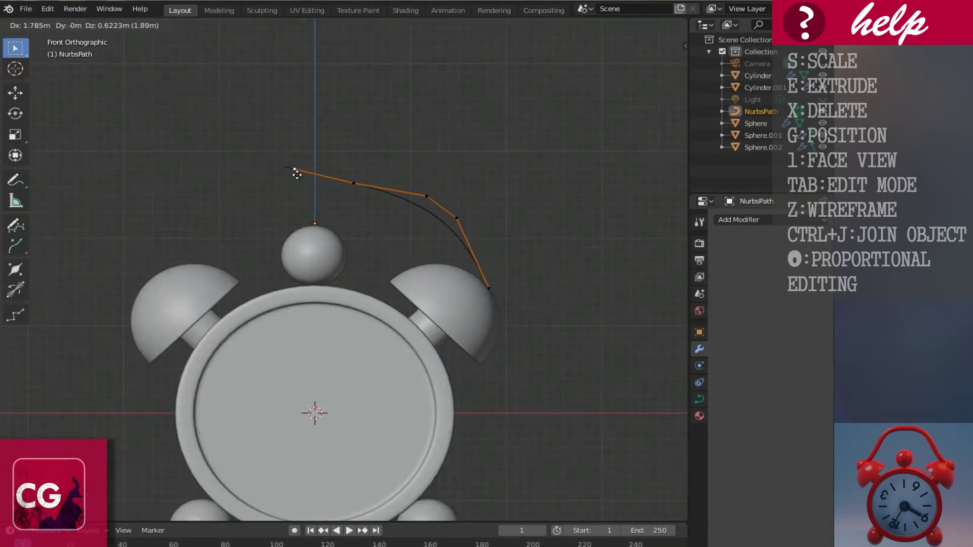
{"action": "left_click", "coordinate": [307, 183]}
- Raise the control point beside the centre end point, then fine-tune both heights to round off the handle's top
{"action": "scroll", "coordinate": [330, 197], "scroll_direction": "up", "scroll_amount": 3}
{"action": "scroll", "coordinate": [329, 199], "scroll_direction": "up", "scroll_amount": 2}
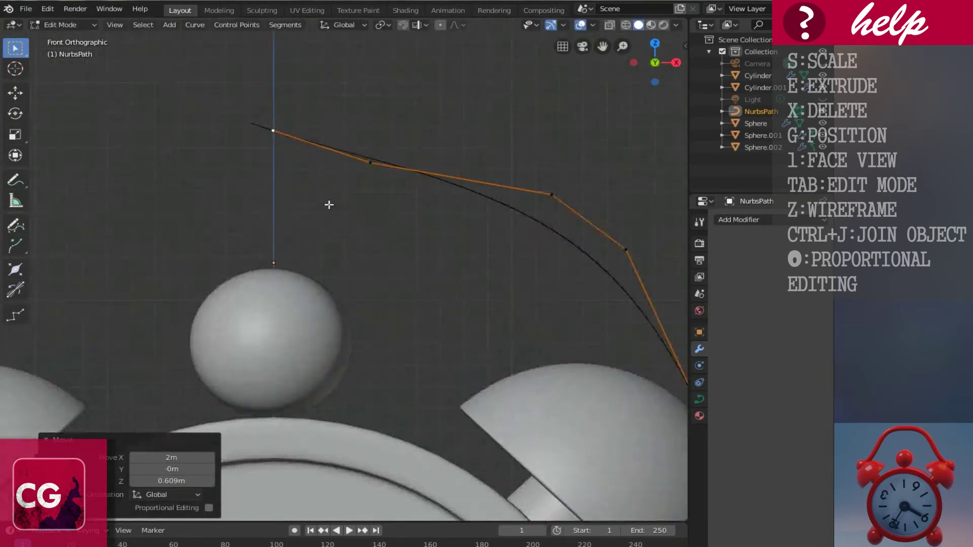
{"action": "scroll", "coordinate": [272, 161], "scroll_direction": "up", "scroll_amount": 1}
{"action": "left_click", "coordinate": [366, 209]}
{"action": "key", "text": "g"}
{"action": "left_click", "coordinate": [375, 158]}
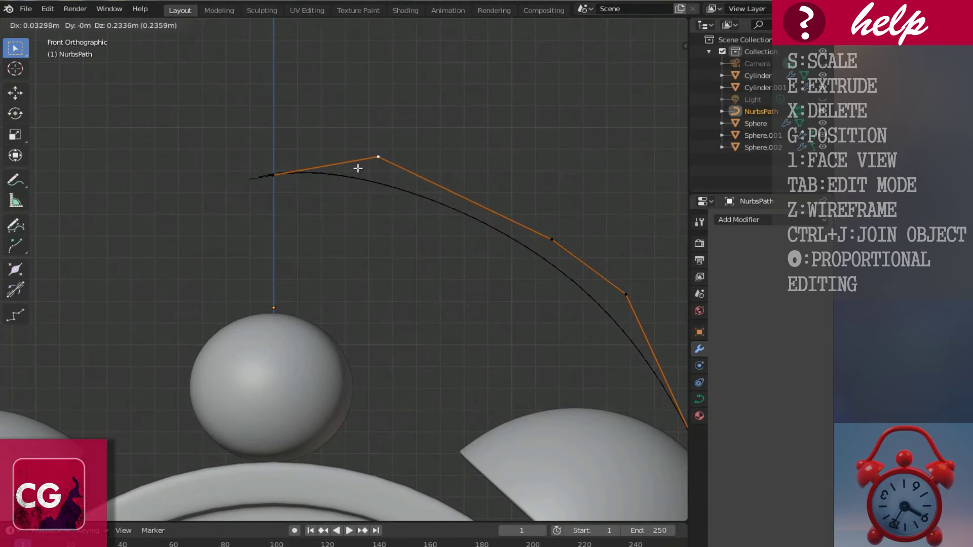
{"action": "left_click", "coordinate": [277, 170]}
{"action": "key", "text": "g"}
{"action": "left_click", "coordinate": [277, 166]}
{"action": "left_click", "coordinate": [380, 158]}
{"action": "key", "text": "g"}
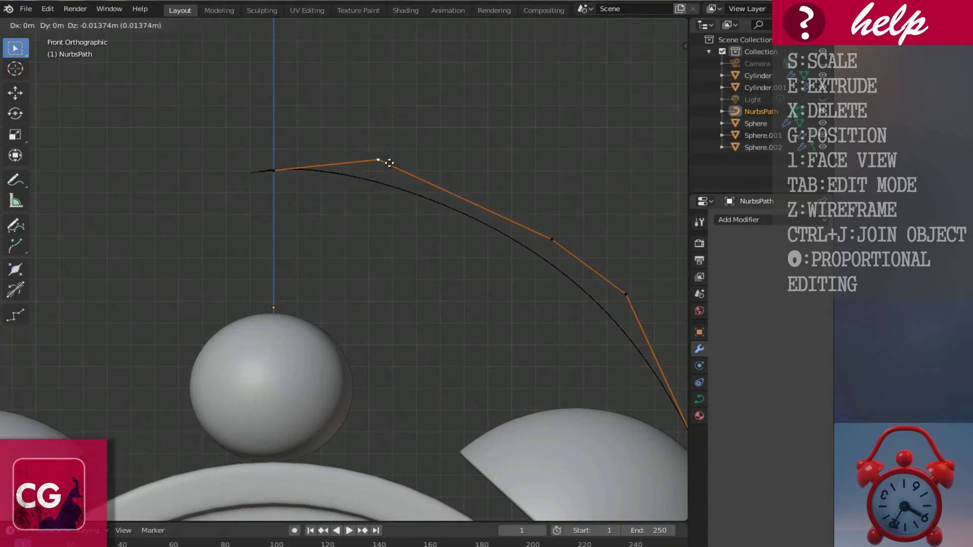
{"action": "left_click", "coordinate": [388, 167]}
- Pull the lower shoulder control point inwards and down, and raise the upper shoulder point outwards to form an S-shaped curve
{"action": "left_click", "coordinate": [626, 294]}
{"action": "key", "text": "g"}
{"action": "left_click", "coordinate": [547, 350]}
{"action": "left_click", "coordinate": [552, 239]}
{"action": "key", "text": "g"}
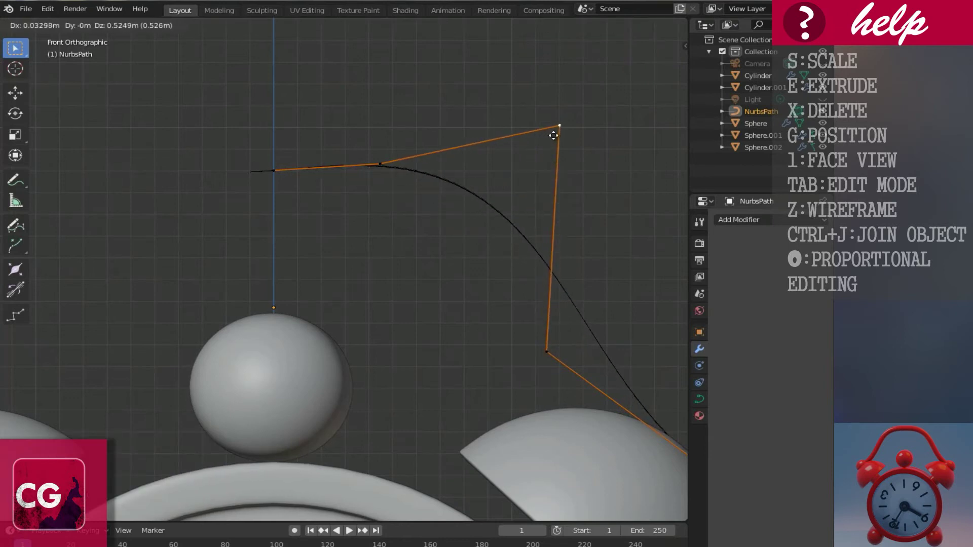
{"action": "left_click", "coordinate": [579, 174]}
- Raise the path's centre end point slightly and lift its neighbouring control point by about 0.074 m
{"action": "left_click", "coordinate": [277, 163]}
{"action": "key", "text": "g"}
{"action": "left_click", "coordinate": [277, 151]}
{"action": "left_click", "coordinate": [380, 164]}
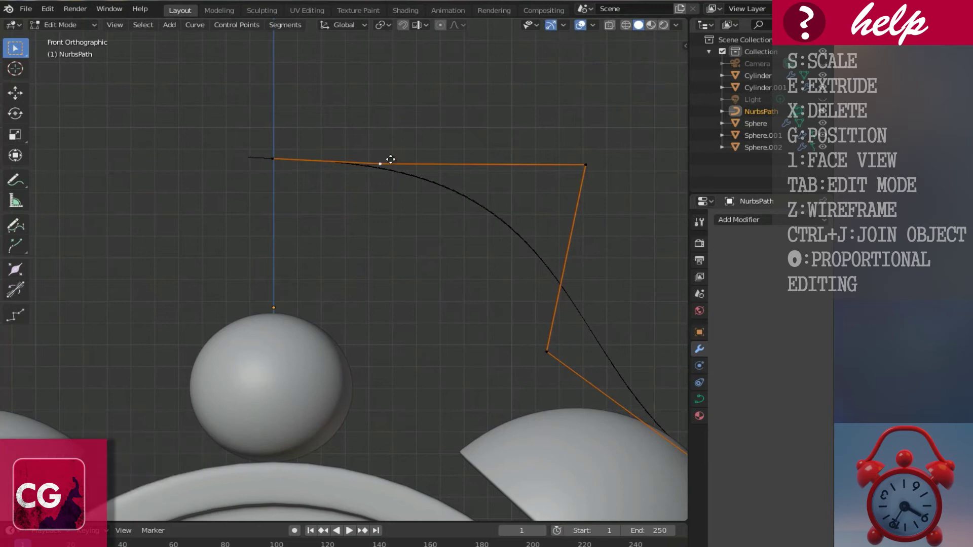
{"action": "key", "text": "g"}
{"action": "left_click", "coordinate": [391, 149]}
- Move the lower shoulder control point outwards towards the right bell and shift the upper shoulder point inwards and slightly up
{"action": "scroll", "coordinate": [476, 268], "scroll_direction": "down", "scroll_amount": 2}
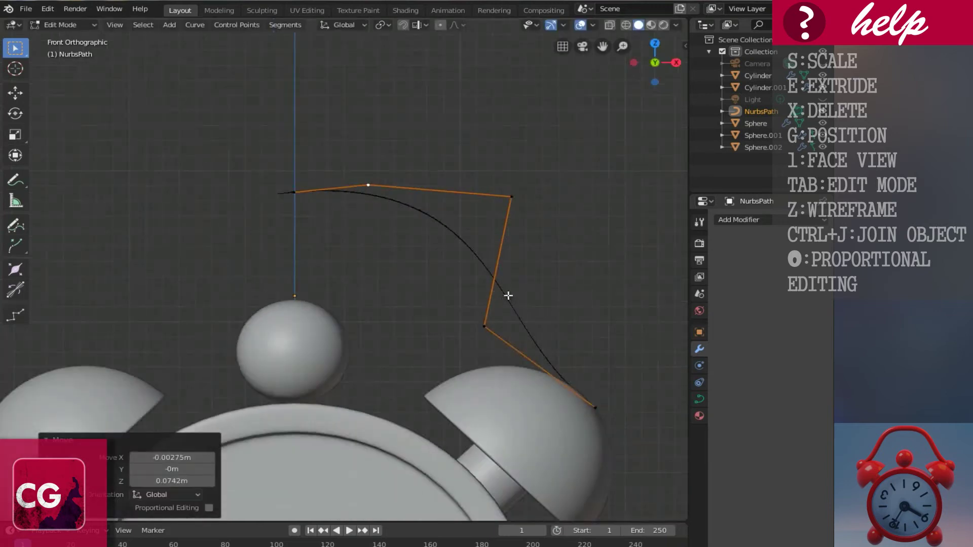
{"action": "left_click", "coordinate": [507, 295]}
{"action": "key", "text": "g"}
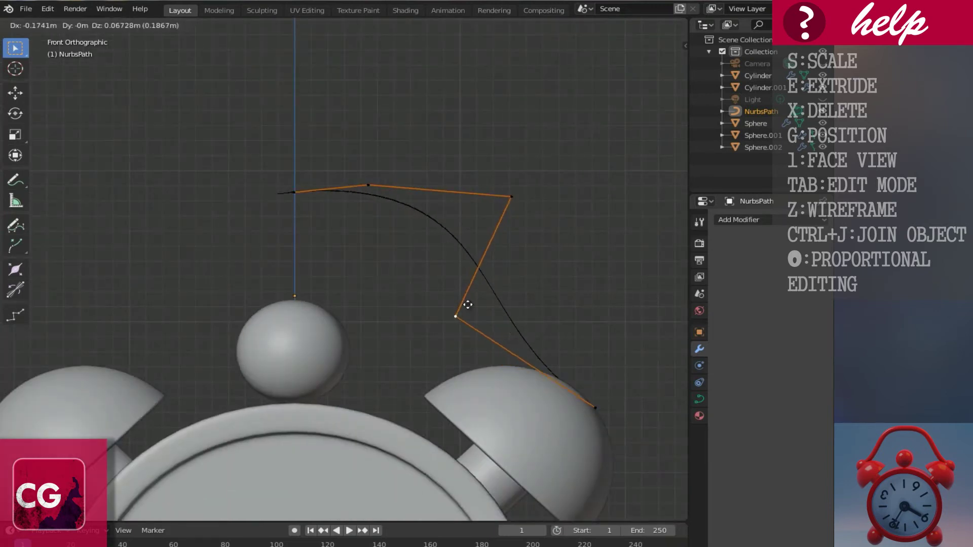
{"action": "left_click", "coordinate": [554, 345]}
{"action": "left_click", "coordinate": [511, 196]}
{"action": "key", "text": "g"}
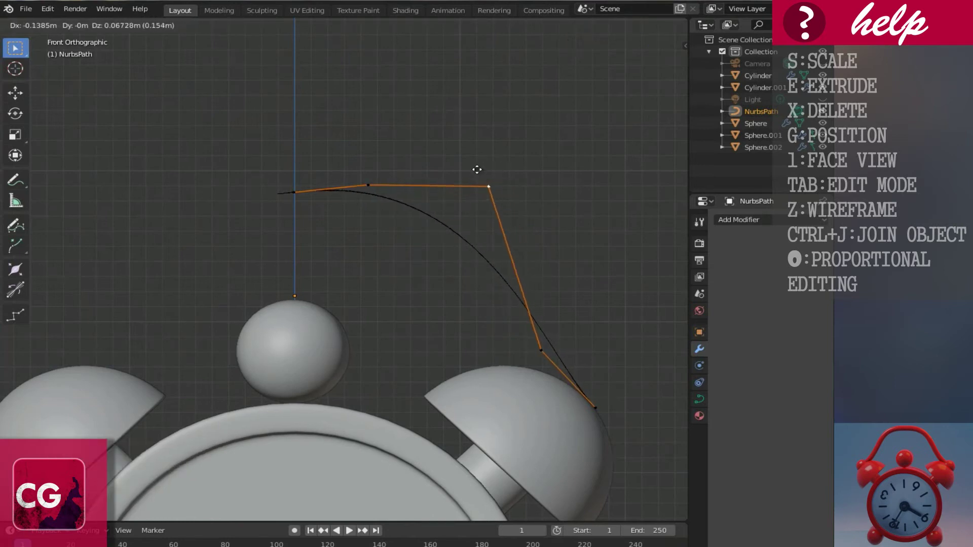
{"action": "left_click", "coordinate": [474, 173]}
- Lower the control point beside the centre slightly and move the lower shoulder point about -0.613 m in X and 0.135 m in Z
{"action": "left_click", "coordinate": [370, 195]}
{"action": "key", "text": "g"}
{"action": "left_click", "coordinate": [369, 191]}
{"action": "left_click", "coordinate": [538, 337]}
{"action": "key", "text": "g"}
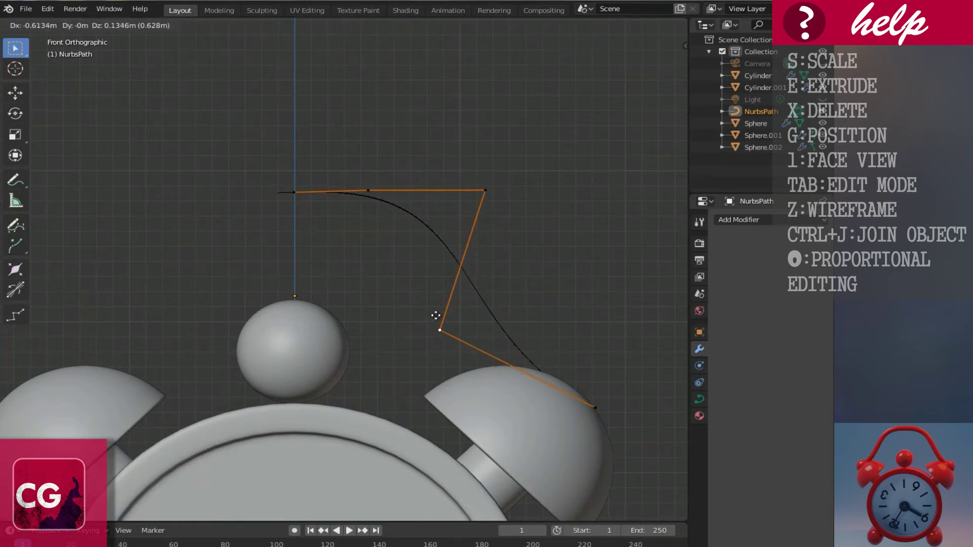
{"action": "left_click", "coordinate": [436, 315]}
- Lower the upper shoulder control point by about 0.047 m and finish editing the path
{"action": "scroll", "coordinate": [371, 223], "scroll_direction": "down", "scroll_amount": 5, "text": "shift"}
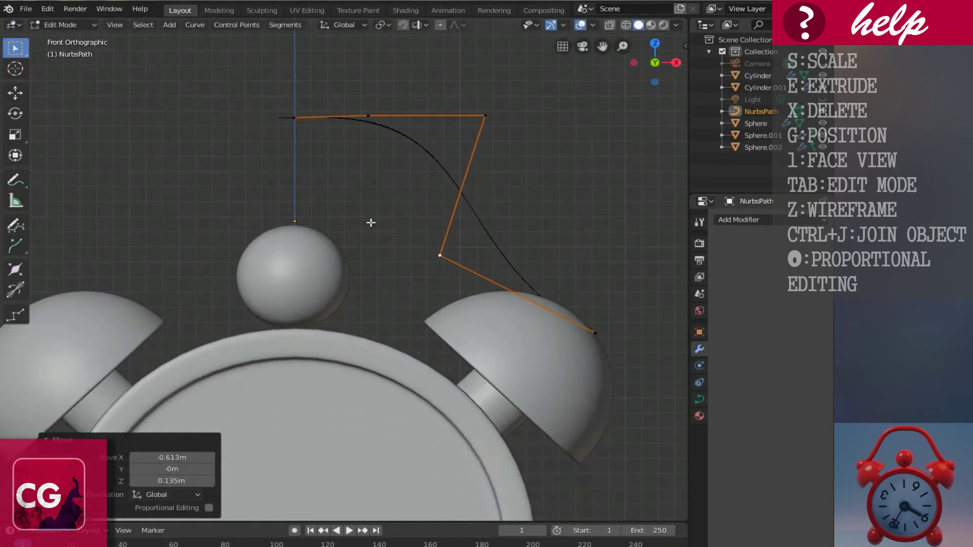
{"action": "scroll", "coordinate": [383, 232], "scroll_direction": "up", "scroll_amount": 4, "text": "shift"}
{"action": "left_click", "coordinate": [368, 175]}
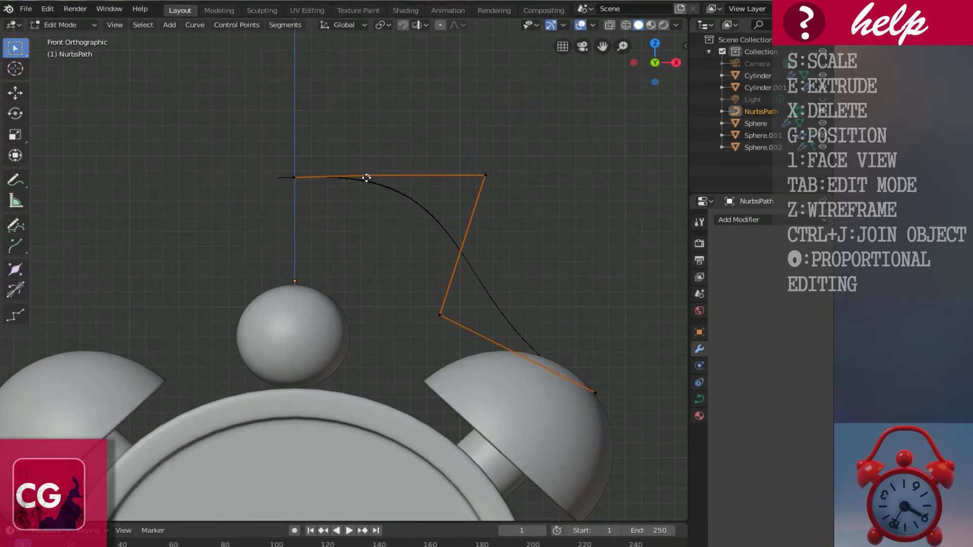
{"action": "left_click", "coordinate": [485, 175]}
{"action": "key", "text": "g"}
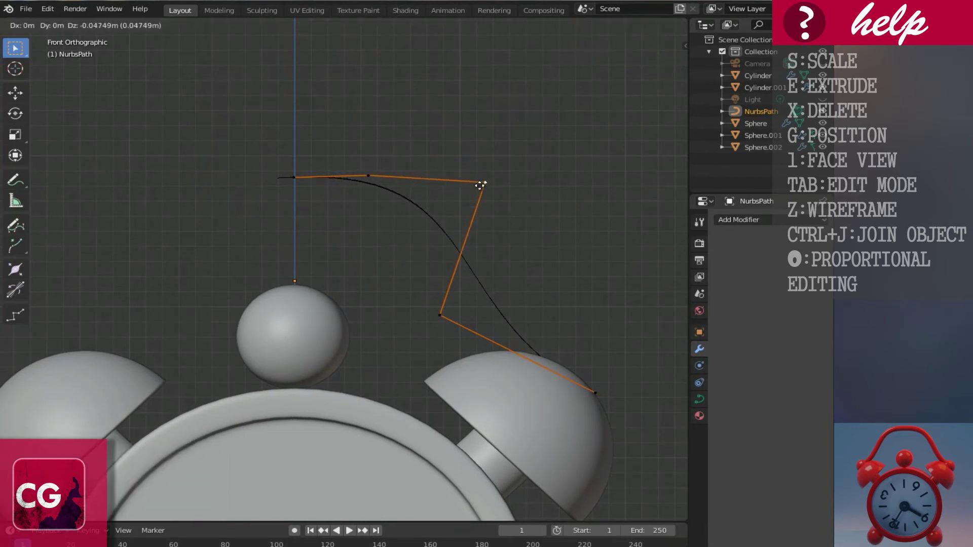
{"action": "left_click", "coordinate": [479, 185]}
{"action": "key", "text": "Tab"}
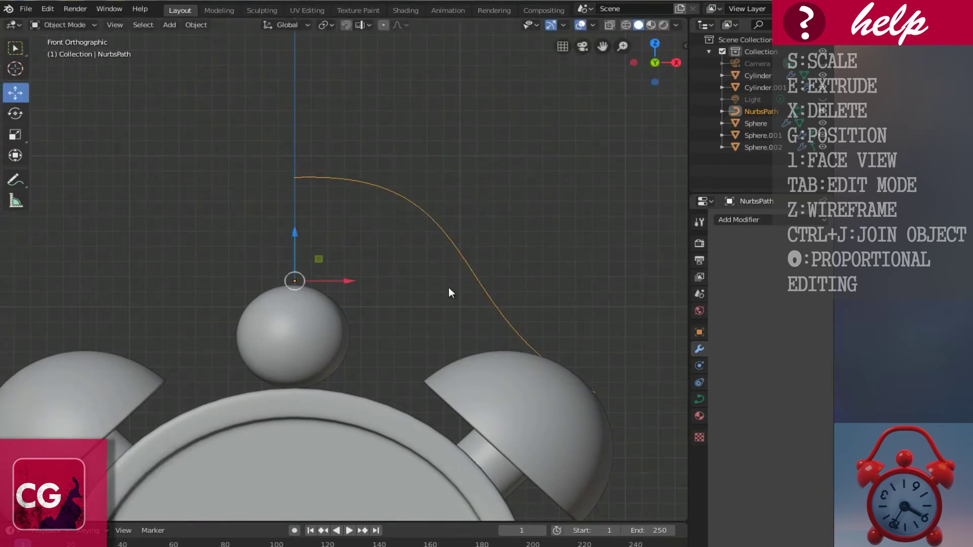
- From the side view, shift the handle path along Y over the bells and raise it about 0.055 m in Z
{"action": "scroll", "coordinate": [450, 288], "scroll_direction": "down", "scroll_amount": 2}
{"action": "middle_click_drag", "start_coordinate": [451, 287], "coordinate": [438, 305]}
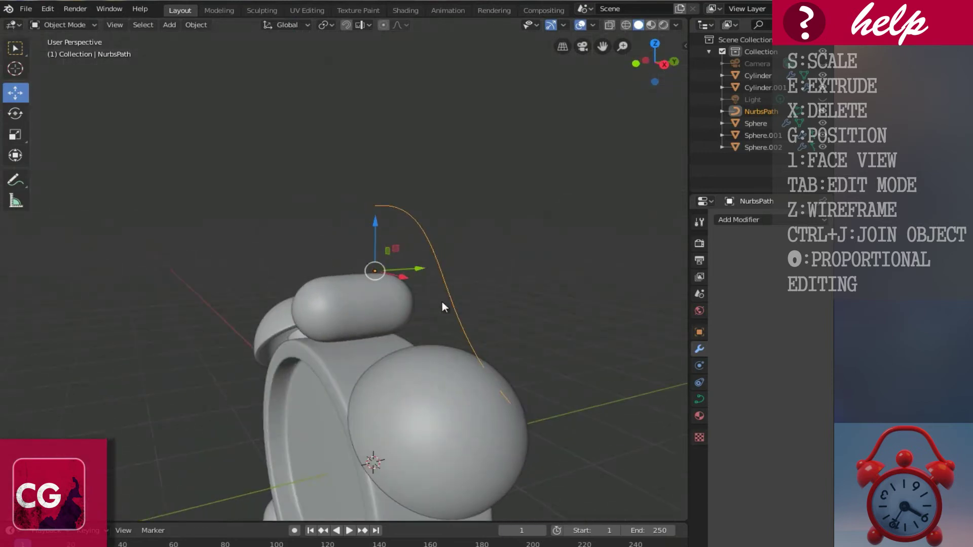
{"action": "key", "text": "KP_3"}
{"action": "scroll", "coordinate": [445, 289], "scroll_direction": "up", "scroll_amount": 2}
{"action": "left_click_drag", "start_coordinate": [478, 282], "coordinate": [445, 276]}
{"action": "left_click_drag", "start_coordinate": [394, 237], "coordinate": [394, 221]}
{"action": "middle_click_drag", "start_coordinate": [393, 221], "coordinate": [502, 307]}
{"action": "middle_click_drag", "start_coordinate": [402, 294], "coordinate": [422, 294], "text": "shift"}
{"action": "scroll", "coordinate": [569, 365], "scroll_direction": "up", "scroll_amount": 2}
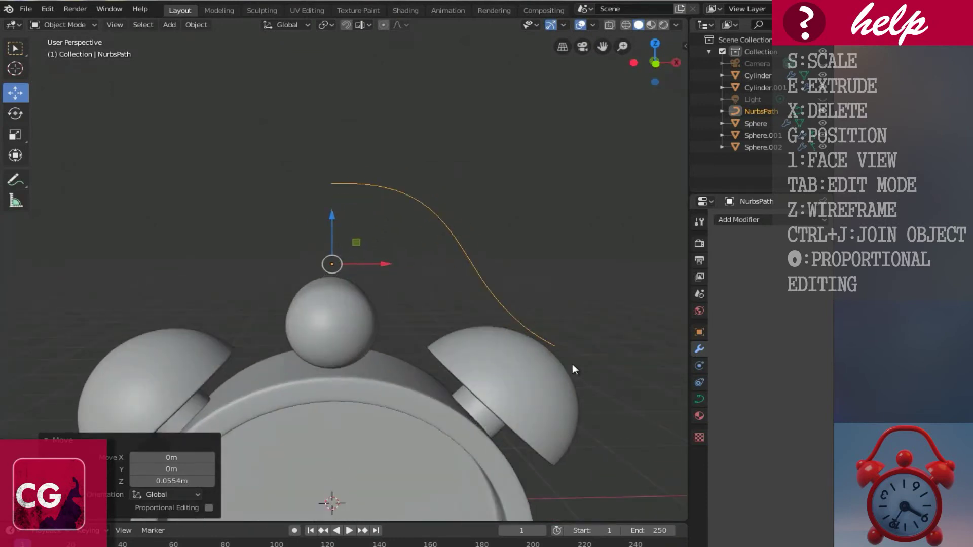
{"action": "scroll", "coordinate": [488, 305], "scroll_direction": "down", "scroll_amount": 1}
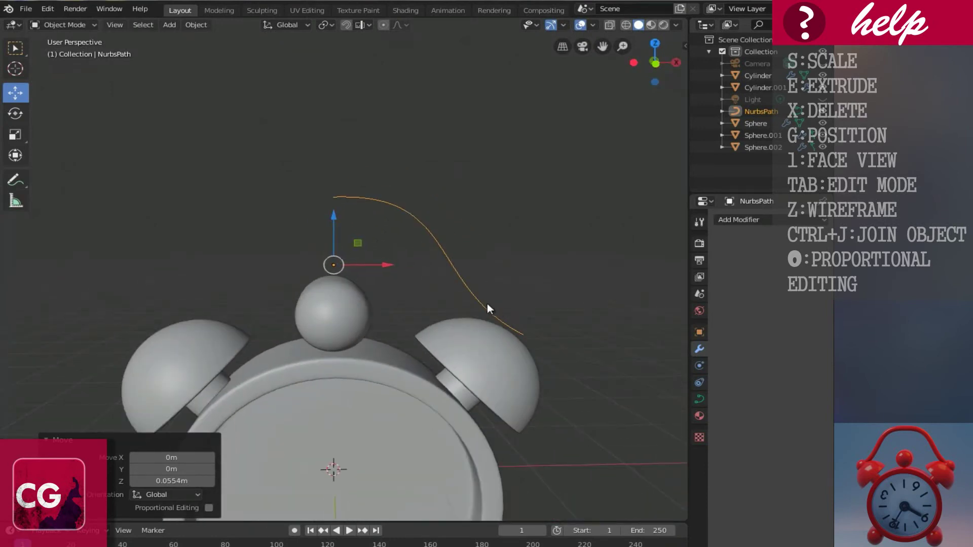
- Give the handle path a round tube profile with a bevel depth of 0.1 m
{"action": "left_click", "coordinate": [700, 400]}
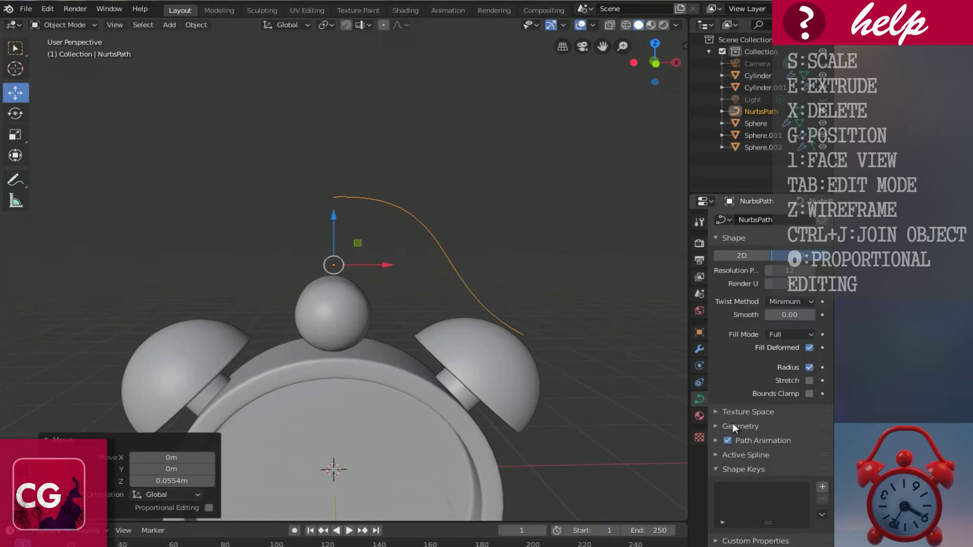
{"action": "left_click", "coordinate": [715, 424]}
{"action": "scroll", "coordinate": [789, 460], "scroll_direction": "down", "scroll_amount": 5}
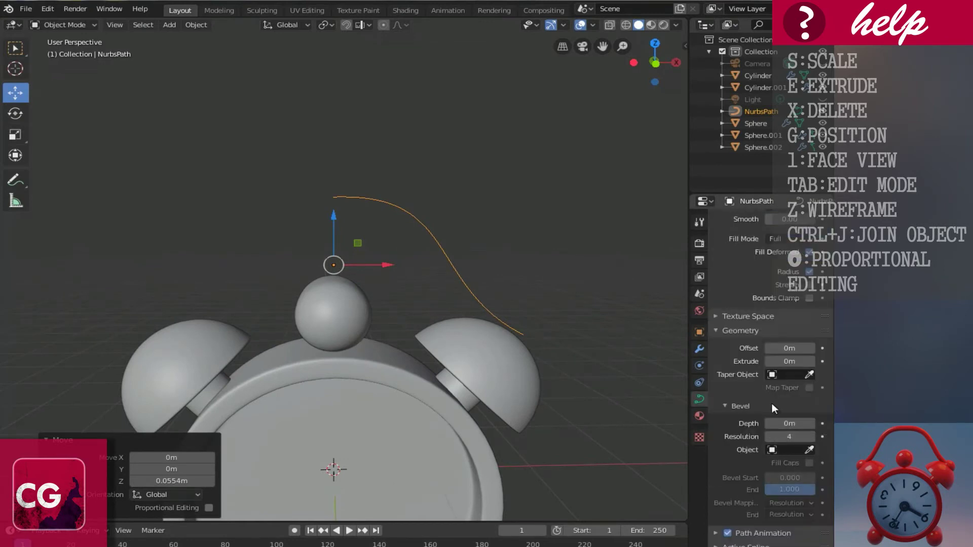
{"action": "left_click_drag", "start_coordinate": [793, 425], "coordinate": [813, 426]}
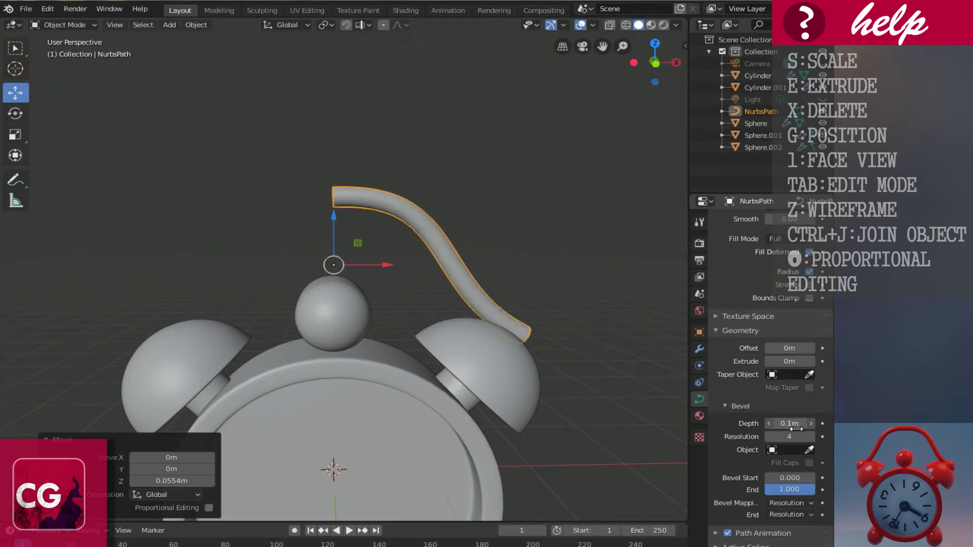
- Set the handle curve's preview resolution to 15
{"action": "middle_click_drag", "start_coordinate": [405, 218], "coordinate": [312, 217]}
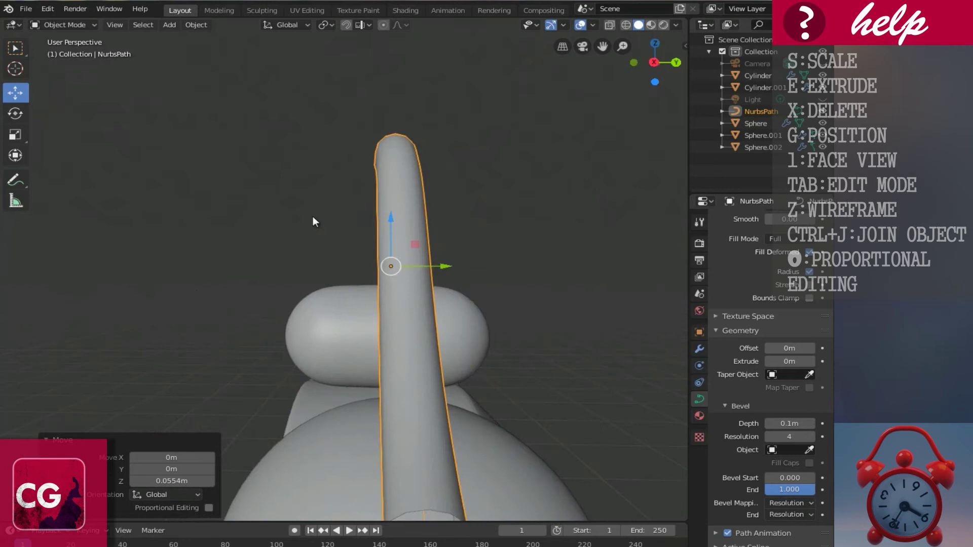
{"action": "middle_click_drag", "start_coordinate": [412, 220], "coordinate": [411, 218]}
{"action": "scroll", "coordinate": [778, 297], "scroll_direction": "up", "scroll_amount": 4}
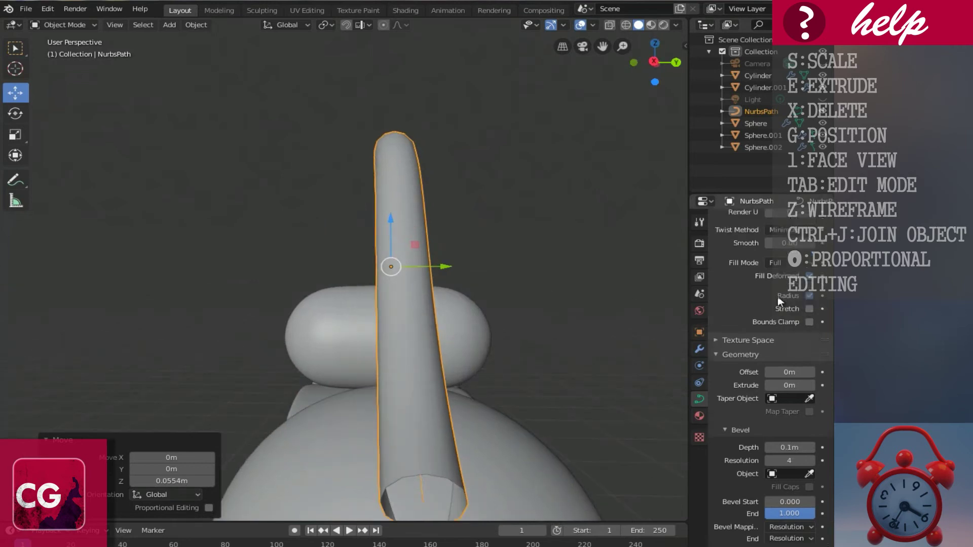
{"action": "left_click", "coordinate": [812, 271]}
{"action": "left_click", "coordinate": [812, 271]}
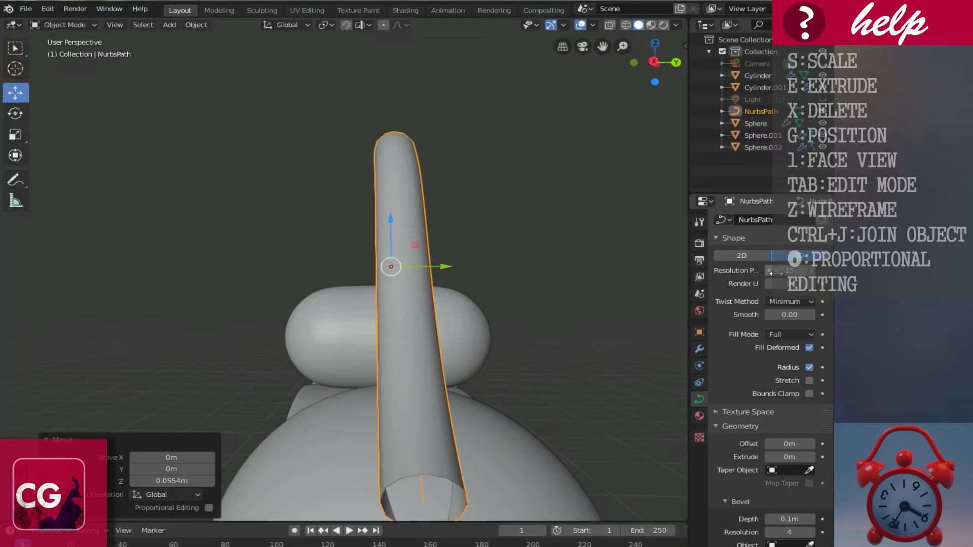
- Add a Mirror modifier on the X axis to complete the handle across both bells
{"action": "middle_click_drag", "start_coordinate": [583, 285], "coordinate": [553, 336]}
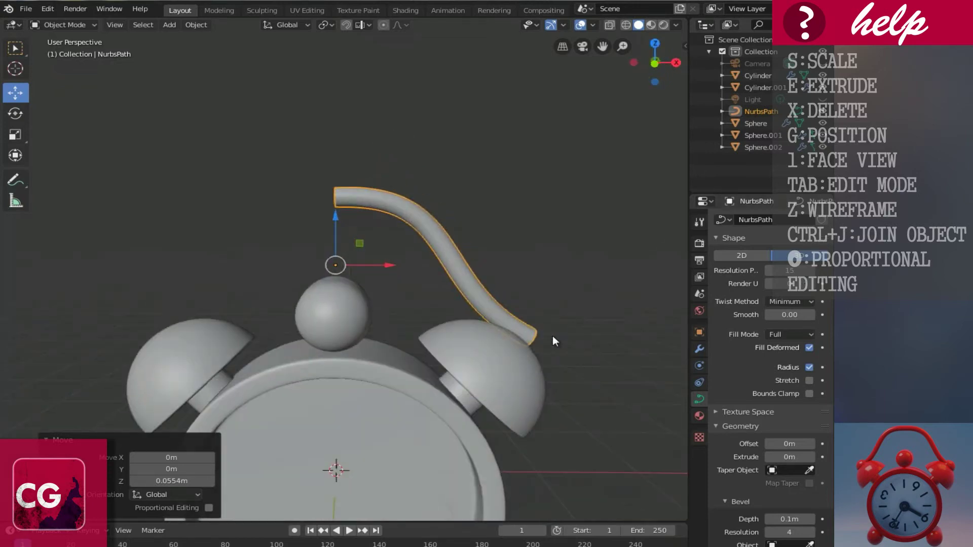
{"action": "left_click", "coordinate": [699, 348]}
{"action": "left_click", "coordinate": [737, 221]}
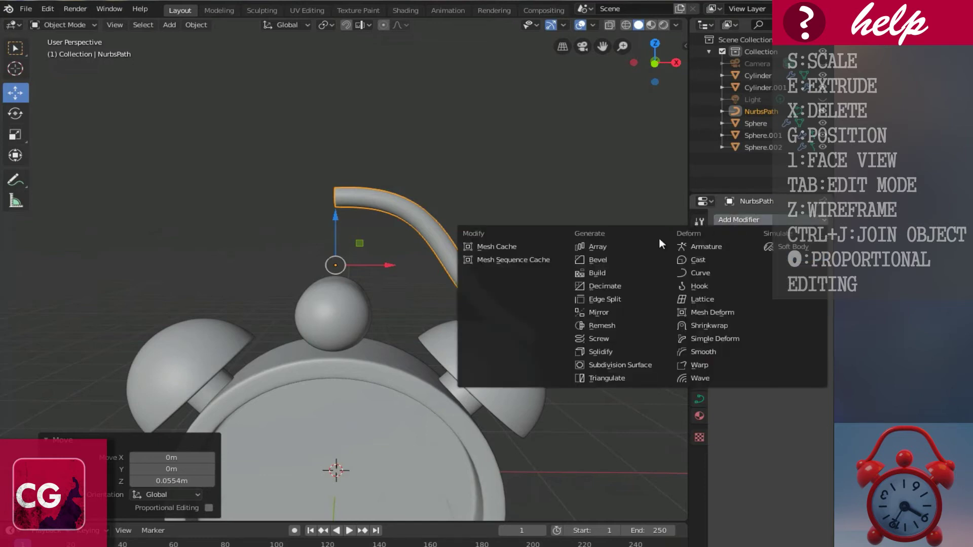
{"action": "left_click", "coordinate": [628, 312]}
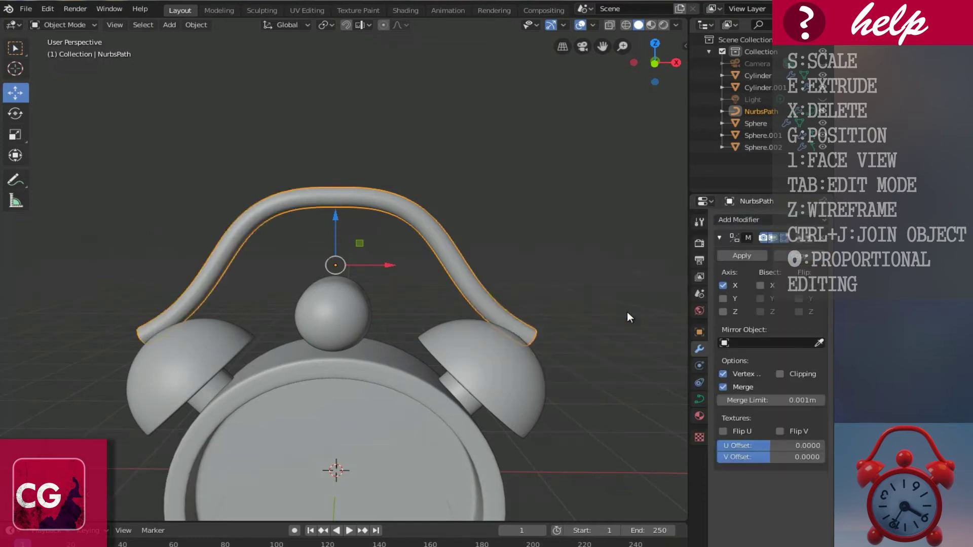
- Inspect the handle's mirrored joint from above and enable Clipping in its Mirror modifier
{"action": "scroll", "coordinate": [320, 217], "scroll_direction": "up", "scroll_amount": 3}
{"action": "middle_click_drag", "start_coordinate": [354, 144], "coordinate": [385, 222]}
{"action": "scroll", "coordinate": [386, 218], "scroll_direction": "down", "scroll_amount": 1}
{"action": "middle_click_drag", "start_coordinate": [318, 181], "coordinate": [336, 221], "text": "shift"}
{"action": "scroll", "coordinate": [291, 242], "scroll_direction": "up", "scroll_amount": 3}
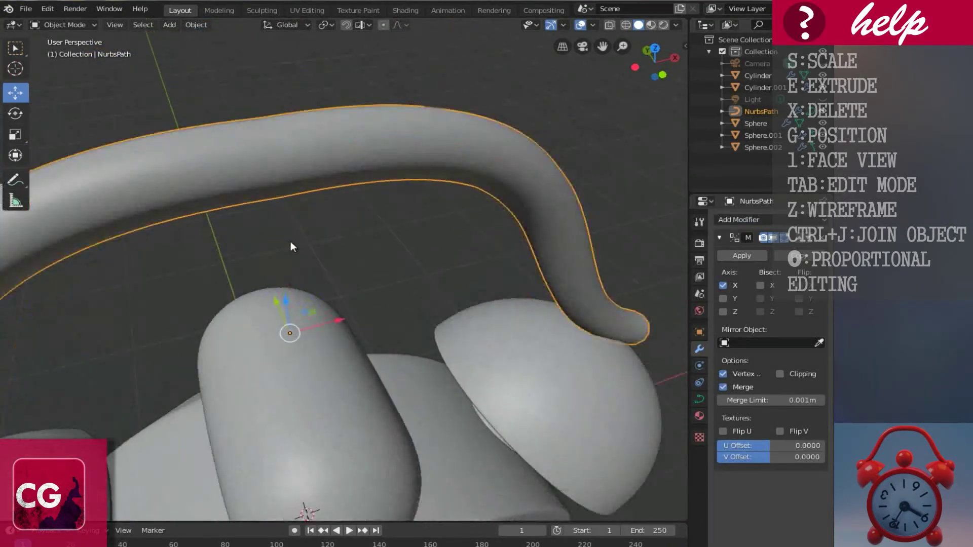
{"action": "middle_click_drag", "start_coordinate": [291, 242], "coordinate": [361, 278]}
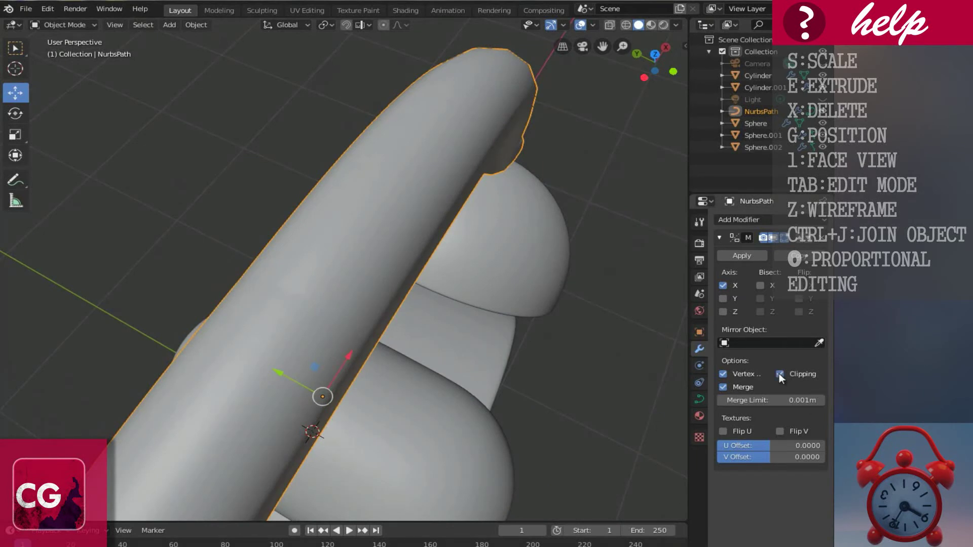
{"action": "middle_click_drag", "start_coordinate": [260, 339], "coordinate": [381, 345]}
- Duplicate the right bell's dome within its mesh and move the copy outward about 0.27 m in X and 0.29 m in Z
{"action": "key", "text": "KP_1"}
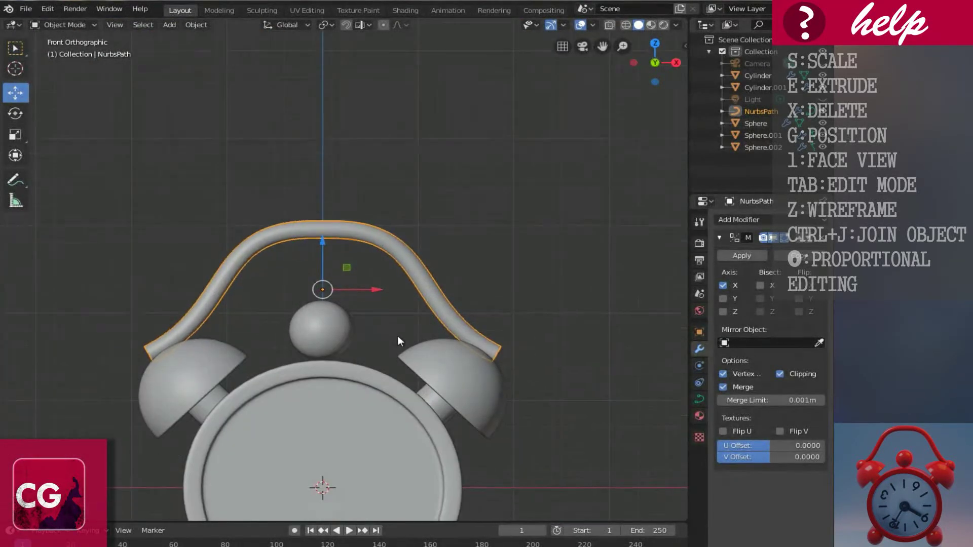
{"action": "scroll", "coordinate": [398, 337], "scroll_direction": "down", "scroll_amount": 5, "text": "shift"}
{"action": "scroll", "coordinate": [470, 305], "scroll_direction": "up", "scroll_amount": 2, "text": "ctrl"}
{"action": "left_click", "coordinate": [455, 310]}
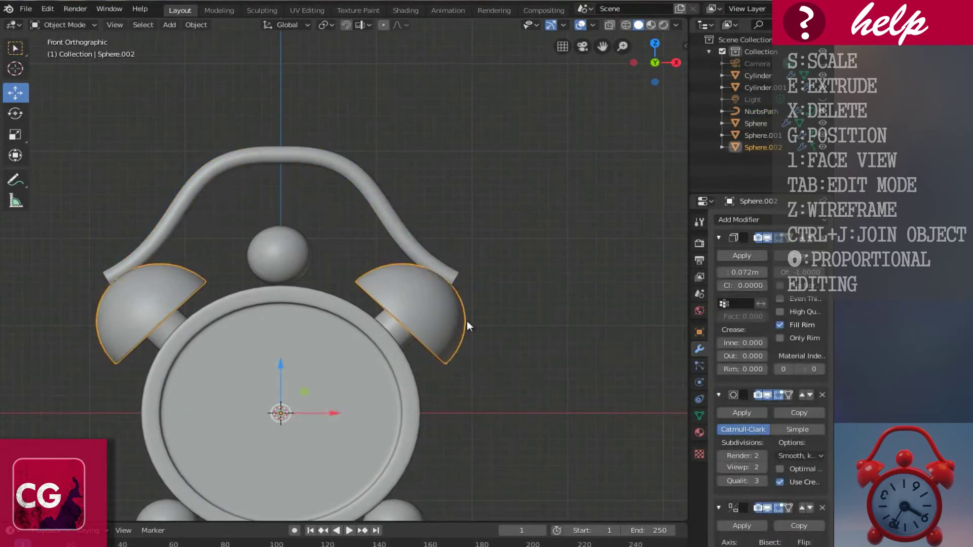
{"action": "scroll", "coordinate": [472, 329], "scroll_direction": "up", "scroll_amount": 1}
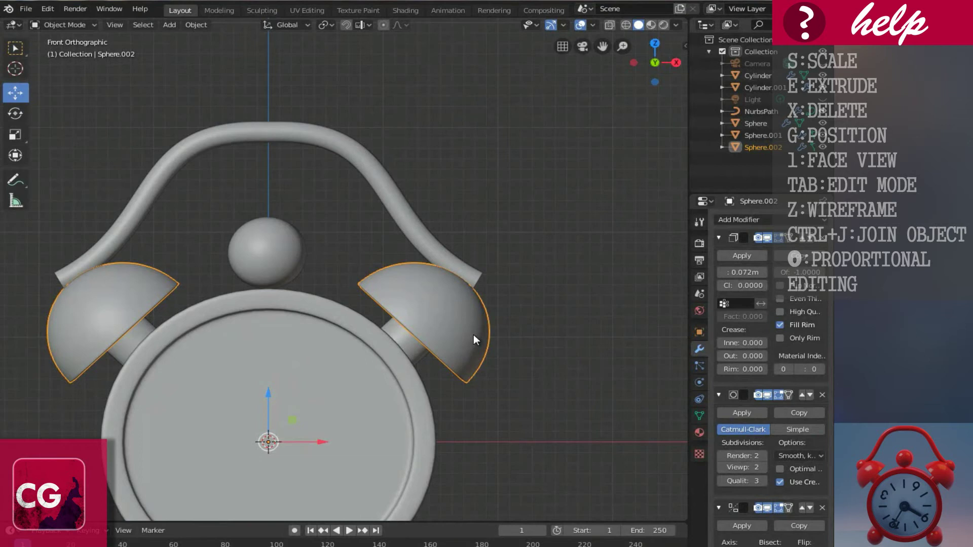
{"action": "key", "text": "Tab"}
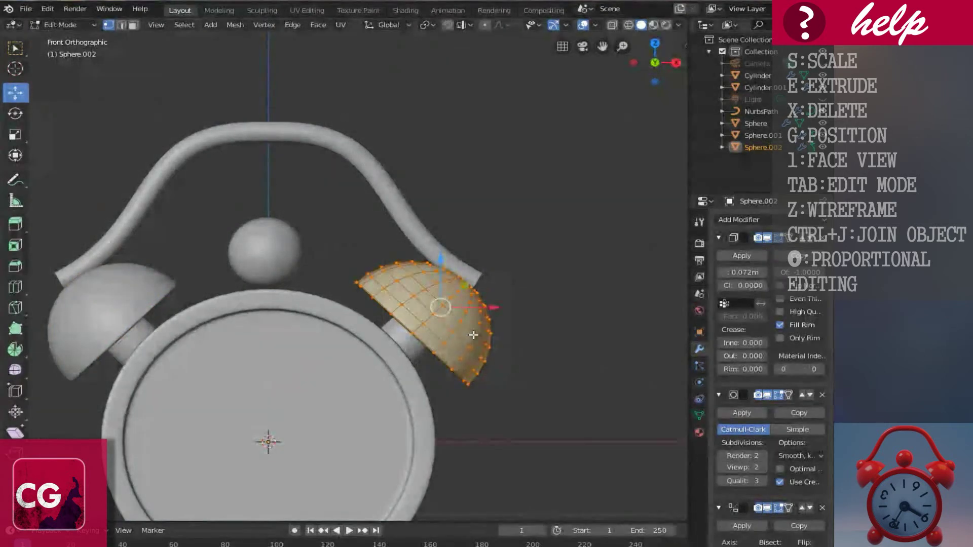
{"action": "key", "text": "l"}
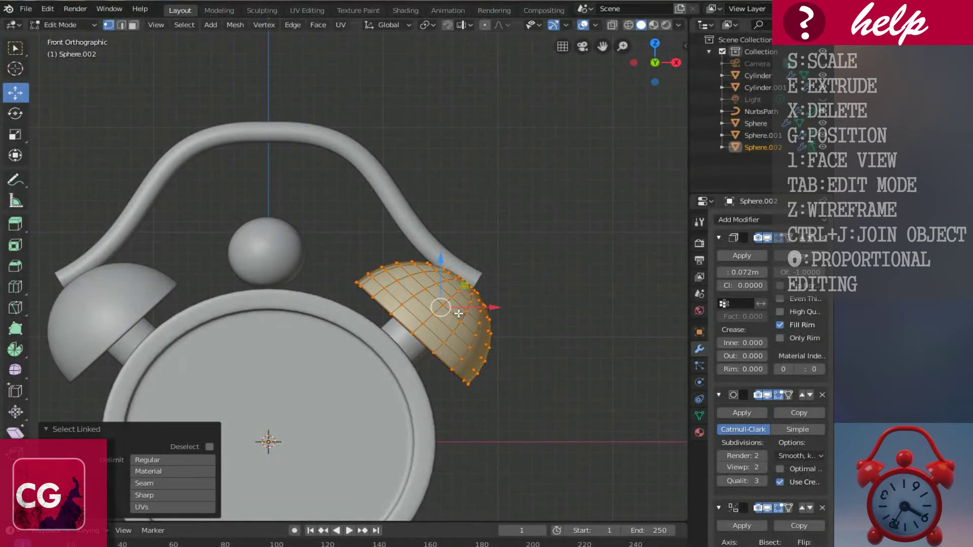
{"action": "key", "text": "shift+d"}
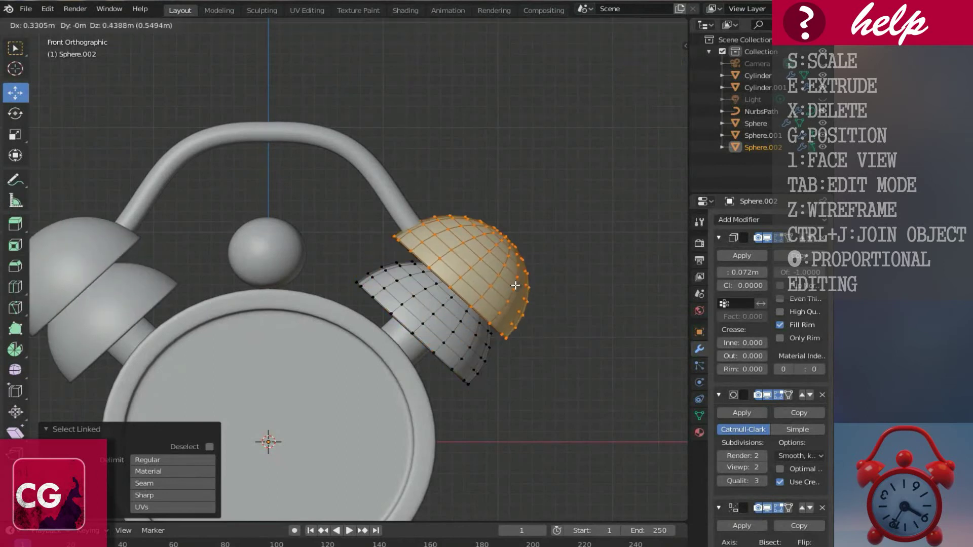
{"action": "right_click", "coordinate": [496, 346]}
{"action": "scroll", "coordinate": [496, 346], "scroll_direction": "up", "scroll_amount": 2}
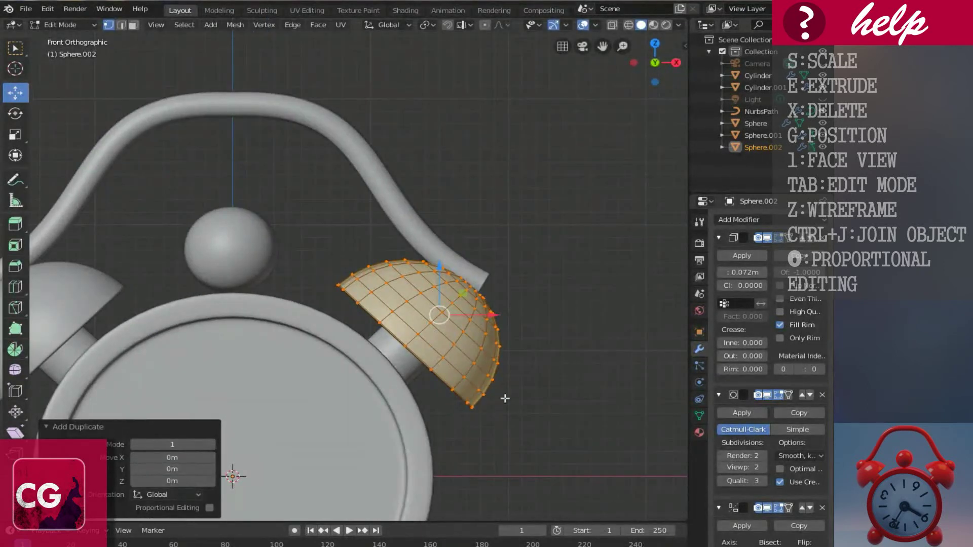
{"action": "key", "text": "g"}
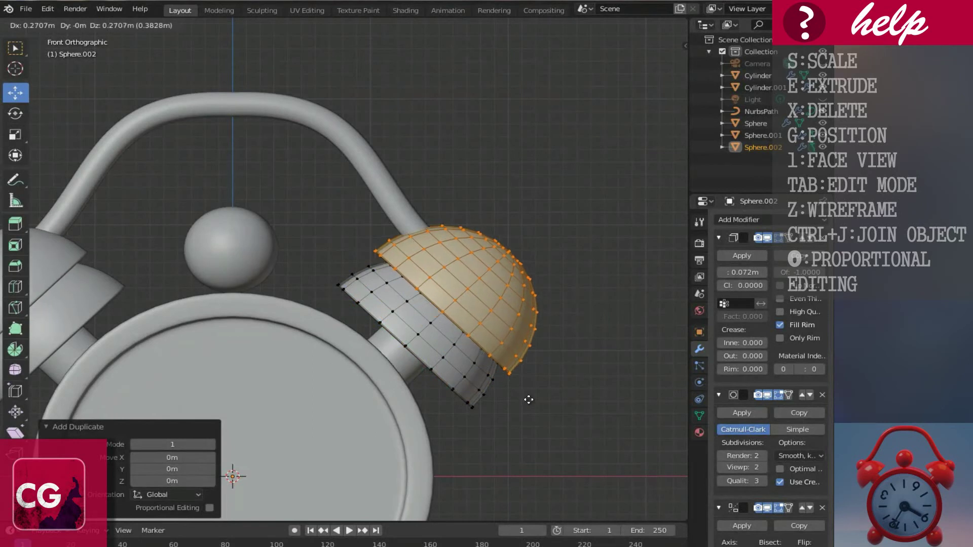
{"action": "left_click", "coordinate": [530, 403]}
- Scale the duplicated dome to about 0.39 and shift it about 0.02 m along X to form a small cap on the bell
{"action": "key", "text": "s"}
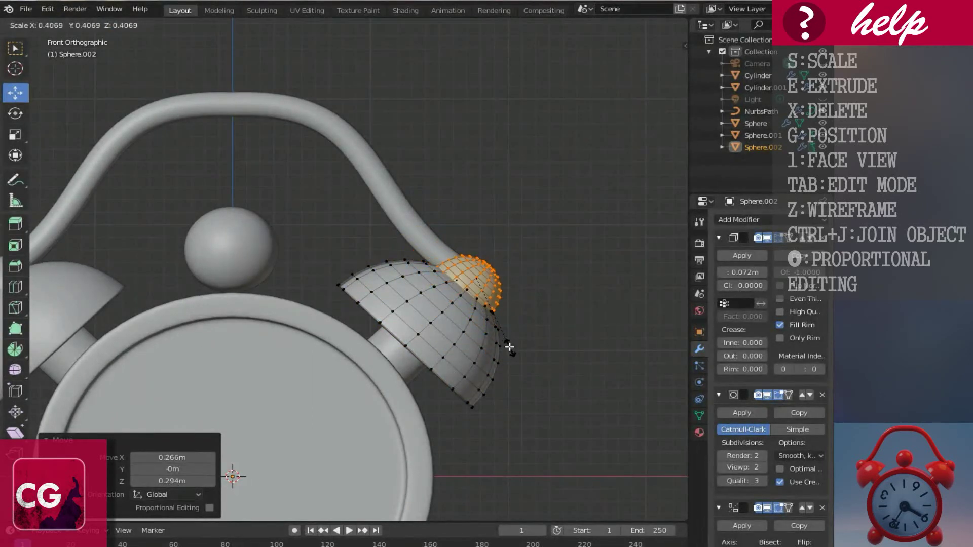
{"action": "left_click", "coordinate": [507, 343]}
{"action": "scroll", "coordinate": [512, 359], "scroll_direction": "up", "scroll_amount": 3}
{"action": "scroll", "coordinate": [511, 359], "scroll_direction": "up", "scroll_amount": 8, "text": "ctrl"}
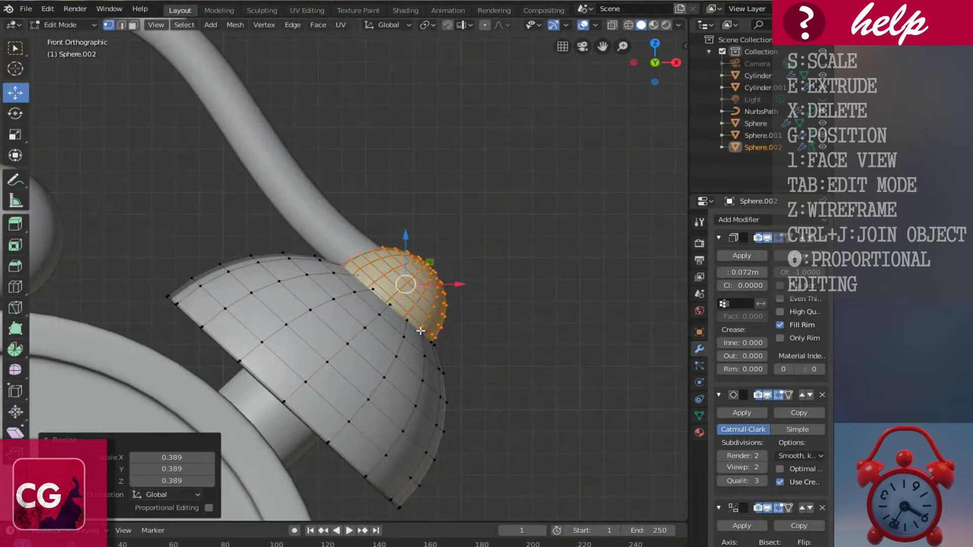
{"action": "key", "text": "g"}
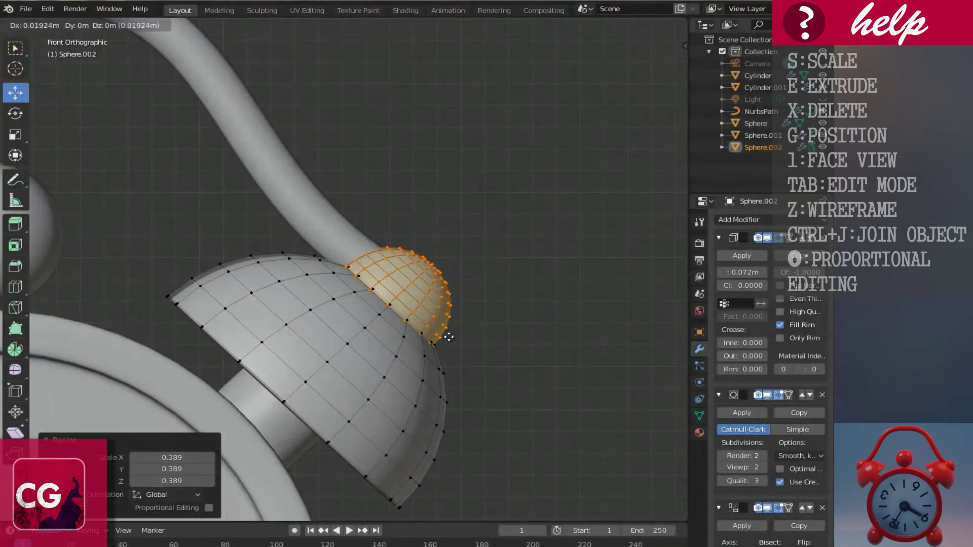
{"action": "left_click", "coordinate": [449, 337]}
{"action": "key", "text": "KP_3"}
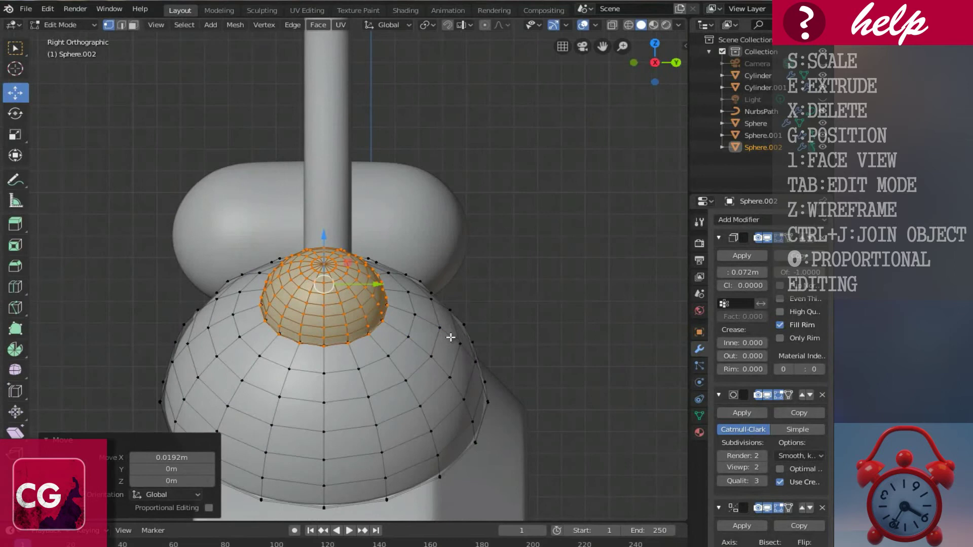
{"action": "scroll", "coordinate": [338, 351], "scroll_direction": "up", "scroll_amount": 5, "text": "shift"}
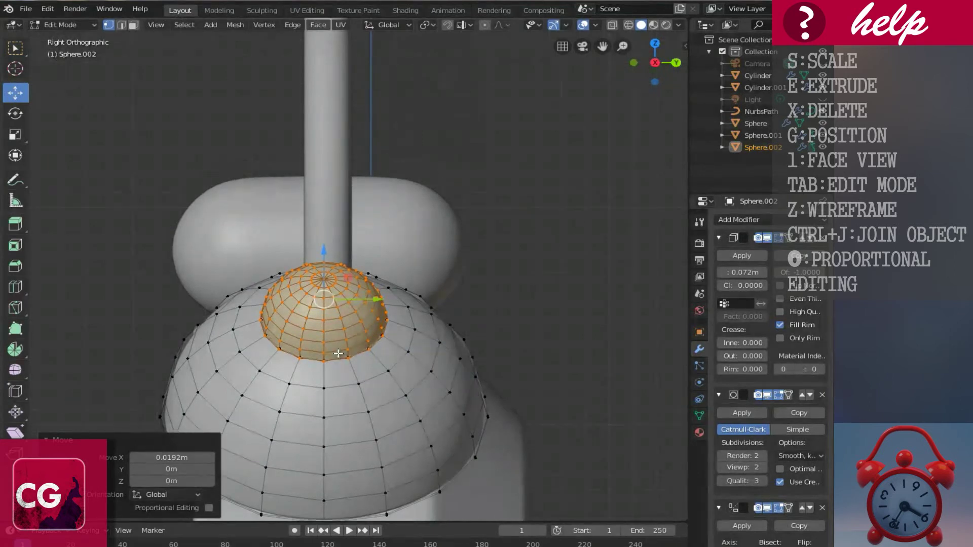
{"action": "key", "text": "Tab"}
- Move the end control point of the handle curve inward so the tube meets the small cap on the bell
{"action": "left_click", "coordinate": [332, 293]}
{"action": "middle_click_drag", "start_coordinate": [381, 302], "coordinate": [385, 387]}
{"action": "middle_click_drag", "start_coordinate": [348, 344], "coordinate": [449, 401]}
{"action": "key", "text": "Tab"}
{"action": "key", "text": "g"}
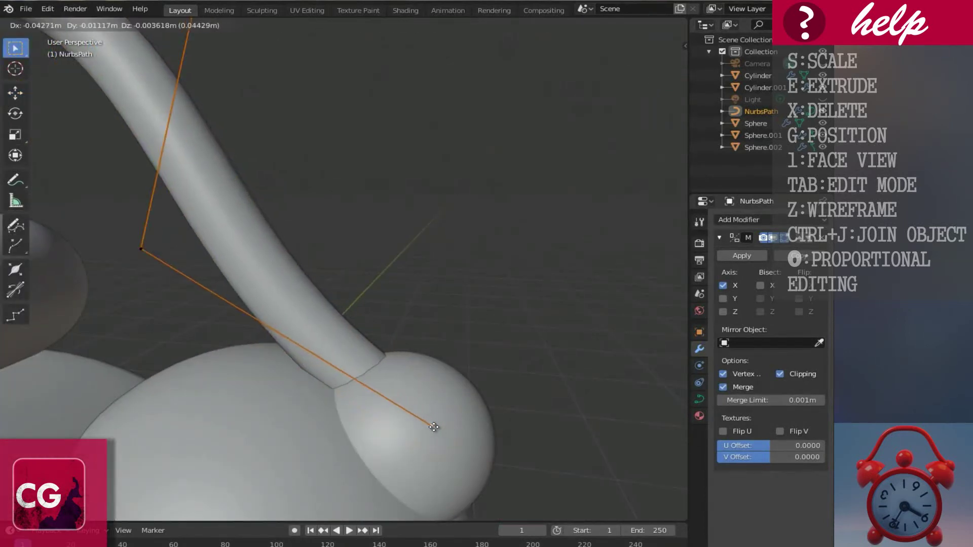
{"action": "left_click", "coordinate": [396, 423]}
{"action": "key", "text": "Tab"}
- Try a preview resolution of 20 on the handle curve
{"action": "key", "text": "Tab"}
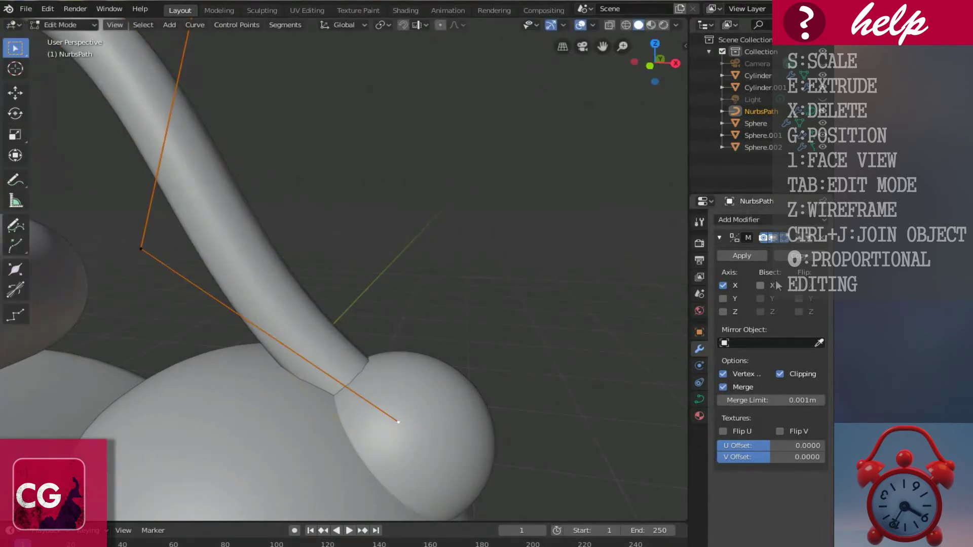
{"action": "left_click", "coordinate": [700, 399]}
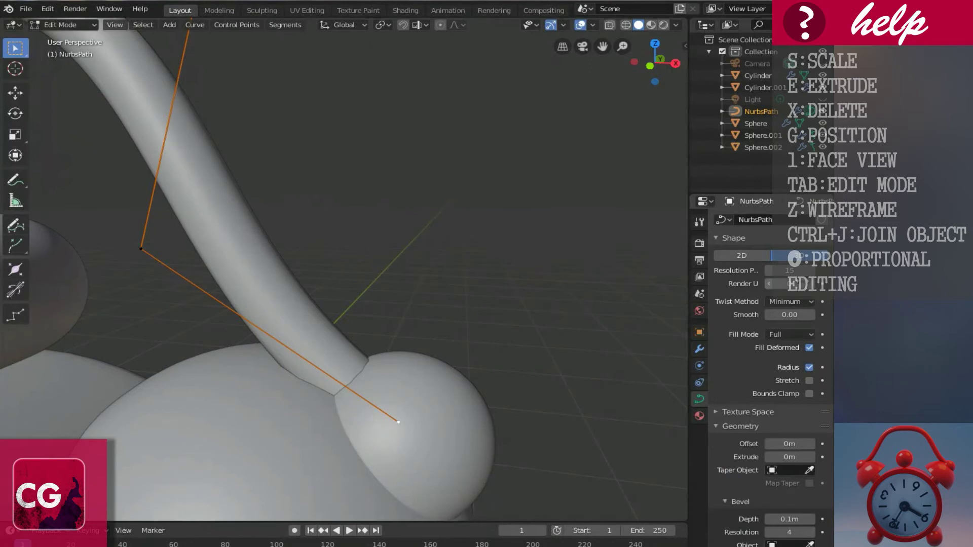
{"action": "left_click", "coordinate": [789, 272]}
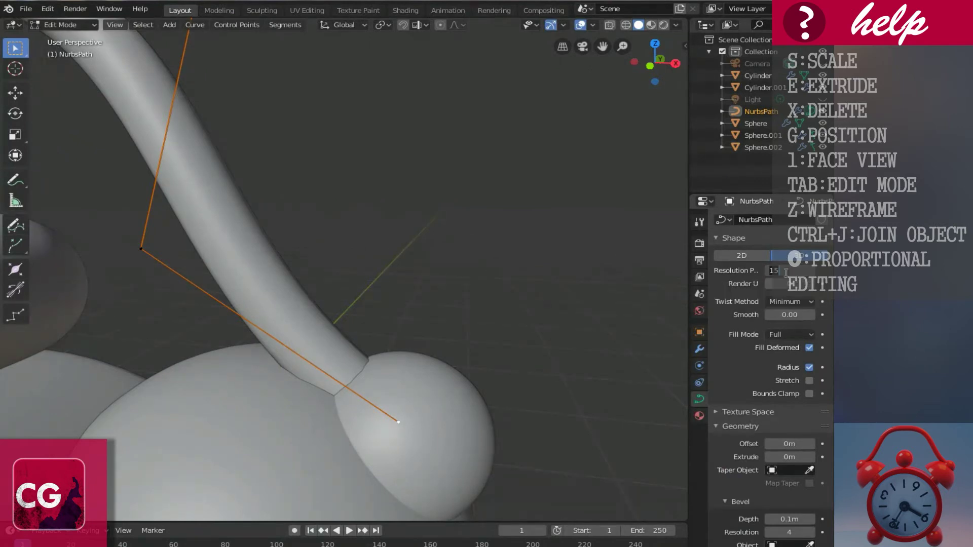
{"action": "key", "text": "Return"}
{"action": "scroll", "coordinate": [402, 385], "scroll_direction": "up", "scroll_amount": 2}
{"action": "key", "text": "Tab"}
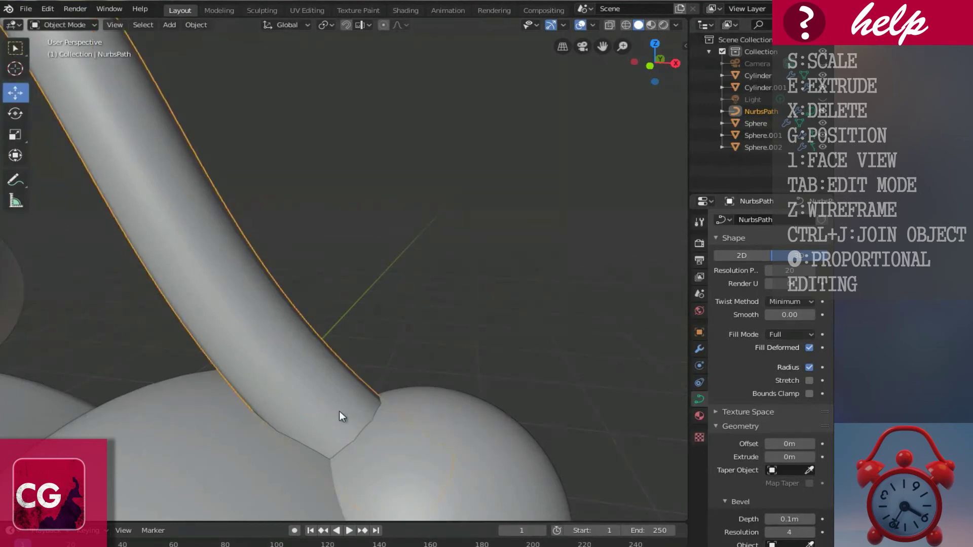
- Raise the handle curve's preview resolution to 30 and examine its end at the cap
{"action": "left_click", "coordinate": [794, 272]}
{"action": "type", "text": "30"}
{"action": "key", "text": "Return"}
{"action": "middle_click_drag", "start_coordinate": [403, 456], "coordinate": [391, 410], "text": "shift"}
{"action": "scroll", "coordinate": [391, 408], "scroll_direction": "up", "scroll_amount": 2}
{"action": "left_click", "coordinate": [412, 417]}
{"action": "left_click", "coordinate": [316, 378]}
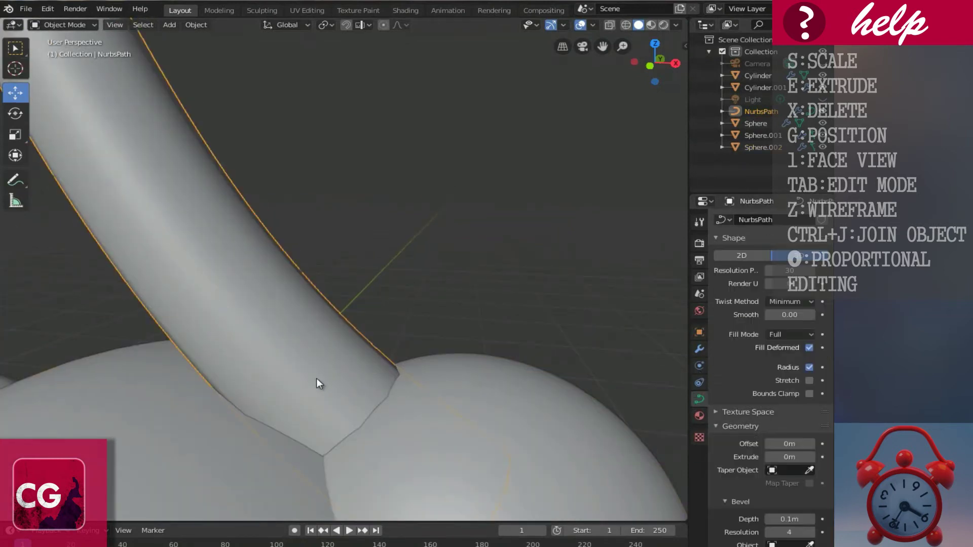
- Restore the handle curve's preview resolution to 15
{"action": "left_click", "coordinate": [789, 270]}
{"action": "key", "text": "Return"}
- Select the clock body and open its mesh for editing at the dial's centre vertex
{"action": "scroll", "coordinate": [256, 420], "scroll_direction": "down", "scroll_amount": 8}
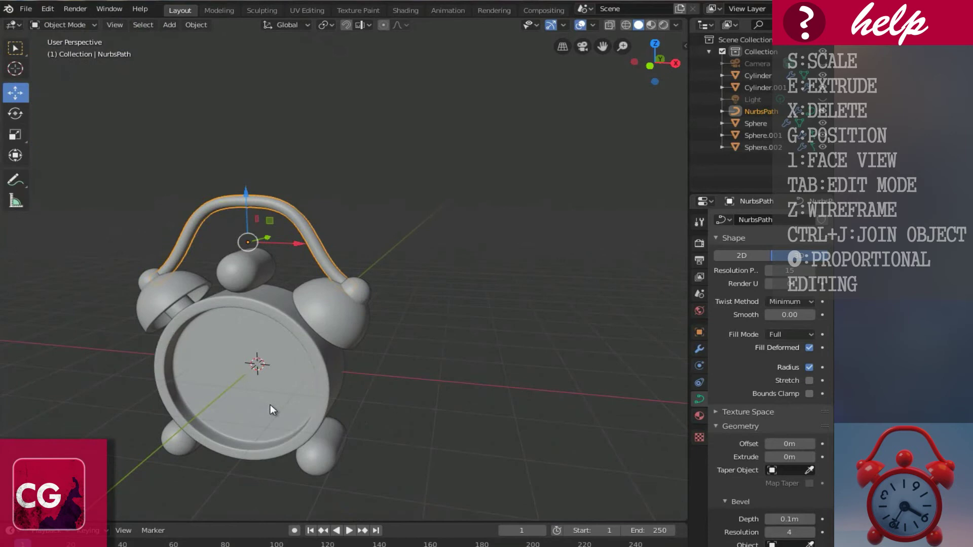
{"action": "scroll", "coordinate": [269, 395], "scroll_direction": "down", "scroll_amount": 6, "text": "ctrl"}
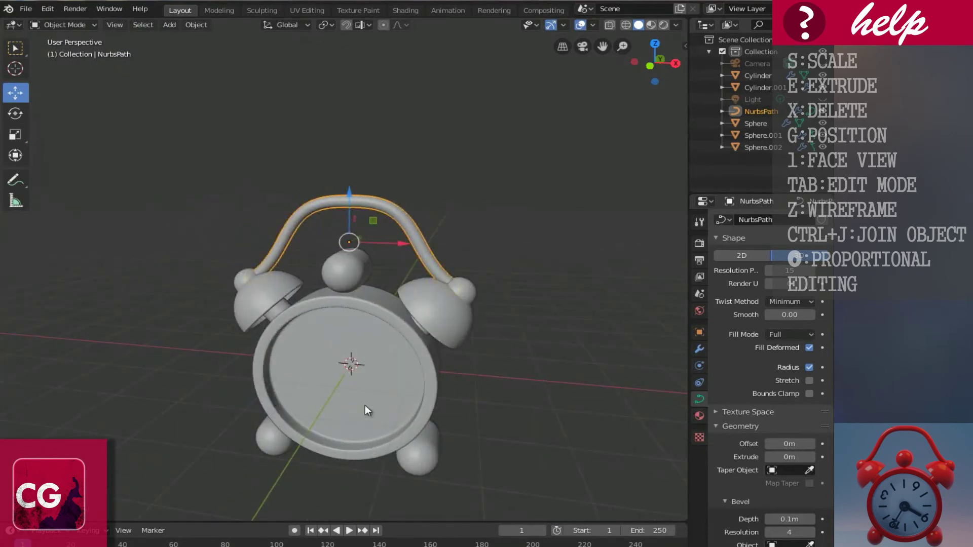
{"action": "scroll", "coordinate": [363, 363], "scroll_direction": "down", "scroll_amount": 6, "text": "shift"}
{"action": "scroll", "coordinate": [442, 397], "scroll_direction": "up", "scroll_amount": 2}
{"action": "left_click", "coordinate": [470, 422]}
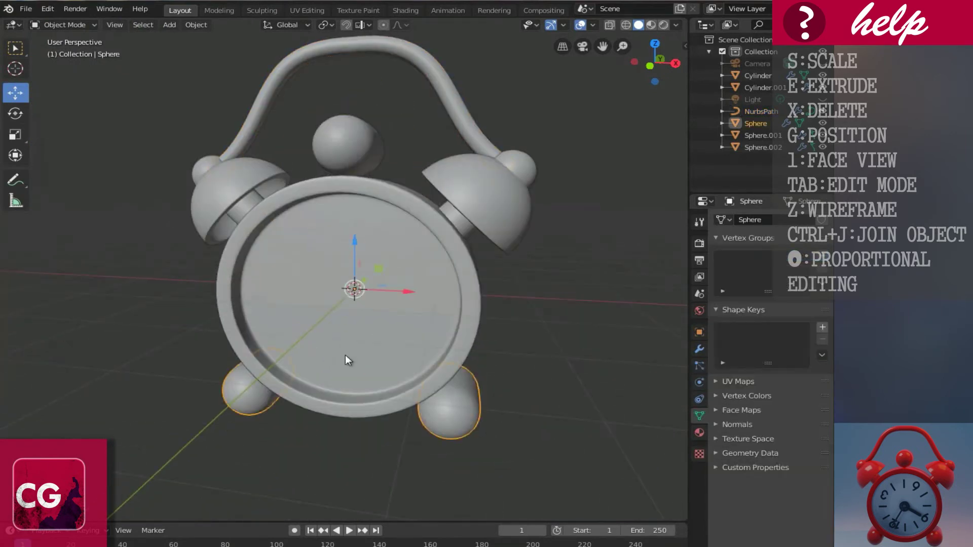
{"action": "scroll", "coordinate": [384, 343], "scroll_direction": "up", "scroll_amount": 2}
{"action": "middle_click_drag", "start_coordinate": [384, 343], "coordinate": [403, 320]}
{"action": "left_click", "coordinate": [337, 327]}
{"action": "scroll", "coordinate": [404, 320], "scroll_direction": "up", "scroll_amount": 2}
{"action": "key", "text": "Tab"}
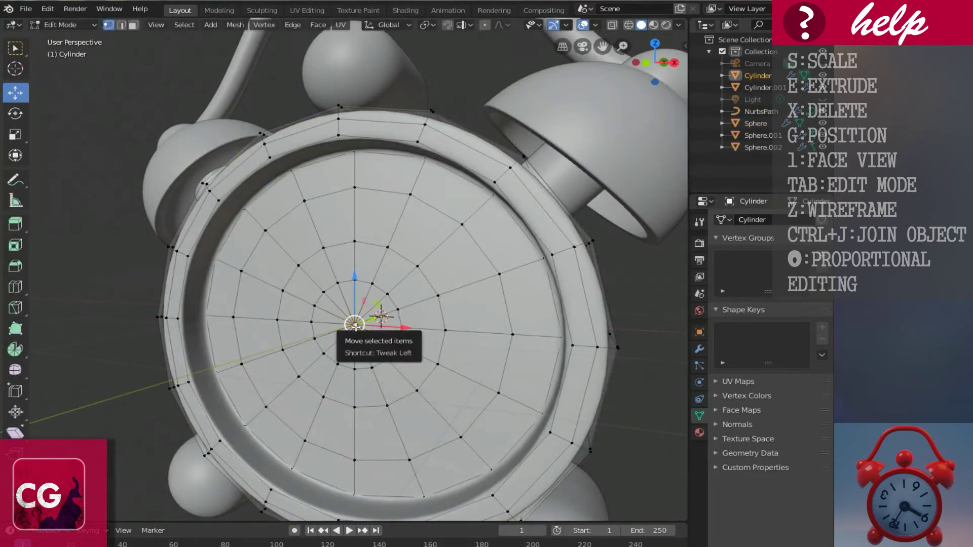
- Grow the selection three times from the centre vertex to cover the rings of dial faces
{"action": "mouse_move", "coordinate": [355, 327]}
{"action": "middle_mouse_down"}
{"action": "mouse_move", "coordinate": [312, 315]}
{"action": "mouse_move", "coordinate": [339, 317]}
{"action": "middle_mouse_up"}
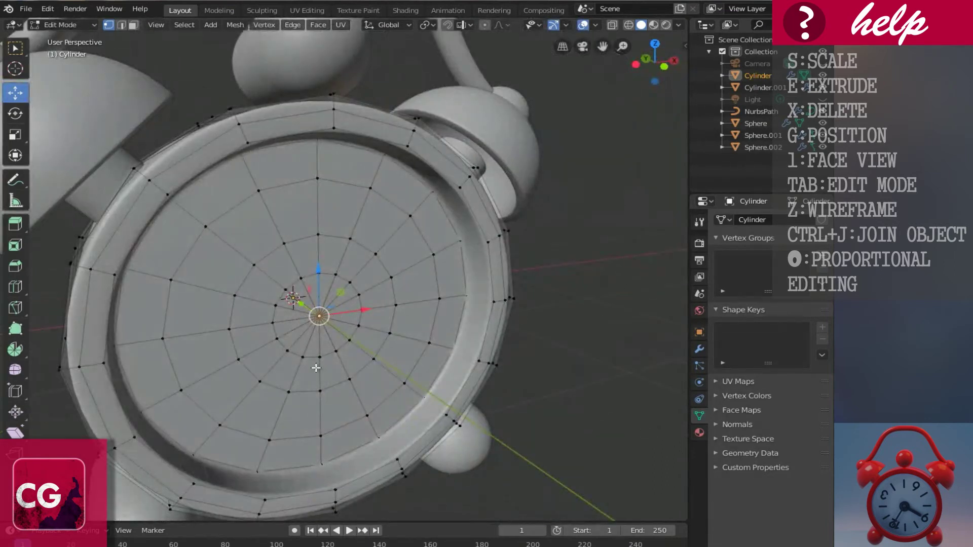
{"action": "scroll", "coordinate": [316, 368], "scroll_direction": "up", "scroll_amount": 2}
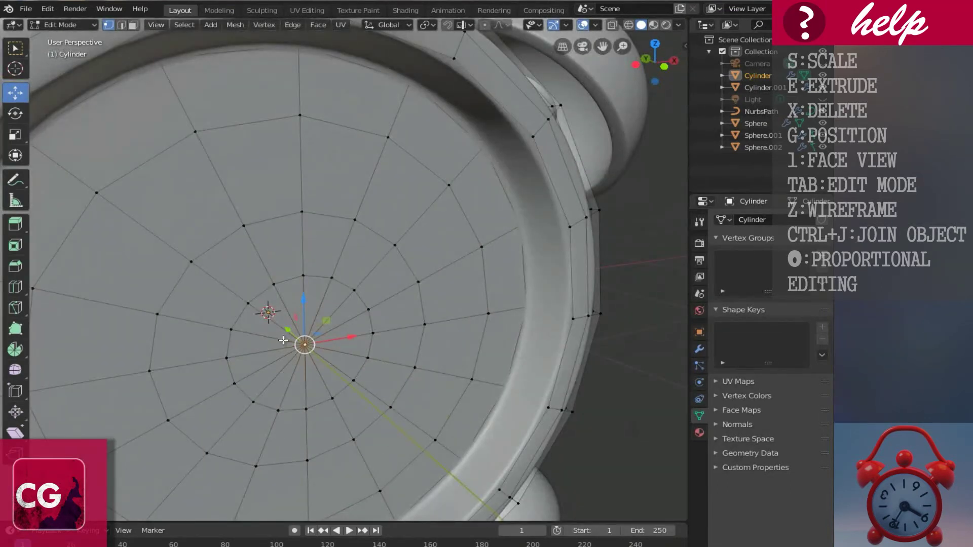
{"action": "scroll", "coordinate": [283, 340], "scroll_direction": "down", "scroll_amount": 4}
{"action": "scroll", "coordinate": [295, 337], "scroll_direction": "up", "scroll_amount": 3}
{"action": "key", "text": "ctrl+KP_Add"}
{"action": "key", "text": "ctrl+KP_Add"}
{"action": "key", "text": "ctrl+KP_Add"}
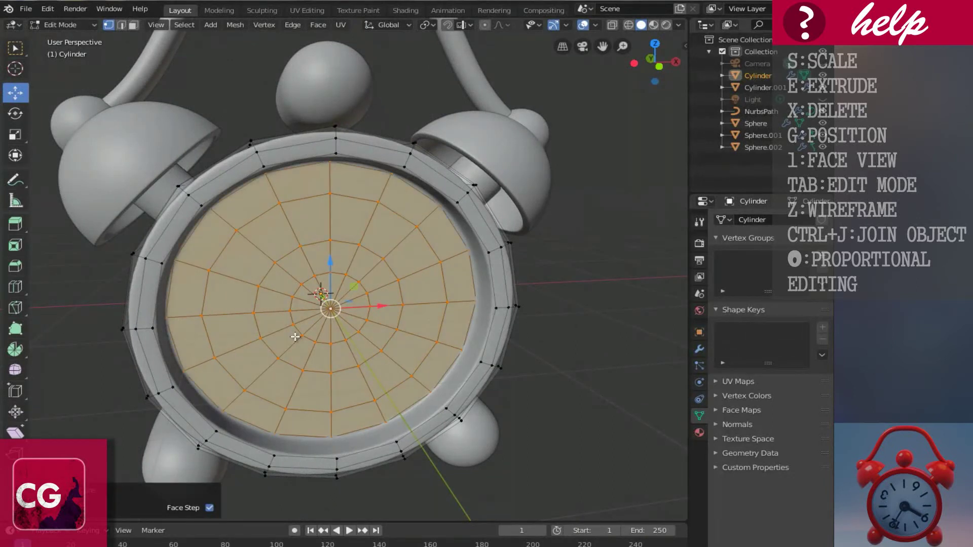
- Show the clock body's Subdivision modifier on the editing cage and grow the dial selection by one more ring
{"action": "left_click", "coordinate": [700, 349]}
{"action": "left_click", "coordinate": [789, 238]}
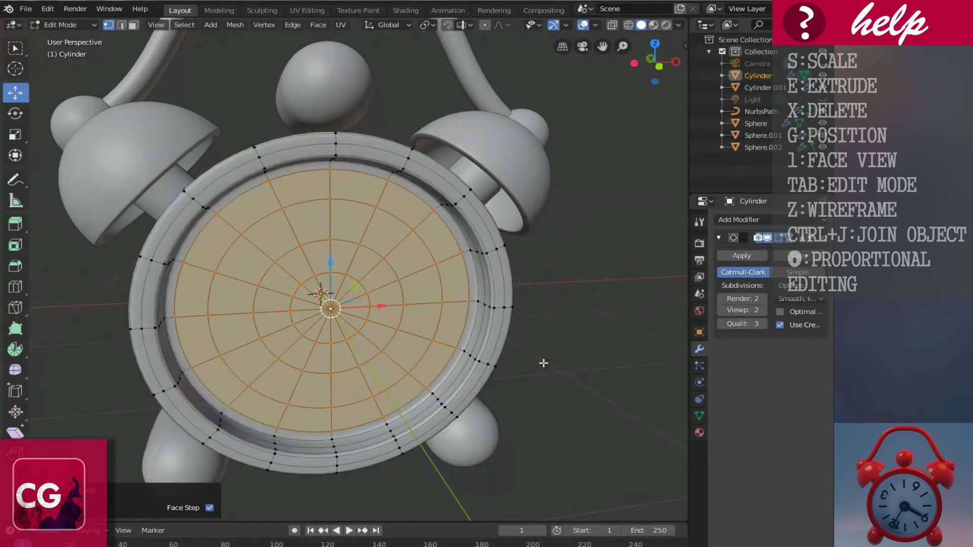
{"action": "scroll", "coordinate": [358, 404], "scroll_direction": "up", "scroll_amount": 1}
{"action": "key", "text": "ctrl+KP_Add"}
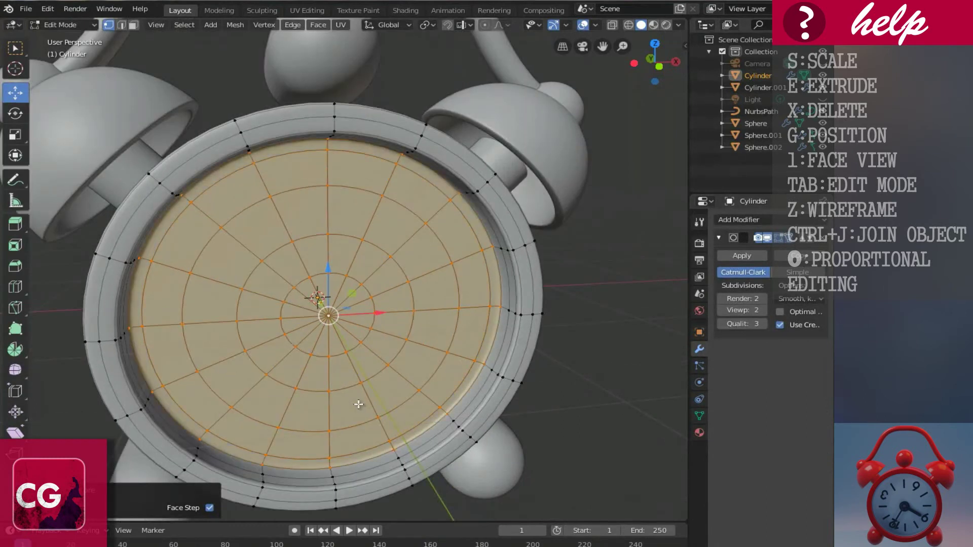
- Duplicate the selected dial faces and move the copy about 0.68 m forward along negative Y, in front of the clock
{"action": "middle_click_drag", "start_coordinate": [300, 399], "coordinate": [392, 381]}
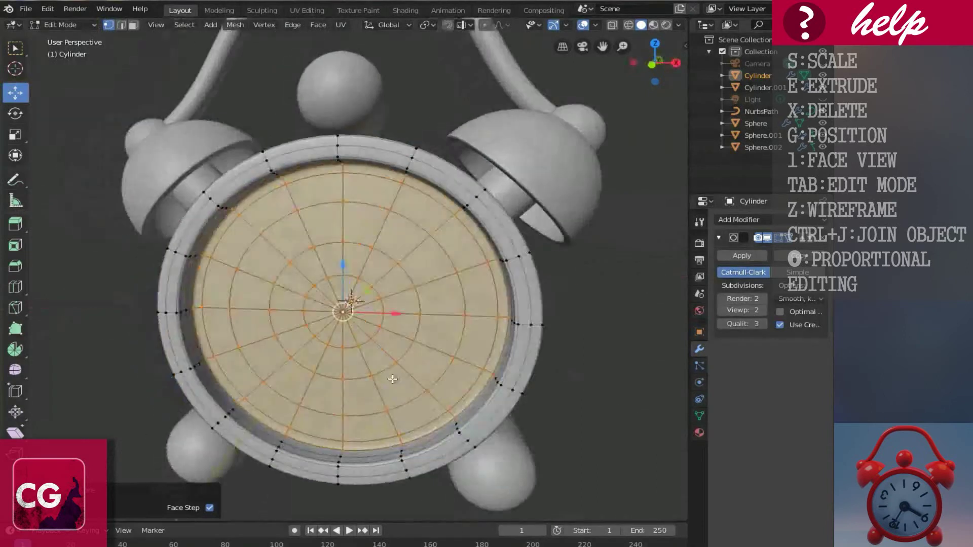
{"action": "key", "text": "shift+d"}
{"action": "right_click", "coordinate": [419, 376]}
{"action": "middle_click_drag", "start_coordinate": [507, 355], "coordinate": [437, 345]}
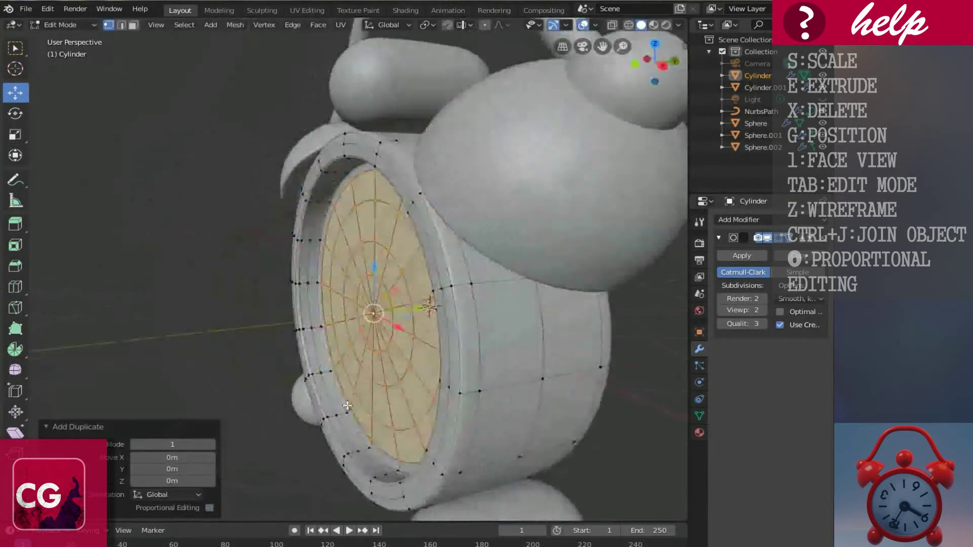
{"action": "left_click_drag", "start_coordinate": [422, 312], "coordinate": [365, 320]}
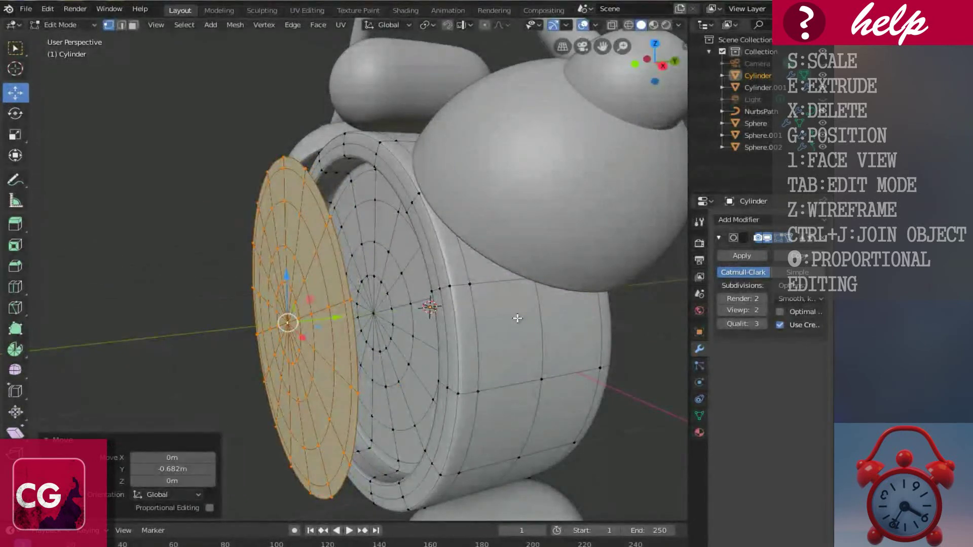
- Separate the duplicated dial disc into its own object and return to Object Mode
{"action": "key", "text": "p"}
{"action": "left_click", "coordinate": [463, 347]}
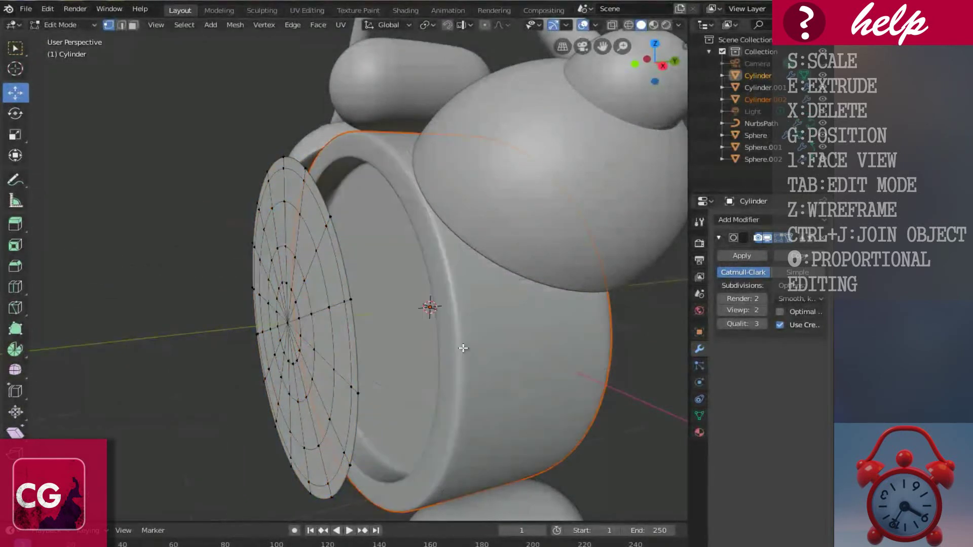
{"action": "middle_click_drag", "start_coordinate": [375, 401], "coordinate": [374, 366]}
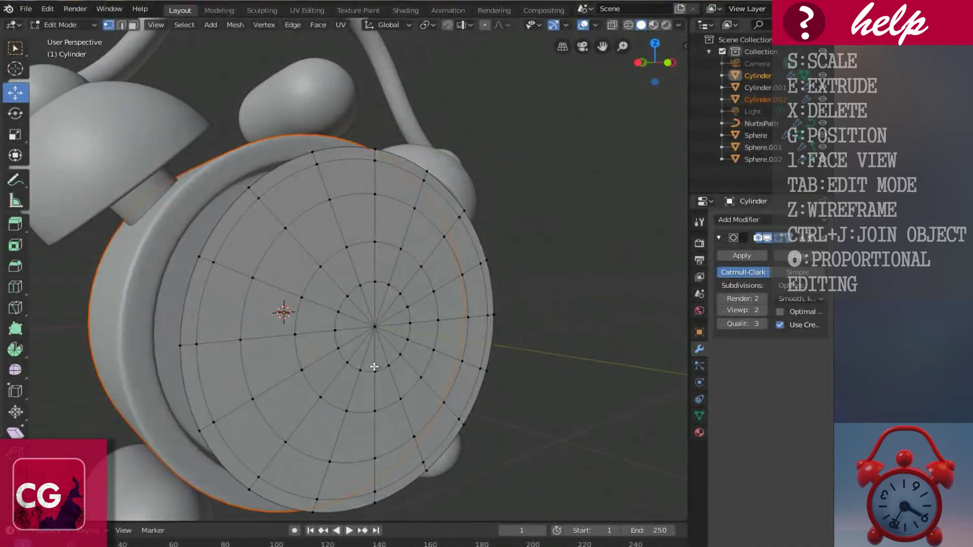
{"action": "key", "text": "Tab"}
- Set the separated dial disc's origin to its own geometry
{"action": "left_click", "coordinate": [378, 366]}
{"action": "middle_click_drag", "start_coordinate": [515, 337], "coordinate": [446, 347]}
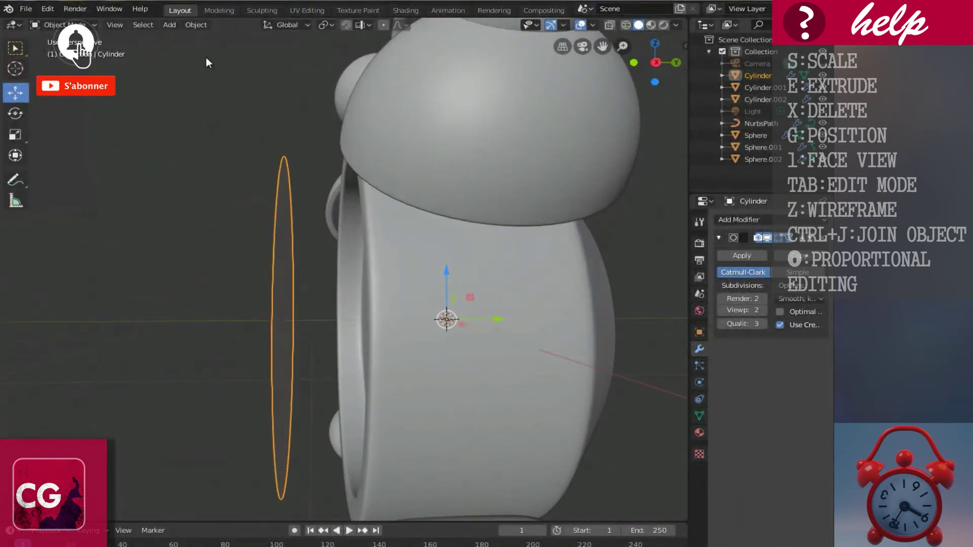
{"action": "left_click", "coordinate": [196, 27]}
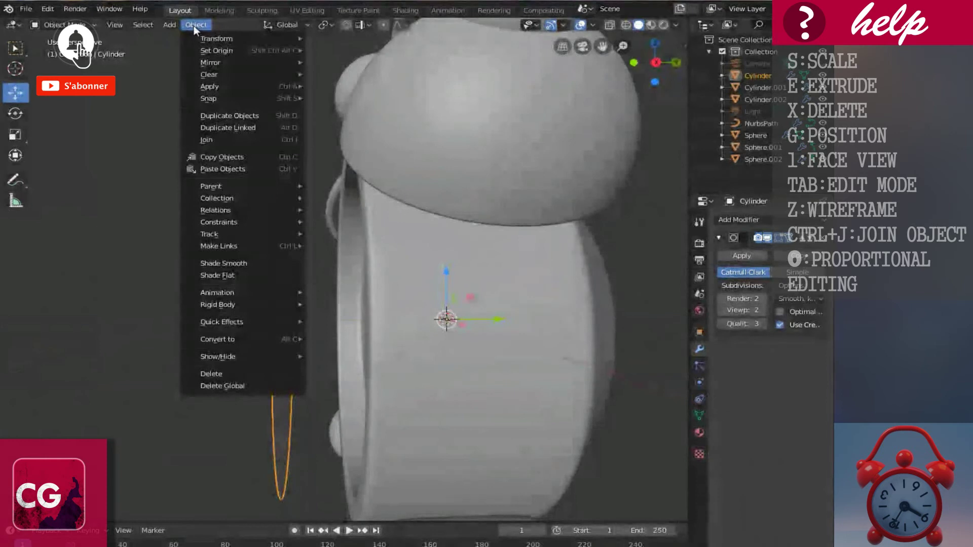
{"action": "mouse_move", "coordinate": [208, 52]}
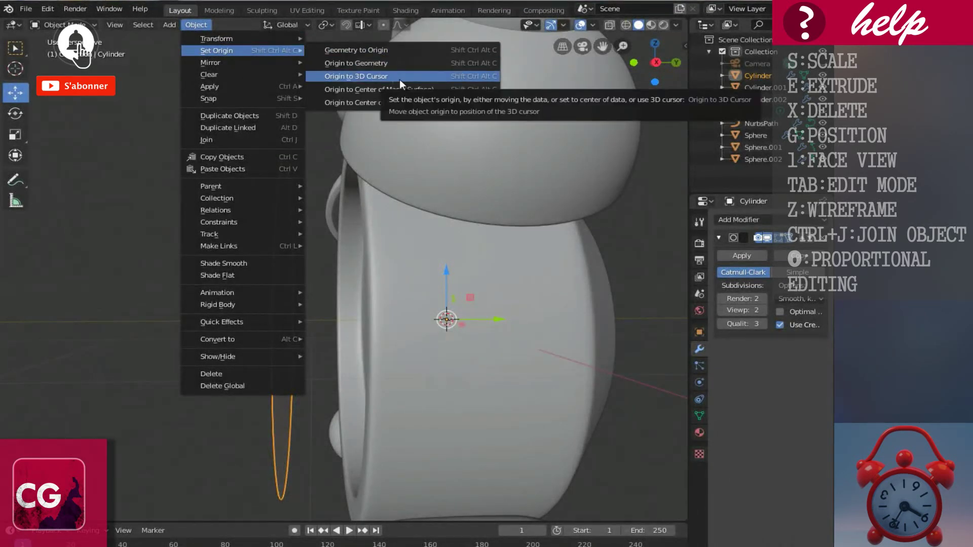
{"action": "left_click", "coordinate": [390, 64]}
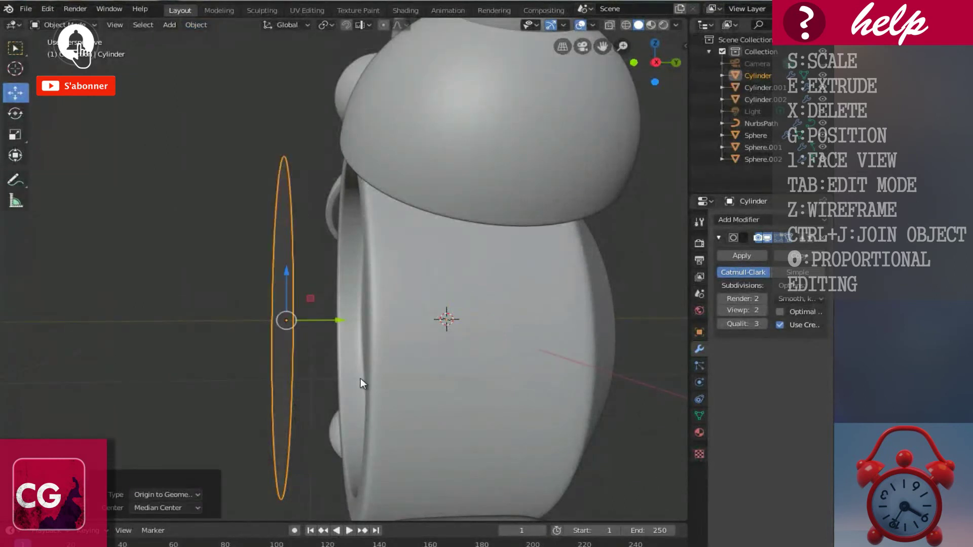
- Add a Solidify modifier to the disc and place it above the Subdivision modifier in the stack
{"action": "left_click", "coordinate": [759, 217]}
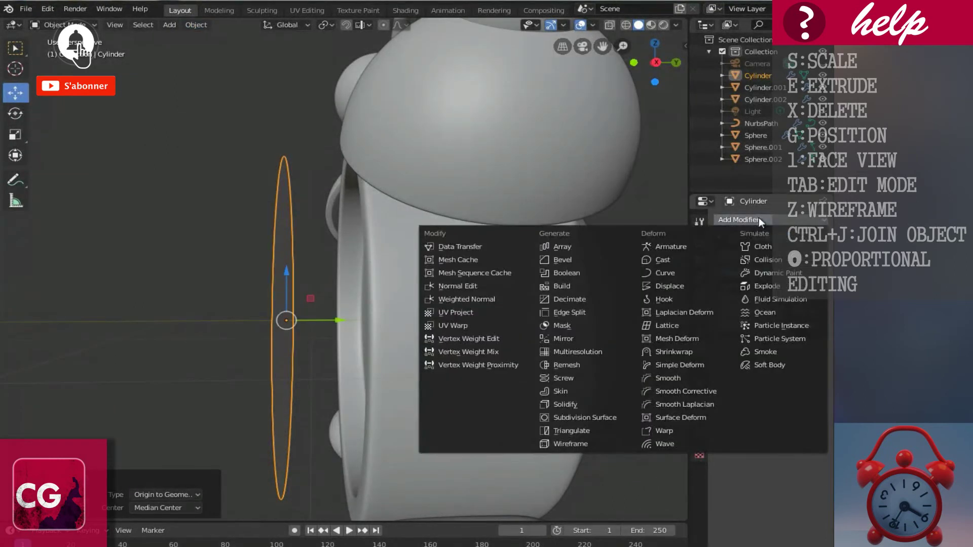
{"action": "left_click", "coordinate": [579, 405]}
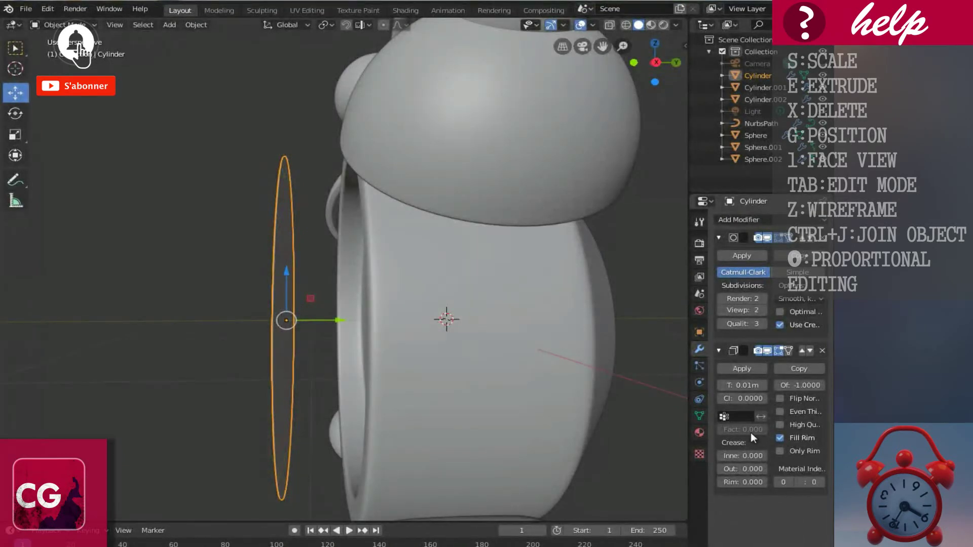
{"action": "left_click", "coordinate": [802, 351]}
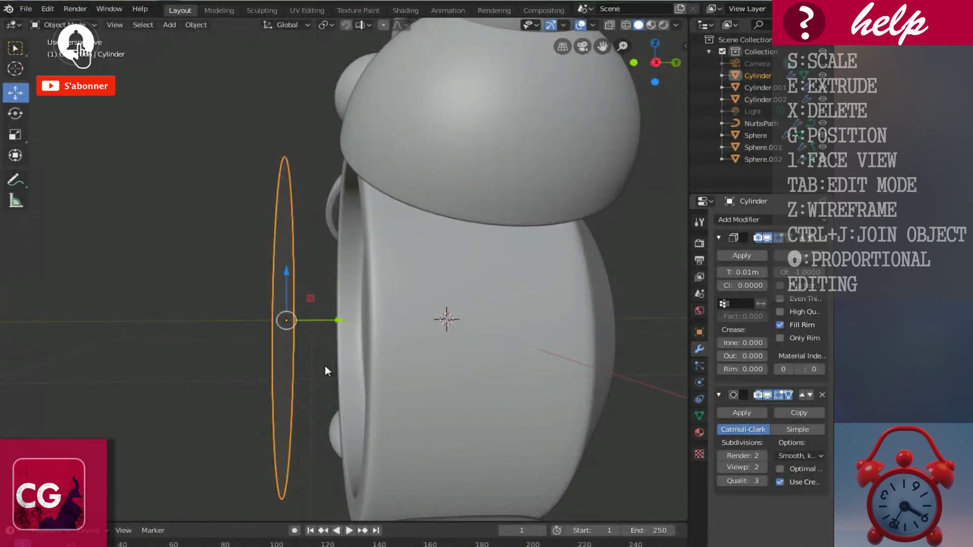
- Set the disc's Solidify thickness to 0.08 m and apply that modifier
{"action": "middle_click_drag", "start_coordinate": [260, 334], "coordinate": [296, 342]}
{"action": "scroll", "coordinate": [378, 369], "scroll_direction": "up", "scroll_amount": 1}
{"action": "middle_click_drag", "start_coordinate": [368, 366], "coordinate": [333, 339]}
{"action": "scroll", "coordinate": [334, 339], "scroll_direction": "up", "scroll_amount": 1}
{"action": "left_click_drag", "start_coordinate": [752, 278], "coordinate": [749, 276]}
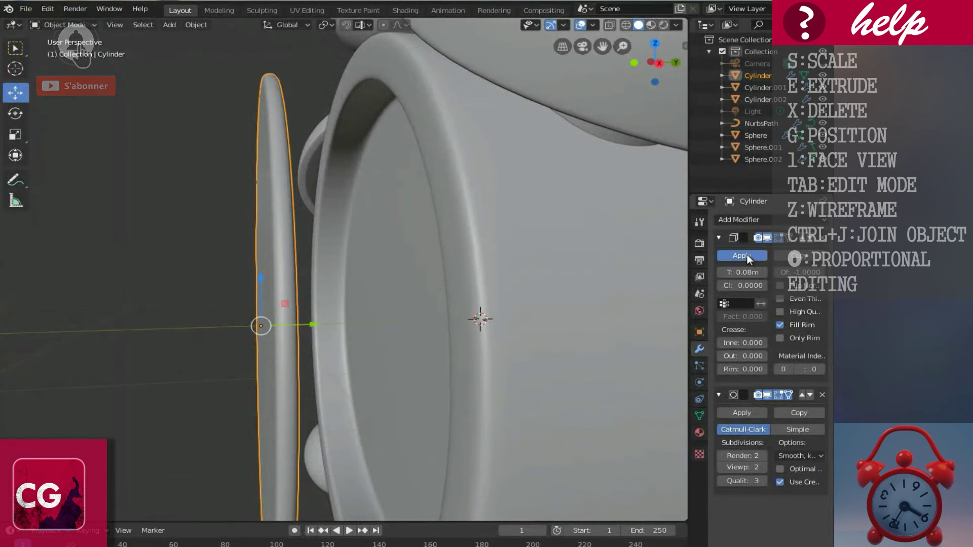
{"action": "left_click", "coordinate": [749, 255]}
- Enter Edit Mode on the thickened disc and show its Subdivision modifier on the editing cage
{"action": "scroll", "coordinate": [333, 361], "scroll_direction": "down", "scroll_amount": 3, "text": "shift"}
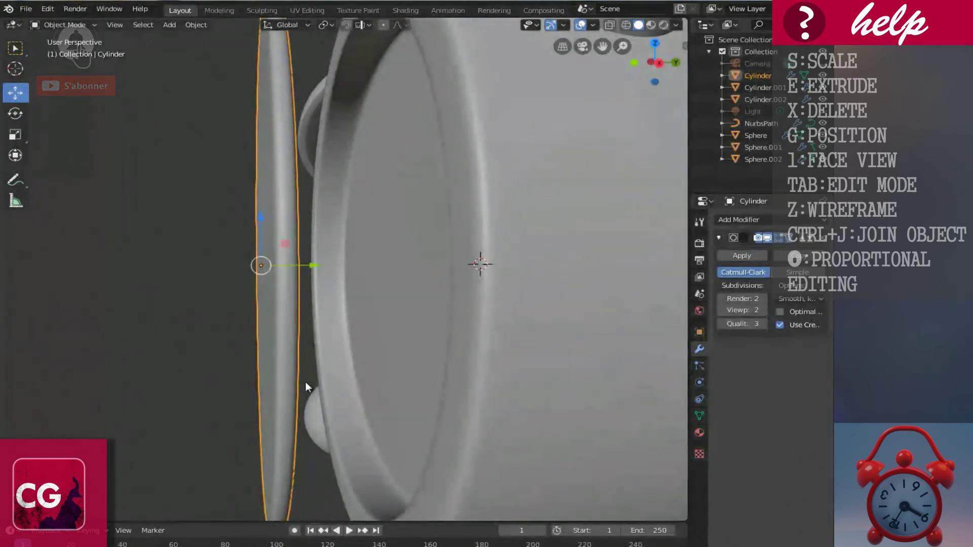
{"action": "key", "text": "Tab"}
{"action": "middle_click_drag", "start_coordinate": [305, 382], "coordinate": [295, 372]}
{"action": "left_click", "coordinate": [790, 238]}
{"action": "middle_click_drag", "start_coordinate": [337, 318], "coordinate": [311, 318]}
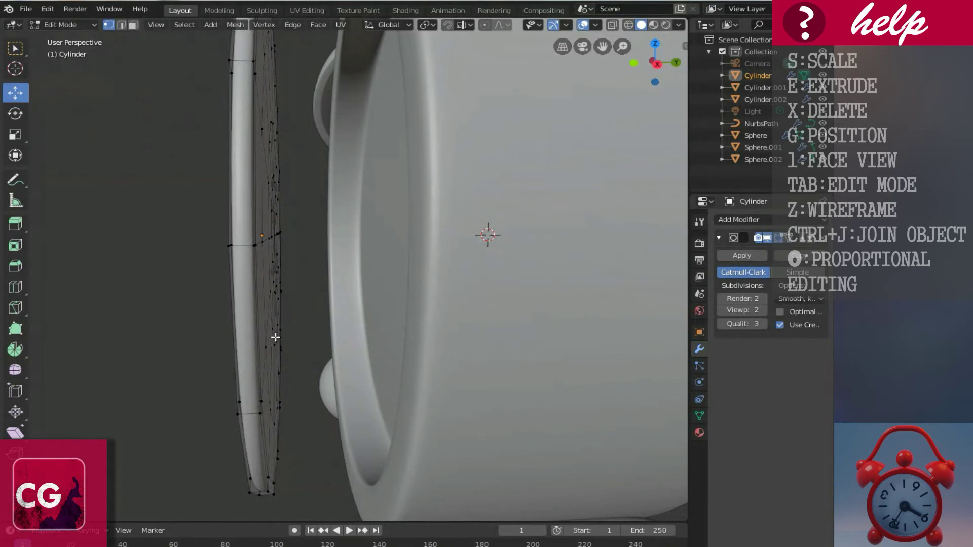
- Add supporting edge loops around the disc's rim, one slid about -0.63 and one near the opposite edge, and return to Object Mode
{"action": "key", "text": "ctrl+r"}
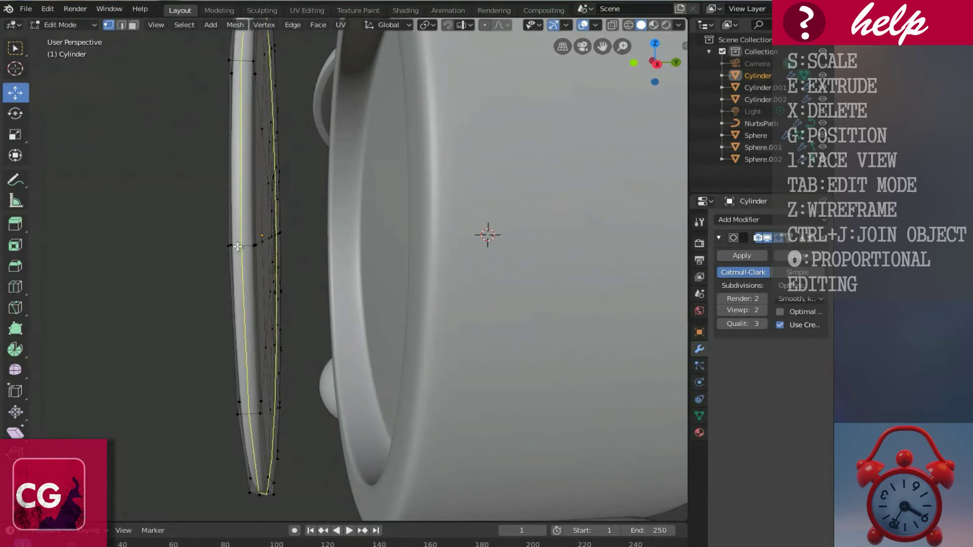
{"action": "left_click", "coordinate": [237, 254]}
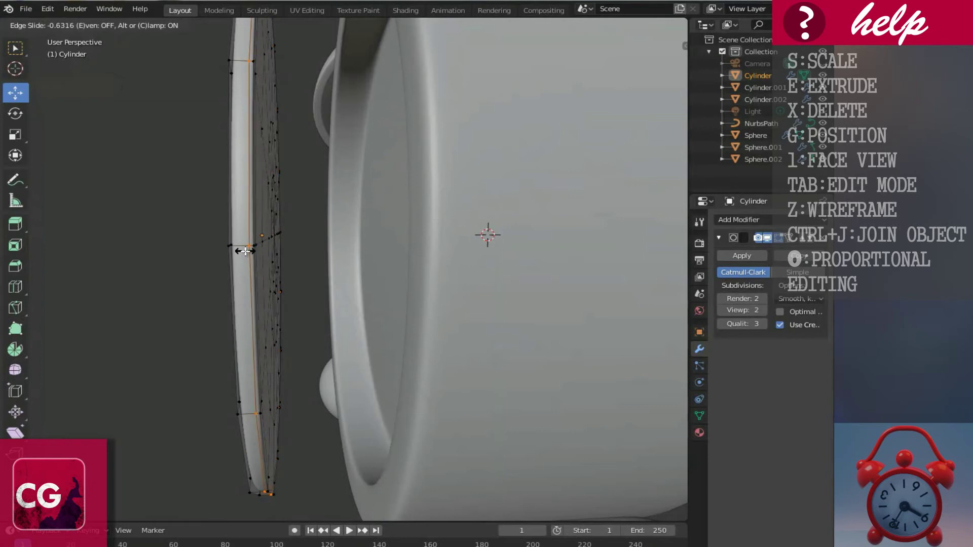
{"action": "left_click", "coordinate": [246, 250]}
{"action": "key", "text": "g"}
{"action": "key", "text": "g"}
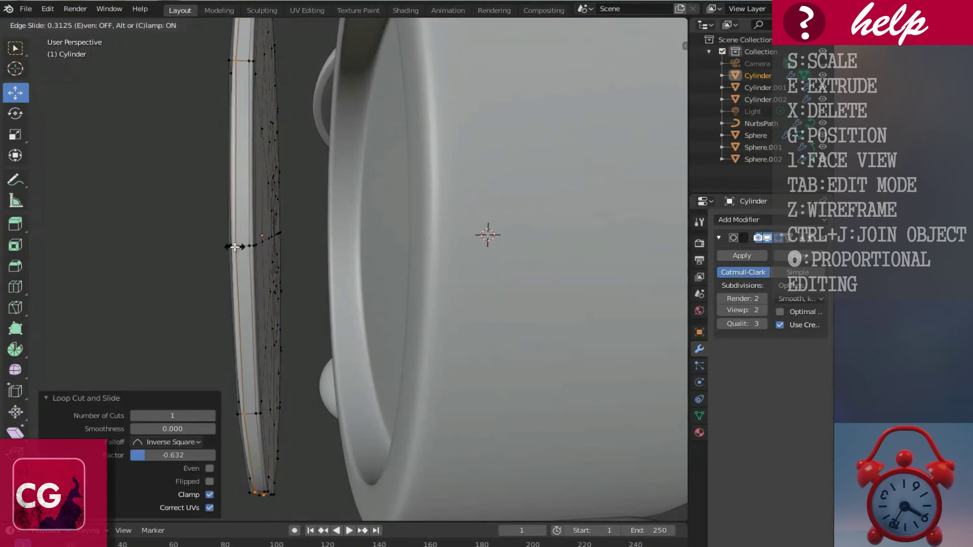
{"action": "left_click", "coordinate": [234, 247]}
{"action": "middle_click_drag", "start_coordinate": [262, 232], "coordinate": [321, 311]}
{"action": "key", "text": "Tab"}
- Move the disc farther forward along negative Y to clear the view of the clock's dial
{"action": "left_click", "coordinate": [297, 375]}
{"action": "left_click", "coordinate": [403, 263]}
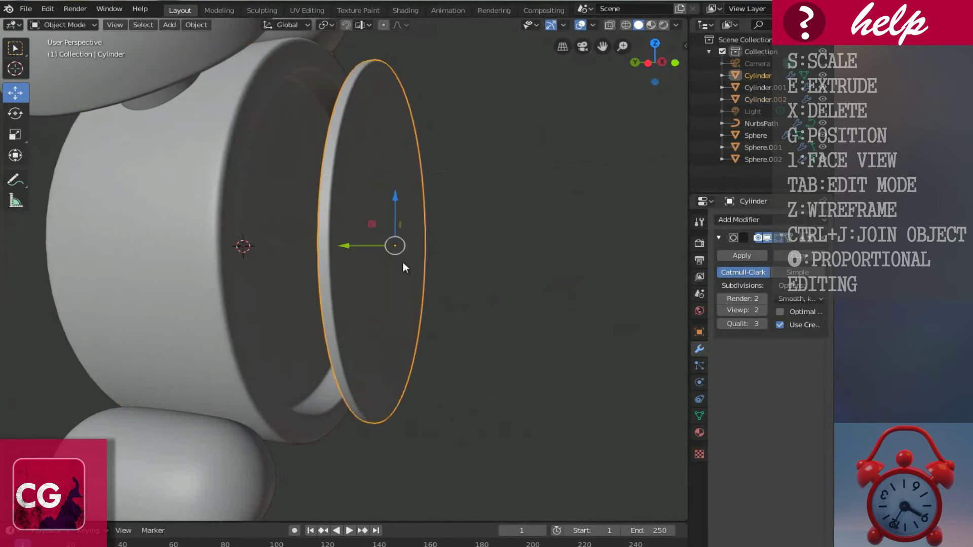
{"action": "left_click_drag", "start_coordinate": [354, 248], "coordinate": [530, 248]}
{"action": "middle_click_drag", "start_coordinate": [305, 262], "coordinate": [267, 268]}
- Select the edge loop where the clock body's dial meets the inner rim wall and mark it as a seam
{"action": "left_click", "coordinate": [259, 275]}
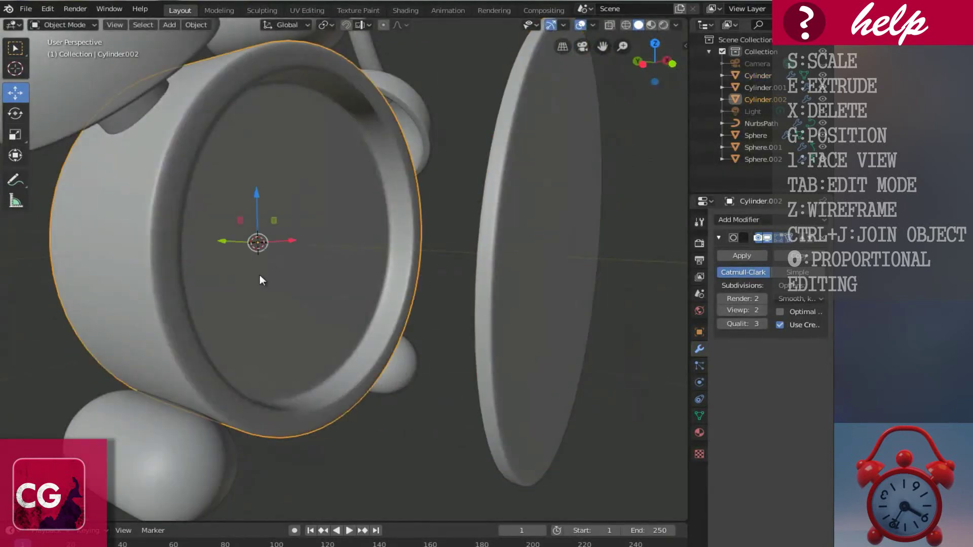
{"action": "key", "text": "Tab"}
{"action": "scroll", "coordinate": [263, 279], "scroll_direction": "up", "scroll_amount": 2}
{"action": "scroll", "coordinate": [263, 279], "scroll_direction": "up", "scroll_amount": 2}
{"action": "middle_click_drag", "start_coordinate": [376, 280], "coordinate": [404, 454]}
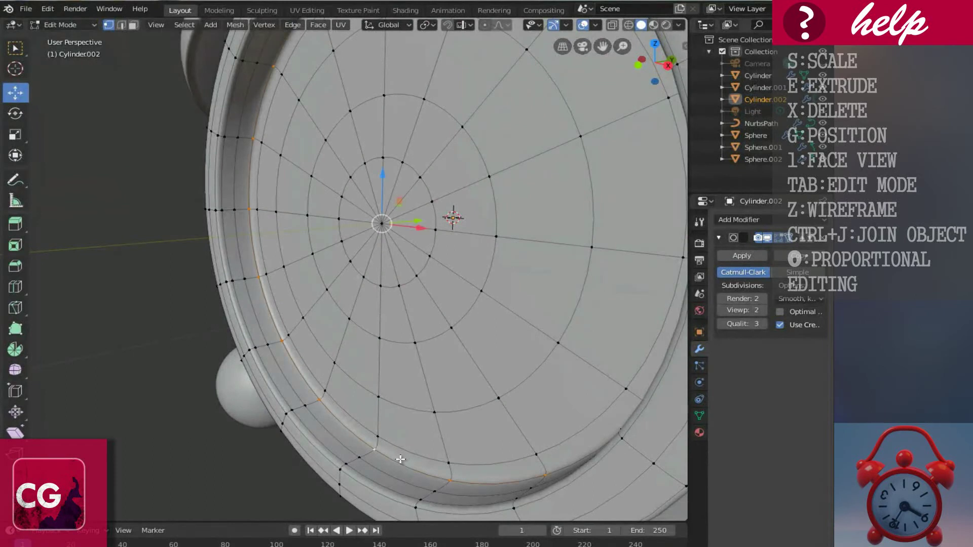
{"action": "middle_click_drag", "start_coordinate": [467, 356], "coordinate": [454, 313]}
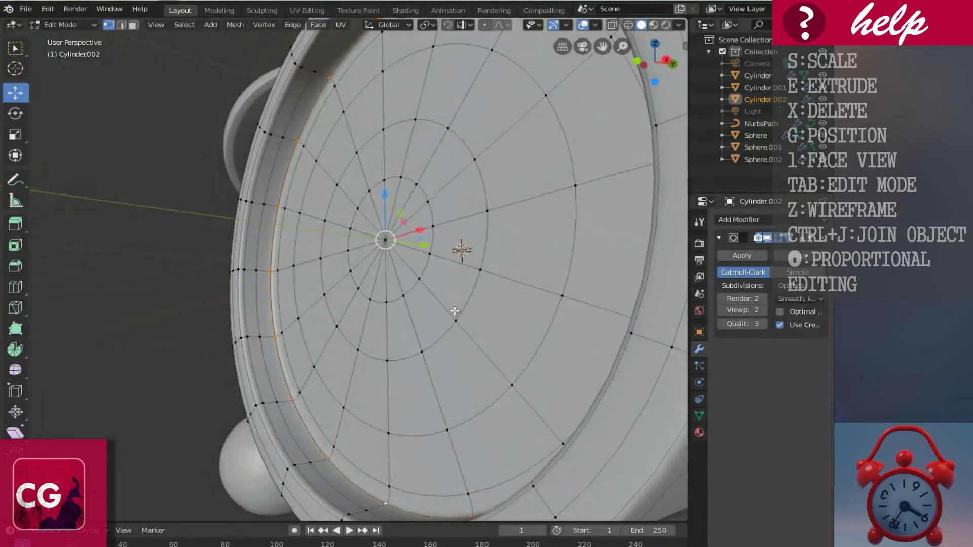
{"action": "key", "text": "ctrl+e"}
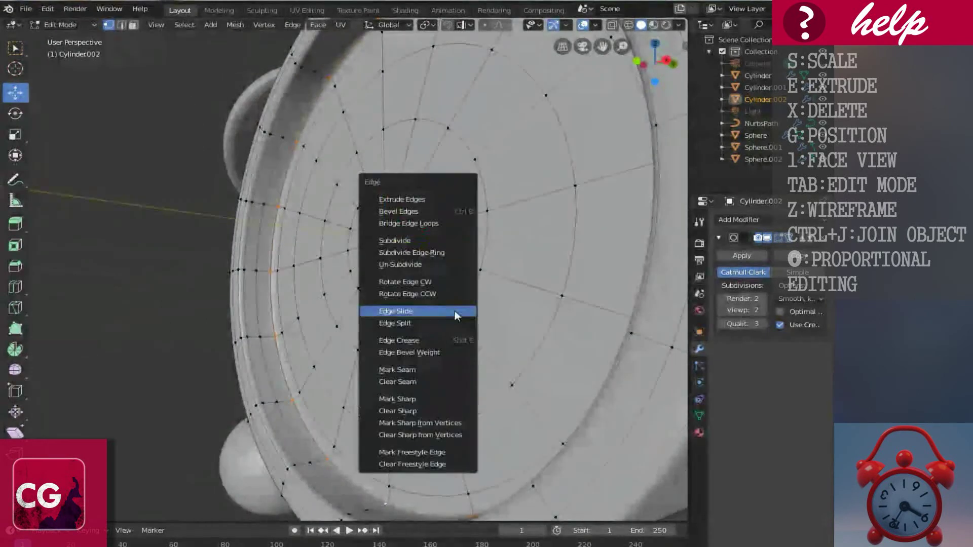
{"action": "left_click", "coordinate": [400, 370]}
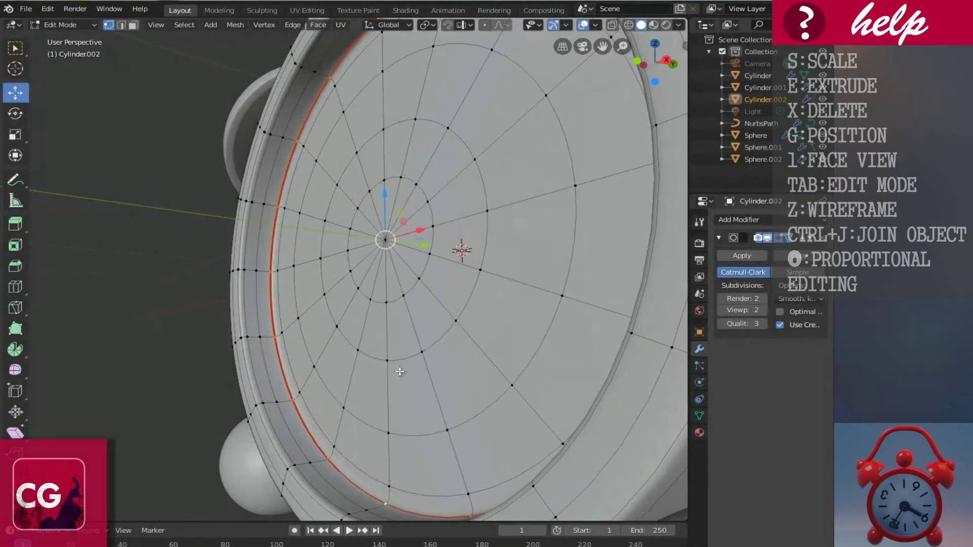
- Select the clock body's entire linked mesh, unwrap its UVs and return to Object Mode
{"action": "scroll", "coordinate": [403, 362], "scroll_direction": "down", "scroll_amount": 5}
{"action": "middle_click_drag", "start_coordinate": [403, 362], "coordinate": [466, 284]}
{"action": "key", "text": "l"}
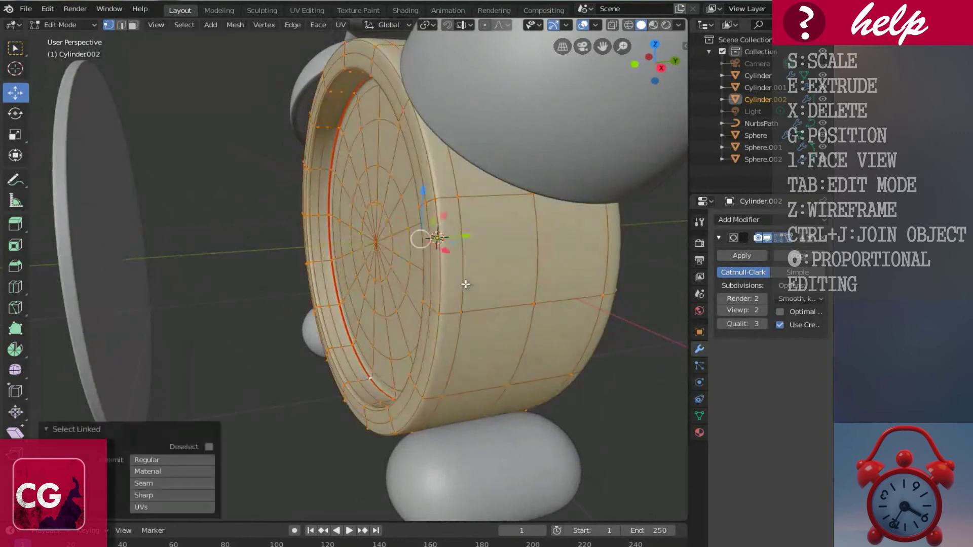
{"action": "key", "text": "u"}
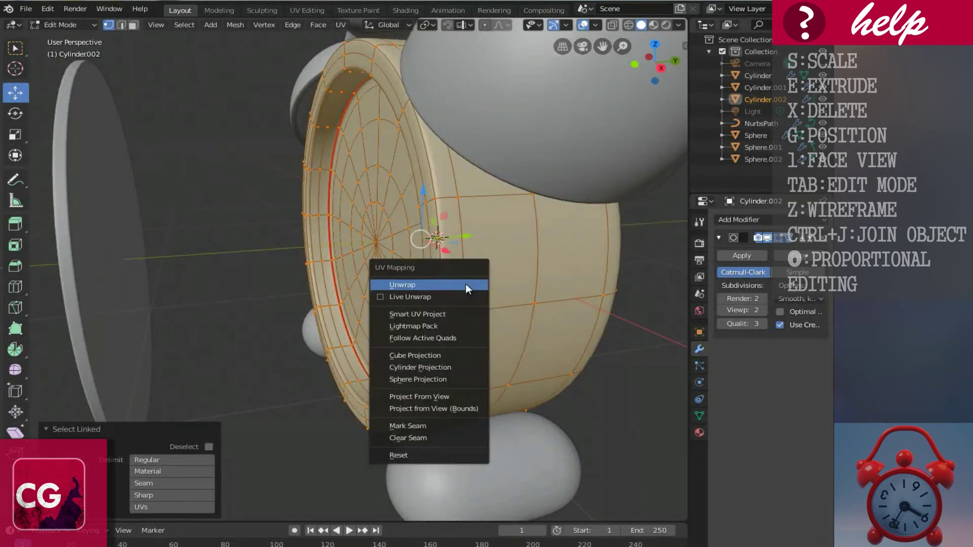
{"action": "left_click", "coordinate": [462, 284]}
{"action": "key", "text": "Tab"}
- Move the front disc about 1.59 m back along Y so it fits inside the clock's rim
{"action": "middle_click_drag", "start_coordinate": [273, 329], "coordinate": [431, 332]}
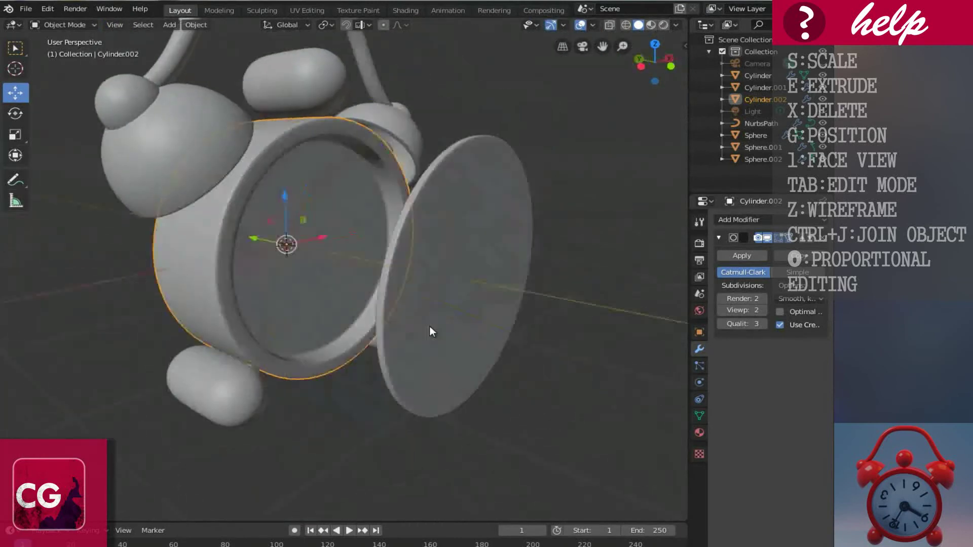
{"action": "left_click", "coordinate": [442, 321]}
{"action": "middle_click_drag", "start_coordinate": [515, 320], "coordinate": [545, 337]}
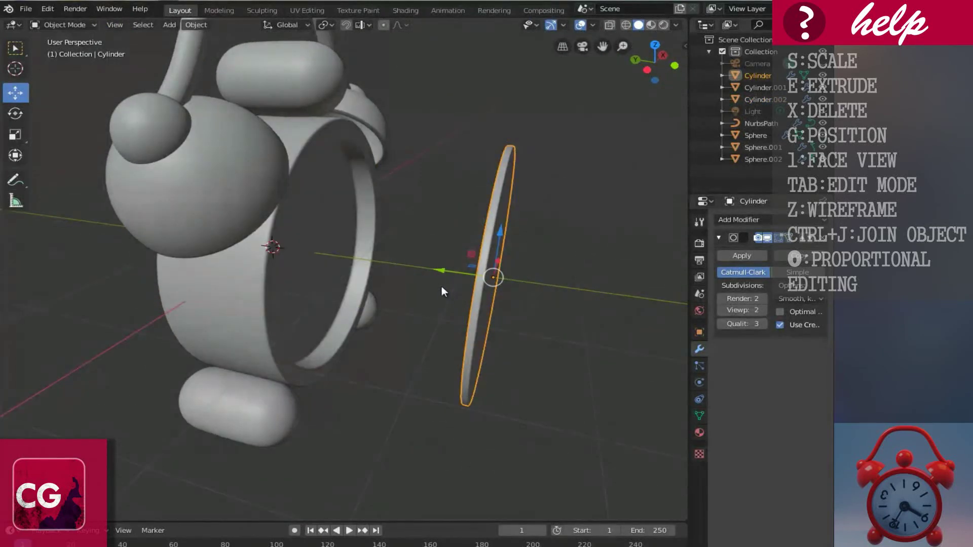
{"action": "key", "text": "g"}
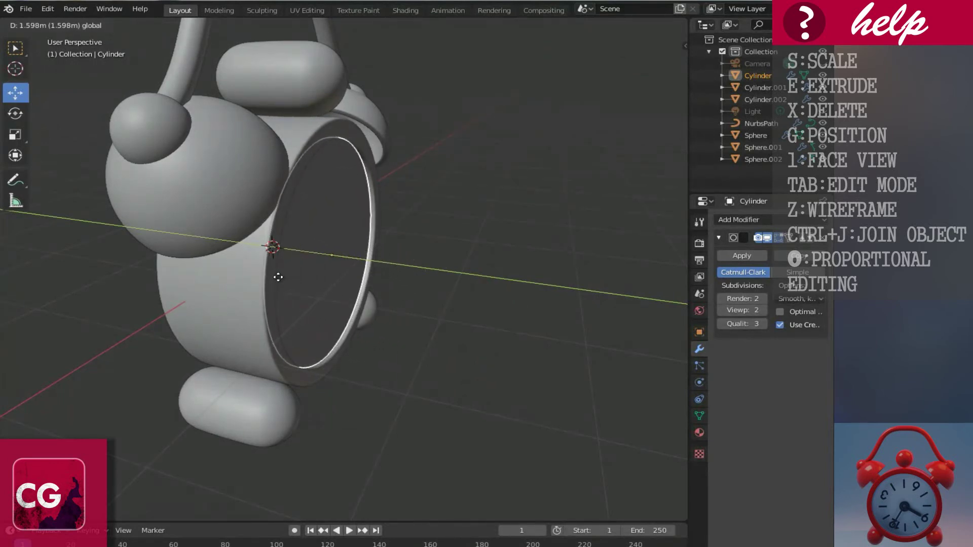
{"action": "left_click", "coordinate": [280, 277]}
{"action": "middle_click_drag", "start_coordinate": [280, 278], "coordinate": [380, 260]}
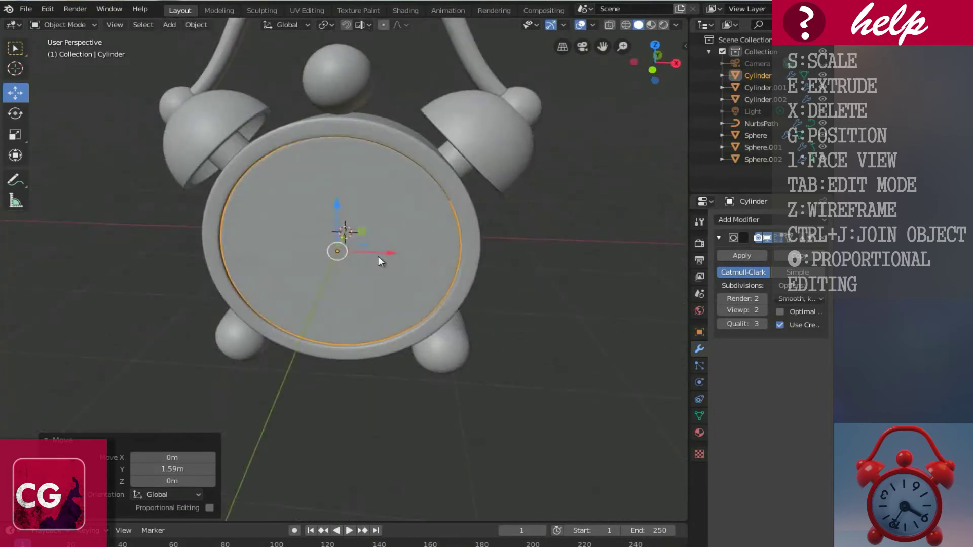
- Select the clock body and create a new material for it in the Shading workspace
{"action": "left_click", "coordinate": [467, 253]}
{"action": "scroll", "coordinate": [336, 197], "scroll_direction": "down", "scroll_amount": 3}
{"action": "middle_click_drag", "start_coordinate": [336, 198], "coordinate": [398, 185]}
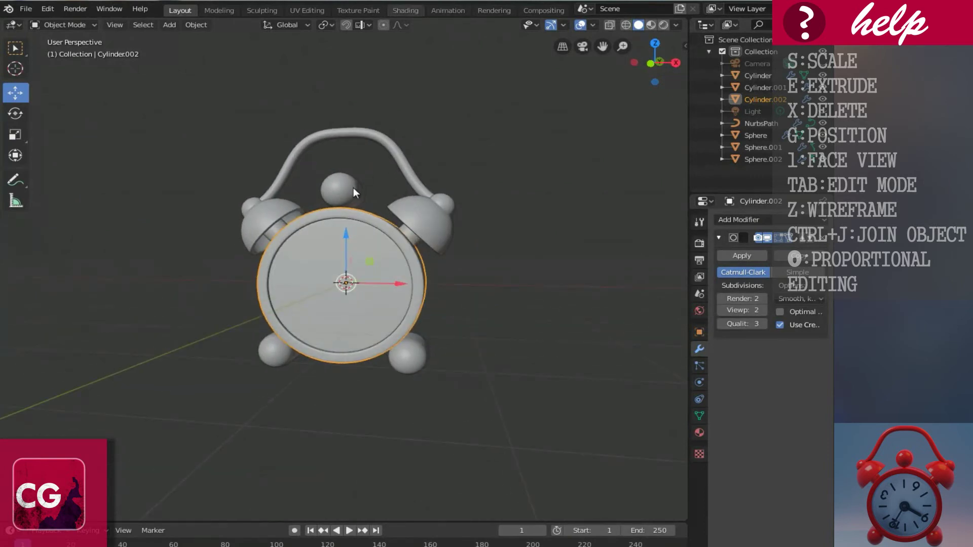
{"action": "left_click", "coordinate": [404, 10]}
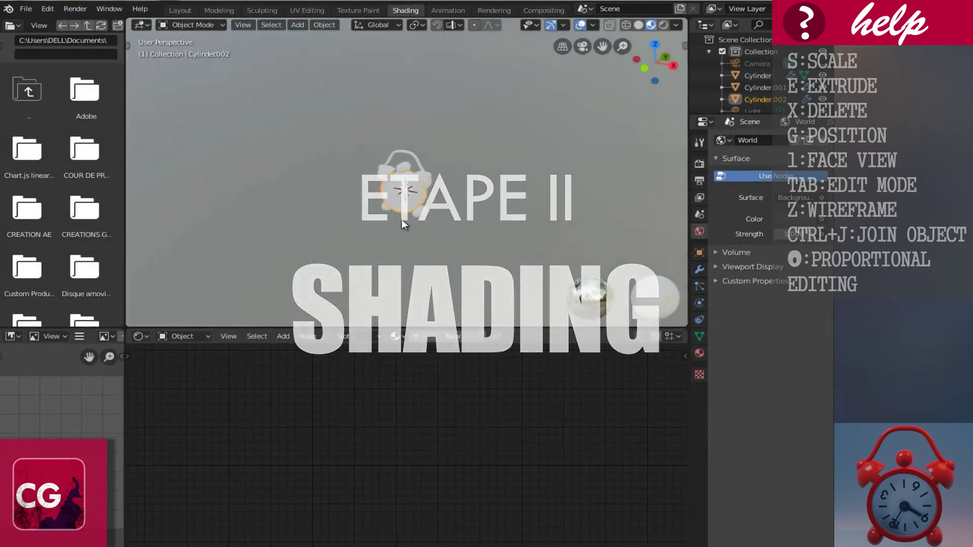
{"action": "scroll", "coordinate": [379, 145], "scroll_direction": "up", "scroll_amount": 6}
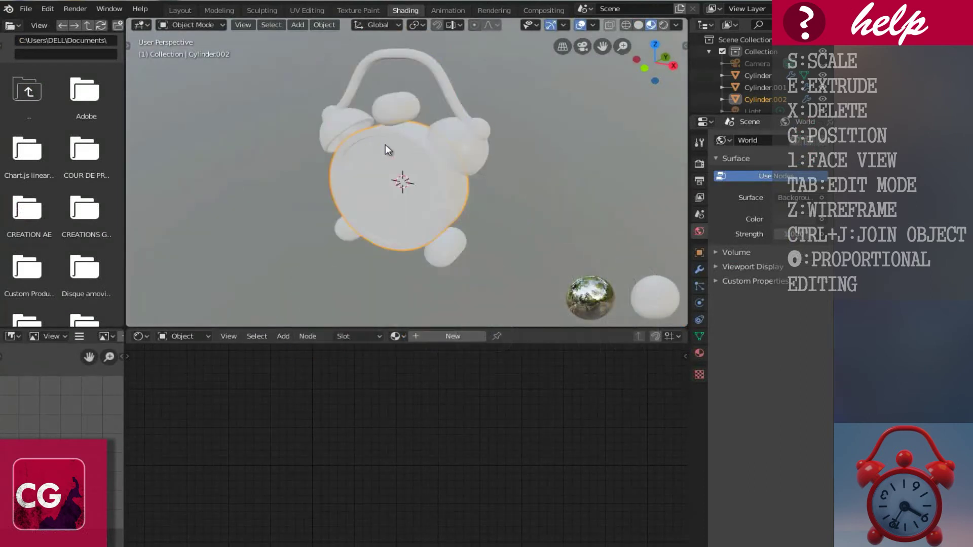
{"action": "middle_click_drag", "start_coordinate": [385, 147], "coordinate": [456, 145]}
{"action": "scroll", "coordinate": [431, 191], "scroll_direction": "up", "scroll_amount": 3}
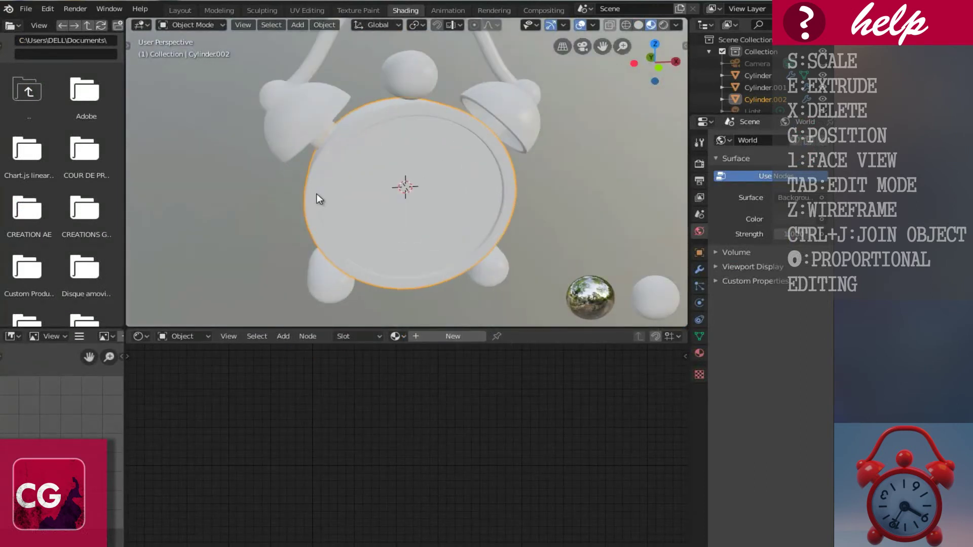
{"action": "middle_click_drag", "start_coordinate": [317, 194], "coordinate": [353, 200]}
{"action": "left_click", "coordinate": [454, 337]}
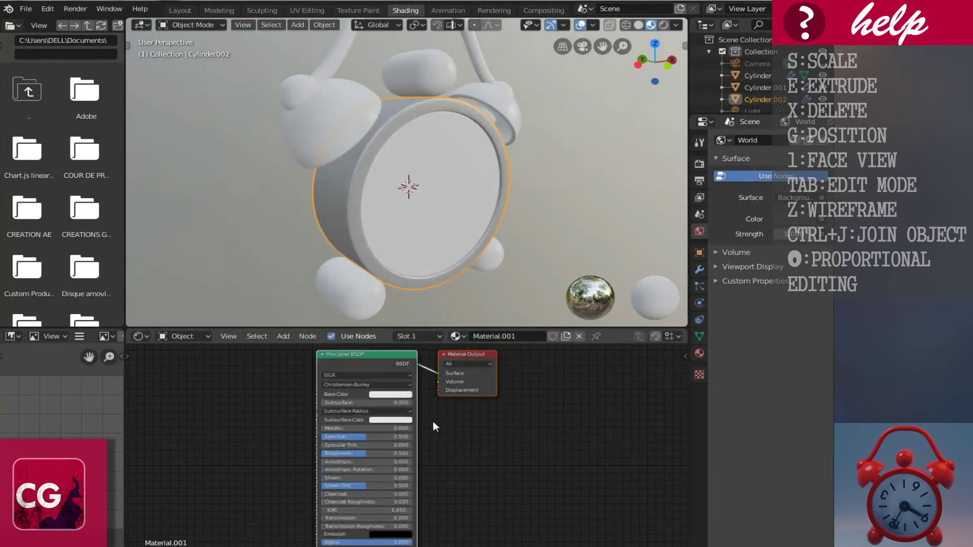
- Add an Image Texture node to the clock body's material and connect its Color output to the Principled BSDF's Base Color
{"action": "left_click", "coordinate": [283, 336]}
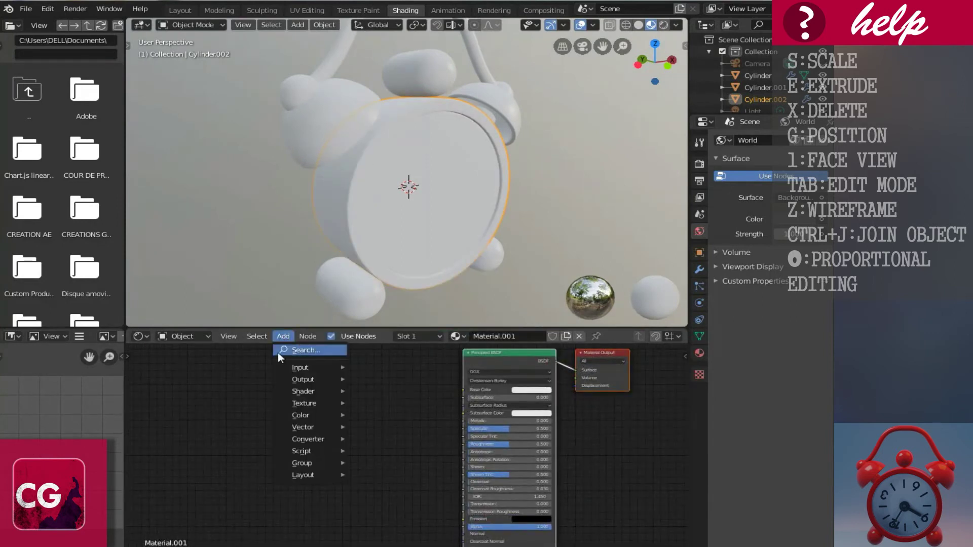
{"action": "mouse_move", "coordinate": [305, 404]}
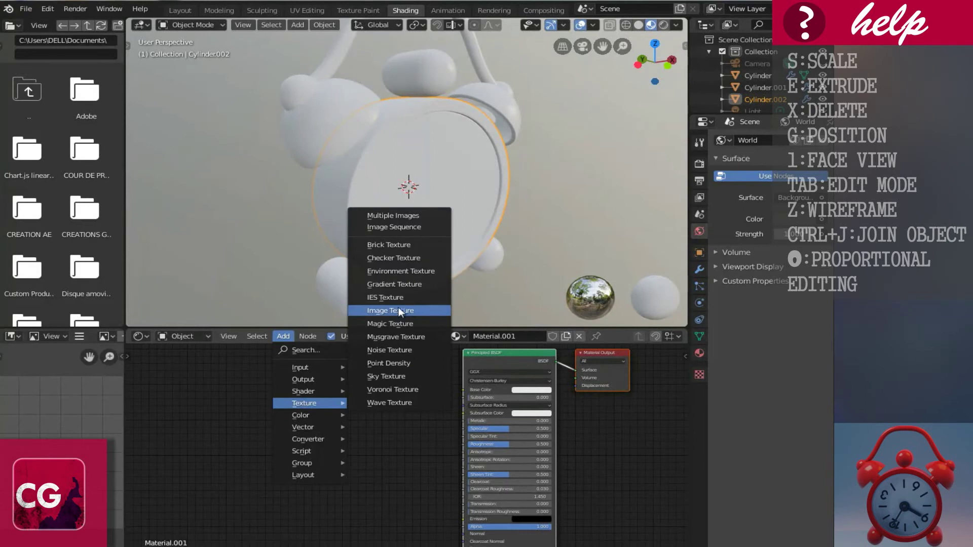
{"action": "left_click", "coordinate": [383, 311]}
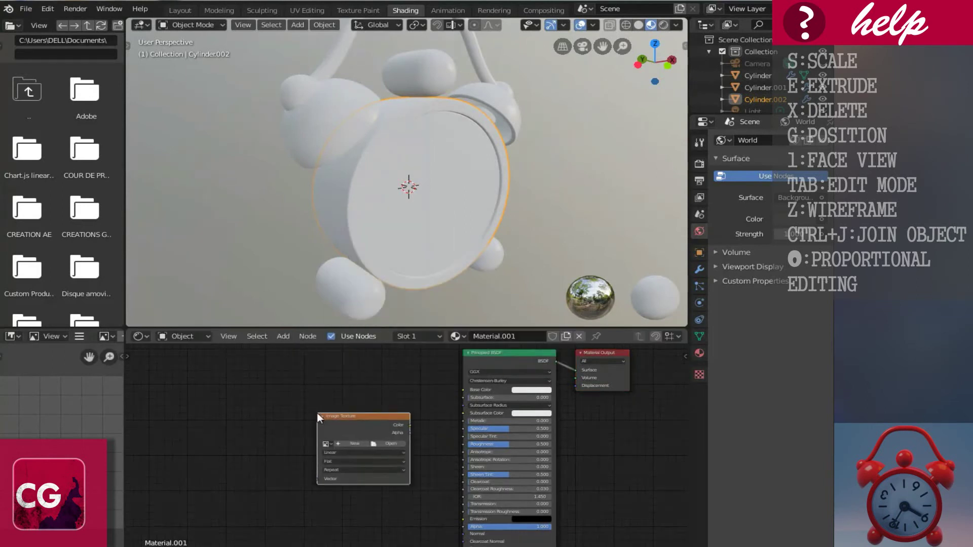
{"action": "left_click", "coordinate": [317, 413]}
{"action": "scroll", "coordinate": [403, 416], "scroll_direction": "up", "scroll_amount": 2}
{"action": "middle_click_drag", "start_coordinate": [405, 417], "coordinate": [372, 431]}
{"action": "left_click_drag", "start_coordinate": [373, 427], "coordinate": [445, 379]}
{"action": "scroll", "coordinate": [426, 407], "scroll_direction": "down", "scroll_amount": 3}
{"action": "middle_click_drag", "start_coordinate": [404, 446], "coordinate": [524, 428]}
{"action": "scroll", "coordinate": [432, 473], "scroll_direction": "up", "scroll_amount": 2}
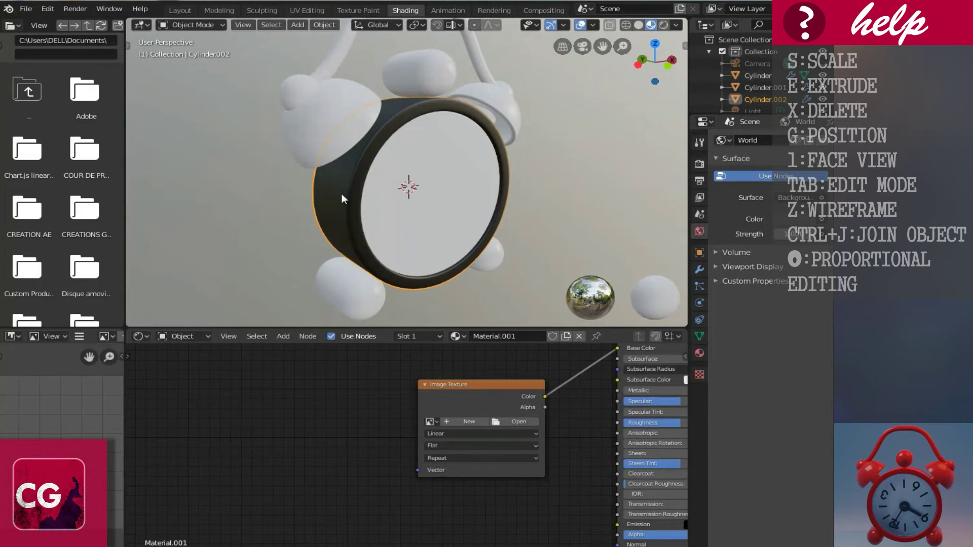
- Add a Texture Coordinate node on the input side of the Image Texture node in the body's material
{"action": "scroll", "coordinate": [298, 428], "scroll_direction": "down", "scroll_amount": 2}
{"action": "middle_click_drag", "start_coordinate": [298, 427], "coordinate": [270, 410]}
{"action": "left_click", "coordinate": [283, 336]}
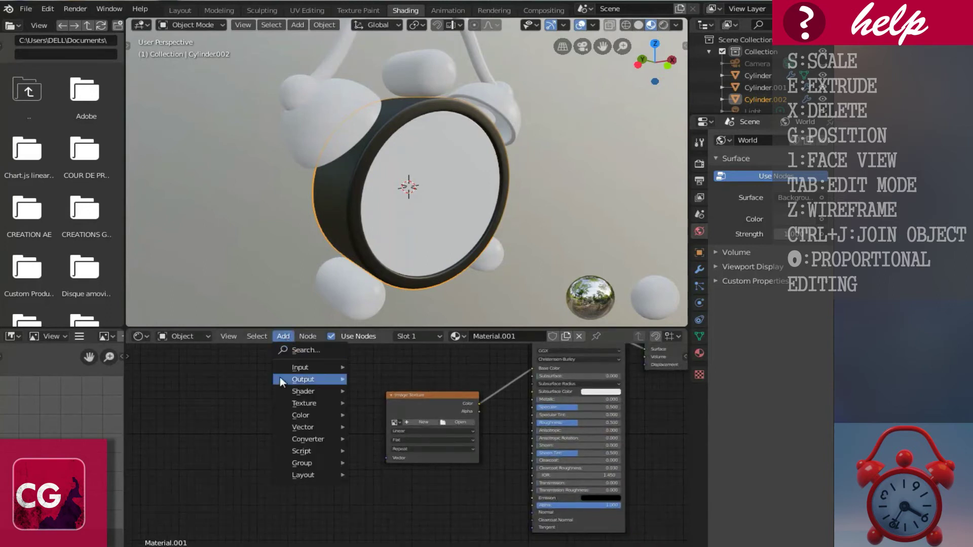
{"action": "mouse_move", "coordinate": [288, 368]}
{"action": "left_click", "coordinate": [398, 326]}
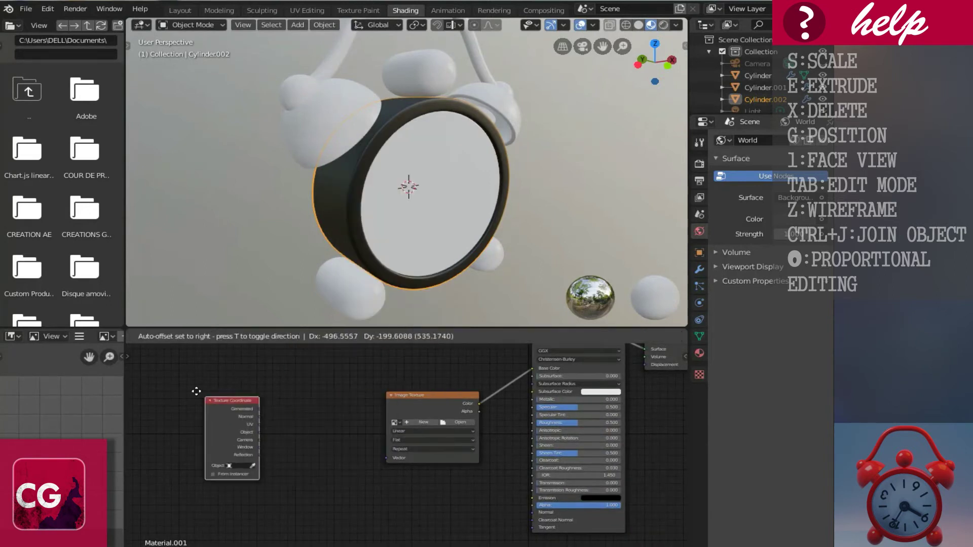
{"action": "left_click", "coordinate": [241, 354]}
- Add a Mapping node between the Texture Coordinate and Image Texture nodes
{"action": "left_click", "coordinate": [283, 337]}
{"action": "mouse_move", "coordinate": [306, 438]}
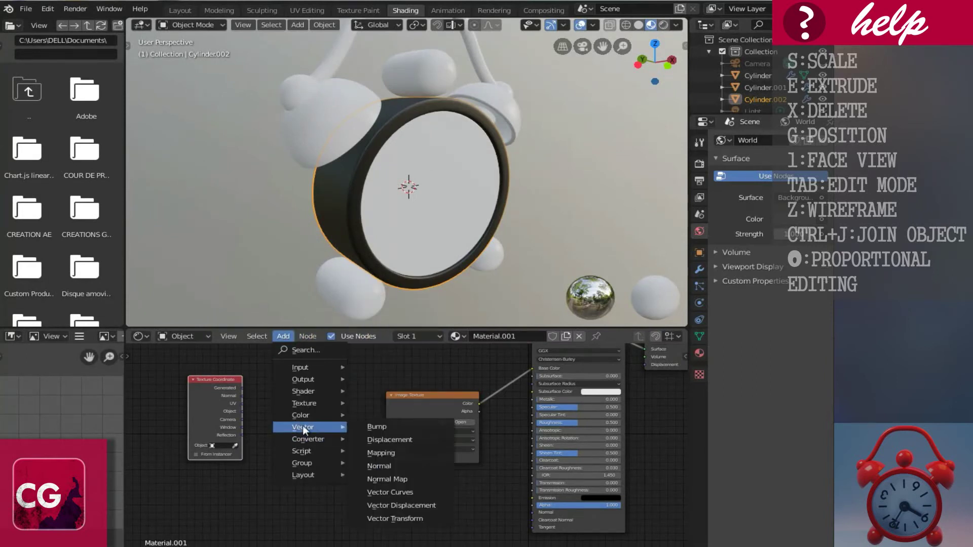
{"action": "left_click", "coordinate": [383, 454]}
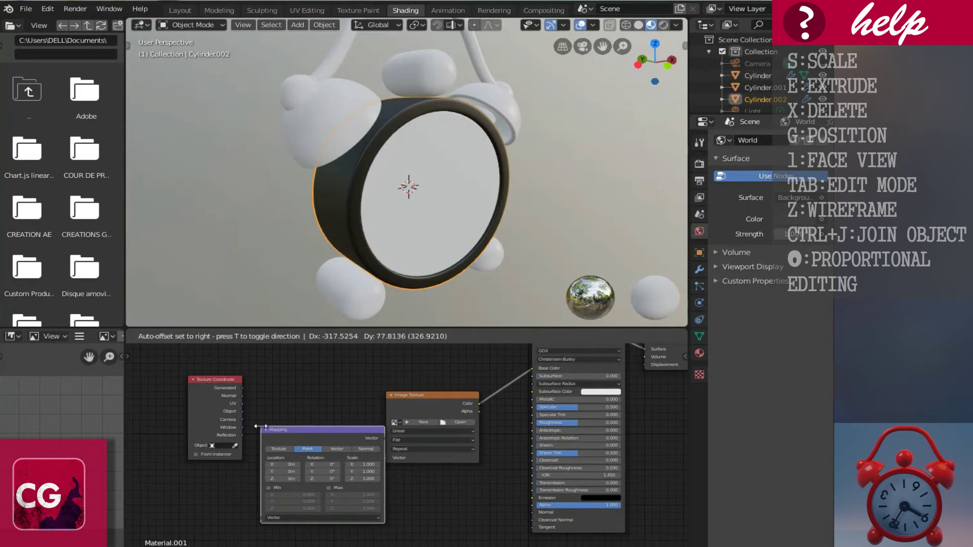
{"action": "left_click", "coordinate": [406, 434]}
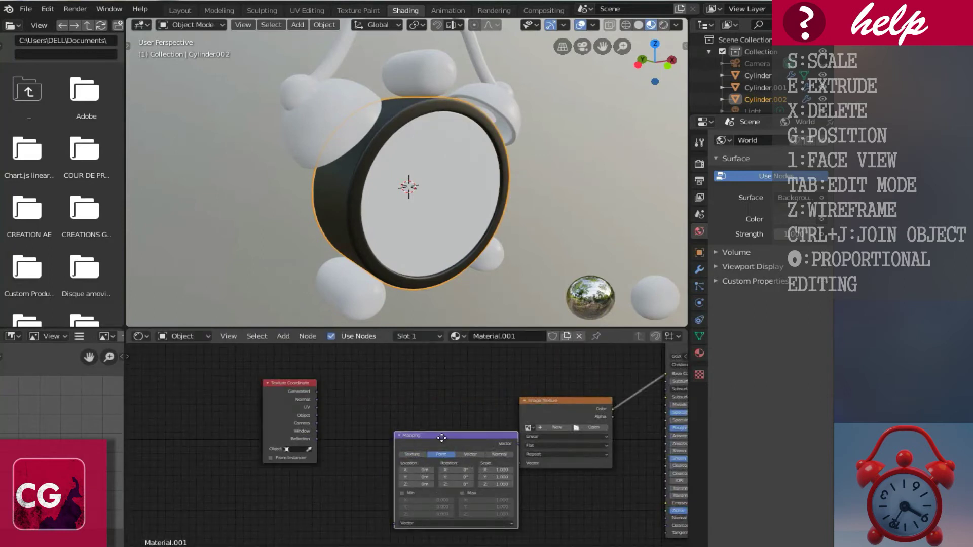
- Connect the Texture Coordinate's UV output to the Mapping node's Vector input, and Mapping's Vector output to the Image Texture's Vector input
{"action": "scroll", "coordinate": [400, 438], "scroll_direction": "up", "scroll_amount": 3}
{"action": "middle_click_drag", "start_coordinate": [336, 417], "coordinate": [274, 383]}
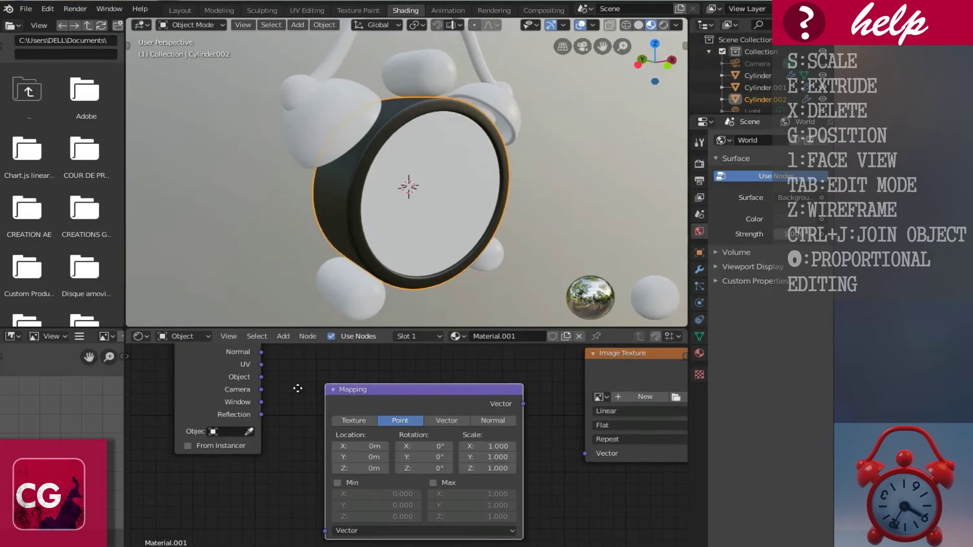
{"action": "left_click_drag", "start_coordinate": [261, 363], "coordinate": [326, 532]}
{"action": "middle_click_drag", "start_coordinate": [593, 481], "coordinate": [351, 468]}
{"action": "scroll", "coordinate": [415, 463], "scroll_direction": "up", "scroll_amount": 3}
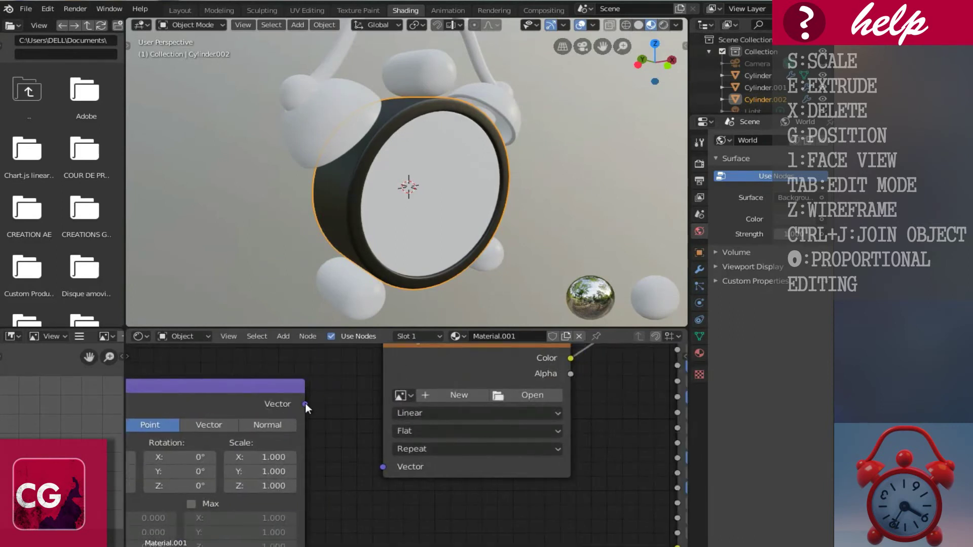
{"action": "left_click_drag", "start_coordinate": [377, 470], "coordinate": [379, 470]}
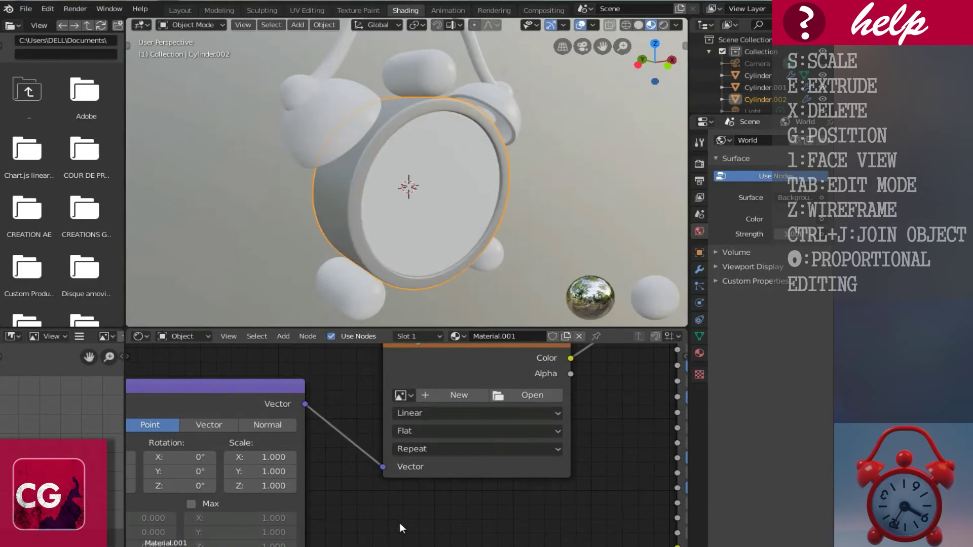
- Load mini-reveil-tuto.jpg from the Desktop folder into the Image Texture node
{"action": "scroll", "coordinate": [438, 502], "scroll_direction": "down", "scroll_amount": 3}
{"action": "middle_click_drag", "start_coordinate": [495, 507], "coordinate": [387, 533]}
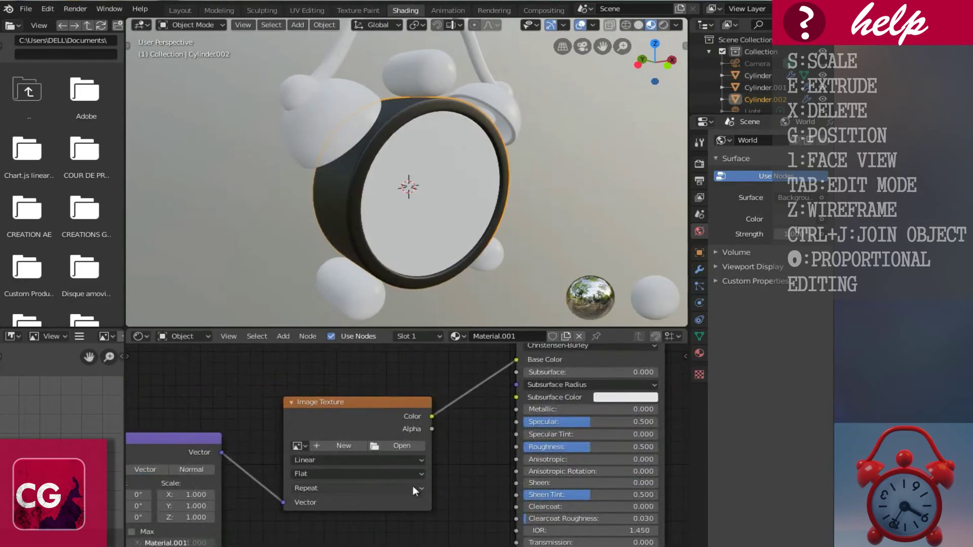
{"action": "scroll", "coordinate": [412, 486], "scroll_direction": "up", "scroll_amount": 2}
{"action": "left_click", "coordinate": [396, 445]}
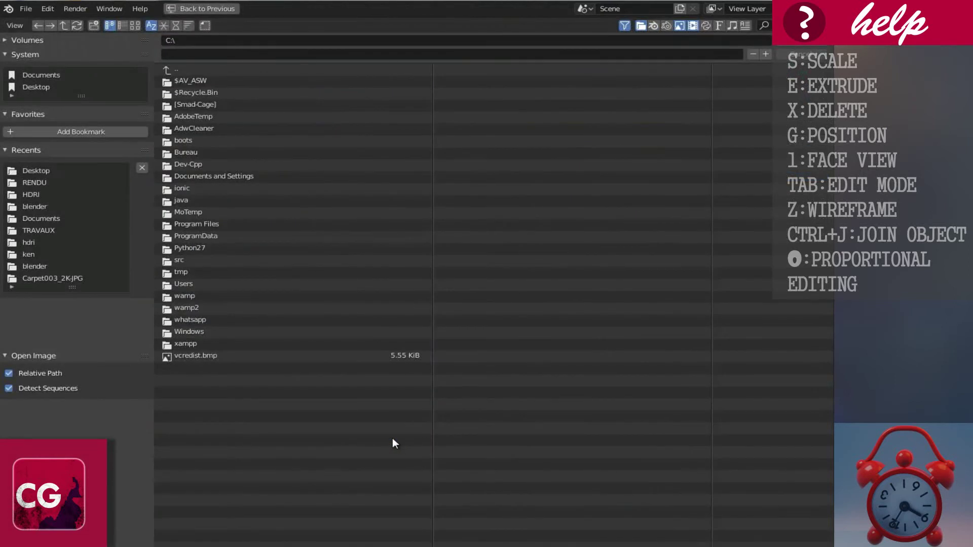
{"action": "left_click", "coordinate": [34, 89]}
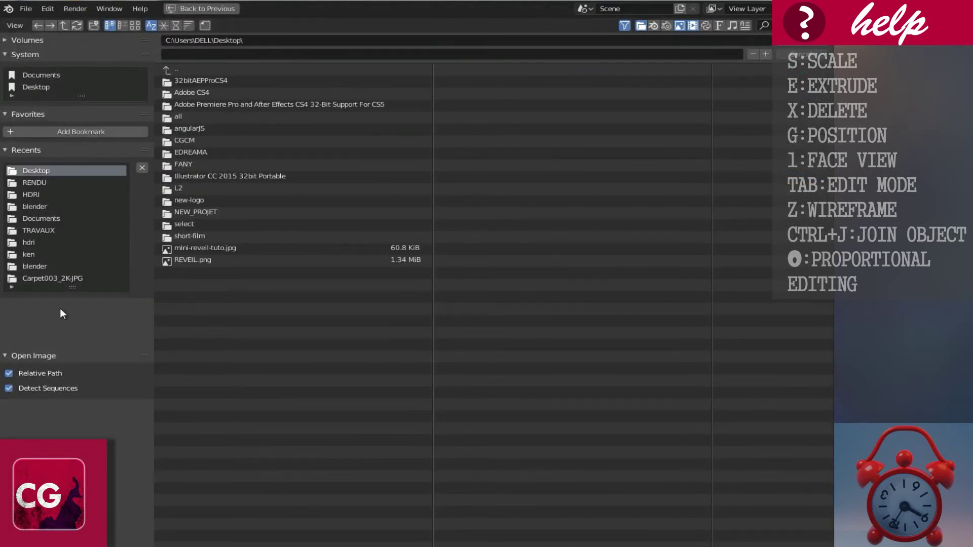
{"action": "left_click", "coordinate": [230, 247]}
{"action": "double_click", "coordinate": [230, 248]}
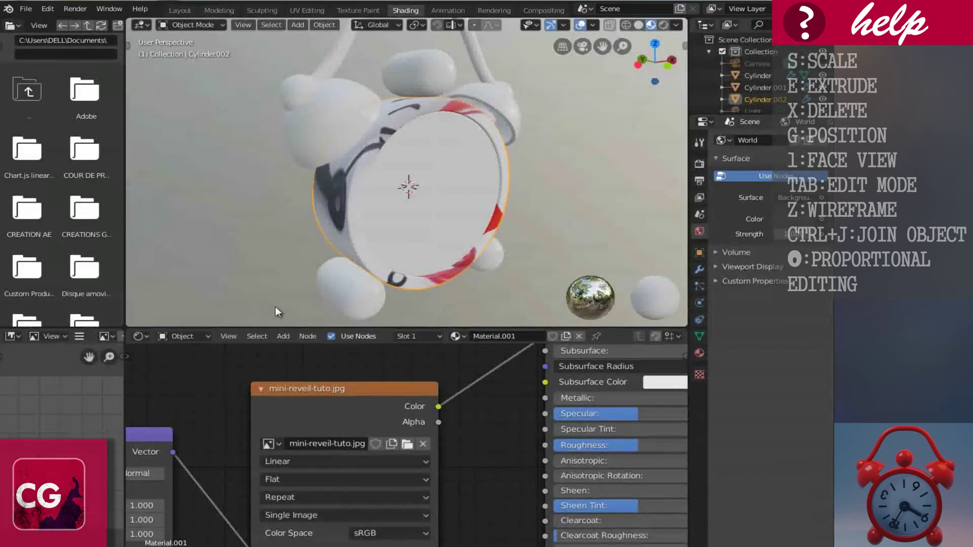
{"action": "scroll", "coordinate": [329, 388], "scroll_direction": "down", "scroll_amount": 6}
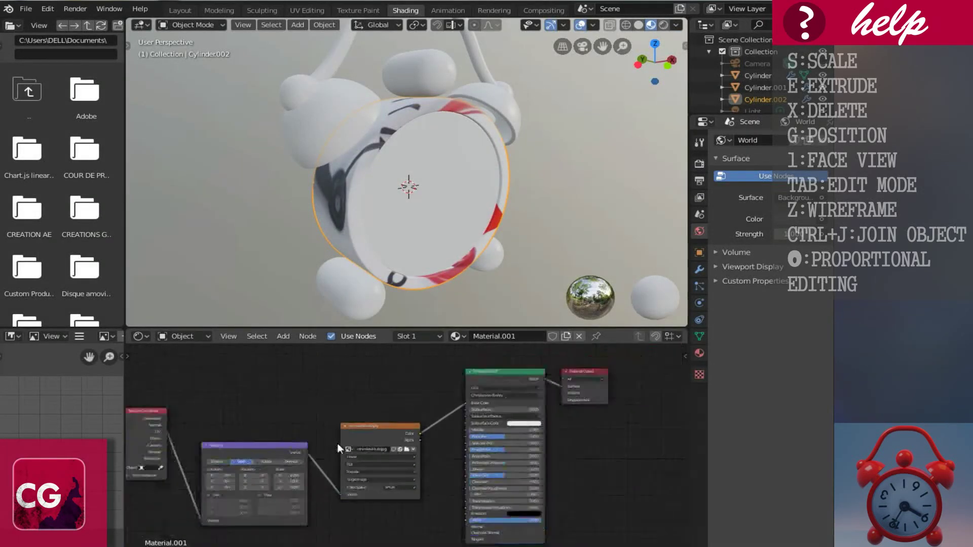
{"action": "scroll", "coordinate": [359, 429], "scroll_direction": "up", "scroll_amount": 6}
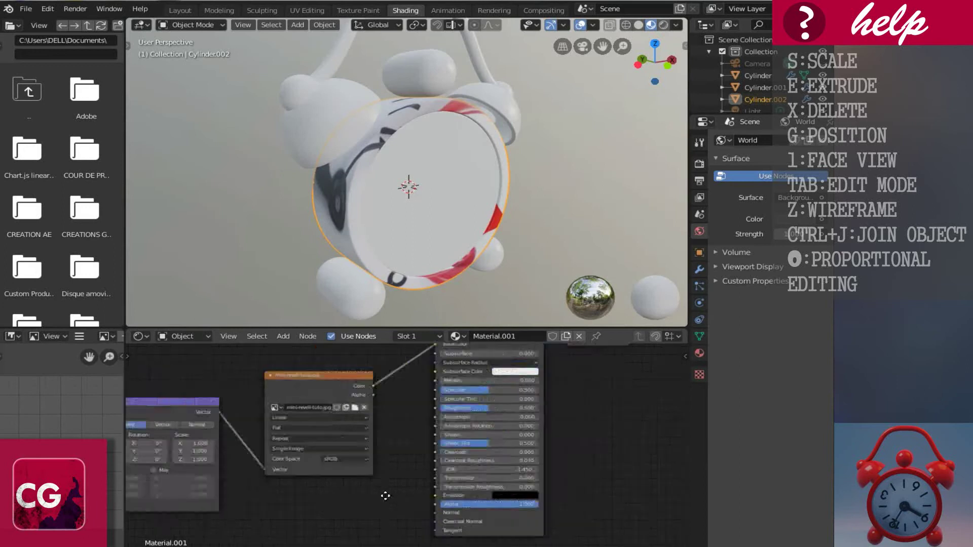
{"action": "scroll", "coordinate": [358, 454], "scroll_direction": "up", "scroll_amount": 2}
{"action": "scroll", "coordinate": [333, 432], "scroll_direction": "down", "scroll_amount": 2}
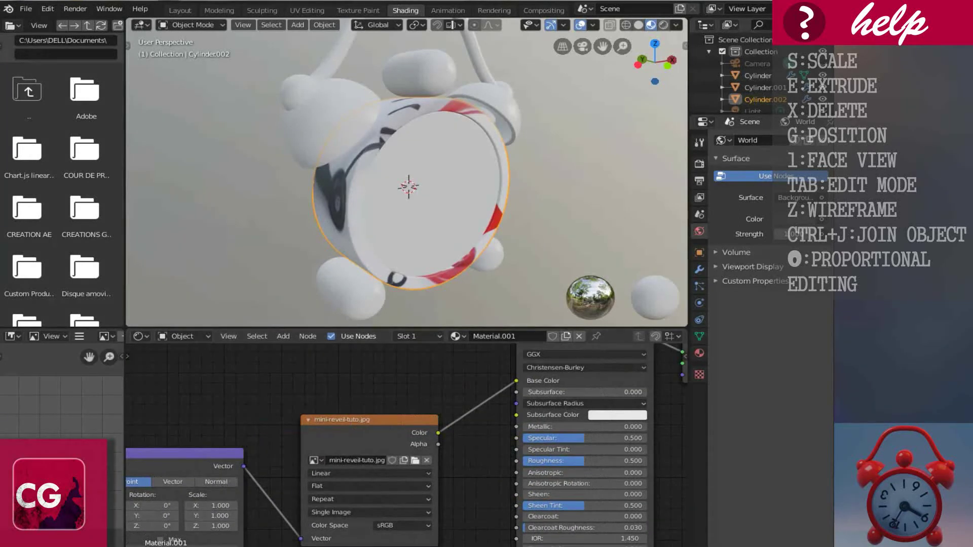
- Switch to the UV Editing workspace and turn on X-ray display for the clock body's mesh
{"action": "left_click", "coordinate": [312, 9]}
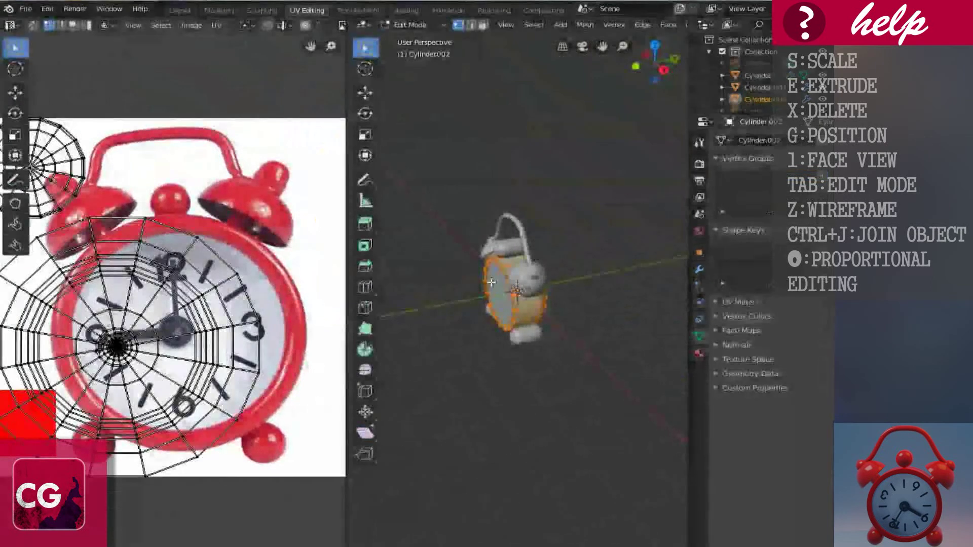
{"action": "scroll", "coordinate": [563, 302], "scroll_direction": "up", "scroll_amount": 5}
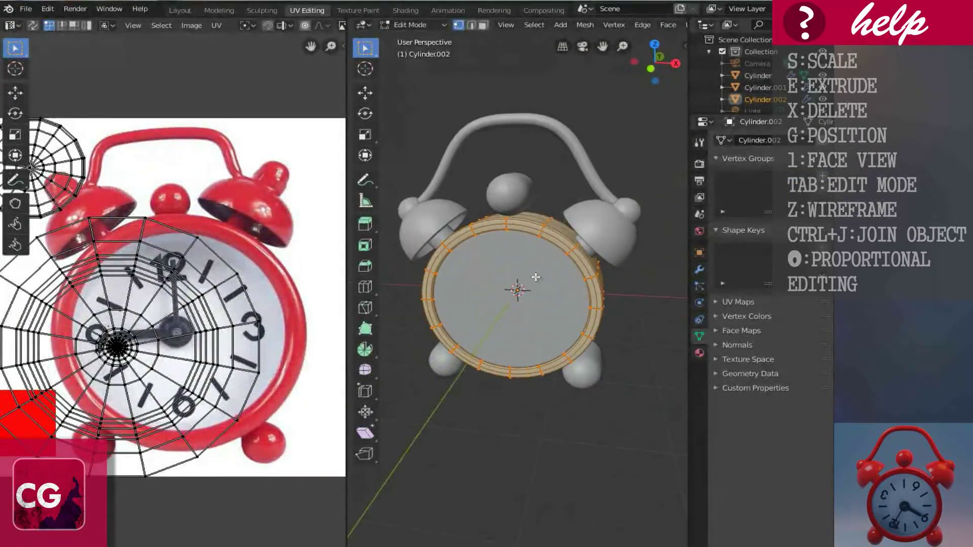
{"action": "key", "text": "alt+z"}
{"action": "middle_click_drag", "start_coordinate": [495, 274], "coordinate": [578, 269]}
{"action": "scroll", "coordinate": [245, 335], "scroll_direction": "down", "scroll_amount": 2}
{"action": "middle_click_drag", "start_coordinate": [244, 334], "coordinate": [189, 316]}
{"action": "scroll", "coordinate": [229, 330], "scroll_direction": "up", "scroll_amount": 3}
{"action": "scroll", "coordinate": [231, 328], "scroll_direction": "down", "scroll_amount": 2}
{"action": "scroll", "coordinate": [174, 306], "scroll_direction": "up", "scroll_amount": 1}
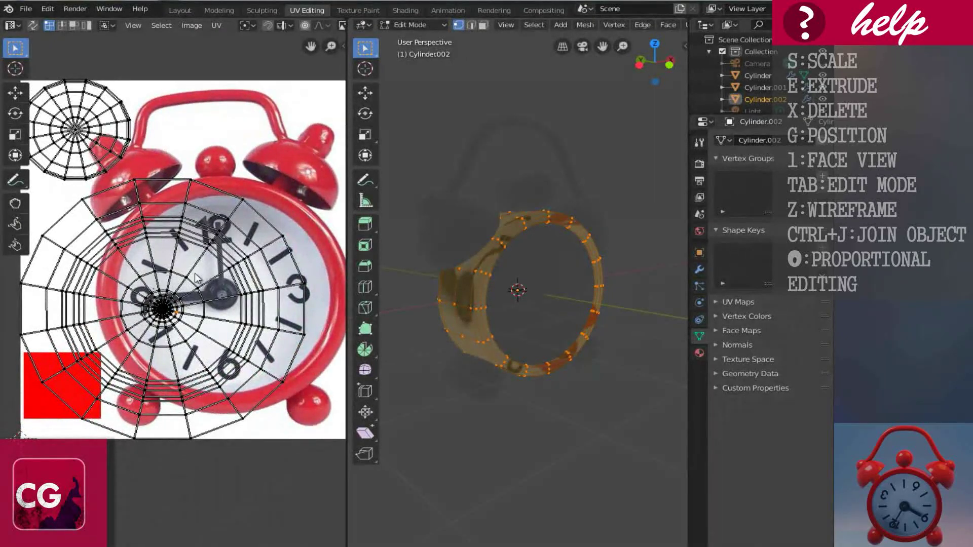
- Shrink the large UV island until it fits inside the image's solid red square and move it there
{"action": "key", "text": "a"}
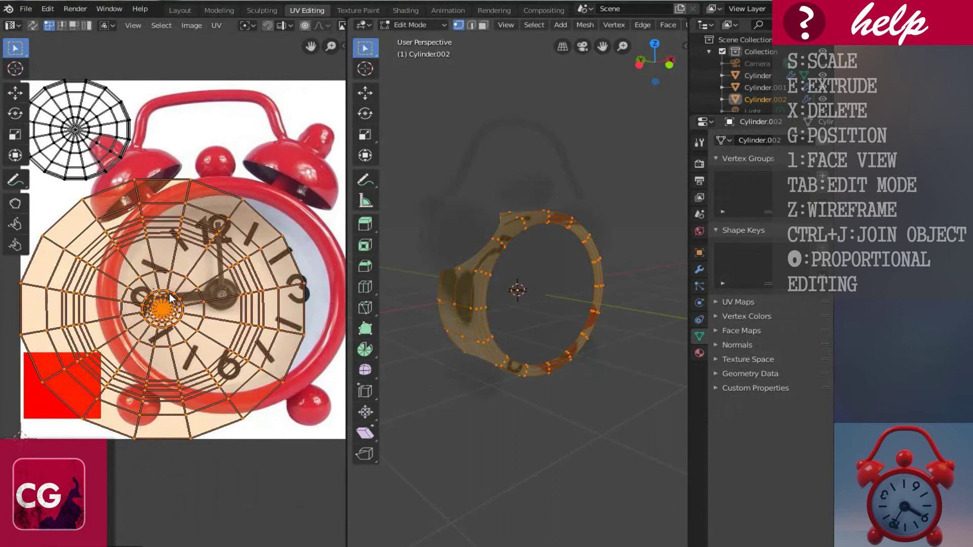
{"action": "key", "text": "s"}
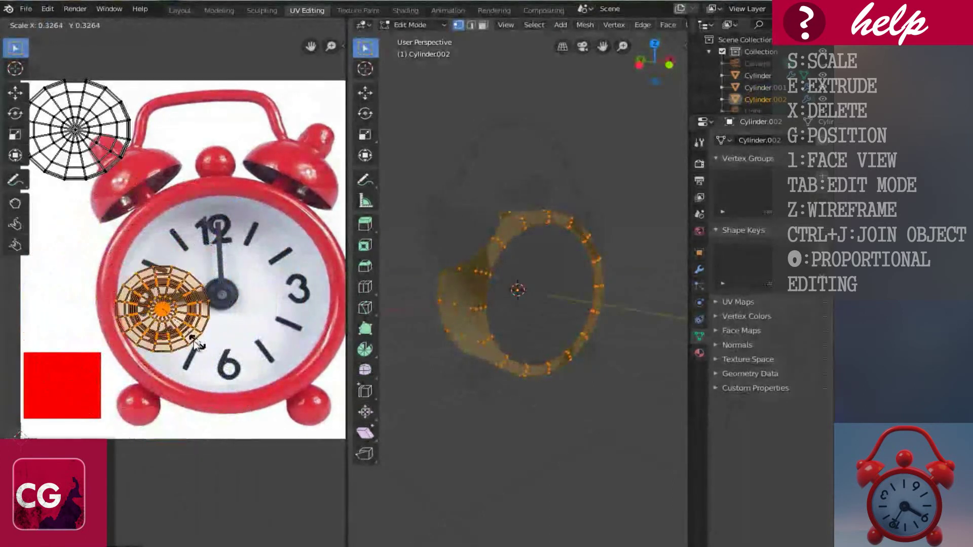
{"action": "left_click", "coordinate": [178, 337]}
{"action": "key", "text": "g"}
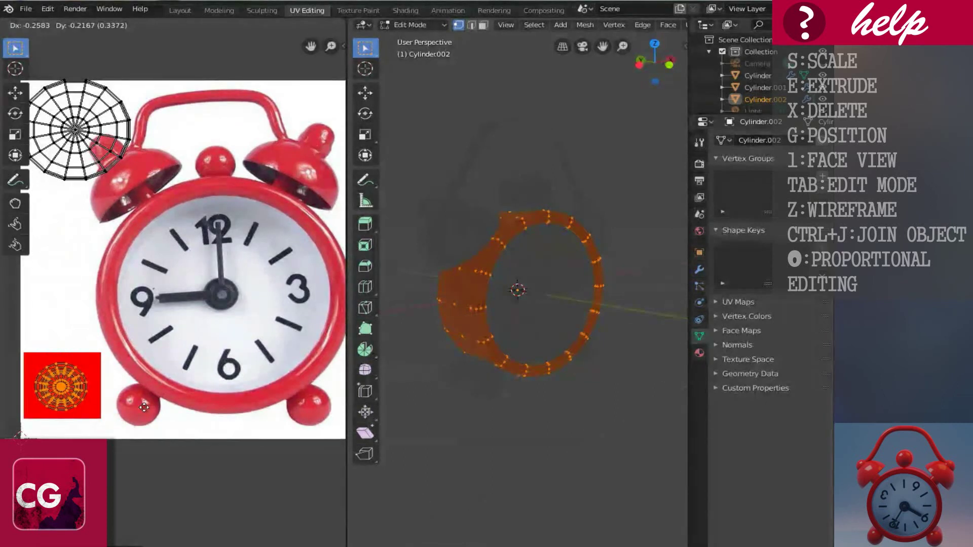
{"action": "left_click", "coordinate": [144, 407]}
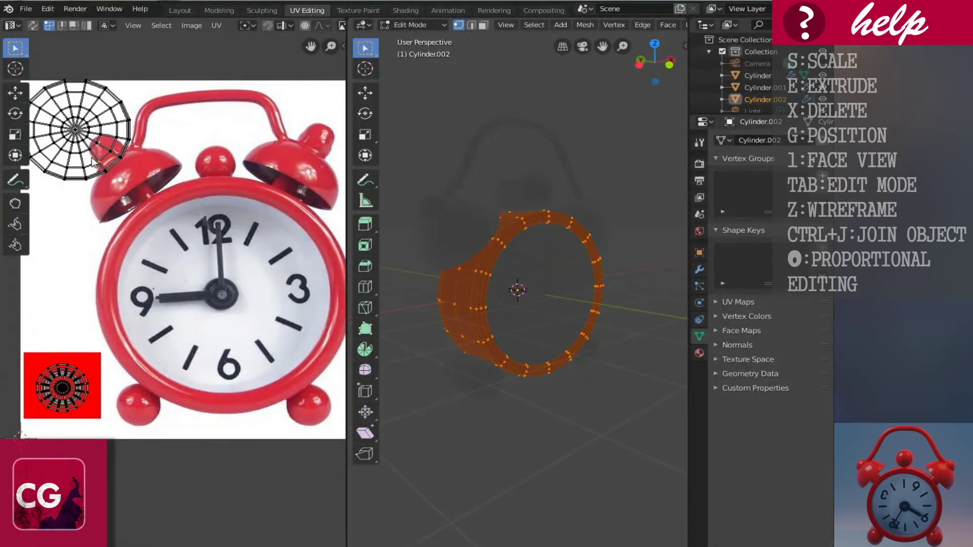
- Select the other circular UV island, move it to the centre of the clock dial and scale it up by about 1.61
{"action": "key", "text": "l"}
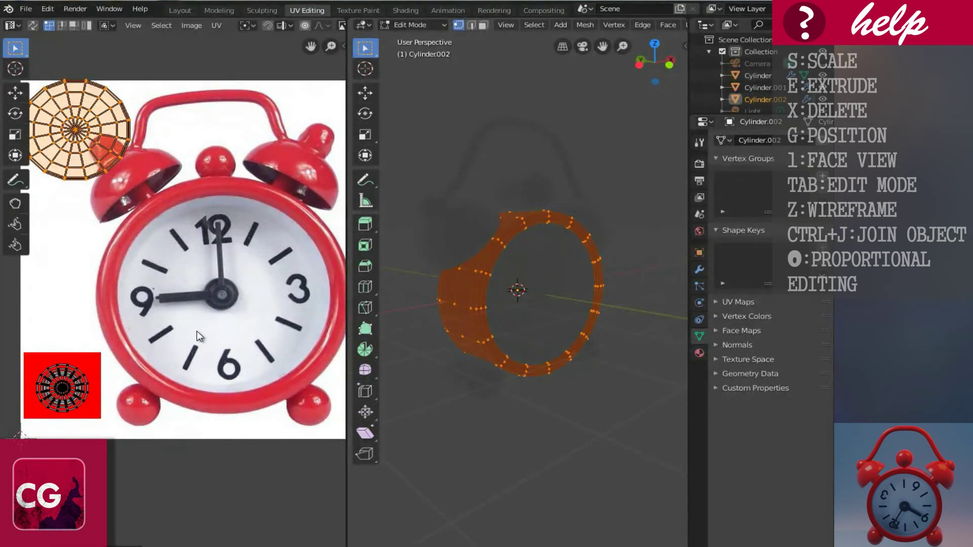
{"action": "key", "text": "g"}
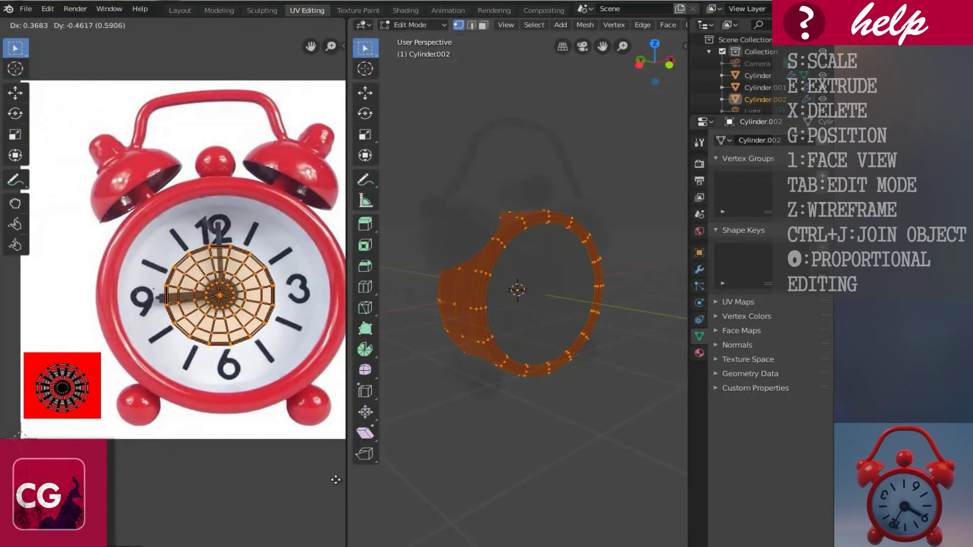
{"action": "left_click", "coordinate": [325, 461]}
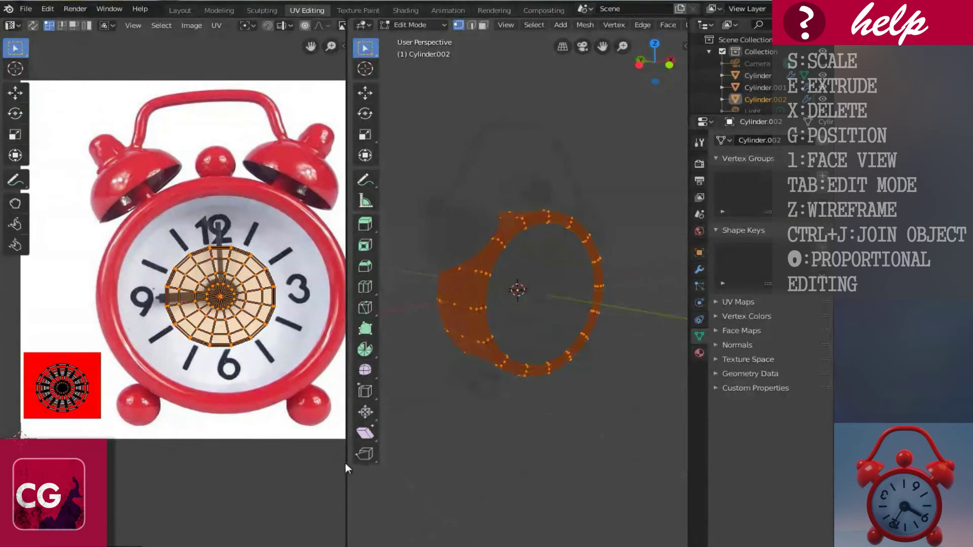
{"action": "key", "text": "s"}
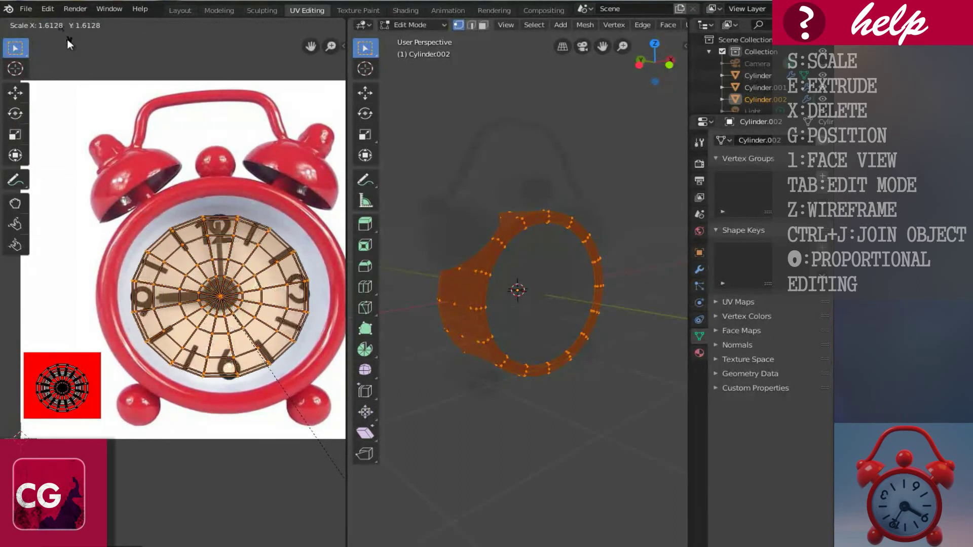
{"action": "left_click", "coordinate": [69, 42]}
- Recentre the dial's UV island slightly and scale it by about 1.15 so it fills the image's white dial
{"action": "middle_click_drag", "start_coordinate": [472, 247], "coordinate": [427, 276]}
{"action": "scroll", "coordinate": [530, 306], "scroll_direction": "up", "scroll_amount": 3}
{"action": "middle_click_drag", "start_coordinate": [531, 306], "coordinate": [498, 302]}
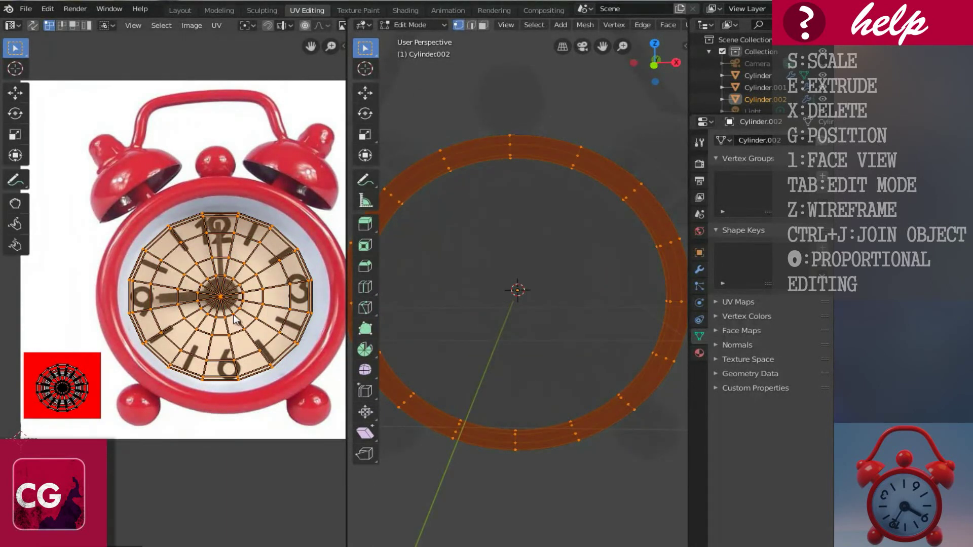
{"action": "key", "text": "g"}
{"action": "left_click", "coordinate": [278, 350]}
{"action": "key", "text": "s"}
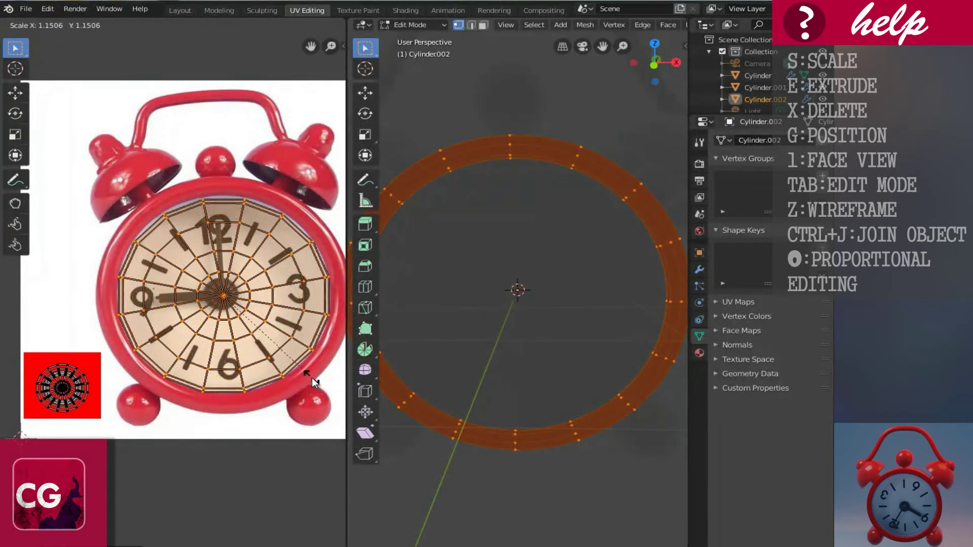
{"action": "left_click", "coordinate": [311, 378]}
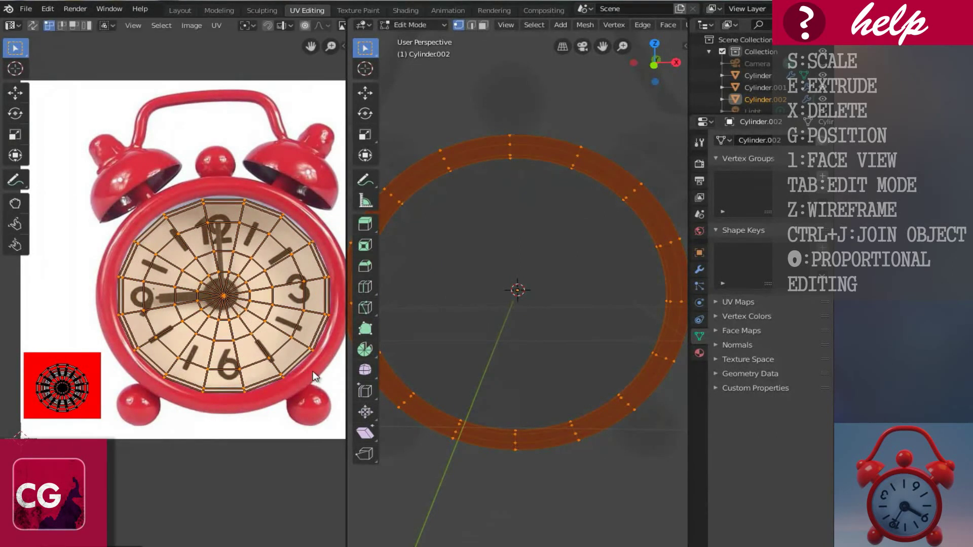
- Return to Object Mode, select the front disc and hide it
{"action": "key", "text": "Tab"}
{"action": "left_click", "coordinate": [490, 289]}
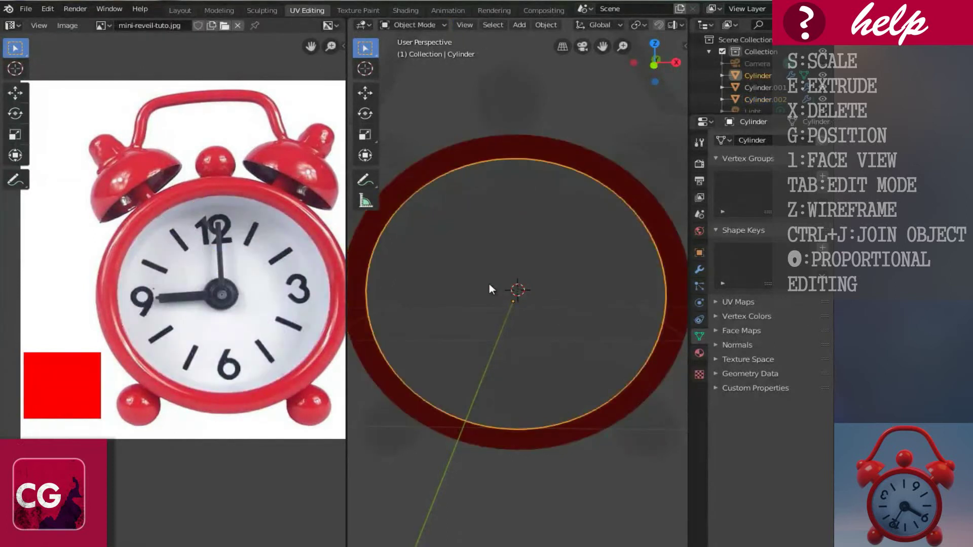
{"action": "mouse_move", "coordinate": [492, 289]}
{"action": "middle_mouse_down"}
{"action": "mouse_move", "coordinate": [551, 277]}
{"action": "mouse_move", "coordinate": [465, 311]}
{"action": "mouse_move", "coordinate": [491, 270]}
{"action": "mouse_move", "coordinate": [482, 284]}
{"action": "middle_mouse_up"}
{"action": "key", "text": "h"}
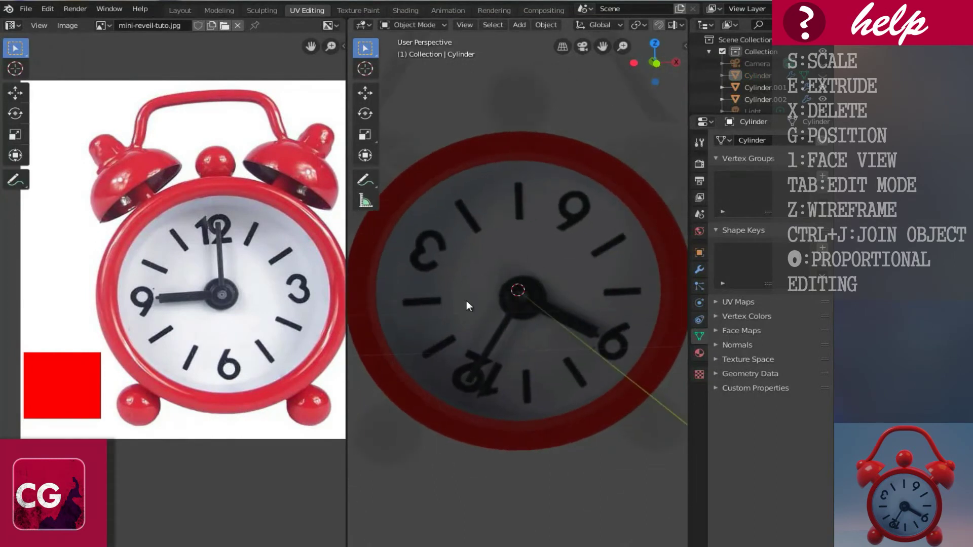
- Select the clock body, enter Edit Mode and scale the dial's UV island up by about 1.03
{"action": "left_click", "coordinate": [485, 437]}
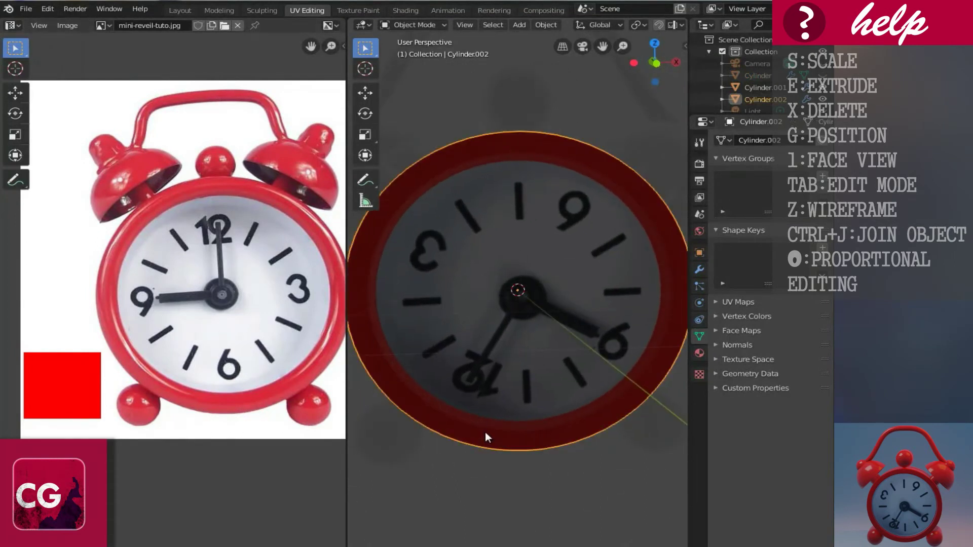
{"action": "key", "text": "Tab"}
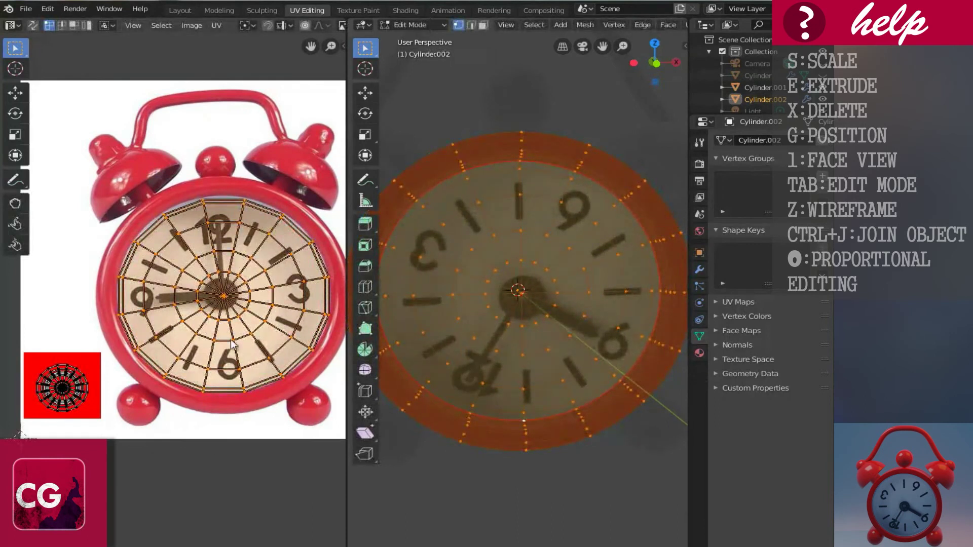
{"action": "left_click", "coordinate": [225, 300]}
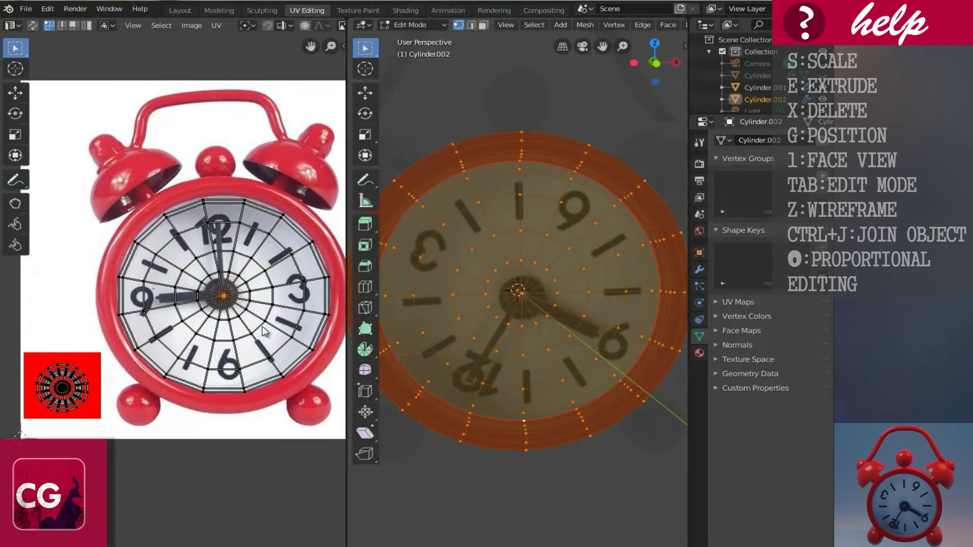
{"action": "key", "text": "a"}
{"action": "key", "text": "s"}
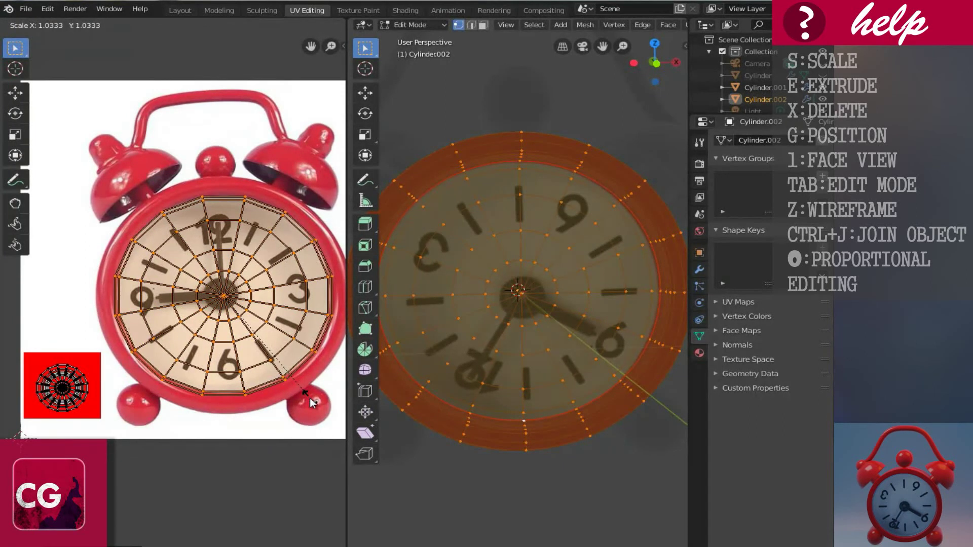
{"action": "left_click", "coordinate": [310, 403]}
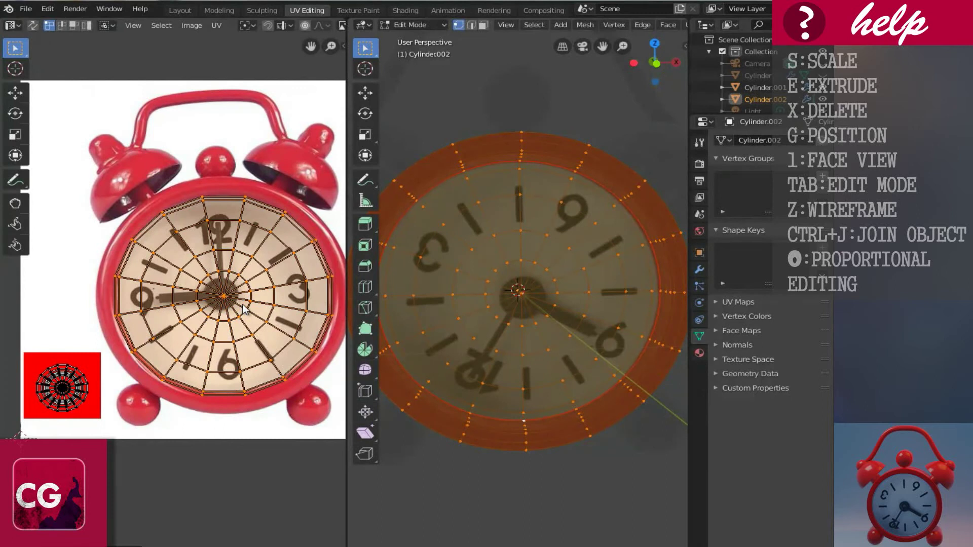
{"action": "scroll", "coordinate": [243, 310], "scroll_direction": "down", "scroll_amount": 1}
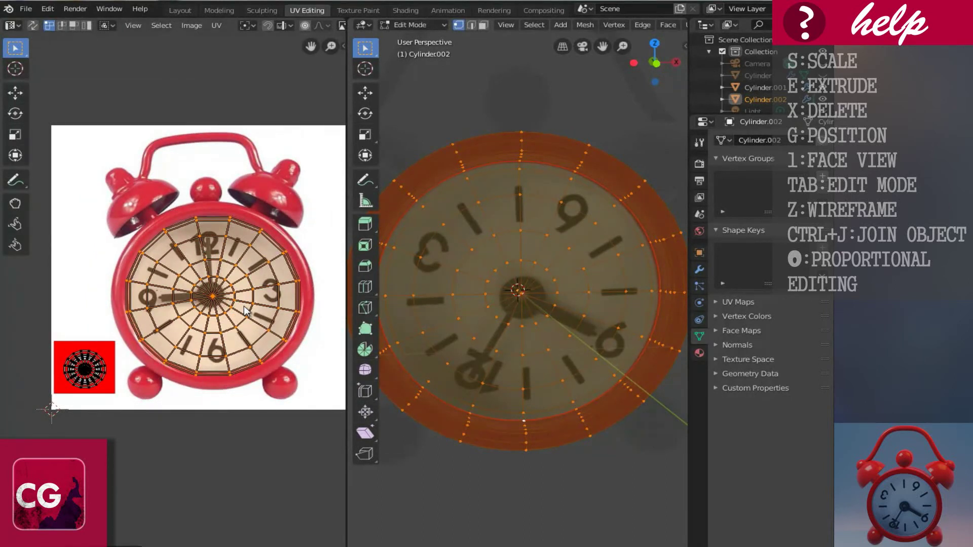
{"action": "type", "text": "r"}
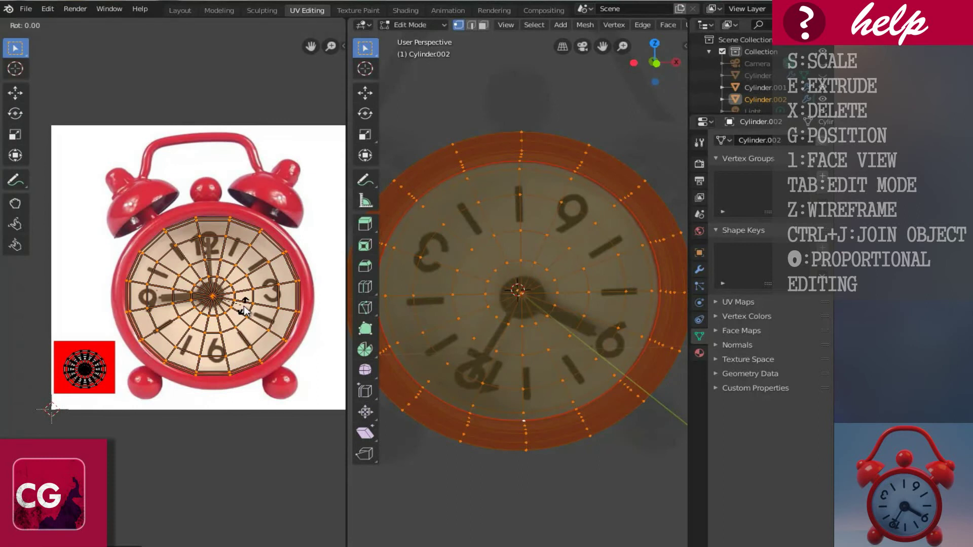
{"action": "type", "text": "90"}
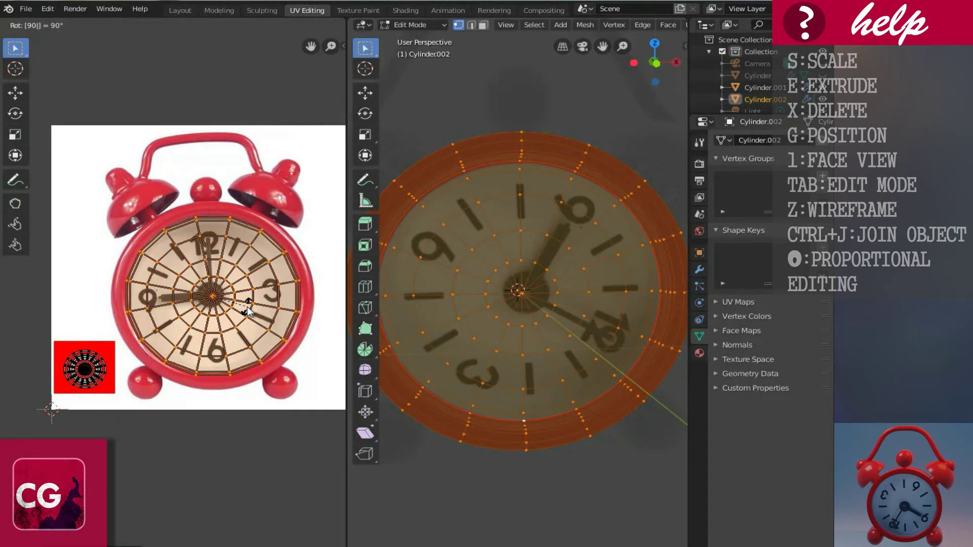
{"action": "right_click", "coordinate": [249, 311]}
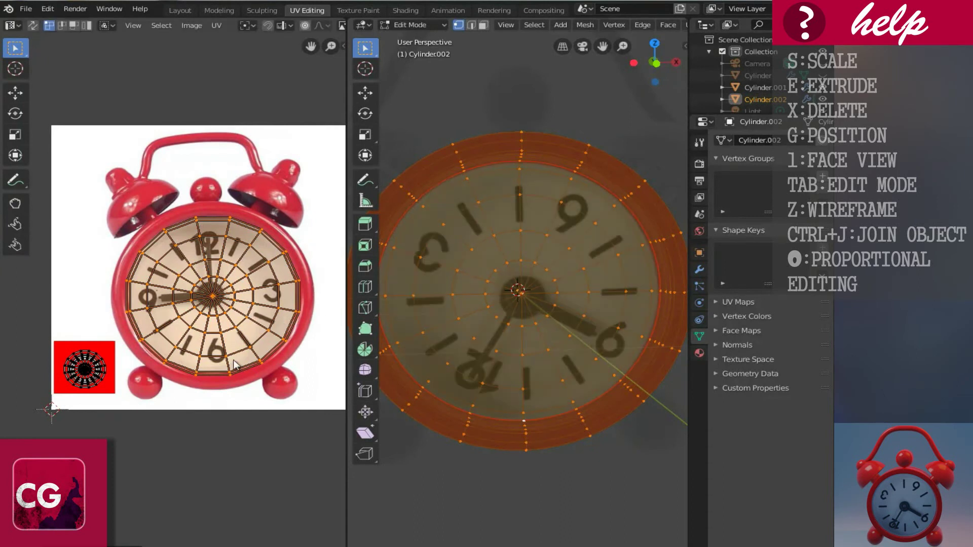
- Switch to the Shading workspace and lower the clock body material's Roughness to about 0.332
{"action": "left_click", "coordinate": [415, 8]}
{"action": "mouse_move", "coordinate": [485, 238]}
{"action": "middle_mouse_down"}
{"action": "mouse_move", "coordinate": [394, 205]}
{"action": "mouse_move", "coordinate": [309, 191]}
{"action": "mouse_move", "coordinate": [503, 195]}
{"action": "middle_mouse_up"}
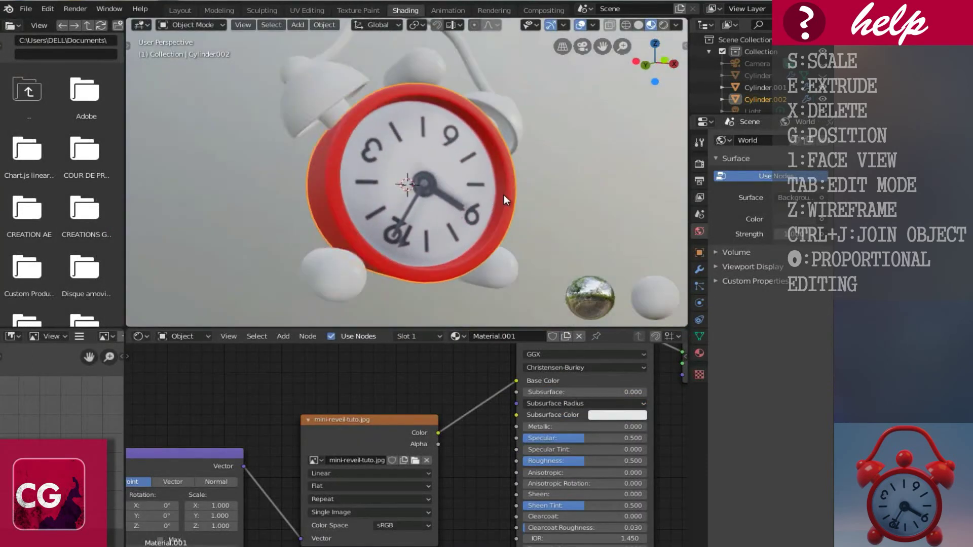
{"action": "middle_click_drag", "start_coordinate": [453, 496], "coordinate": [322, 505]}
{"action": "scroll", "coordinate": [358, 494], "scroll_direction": "up", "scroll_amount": 6}
{"action": "middle_click_drag", "start_coordinate": [361, 458], "coordinate": [272, 439]}
{"action": "scroll", "coordinate": [330, 457], "scroll_direction": "up", "scroll_amount": 5}
{"action": "left_click_drag", "start_coordinate": [427, 430], "coordinate": [363, 439]}
{"action": "middle_click_drag", "start_coordinate": [525, 239], "coordinate": [460, 211]}
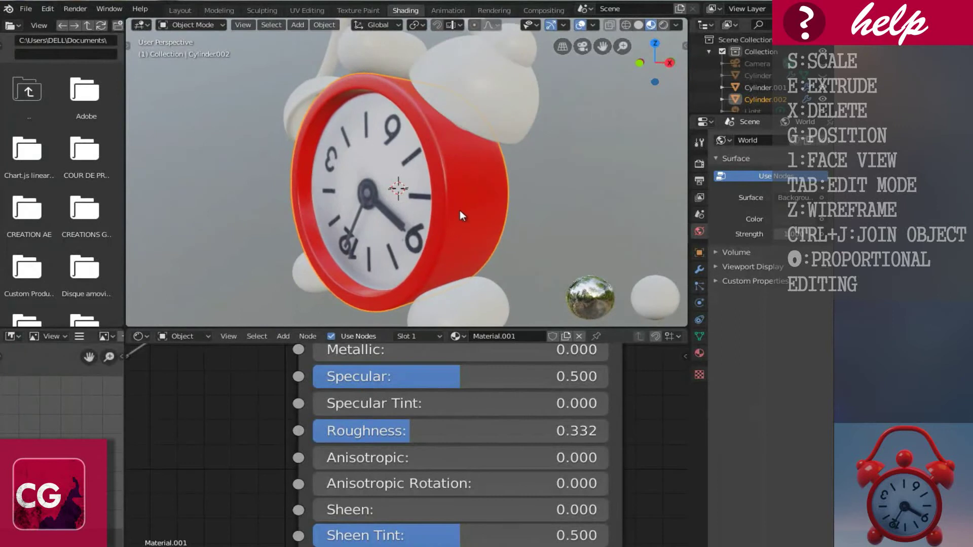
- Enable Ambient Occlusion and Screen Space Reflections in the render settings
{"action": "left_click", "coordinate": [699, 163]}
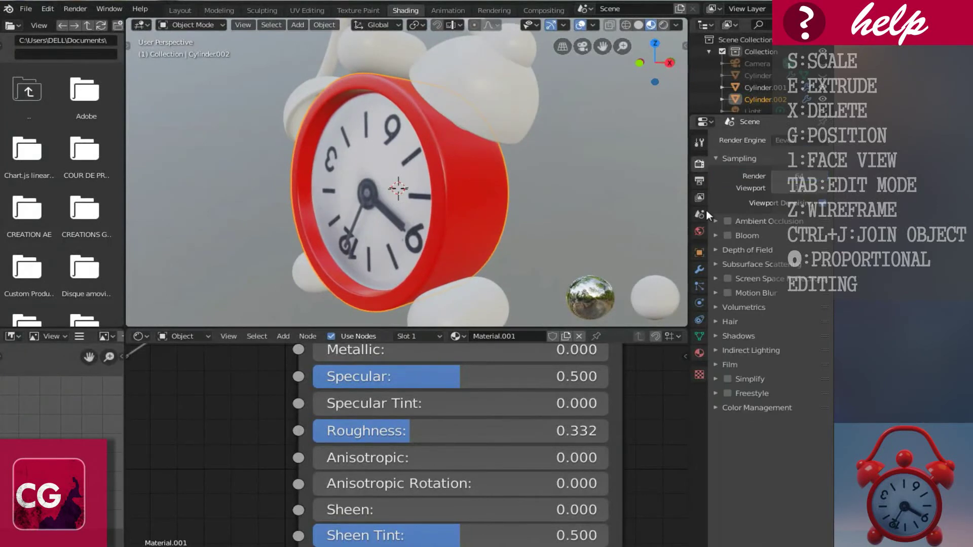
{"action": "left_click", "coordinate": [735, 222]}
{"action": "left_click", "coordinate": [728, 278]}
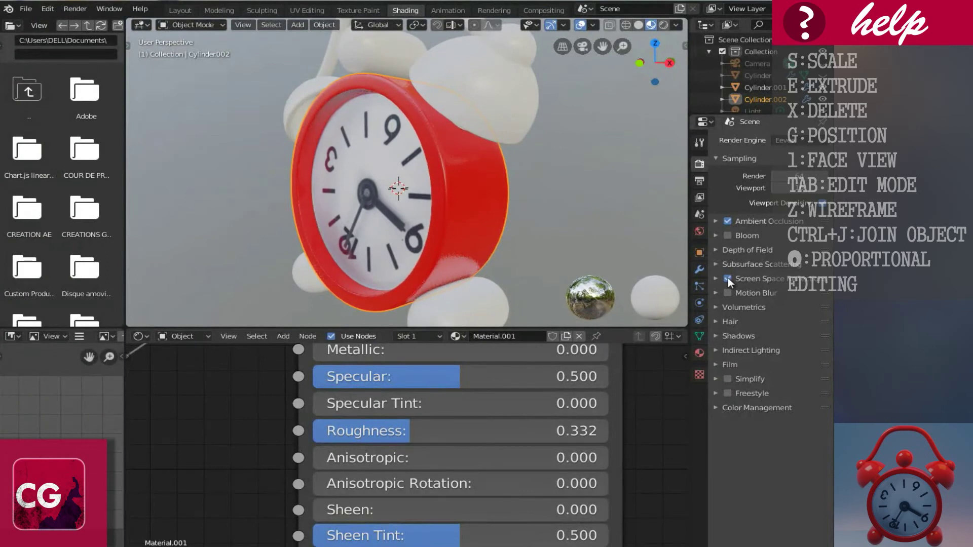
- Enlarge the object list, hide the light and unhide the clock's front disc
{"action": "middle_click_drag", "start_coordinate": [466, 153], "coordinate": [364, 276]}
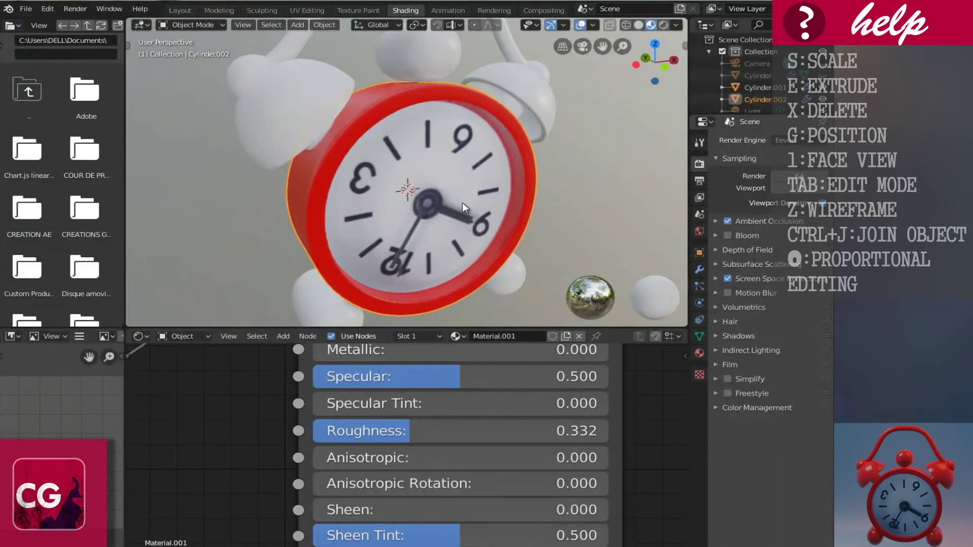
{"action": "middle_click_drag", "start_coordinate": [462, 202], "coordinate": [456, 247]}
{"action": "scroll", "coordinate": [762, 95], "scroll_direction": "down", "scroll_amount": 2}
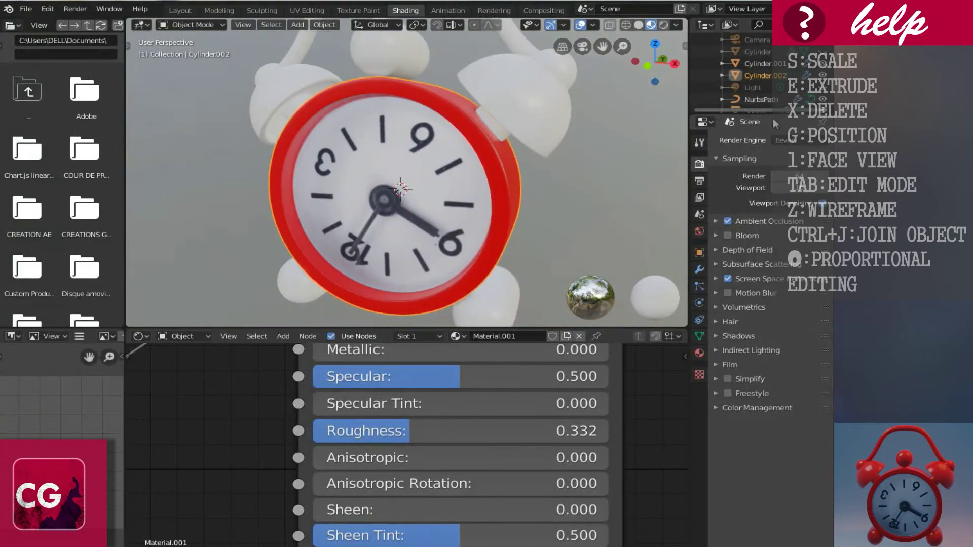
{"action": "left_click_drag", "start_coordinate": [772, 116], "coordinate": [767, 216]}
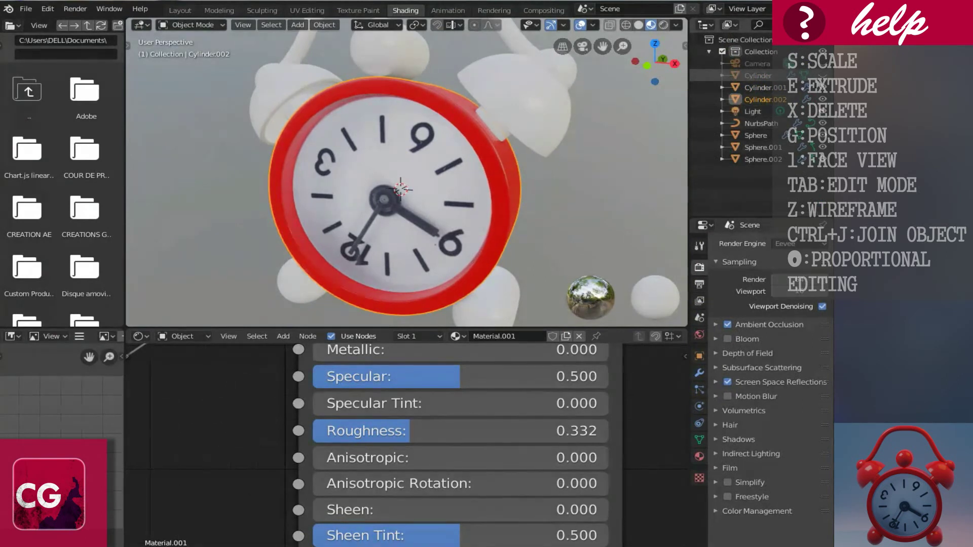
{"action": "left_click", "coordinate": [823, 111]}
{"action": "left_click", "coordinate": [822, 75]}
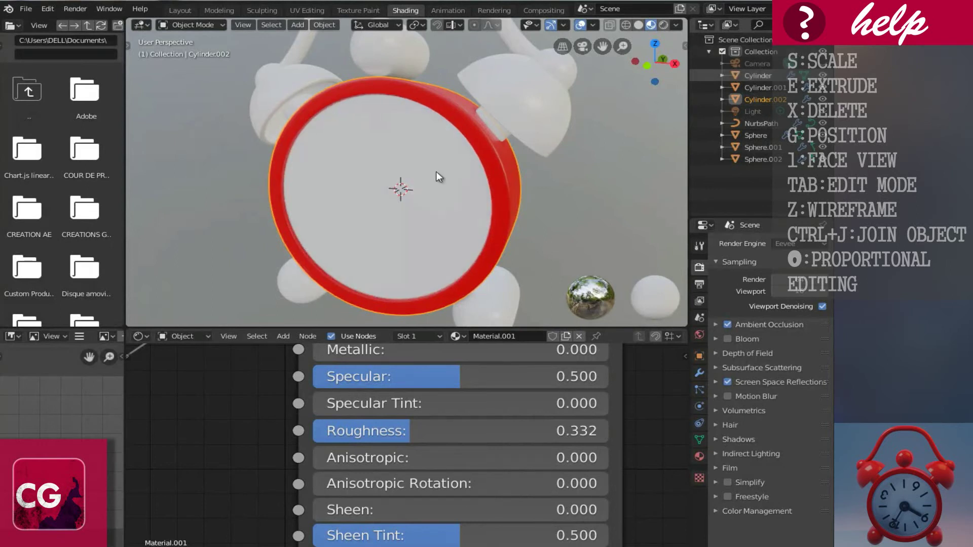
- Give the front disc a new material with Transmission at 1.000 and Roughness at 0.000
{"action": "middle_click_drag", "start_coordinate": [479, 153], "coordinate": [479, 175]}
{"action": "left_click", "coordinate": [480, 178]}
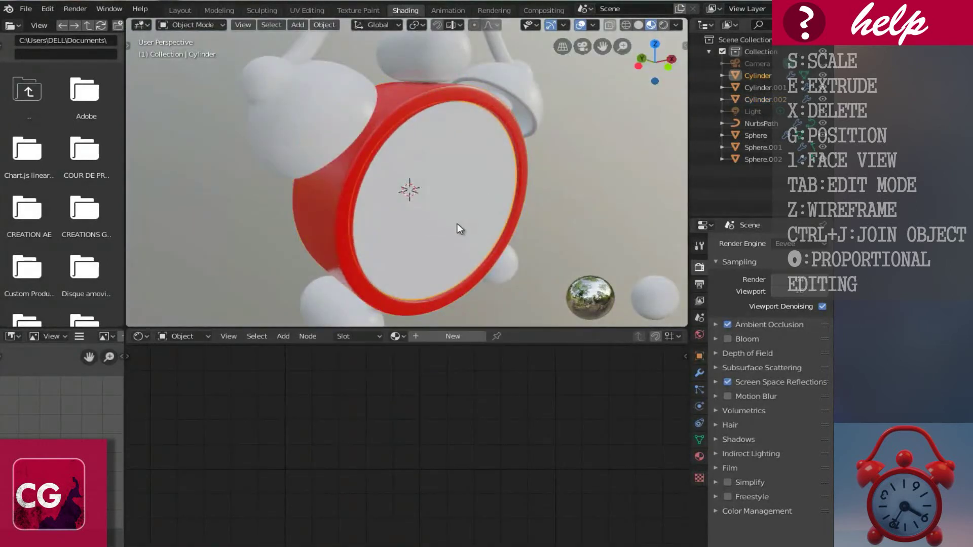
{"action": "left_click", "coordinate": [452, 336]}
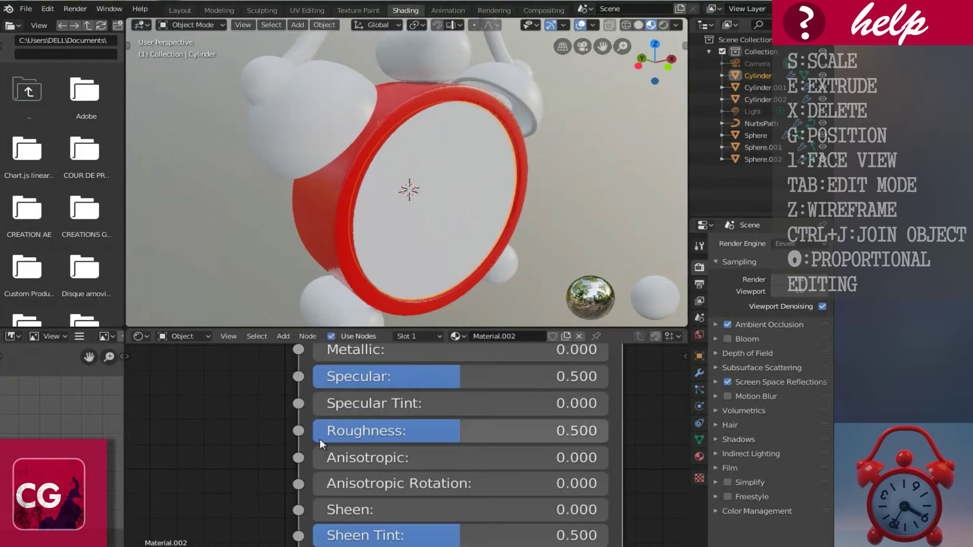
{"action": "scroll", "coordinate": [315, 440], "scroll_direction": "down", "scroll_amount": 5}
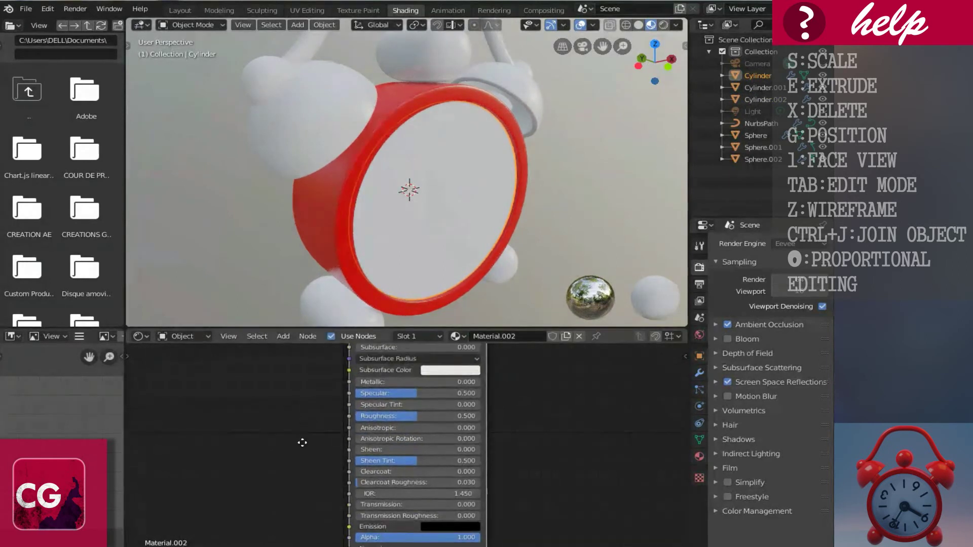
{"action": "scroll", "coordinate": [311, 445], "scroll_direction": "up", "scroll_amount": 3}
{"action": "middle_click_drag", "start_coordinate": [312, 446], "coordinate": [316, 359]}
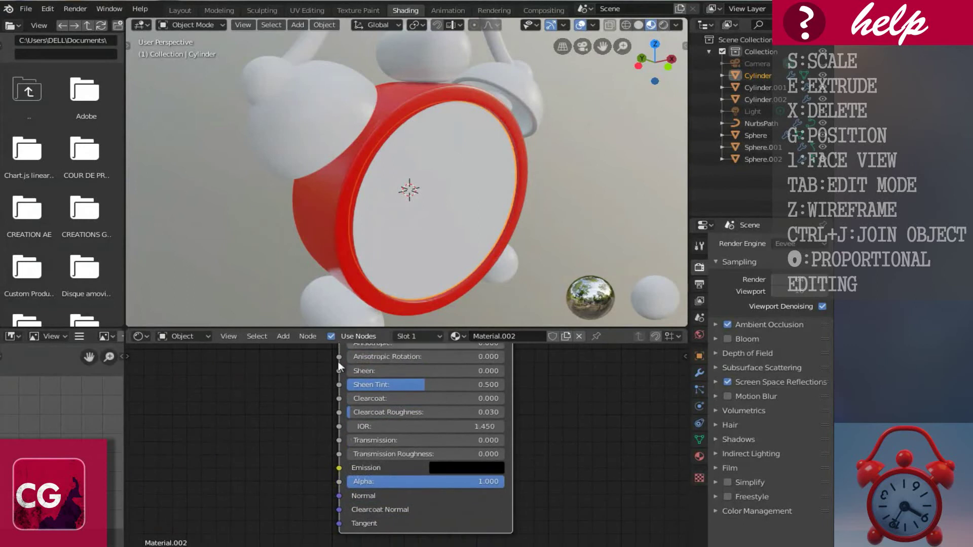
{"action": "scroll", "coordinate": [301, 449], "scroll_direction": "up", "scroll_amount": 4}
{"action": "middle_click_drag", "start_coordinate": [293, 421], "coordinate": [290, 441]}
{"action": "left_click_drag", "start_coordinate": [342, 456], "coordinate": [740, 437]}
{"action": "middle_click_drag", "start_coordinate": [599, 403], "coordinate": [597, 509]}
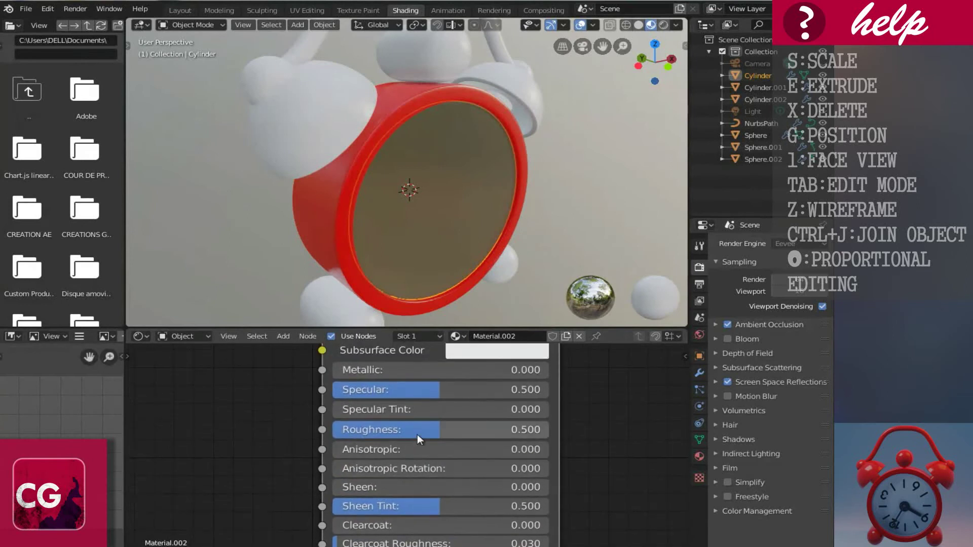
{"action": "left_click_drag", "start_coordinate": [418, 439], "coordinate": [340, 434]}
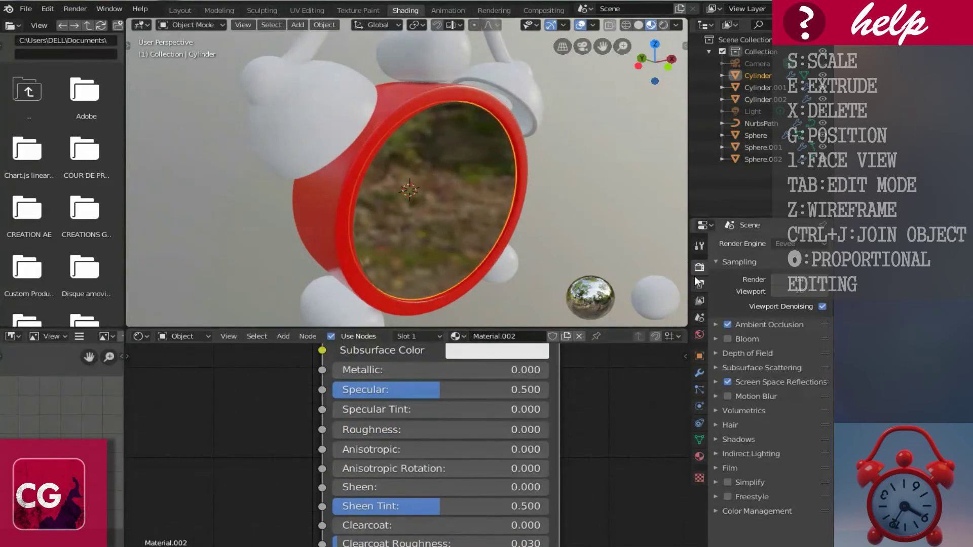
- Enable Refraction in the render's Screen Space Reflections, plus Backface Culling and Screen Space Refraction for the disc's glass material
{"action": "left_click", "coordinate": [719, 382]}
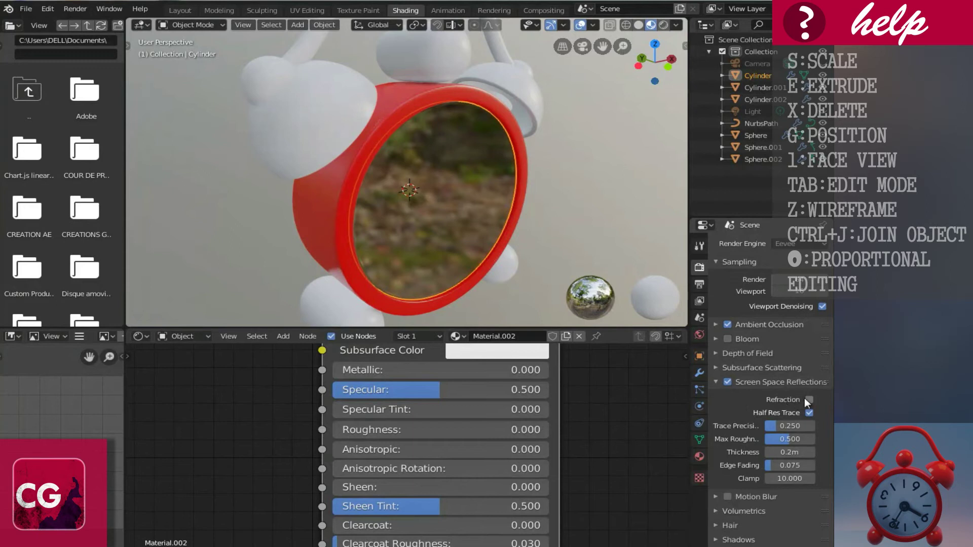
{"action": "left_click", "coordinate": [699, 456]}
{"action": "scroll", "coordinate": [719, 477], "scroll_direction": "down", "scroll_amount": 5}
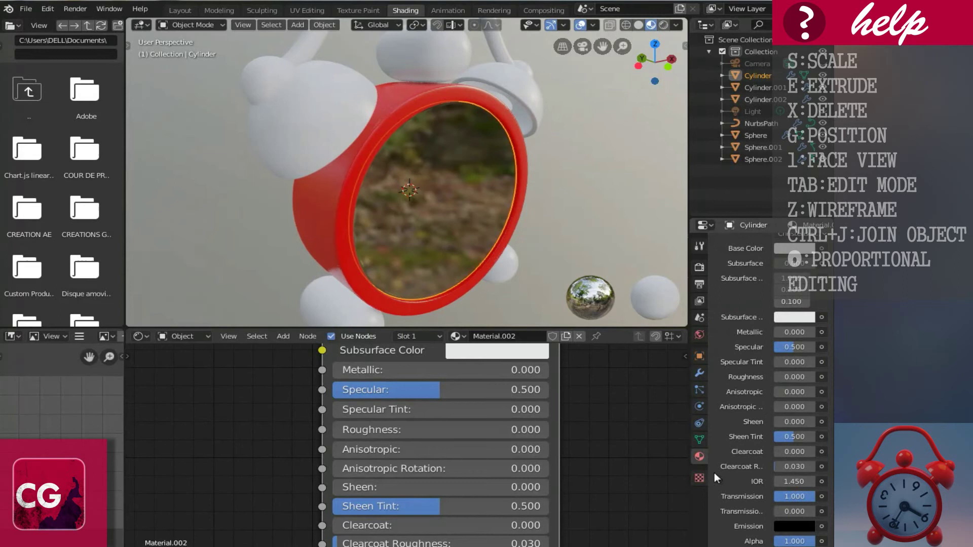
{"action": "scroll", "coordinate": [714, 473], "scroll_direction": "down", "scroll_amount": 6}
{"action": "scroll", "coordinate": [760, 512], "scroll_direction": "down", "scroll_amount": 1}
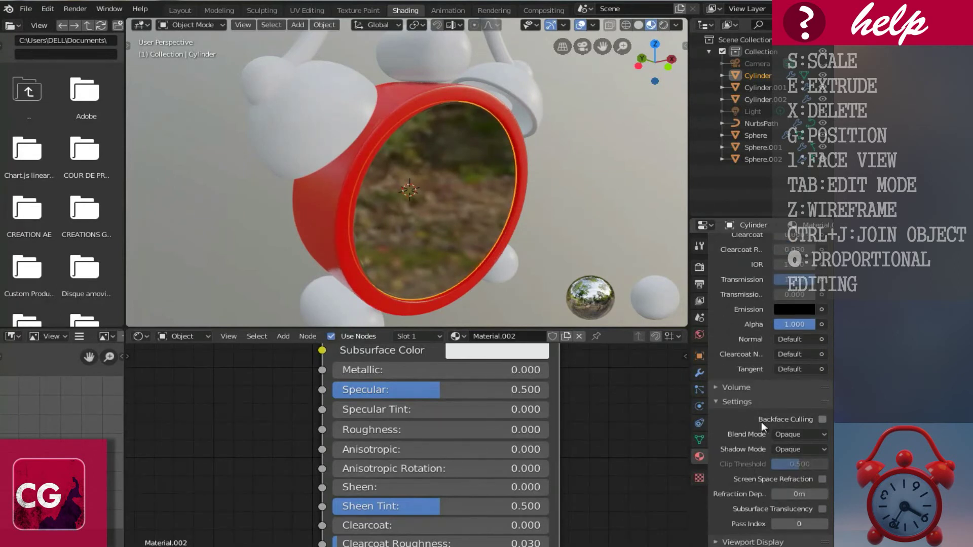
{"action": "left_click", "coordinate": [823, 420]}
{"action": "left_click", "coordinate": [822, 480]}
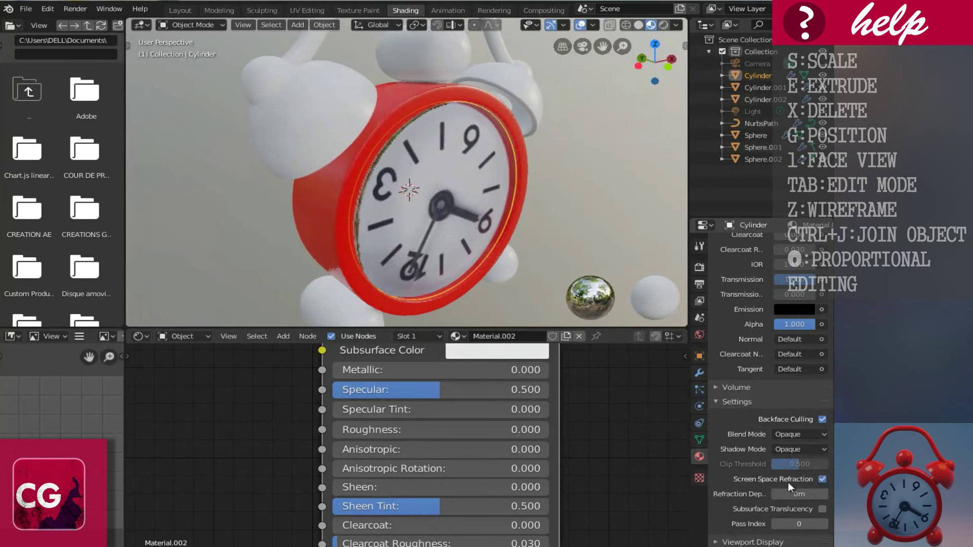
- Select the twin bells and give them a new material
{"action": "middle_click_drag", "start_coordinate": [437, 139], "coordinate": [352, 129]}
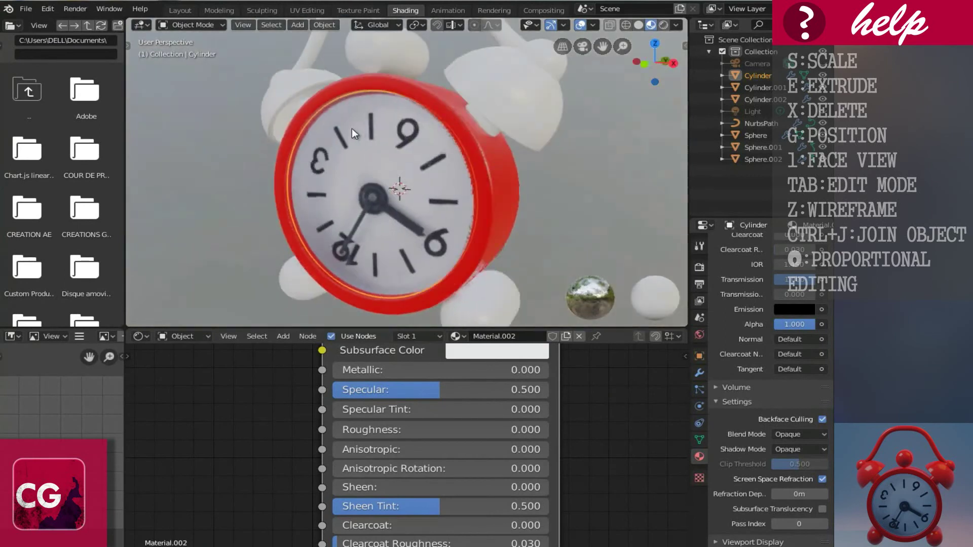
{"action": "middle_click_drag", "start_coordinate": [510, 125], "coordinate": [545, 172]}
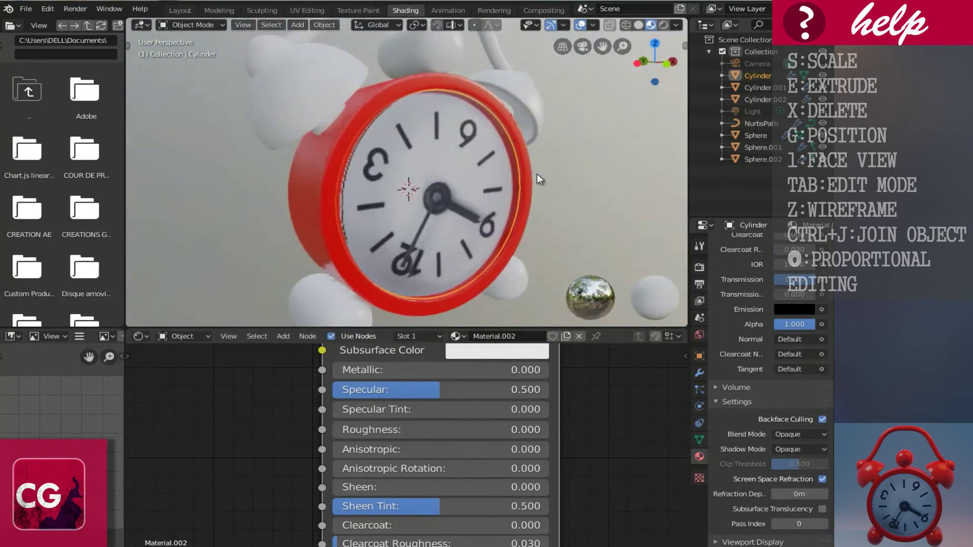
{"action": "middle_click_drag", "start_coordinate": [312, 152], "coordinate": [497, 119]}
{"action": "left_click", "coordinate": [497, 120]}
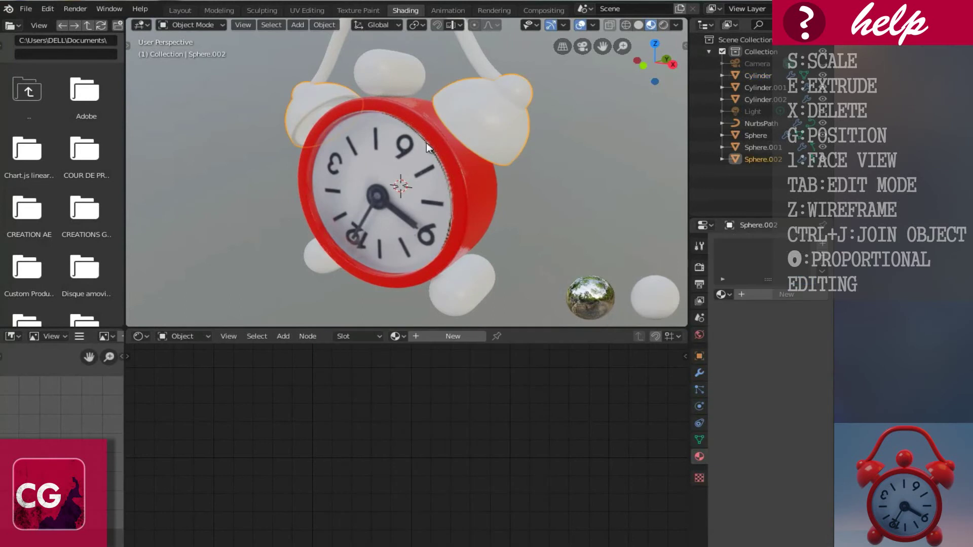
{"action": "left_click", "coordinate": [434, 338]}
{"action": "mouse_move", "coordinate": [349, 391]}
{"action": "middle_mouse_down"}
{"action": "mouse_move", "coordinate": [350, 462]}
{"action": "mouse_move", "coordinate": [371, 465]}
{"action": "mouse_move", "coordinate": [373, 515]}
{"action": "middle_mouse_up"}
{"action": "middle_click_drag", "start_coordinate": [385, 438], "coordinate": [370, 504]}
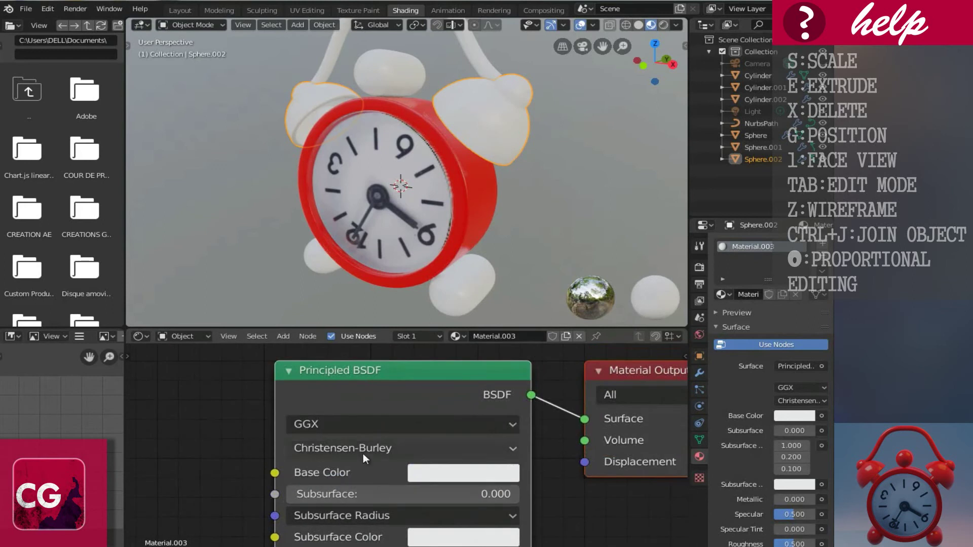
- Sample the clock body's red as the bells' Base Color and raise its value to 1.000
{"action": "middle_click_drag", "start_coordinate": [523, 473], "coordinate": [485, 464]}
{"action": "left_click", "coordinate": [487, 452]}
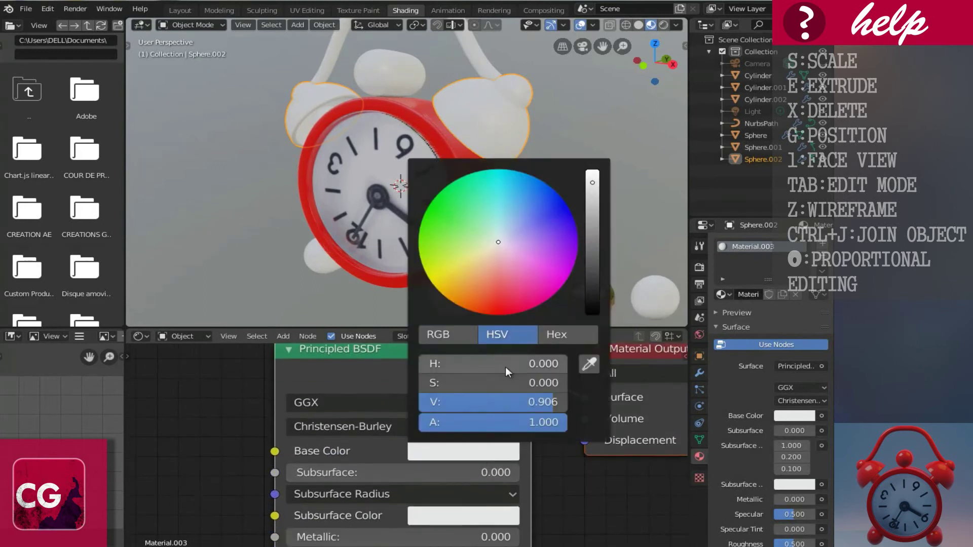
{"action": "left_click", "coordinate": [467, 456]}
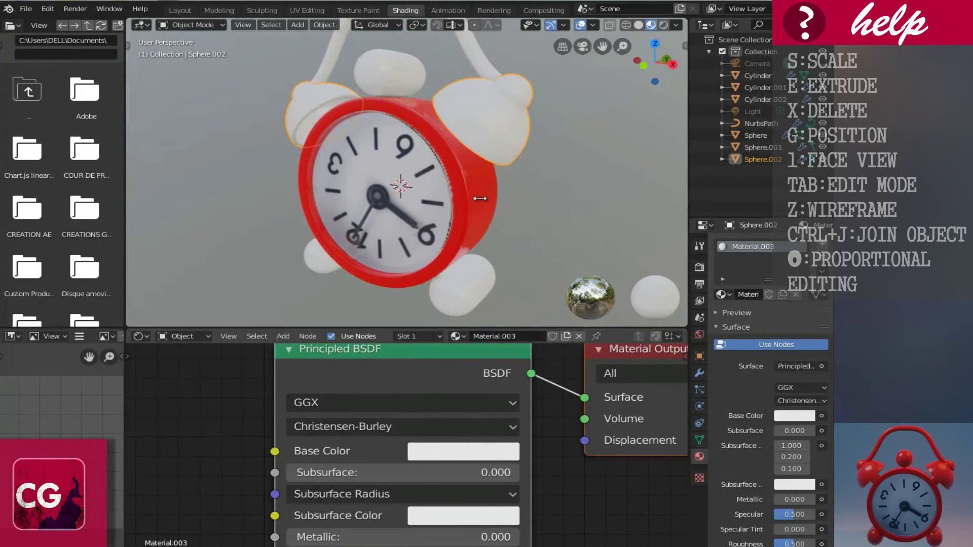
{"action": "left_click", "coordinate": [480, 201]}
{"action": "left_click", "coordinate": [452, 452]}
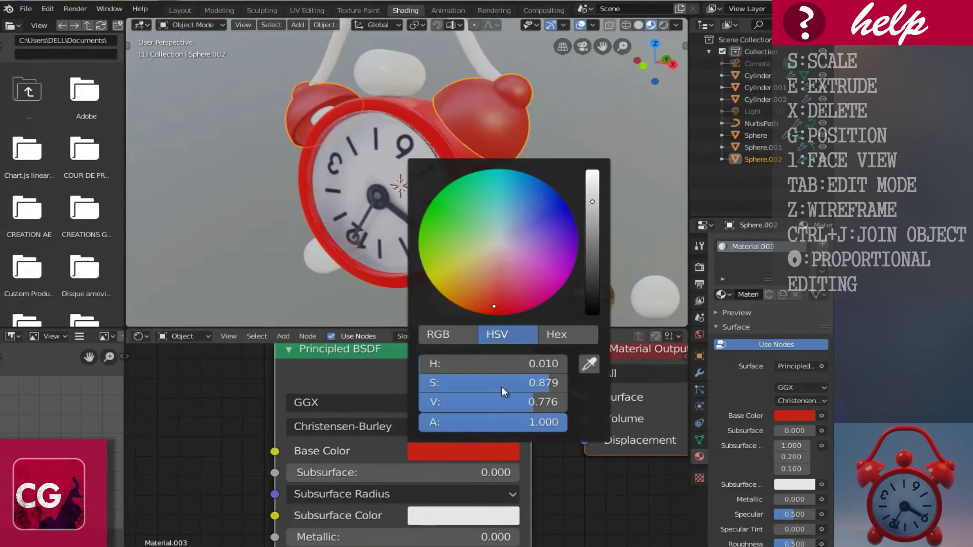
{"action": "left_click_drag", "start_coordinate": [591, 181], "coordinate": [588, 141]}
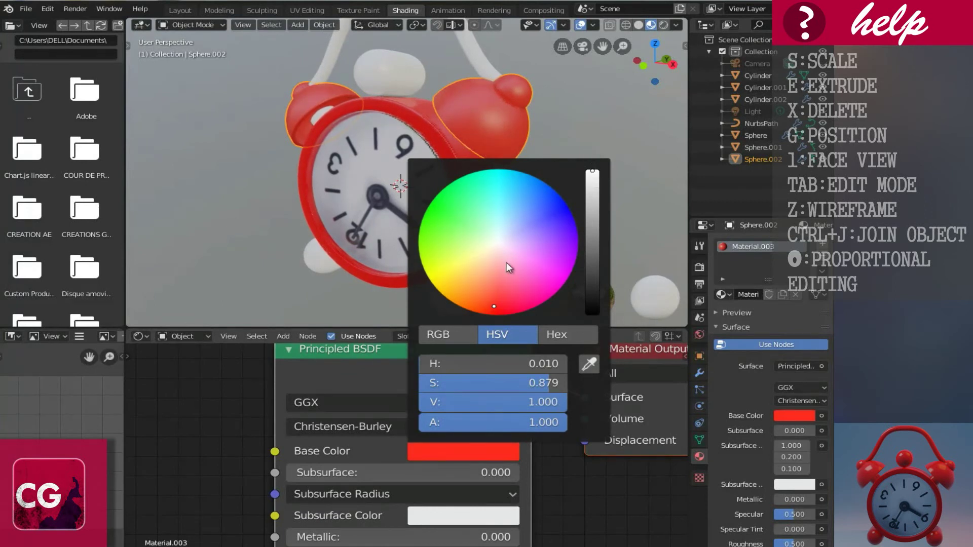
- Fine-tune the bells' Base Color to a more saturated red and check it from several angles
{"action": "middle_click_drag", "start_coordinate": [531, 226], "coordinate": [592, 226]}
{"action": "middle_click_drag", "start_coordinate": [381, 175], "coordinate": [415, 230]}
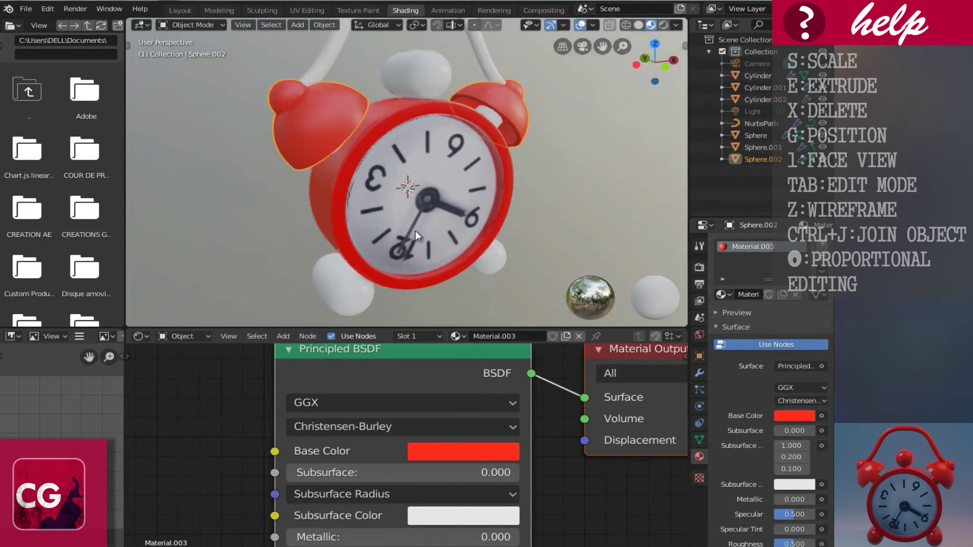
{"action": "middle_click_drag", "start_coordinate": [381, 169], "coordinate": [406, 172]}
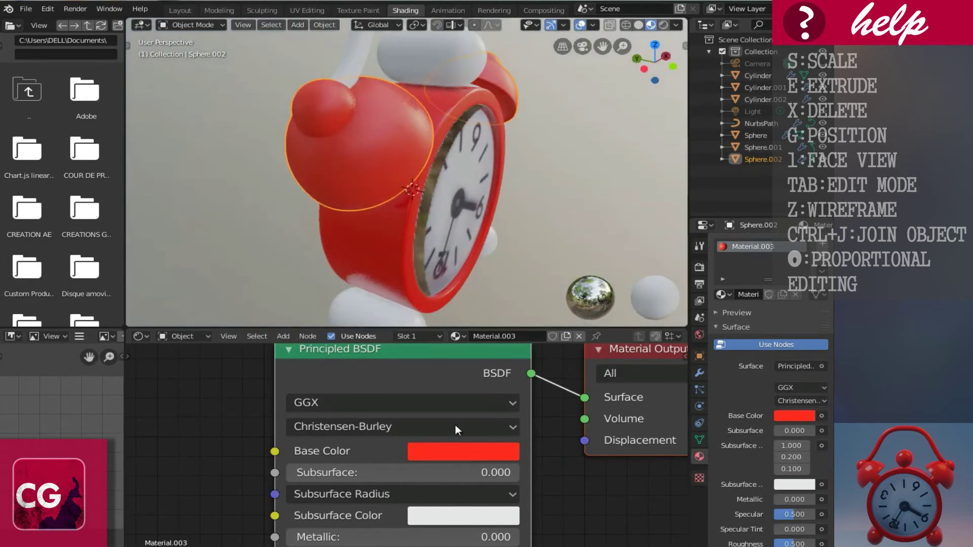
{"action": "left_click", "coordinate": [466, 457]}
{"action": "left_click_drag", "start_coordinate": [494, 306], "coordinate": [496, 300]}
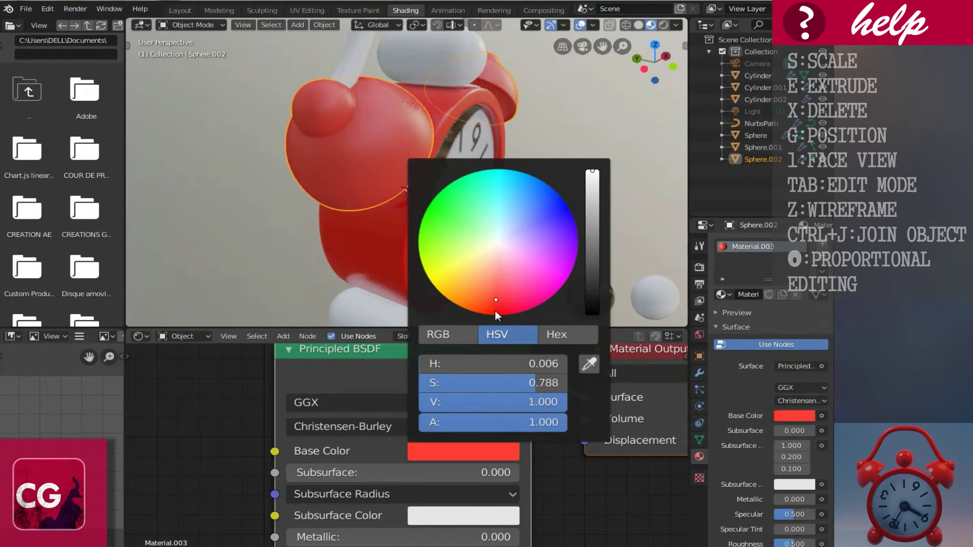
{"action": "left_click", "coordinate": [491, 311]}
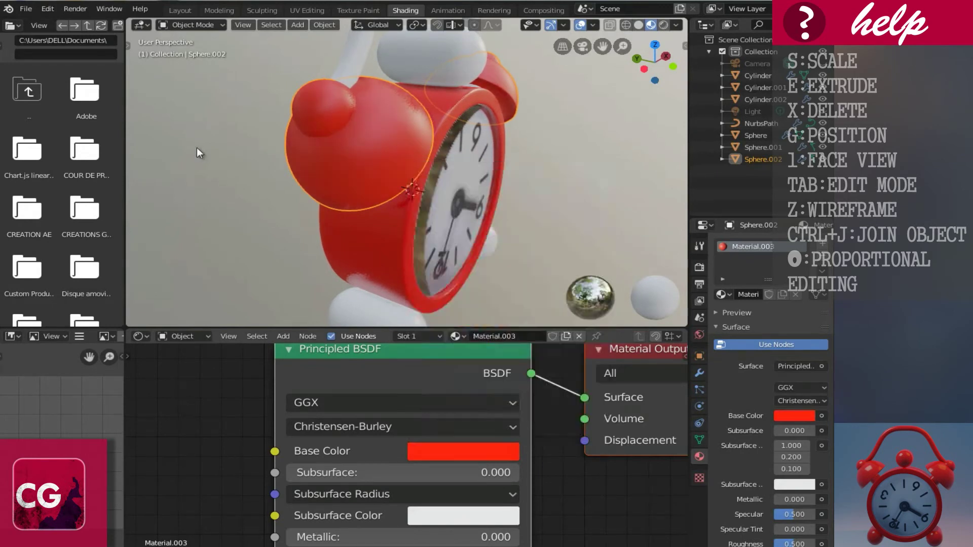
{"action": "middle_click_drag", "start_coordinate": [460, 197], "coordinate": [431, 178]}
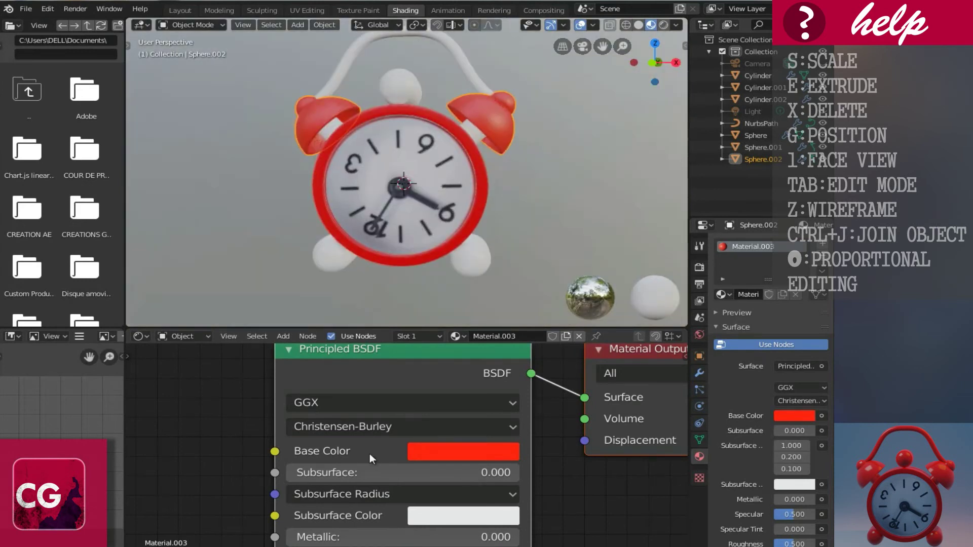
- Lower the Roughness of the bells' material to 0.391
{"action": "scroll", "coordinate": [359, 504], "scroll_direction": "down", "scroll_amount": 1}
{"action": "middle_click_drag", "start_coordinate": [358, 504], "coordinate": [365, 407]}
{"action": "scroll", "coordinate": [358, 468], "scroll_direction": "up", "scroll_amount": 1}
{"action": "mouse_move", "coordinate": [358, 468]}
{"action": "middle_mouse_down"}
{"action": "mouse_move", "coordinate": [386, 418]}
{"action": "mouse_move", "coordinate": [394, 430]}
{"action": "middle_mouse_up"}
{"action": "scroll", "coordinate": [382, 432], "scroll_direction": "up", "scroll_amount": 1}
{"action": "left_click_drag", "start_coordinate": [417, 432], "coordinate": [376, 439]}
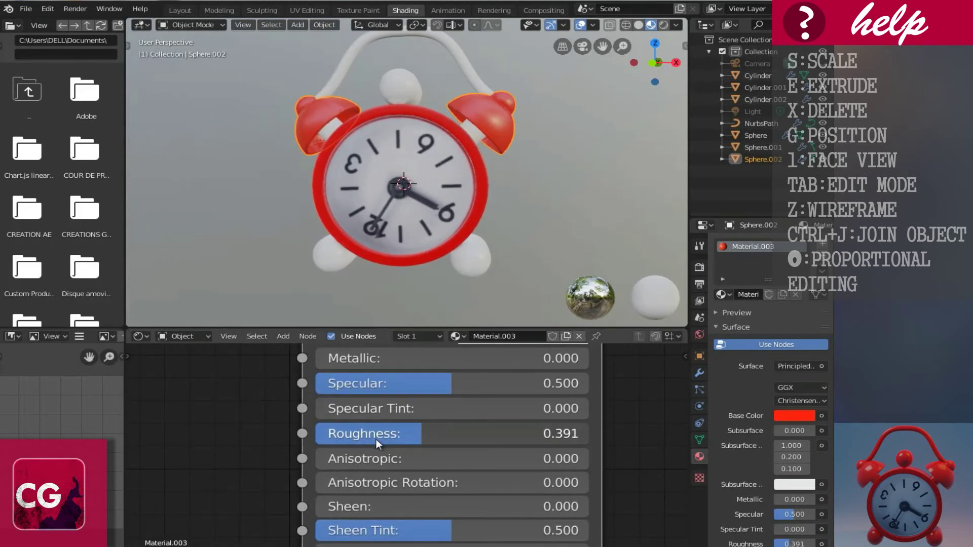
- Copy the clock body's Roughness value of 0.331818 into the bells' material
{"action": "middle_click_drag", "start_coordinate": [499, 181], "coordinate": [426, 190]}
{"action": "left_click", "coordinate": [426, 190]}
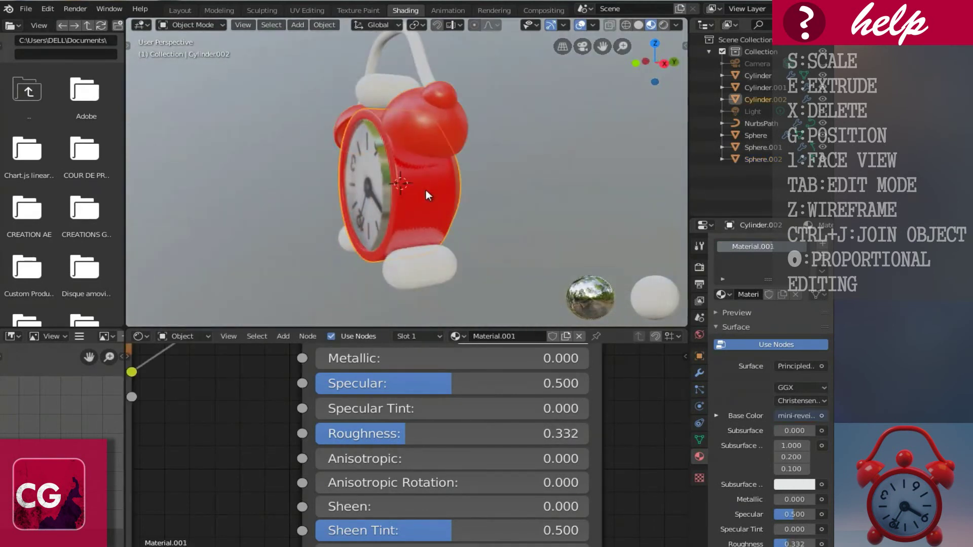
{"action": "left_click", "coordinate": [472, 436]}
{"action": "key", "text": "ctrl+c"}
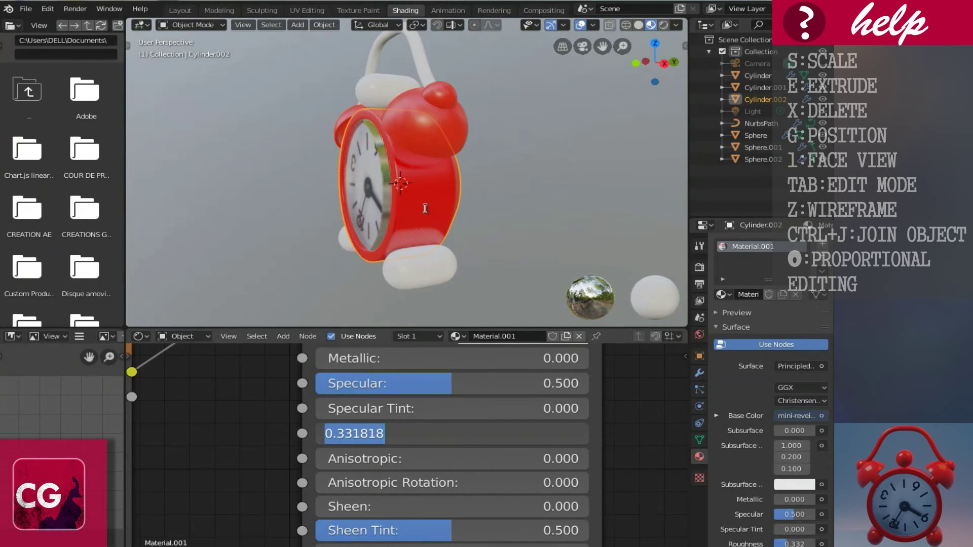
{"action": "left_click", "coordinate": [439, 133]}
{"action": "left_click", "coordinate": [439, 132]}
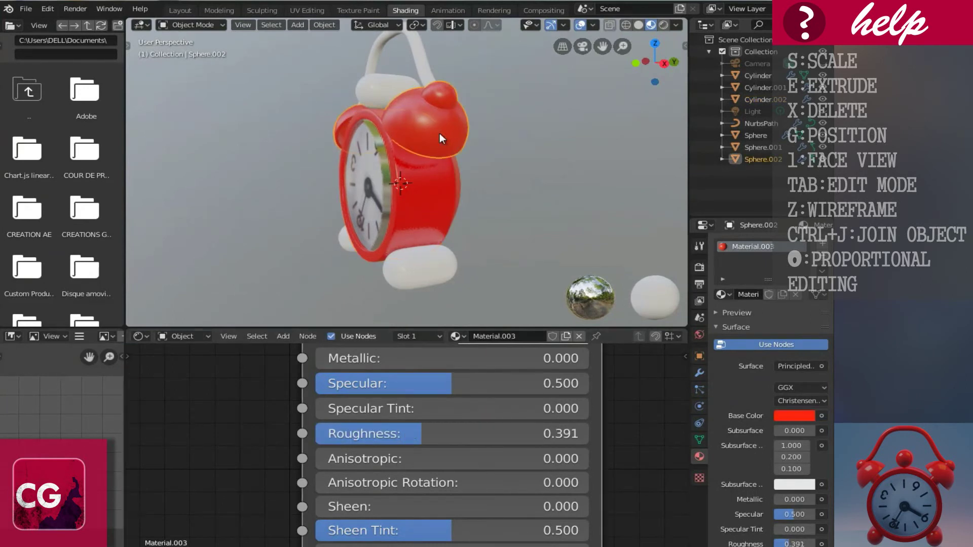
{"action": "left_click", "coordinate": [419, 436]}
{"action": "key", "text": "ctrl+v"}
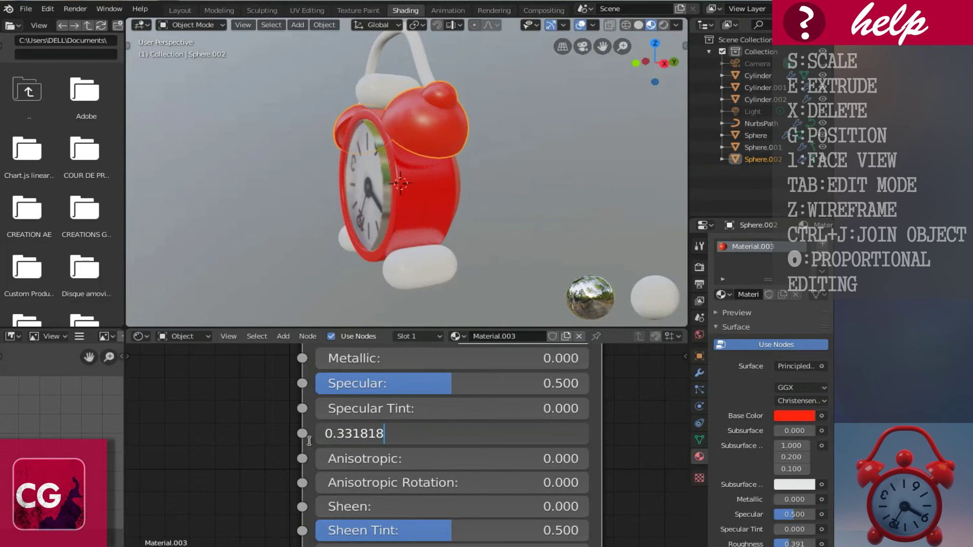
{"action": "key", "text": "Return"}
{"action": "middle_click_drag", "start_coordinate": [403, 119], "coordinate": [466, 141]}
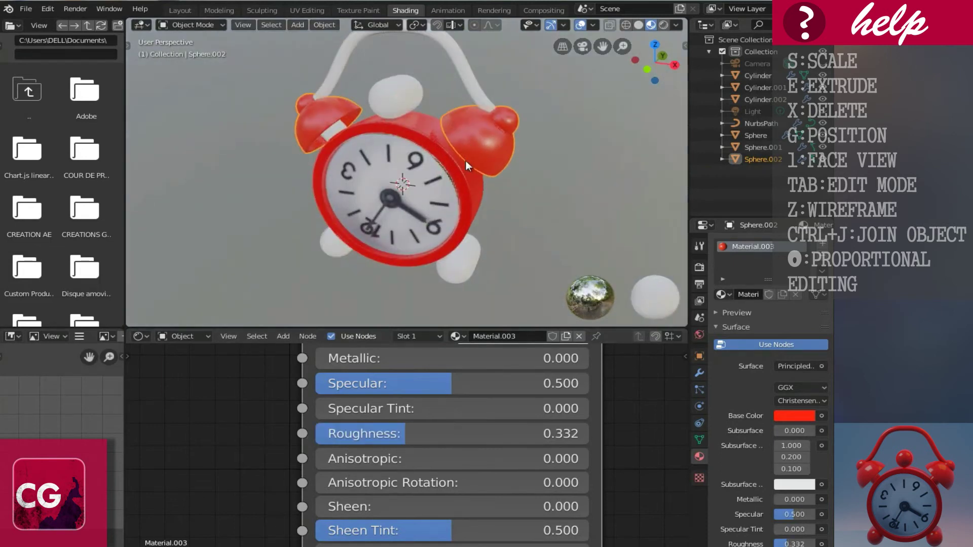
- Assign the bells' red Material.003 to the curved handle and to the knob between the bells
{"action": "key", "text": "1"}
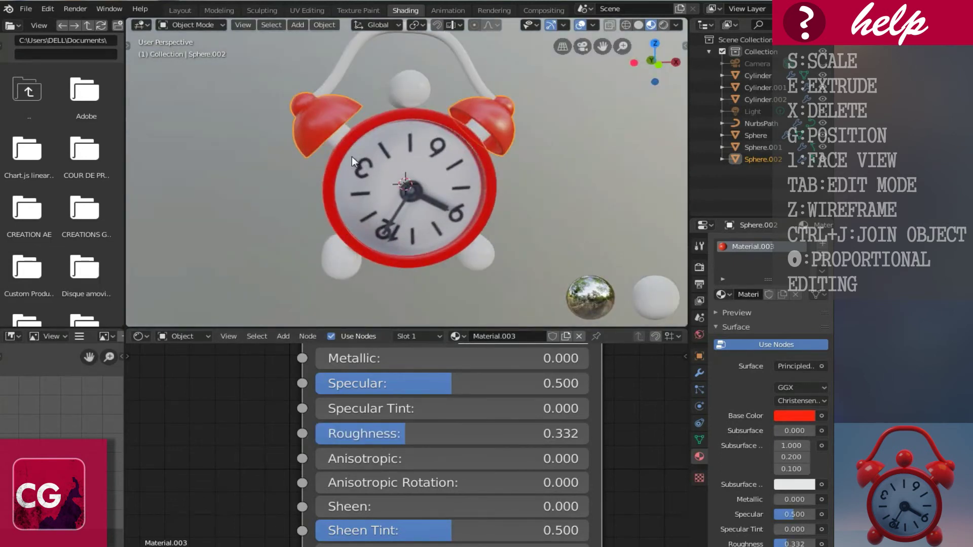
{"action": "scroll", "coordinate": [475, 175], "scroll_direction": "up", "scroll_amount": 3, "text": "shift"}
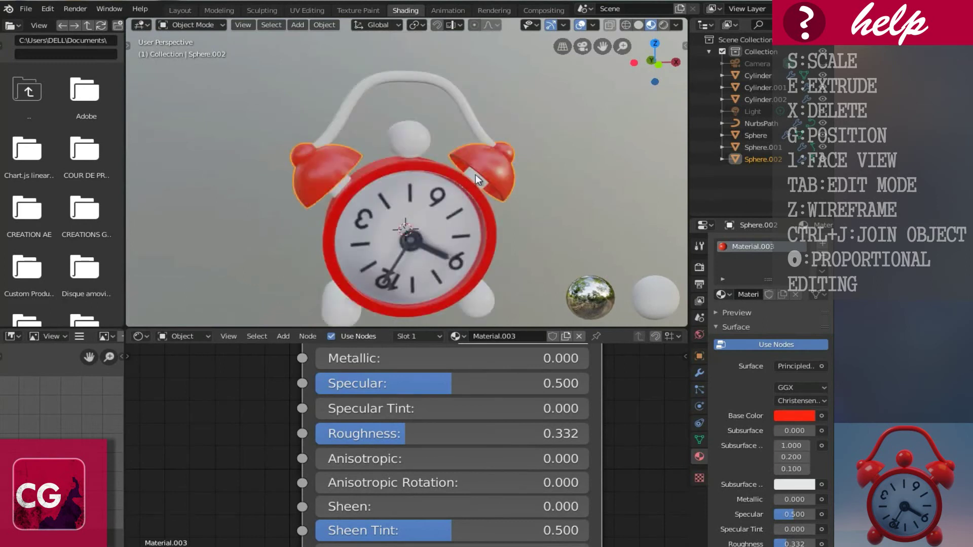
{"action": "left_click", "coordinate": [476, 122]}
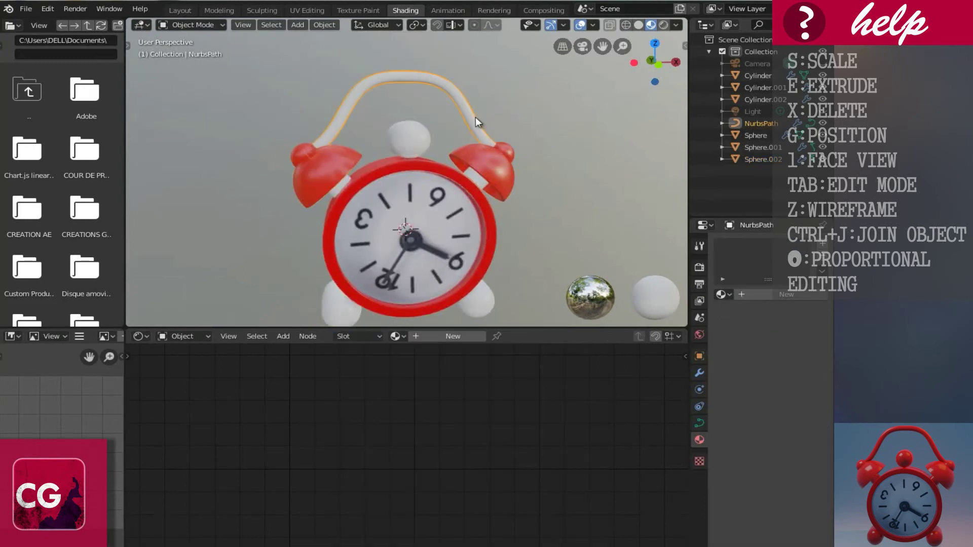
{"action": "left_click", "coordinate": [400, 337]}
{"action": "left_click", "coordinate": [408, 386]}
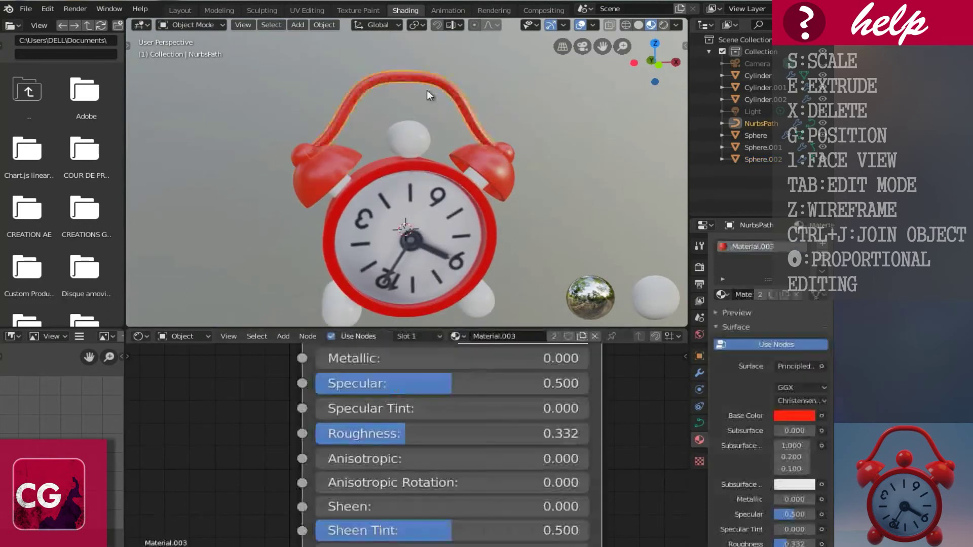
{"action": "left_click", "coordinate": [417, 130]}
{"action": "left_click", "coordinate": [395, 336]}
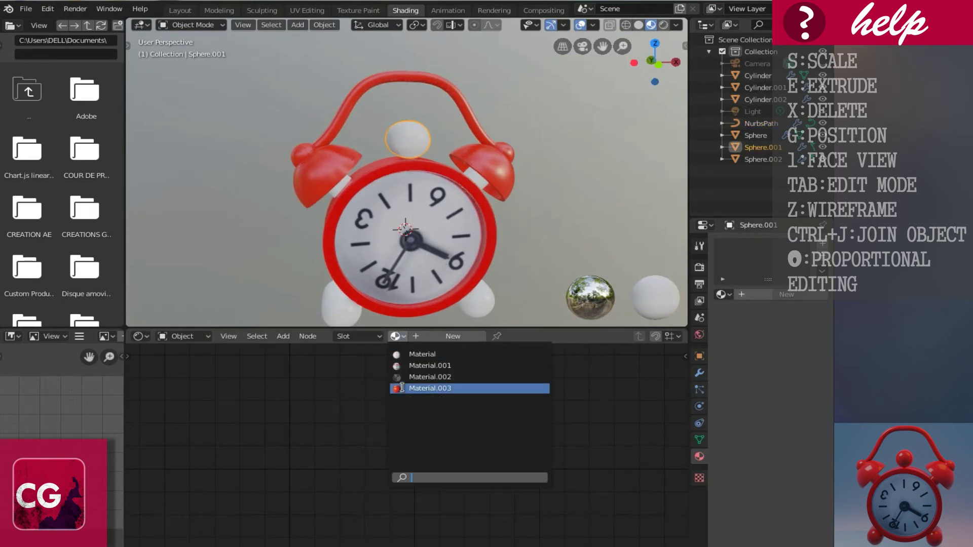
{"action": "key", "text": "Return"}
- Assign the red Material.003 to the two bell supports and to the clock's feet
{"action": "left_click", "coordinate": [340, 271]}
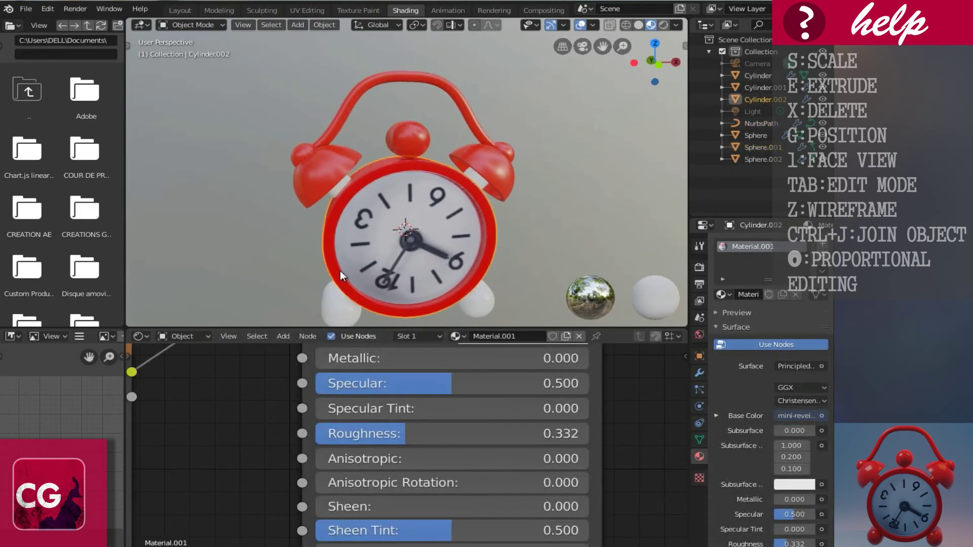
{"action": "left_click", "coordinate": [476, 180]}
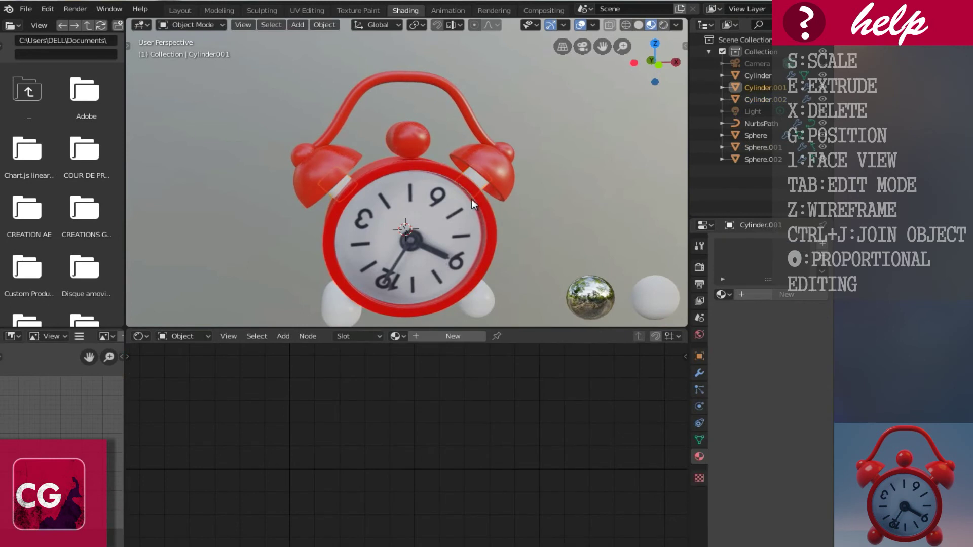
{"action": "left_click", "coordinate": [396, 337]}
{"action": "left_click", "coordinate": [418, 389]}
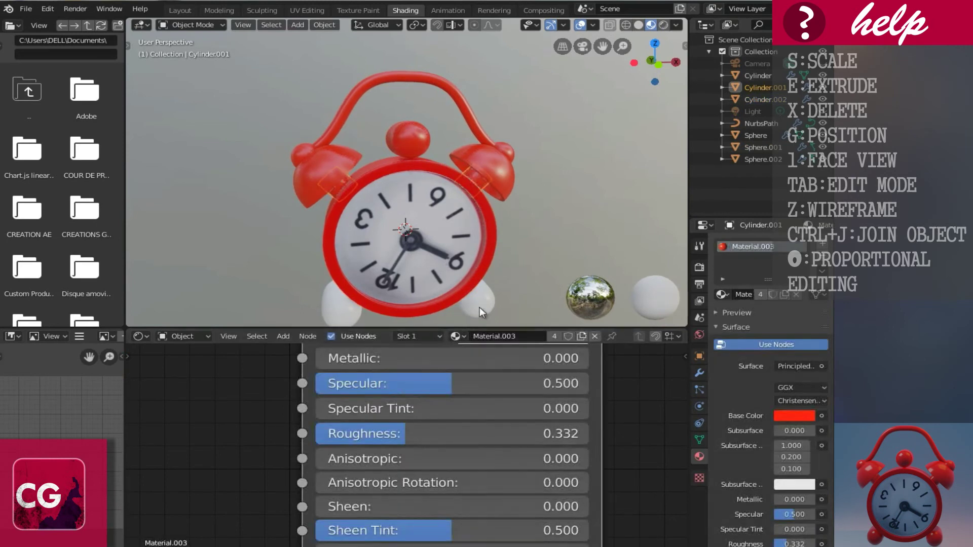
{"action": "left_click", "coordinate": [482, 305]}
{"action": "left_click", "coordinate": [397, 337]}
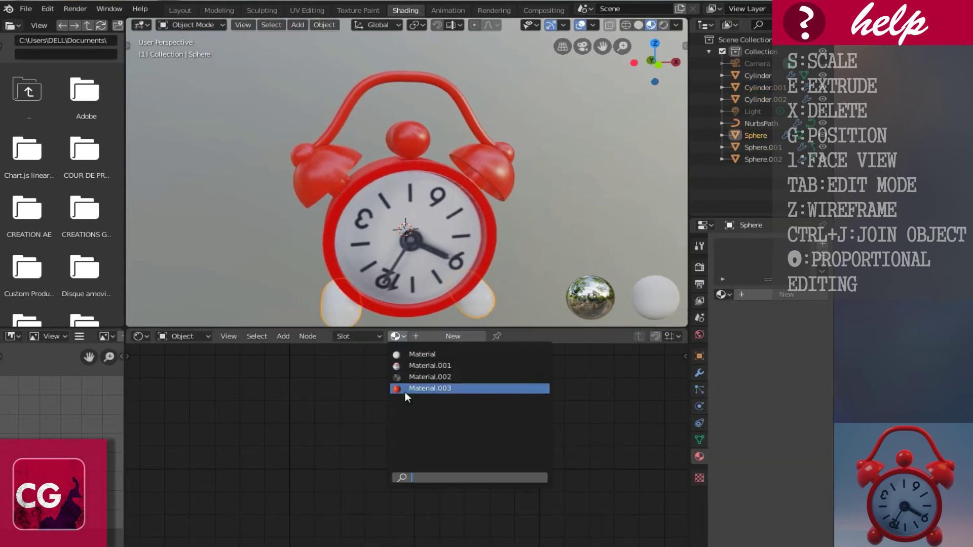
{"action": "left_click", "coordinate": [396, 388]}
- Adjust the Base Color of the shared red material to hue 0.002 and saturation 0.877
{"action": "middle_click_drag", "start_coordinate": [365, 278], "coordinate": [386, 218]}
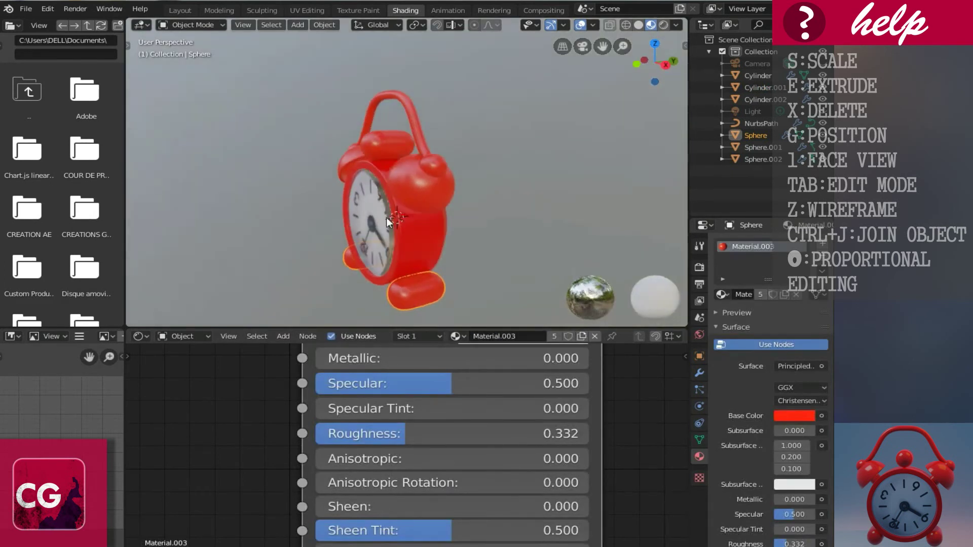
{"action": "scroll", "coordinate": [404, 214], "scroll_direction": "up", "scroll_amount": 5}
{"action": "middle_click_drag", "start_coordinate": [475, 203], "coordinate": [470, 167]}
{"action": "left_click", "coordinate": [470, 167]}
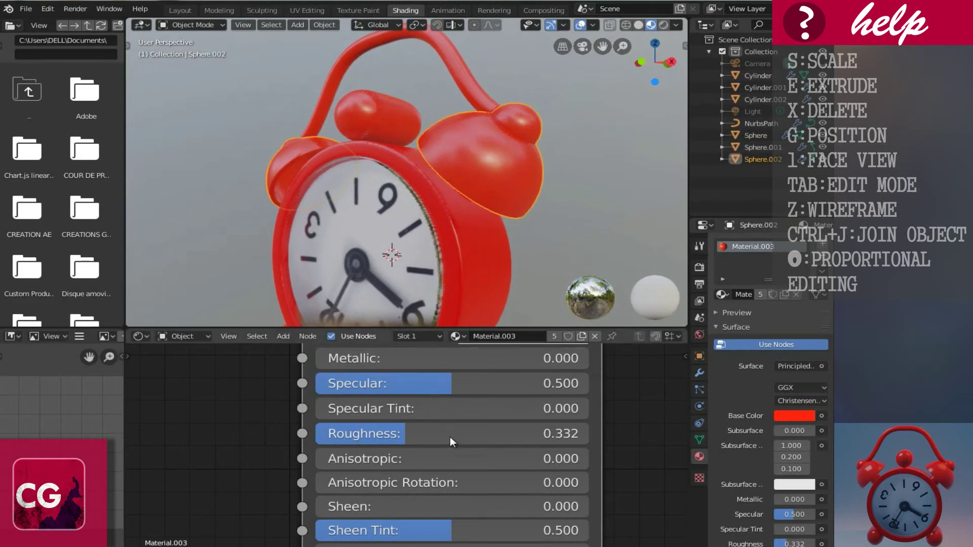
{"action": "scroll", "coordinate": [441, 499], "scroll_direction": "down", "scroll_amount": 3}
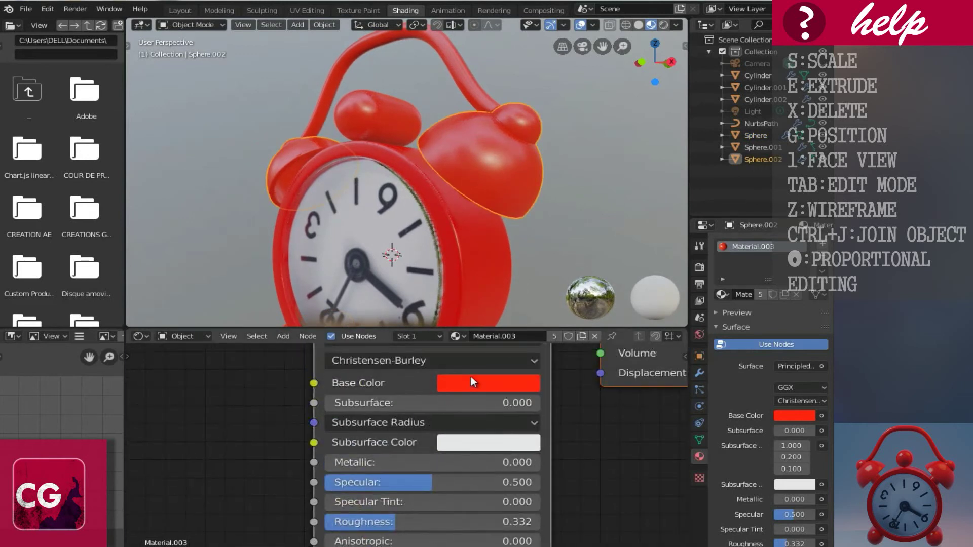
{"action": "left_click", "coordinate": [471, 382]}
{"action": "left_click_drag", "start_coordinate": [506, 252], "coordinate": [519, 249]}
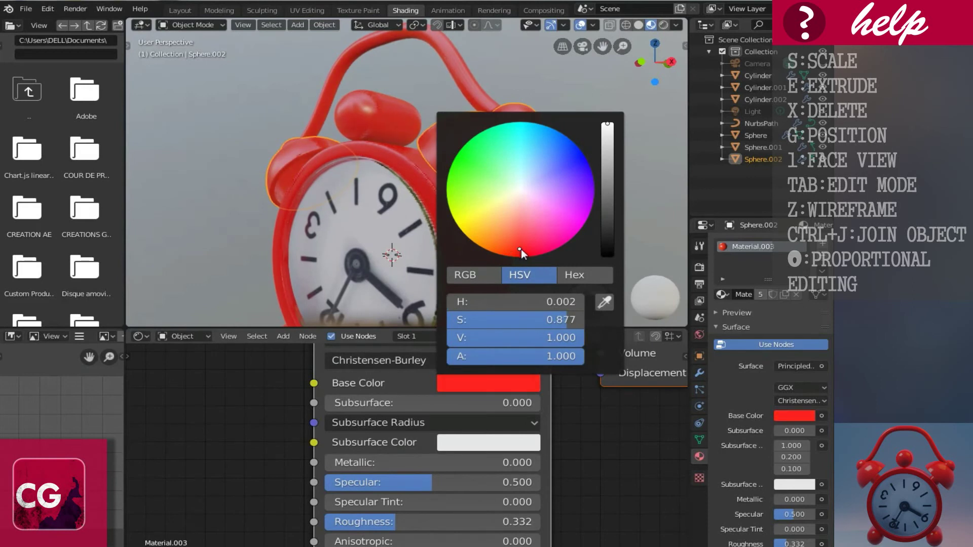
{"action": "scroll", "coordinate": [278, 205], "scroll_direction": "down", "scroll_amount": 3}
{"action": "middle_click_drag", "start_coordinate": [278, 206], "coordinate": [319, 179]}
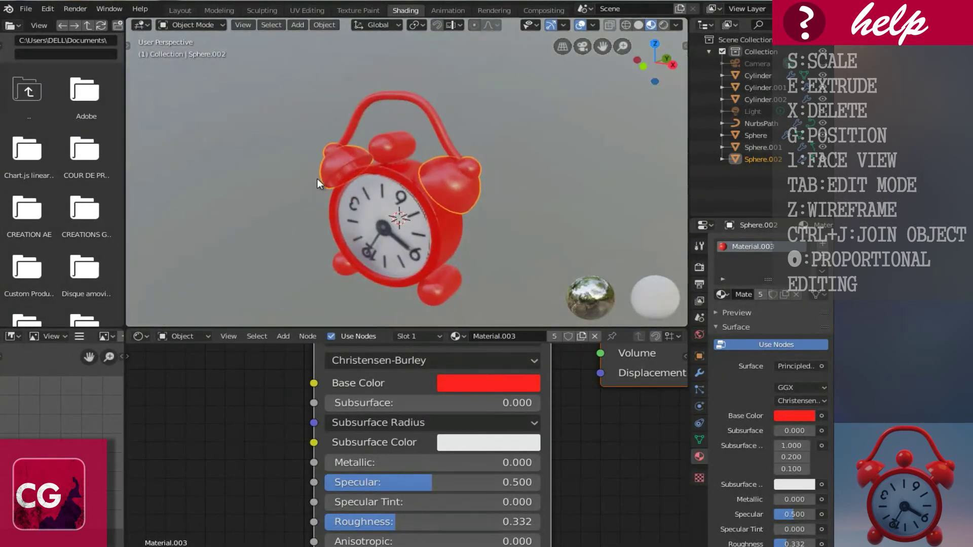
- In the Layout workspace, add a plane and move it down 1.67 m along Z to the underside of the clock's feet
{"action": "left_click", "coordinate": [184, 9]}
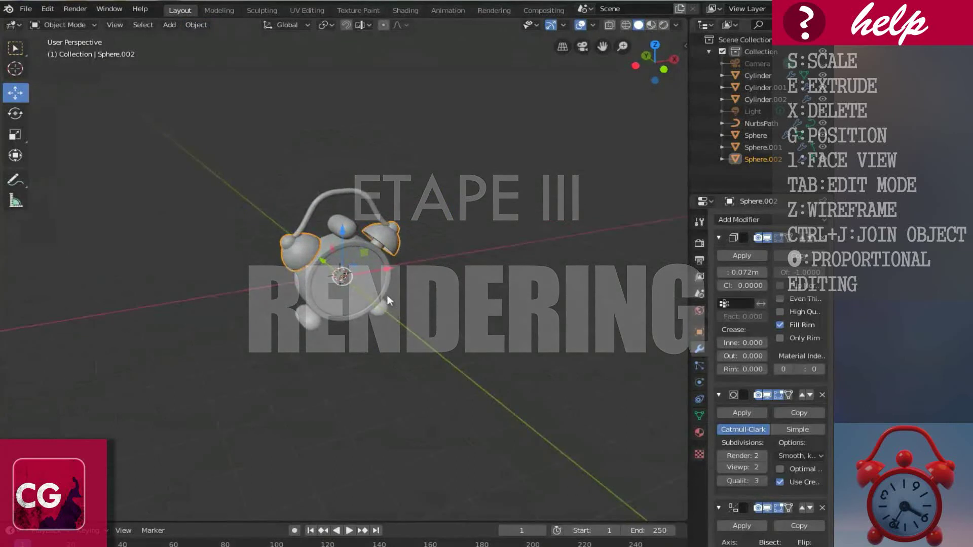
{"action": "key", "text": "shift+a"}
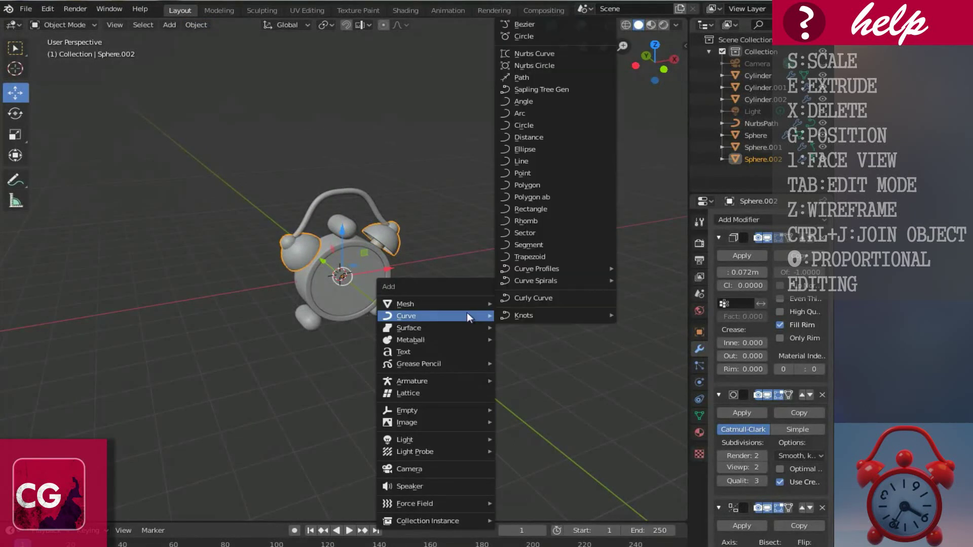
{"action": "mouse_move", "coordinate": [439, 304]}
{"action": "left_click", "coordinate": [522, 304]}
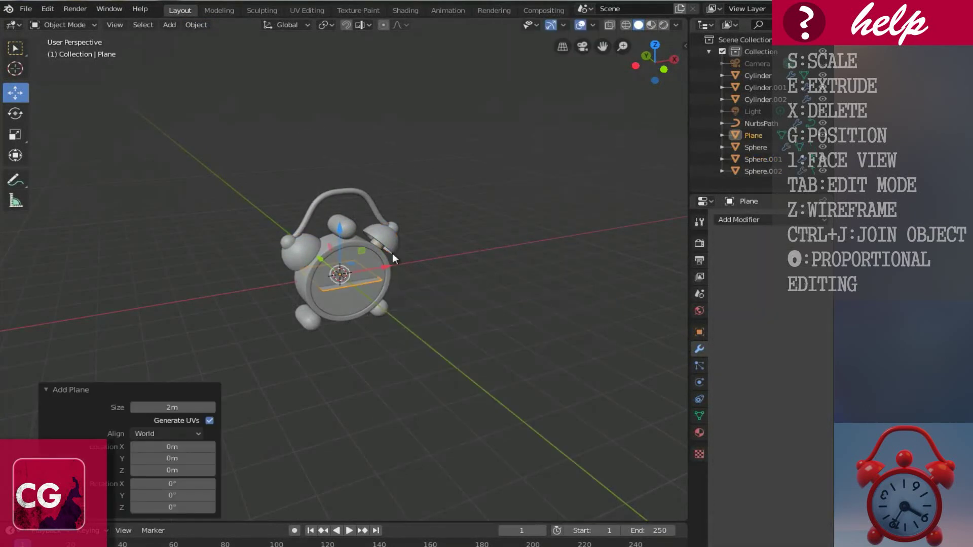
{"action": "key", "text": "KP_1"}
{"action": "left_click_drag", "start_coordinate": [344, 232], "coordinate": [360, 328]}
{"action": "scroll", "coordinate": [360, 329], "scroll_direction": "up", "scroll_amount": 4}
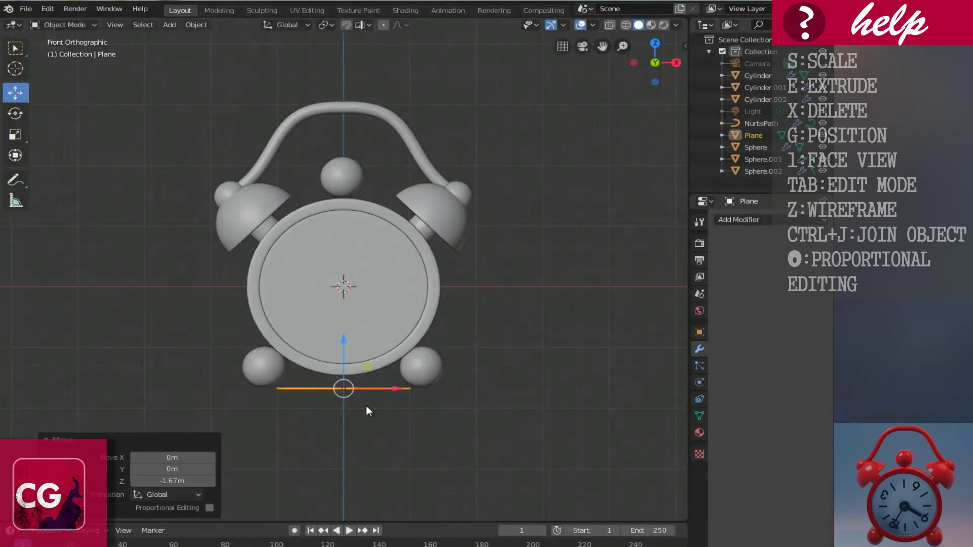
- Scale the plane up twice into a wide ground surface, using a factor of about 2.850 for the second resize
{"action": "key", "text": "s"}
{"action": "left_click", "coordinate": [557, 484]}
{"action": "key", "text": "s"}
{"action": "left_click", "coordinate": [459, 474]}
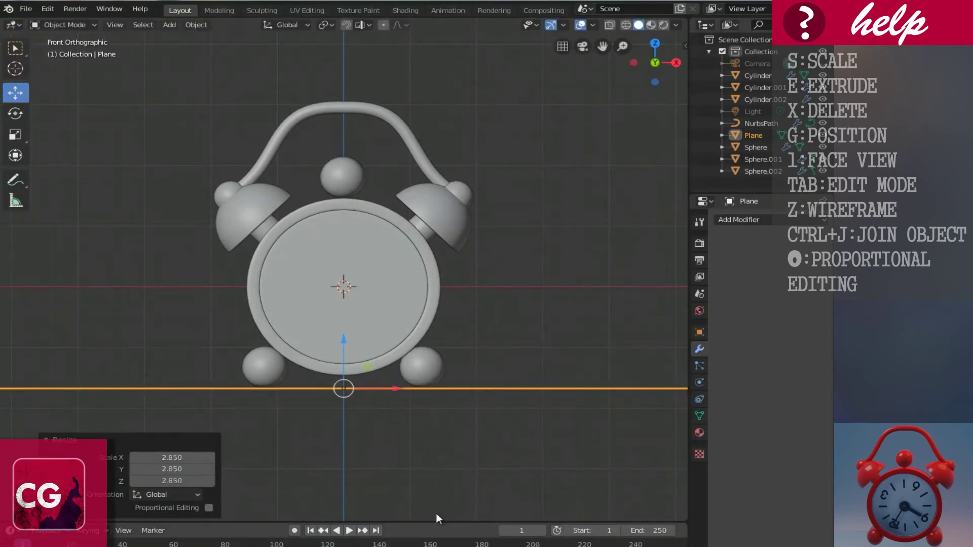
- Look through the scene camera, unhide it and select it
{"action": "middle_click_drag", "start_coordinate": [335, 297], "coordinate": [385, 336]}
{"action": "key", "text": "KP_0"}
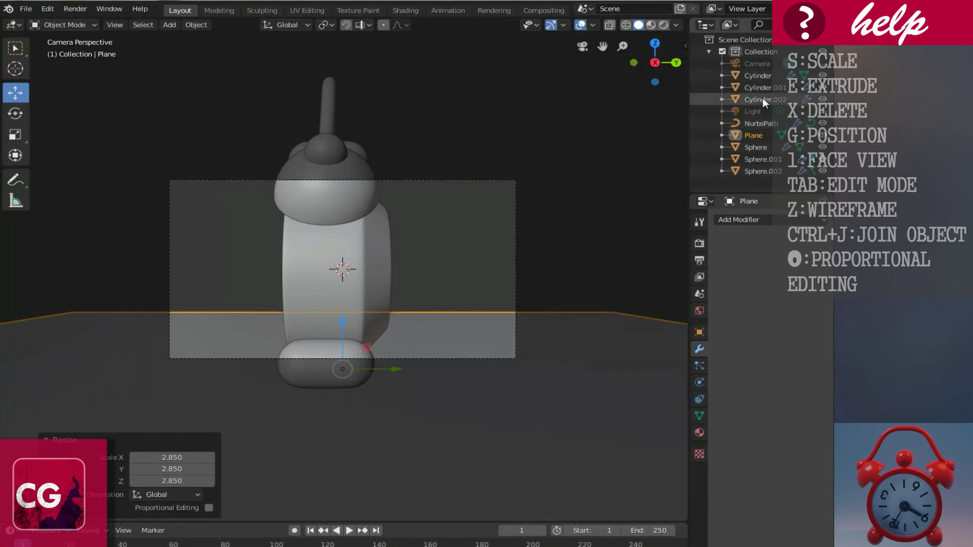
{"action": "left_click", "coordinate": [822, 64]}
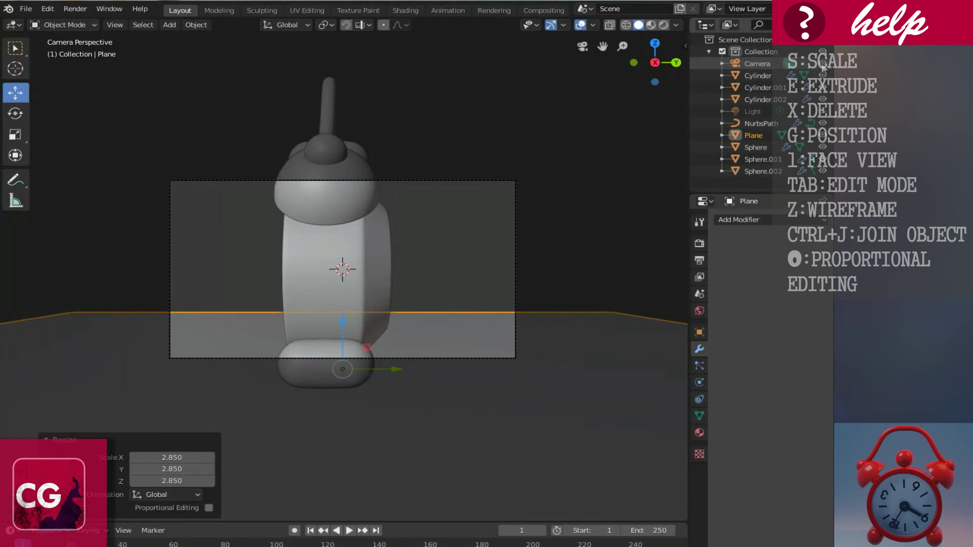
{"action": "left_click", "coordinate": [515, 354]}
- Enable Lock Camera to View and orbit the camera to face the clock's dial from slightly above
{"action": "key", "text": "n"}
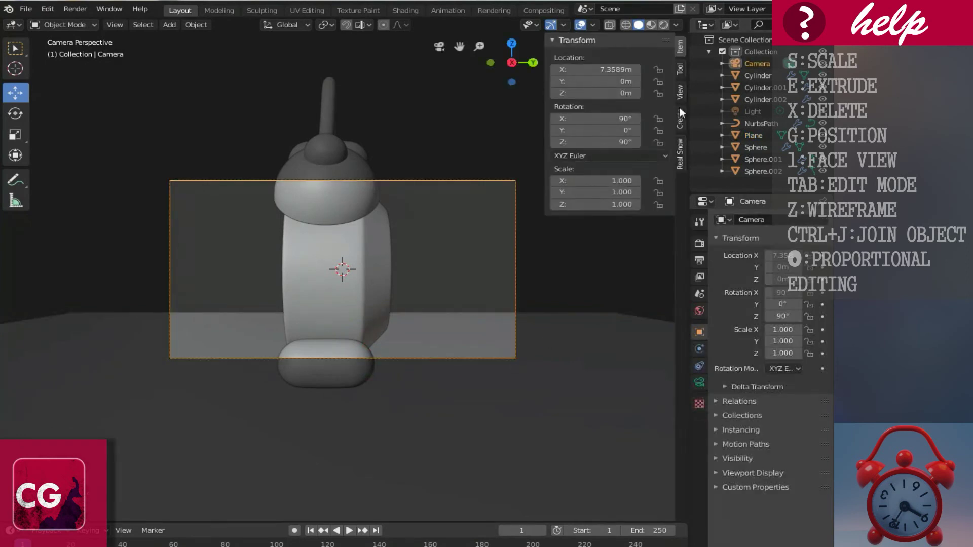
{"action": "left_click", "coordinate": [680, 93]}
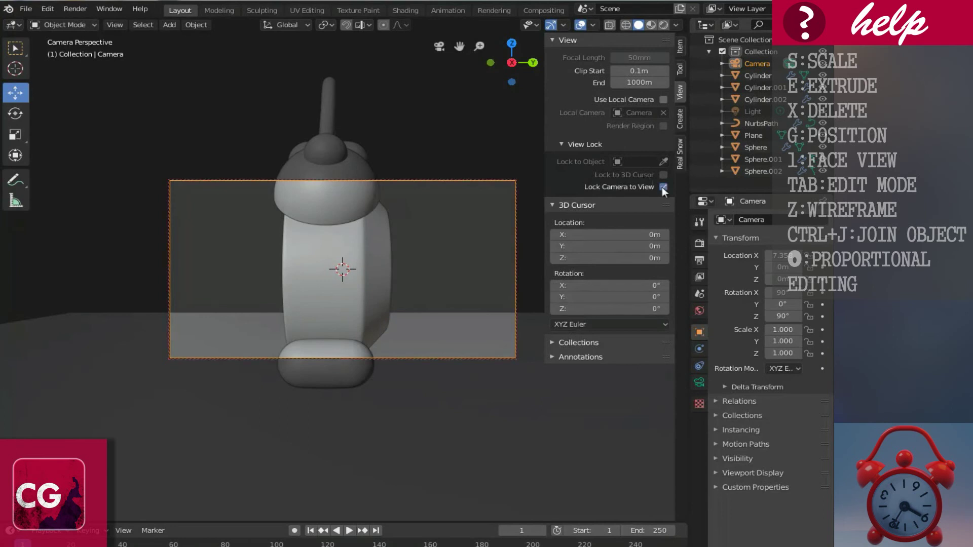
{"action": "middle_click_drag", "start_coordinate": [285, 311], "coordinate": [365, 351]}
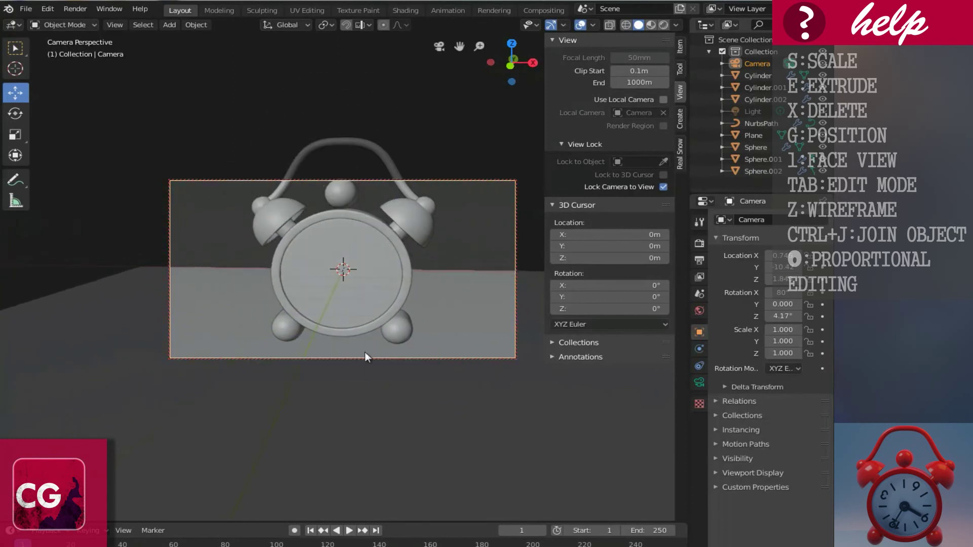
- Pull the locked camera back until the whole clock, including its handle, fits inside the frame
{"action": "scroll", "coordinate": [356, 349], "scroll_direction": "down", "scroll_amount": 2}
{"action": "scroll", "coordinate": [355, 349], "scroll_direction": "up", "scroll_amount": 2, "text": "shift"}
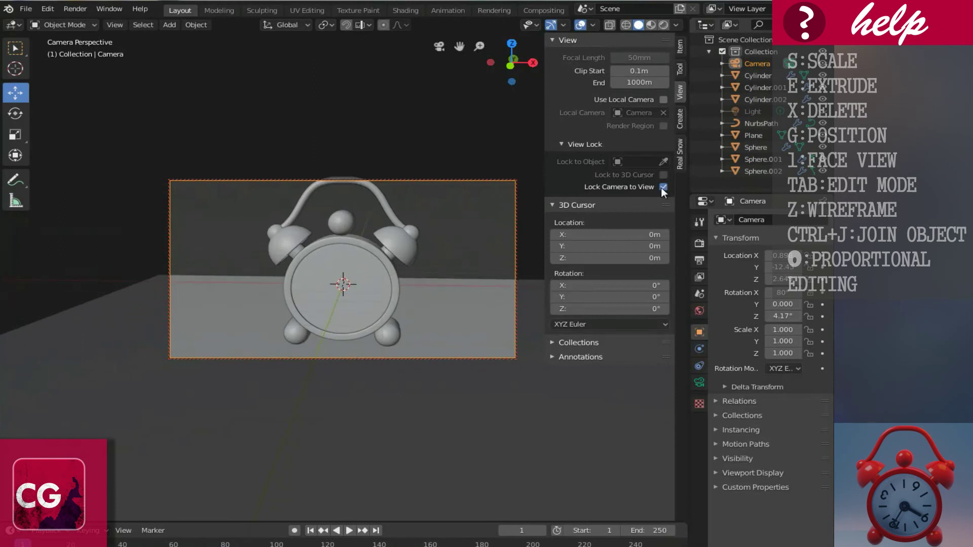
{"action": "key", "text": "n"}
{"action": "key", "text": "Home"}
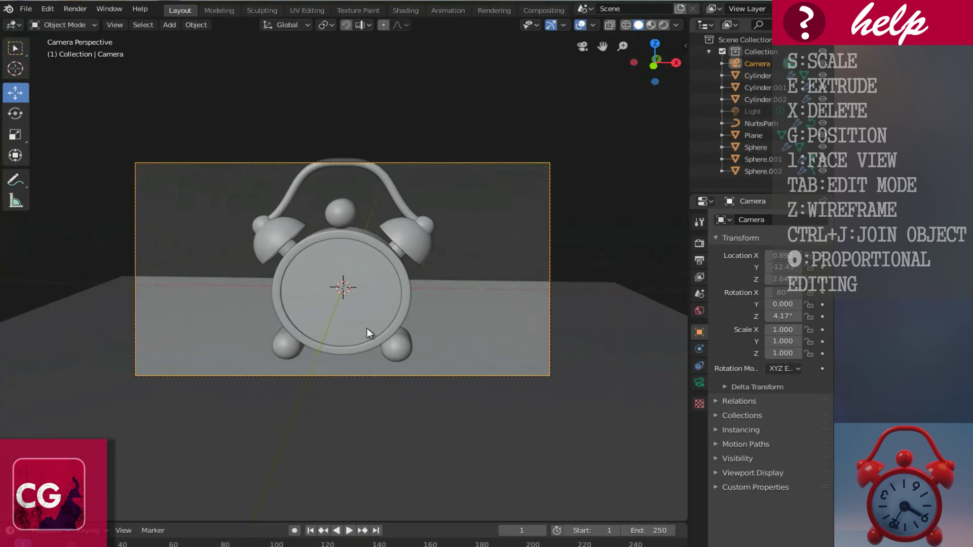
{"action": "scroll", "coordinate": [367, 328], "scroll_direction": "up", "scroll_amount": 1}
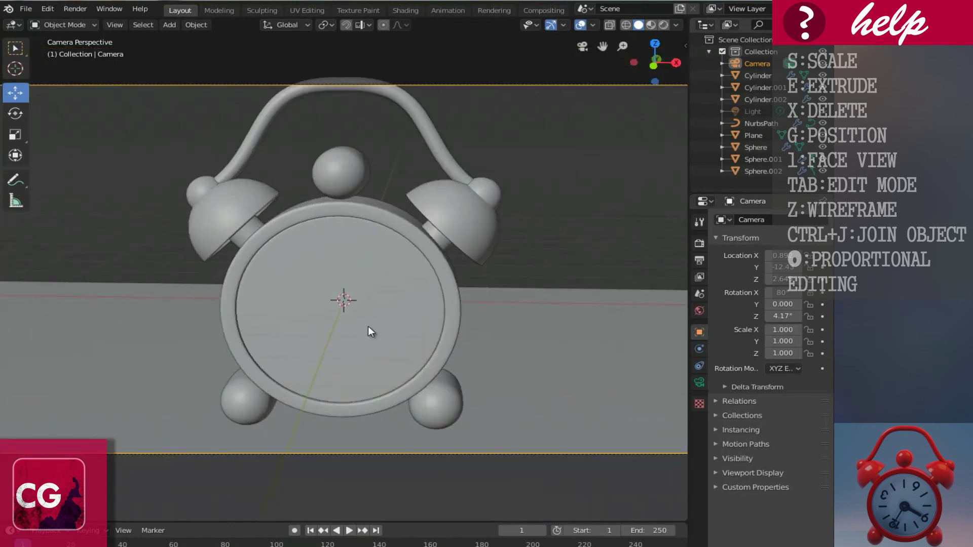
{"action": "key", "text": "n"}
{"action": "left_click", "coordinate": [663, 187]}
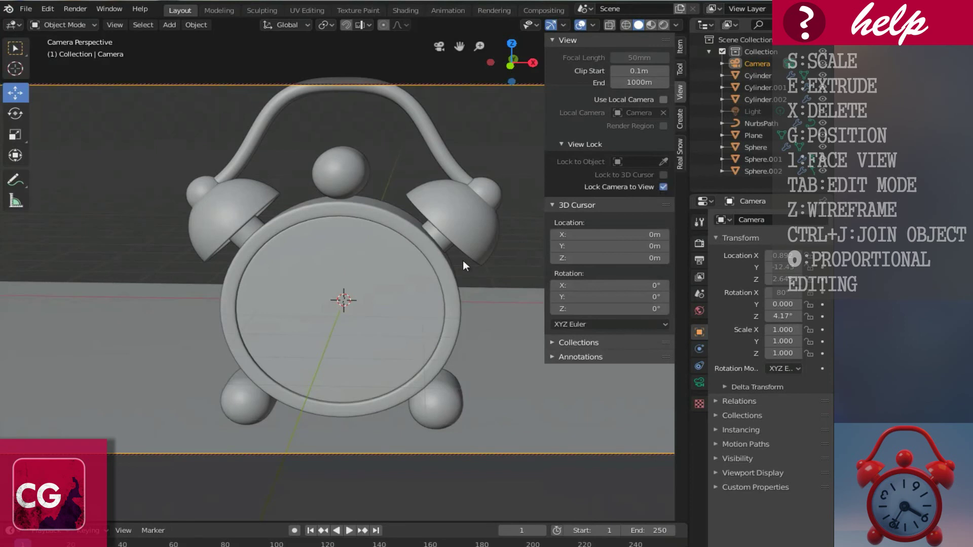
{"action": "key", "text": "n"}
{"action": "scroll", "coordinate": [433, 273], "scroll_direction": "down", "scroll_amount": 2}
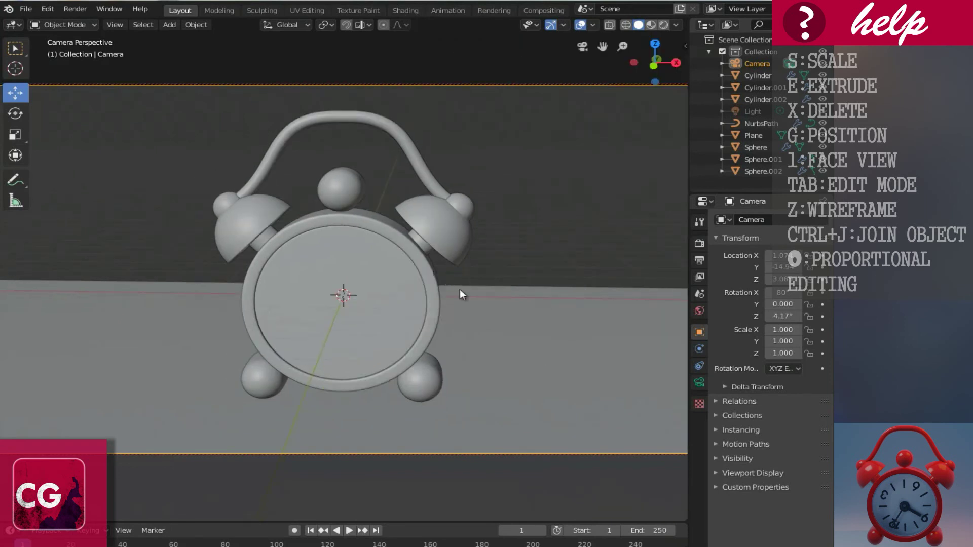
- Move the ground plane 1.65 m along Y behind the clock and scale it down by a factor of about 0.81
{"action": "left_click", "coordinate": [484, 338]}
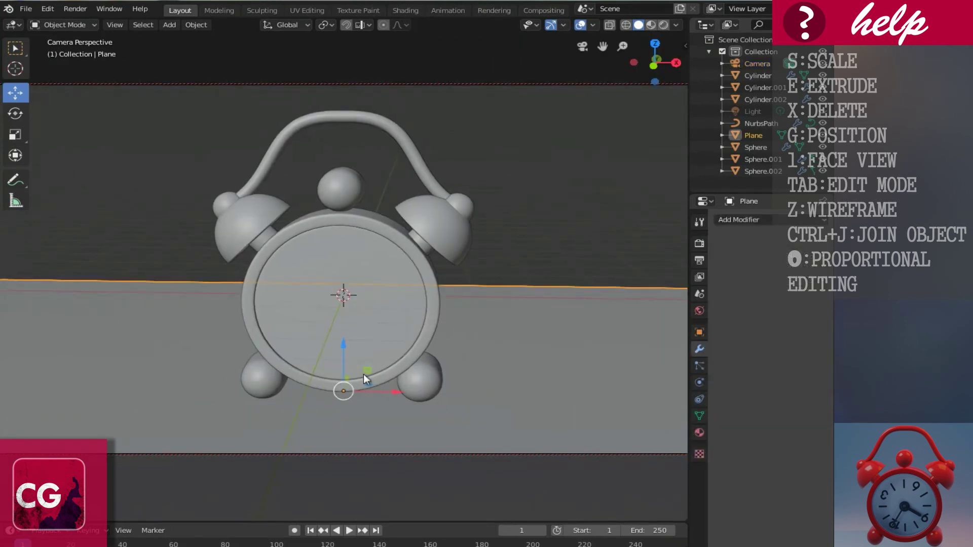
{"action": "key", "text": "KP_0"}
{"action": "middle_click_drag", "start_coordinate": [364, 374], "coordinate": [423, 271]}
{"action": "key", "text": "g"}
{"action": "key", "text": "y"}
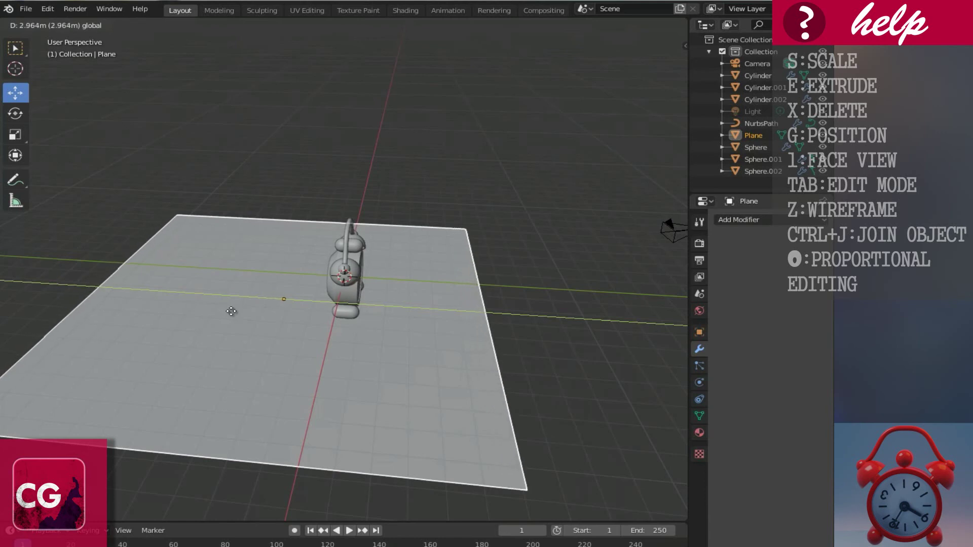
{"action": "left_click", "coordinate": [559, 427]}
{"action": "key", "text": "s"}
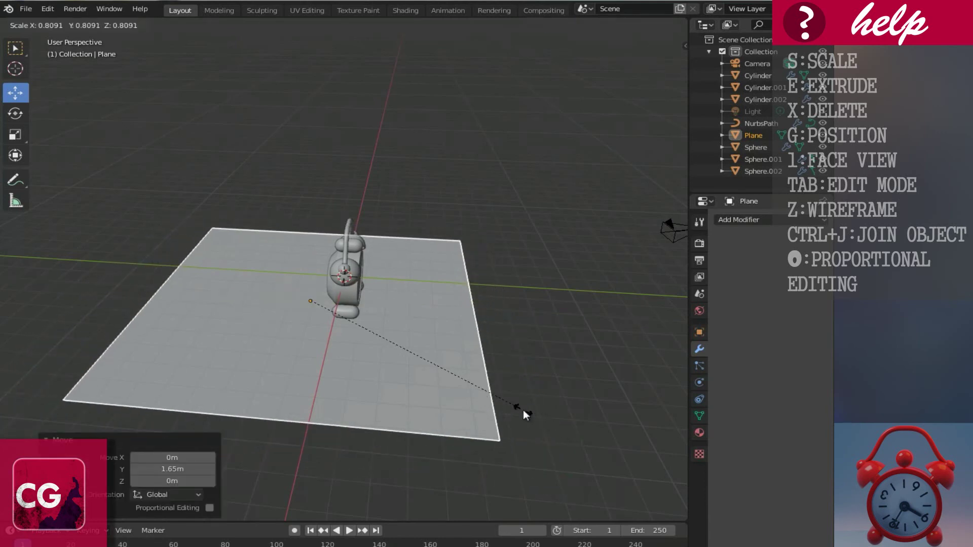
{"action": "left_click", "coordinate": [523, 409]}
- In edge editing of the ground plane, extrude the edge behind the clock straight up along Z into a backdrop wall
{"action": "key", "text": "Tab"}
{"action": "key", "text": "ctrl+Tab"}
{"action": "left_click", "coordinate": [128, 316]}
{"action": "right_click", "coordinate": [150, 302]}
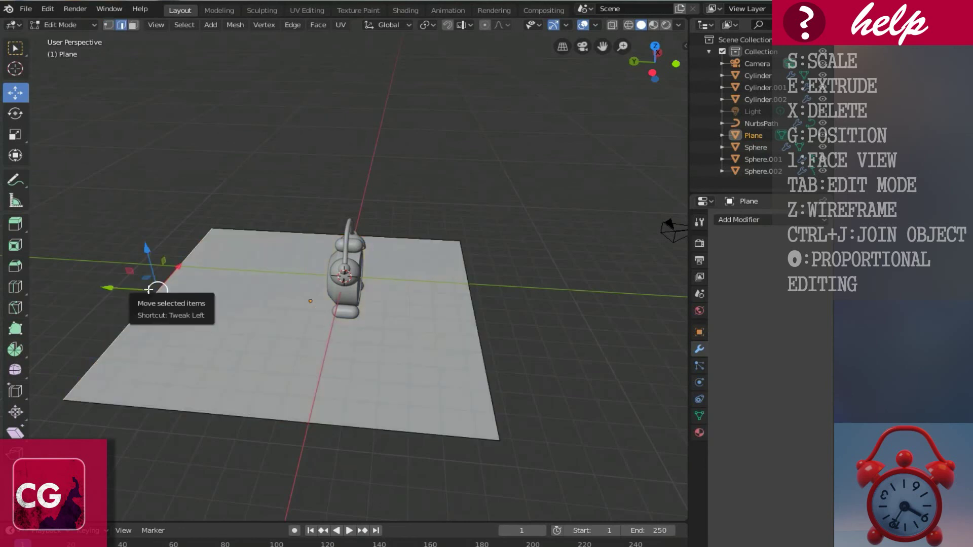
{"action": "key", "text": "e"}
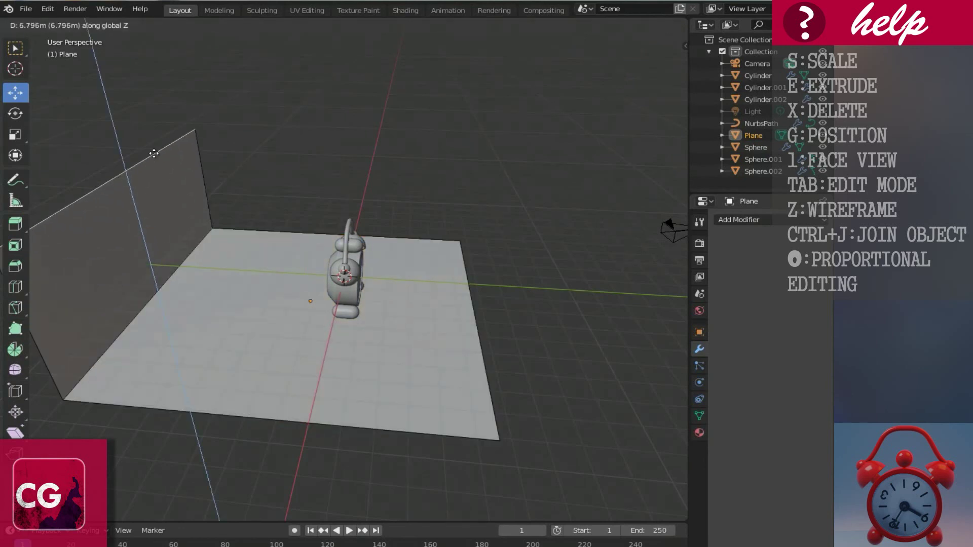
{"action": "left_click", "coordinate": [147, 133]}
- Bevel the edge between floor and wall into a wide curve with many segments, and return to Object Mode
{"action": "right_click", "coordinate": [161, 307]}
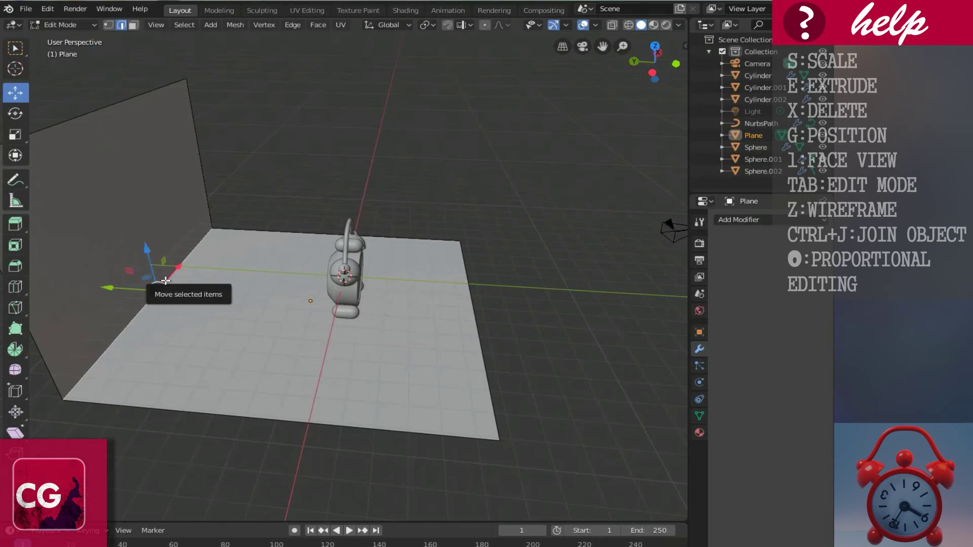
{"action": "key", "text": "ctrl+b"}
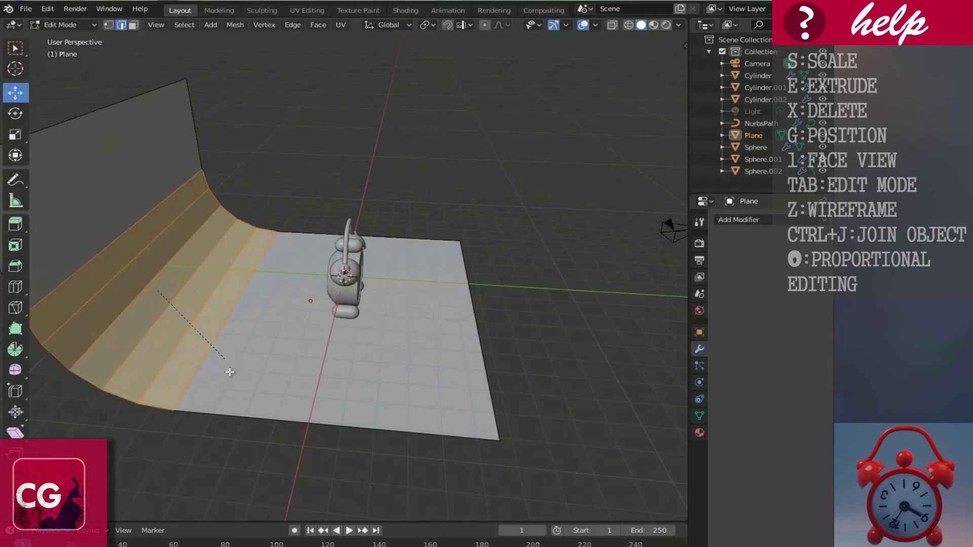
{"action": "scroll", "coordinate": [231, 375], "scroll_direction": "up", "scroll_amount": 15}
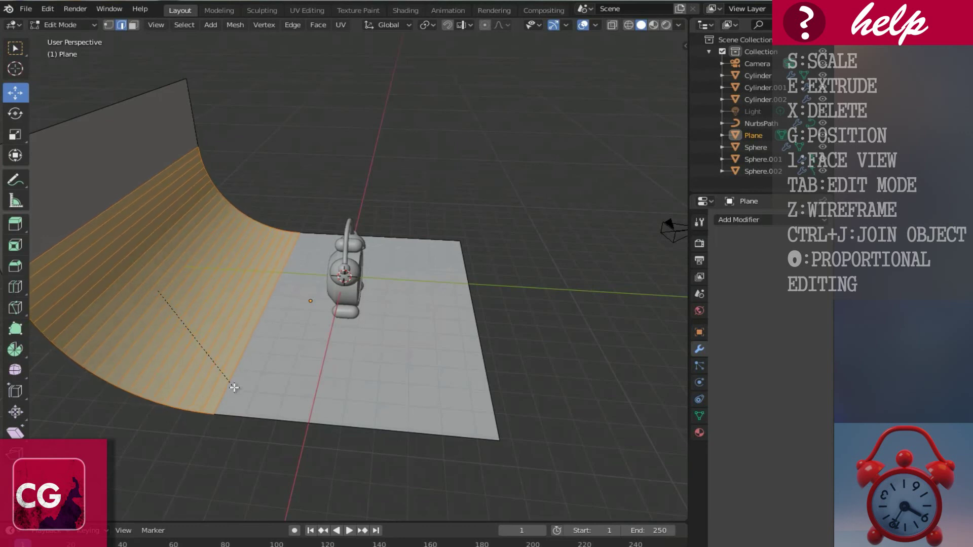
{"action": "left_click", "coordinate": [234, 387]}
{"action": "key", "text": "Tab"}
- Apply smooth shading to the curved backdrop
{"action": "middle_click_drag", "start_coordinate": [333, 361], "coordinate": [384, 324]}
{"action": "right_click", "coordinate": [316, 348]}
{"action": "left_click", "coordinate": [299, 344]}
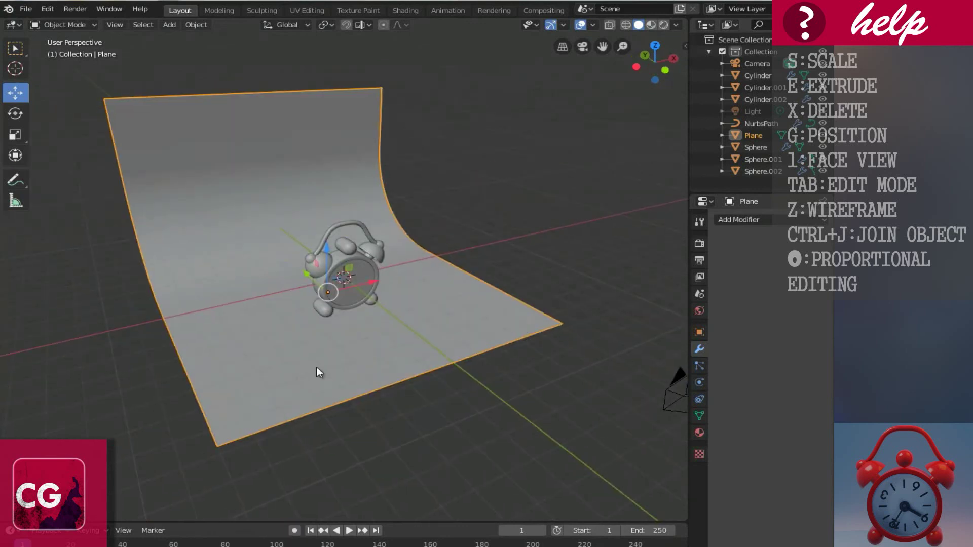
- Looking through the camera, scale the backdrop by a factor of 2.297 along X so it fills the frame's full width
{"action": "key", "text": "KP_0"}
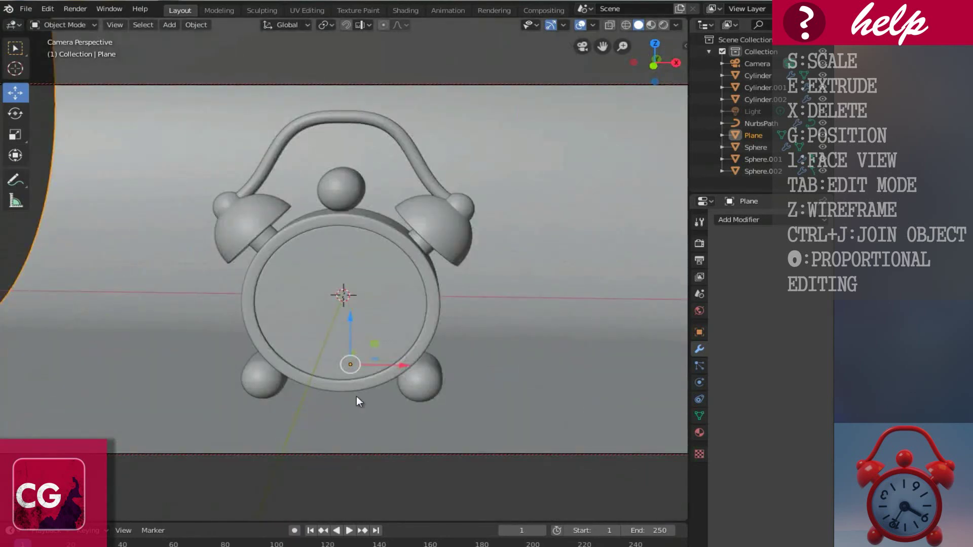
{"action": "scroll", "coordinate": [357, 396], "scroll_direction": "down", "scroll_amount": 3}
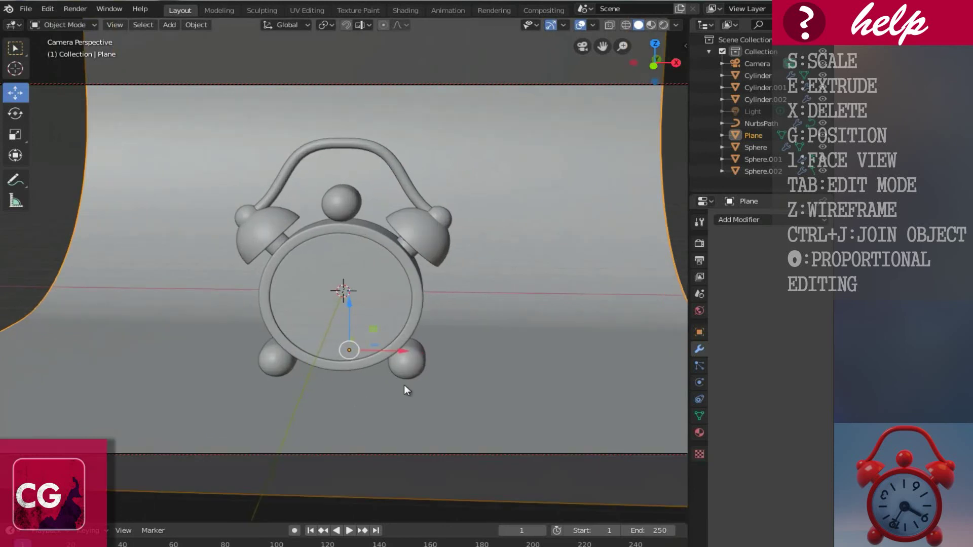
{"action": "key", "text": "s"}
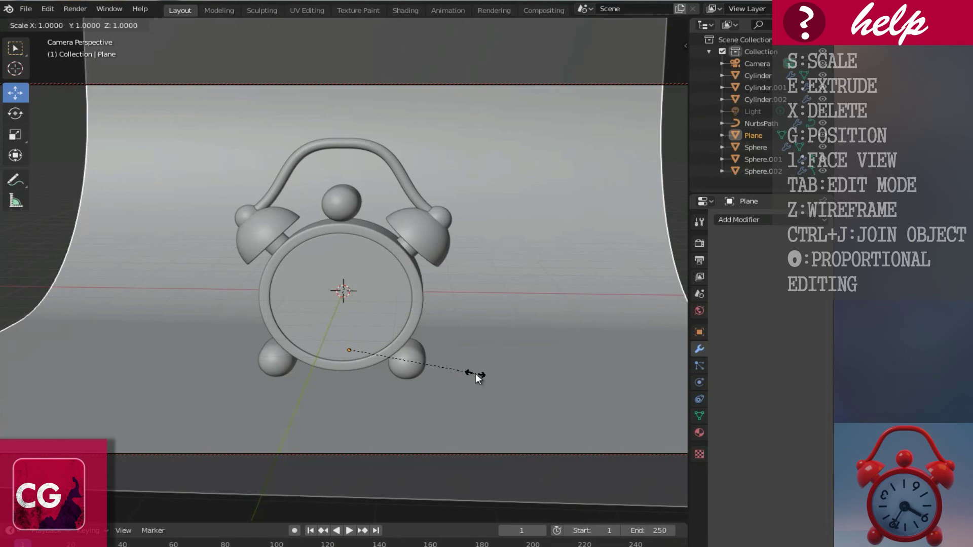
{"action": "key", "text": "x"}
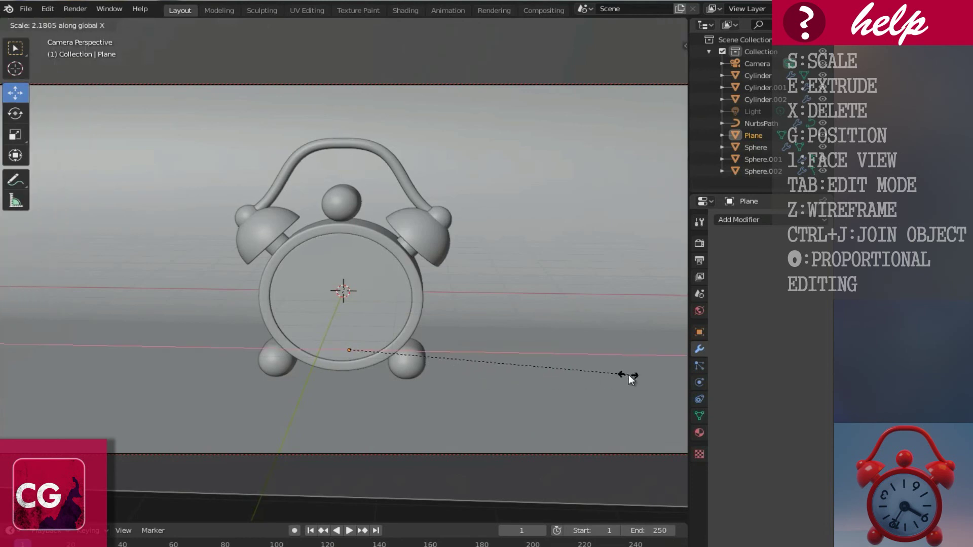
{"action": "left_click", "coordinate": [644, 375]}
{"action": "scroll", "coordinate": [542, 347], "scroll_direction": "down", "scroll_amount": 2}
{"action": "scroll", "coordinate": [541, 346], "scroll_direction": "up", "scroll_amount": 2}
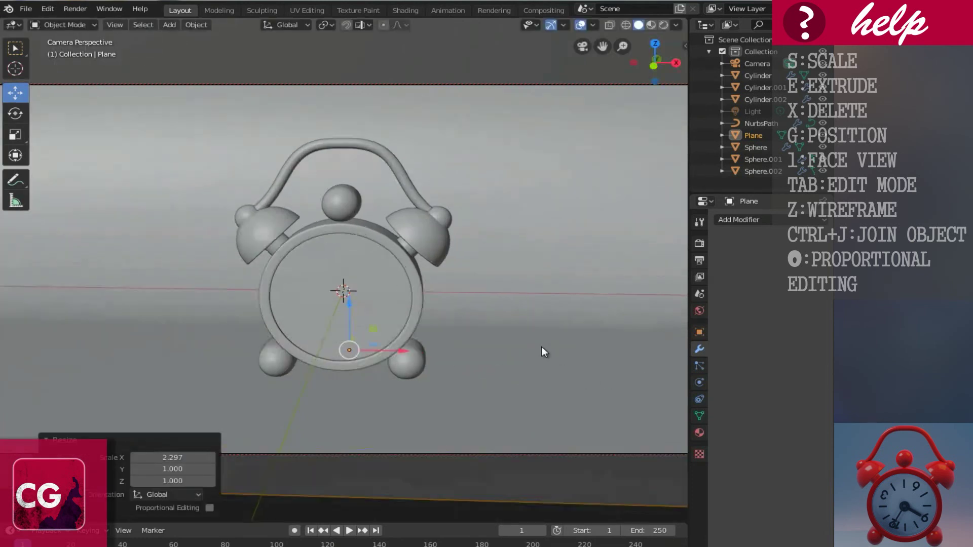
{"action": "scroll", "coordinate": [542, 347], "scroll_direction": "up", "scroll_amount": 1}
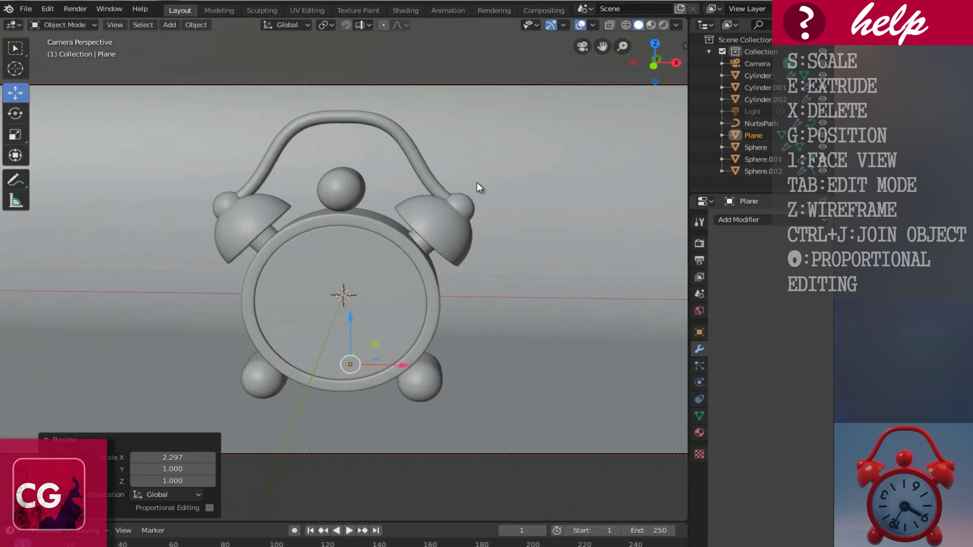
- Leave the camera view, unhide the light and move it 1.93 m along X
{"action": "key", "text": "KP_0"}
{"action": "scroll", "coordinate": [589, 156], "scroll_direction": "down", "scroll_amount": 2}
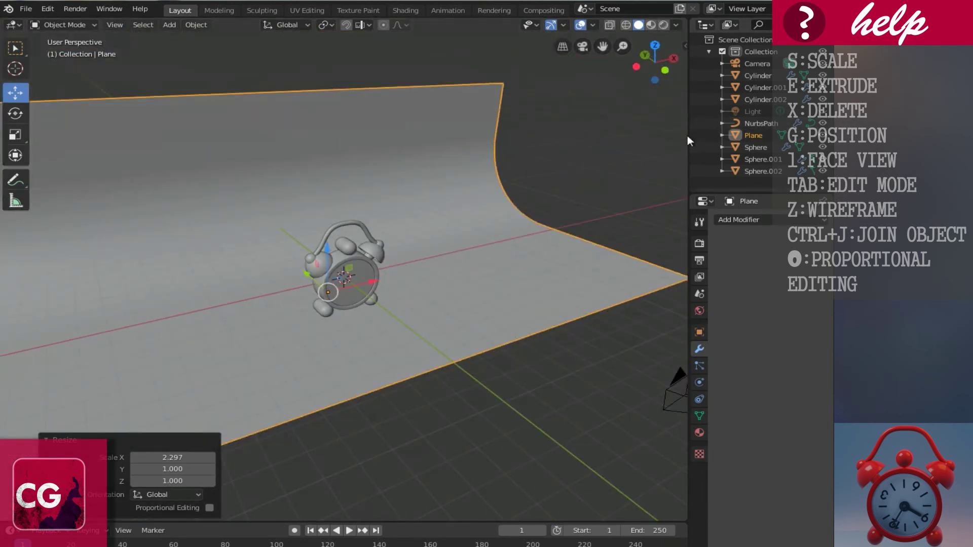
{"action": "left_click", "coordinate": [822, 111]}
{"action": "middle_click_drag", "start_coordinate": [431, 240], "coordinate": [358, 252]}
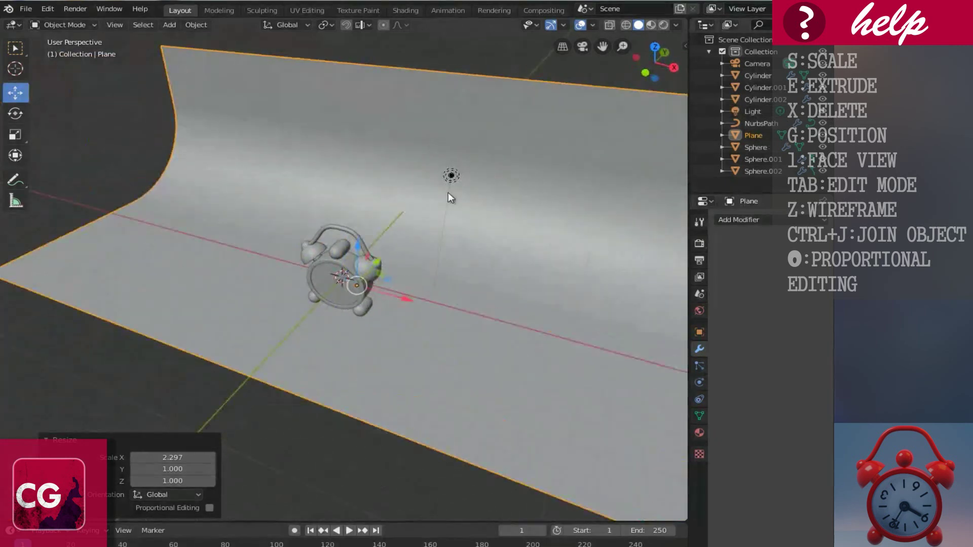
{"action": "left_click", "coordinate": [451, 176]}
{"action": "middle_click_drag", "start_coordinate": [451, 175], "coordinate": [369, 212]}
{"action": "left_click_drag", "start_coordinate": [458, 234], "coordinate": [413, 398]}
{"action": "middle_click_drag", "start_coordinate": [412, 397], "coordinate": [528, 304]}
- Change the light's type to Area and scale it up by a factor of about 33.981
{"action": "left_click", "coordinate": [700, 384]}
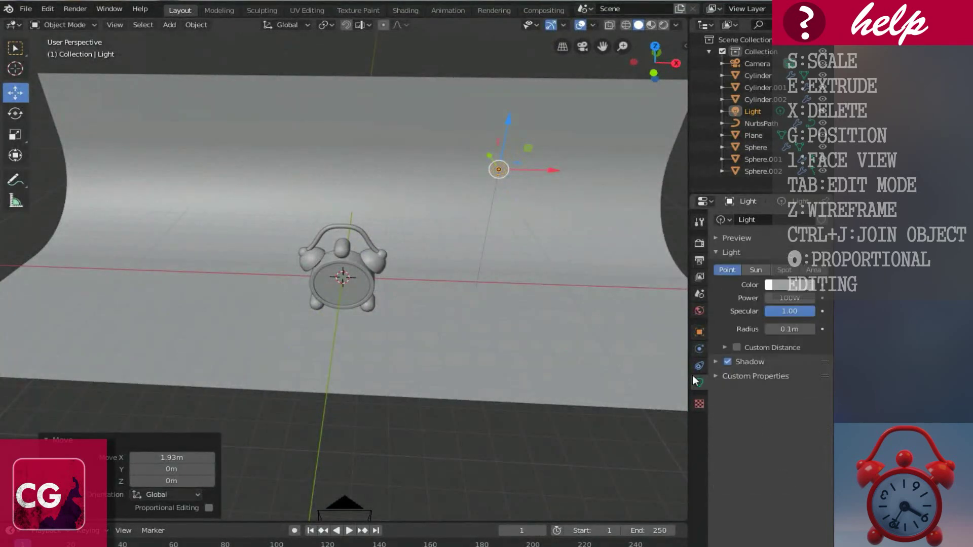
{"action": "left_click", "coordinate": [815, 272]}
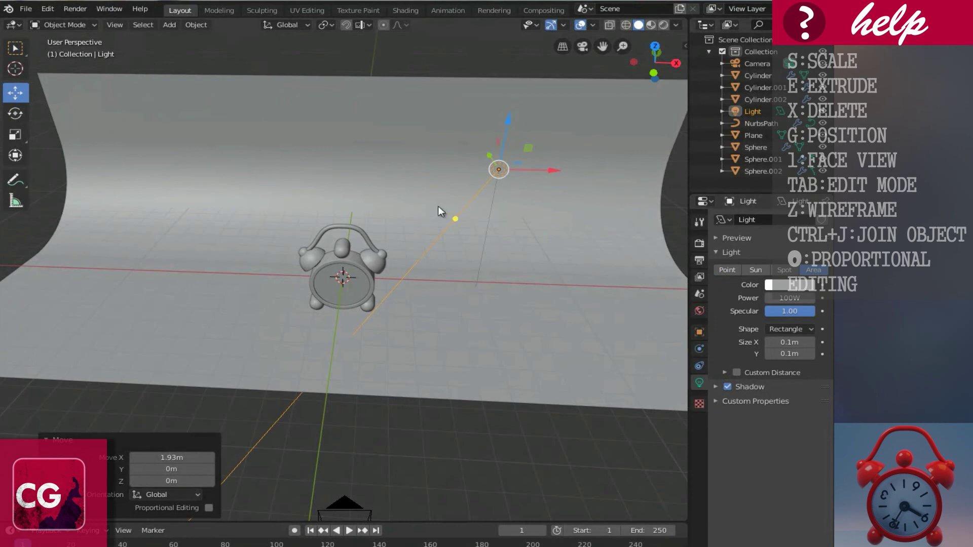
{"action": "middle_click_drag", "start_coordinate": [507, 227], "coordinate": [446, 209]}
{"action": "key", "text": "s"}
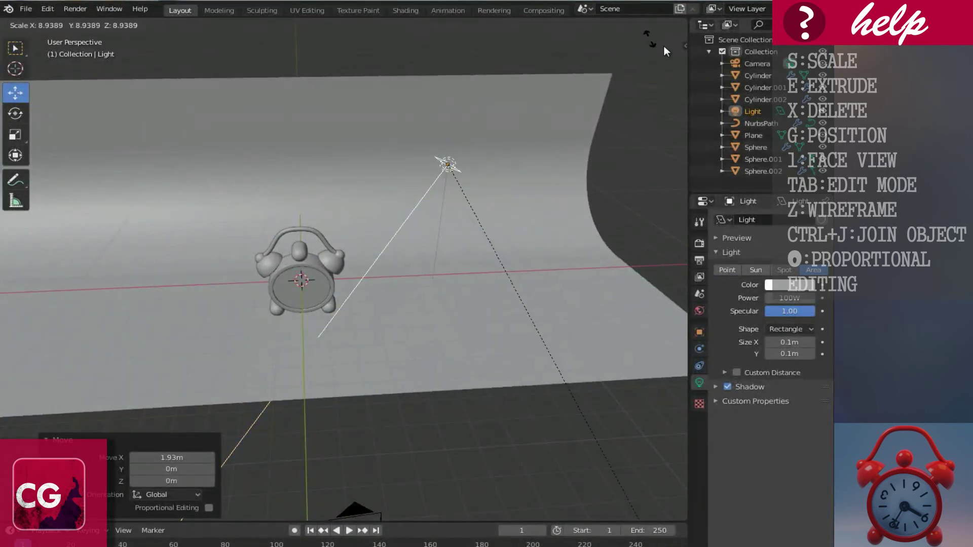
{"action": "left_click", "coordinate": [521, 92]}
- Preview the camera view with rendered shading and raise the backdrop 0.0818 m along Z to meet the clock's feet
{"action": "key", "text": "KP_0"}
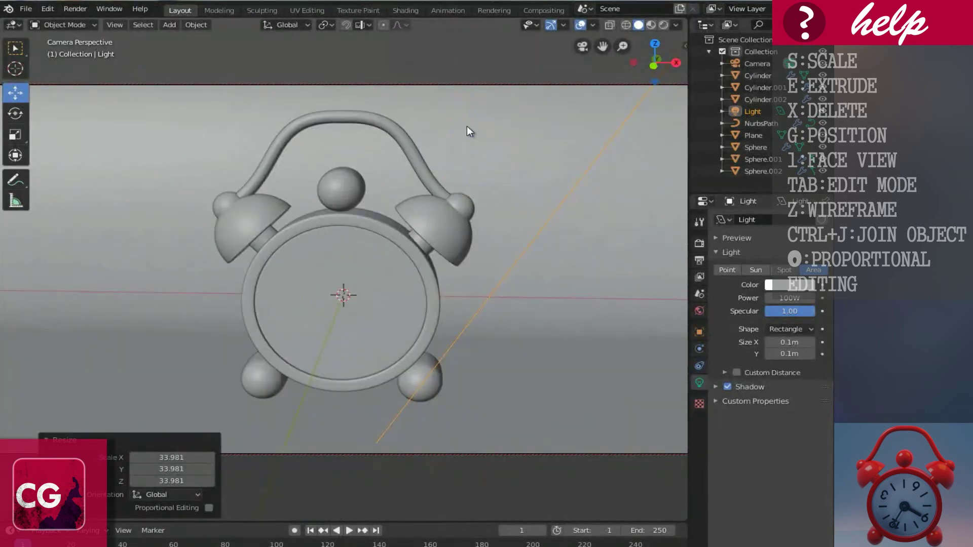
{"action": "left_click", "coordinate": [667, 25]}
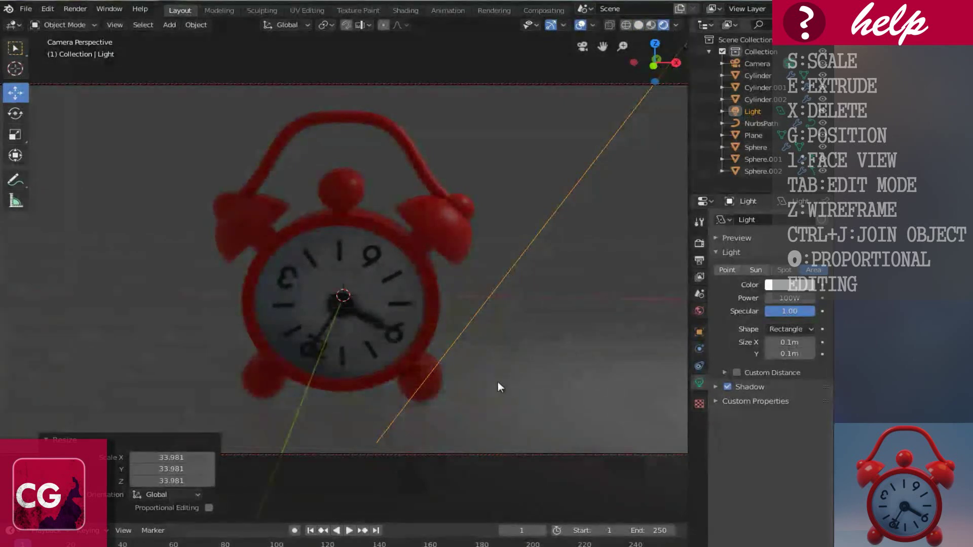
{"action": "left_click", "coordinate": [440, 436]}
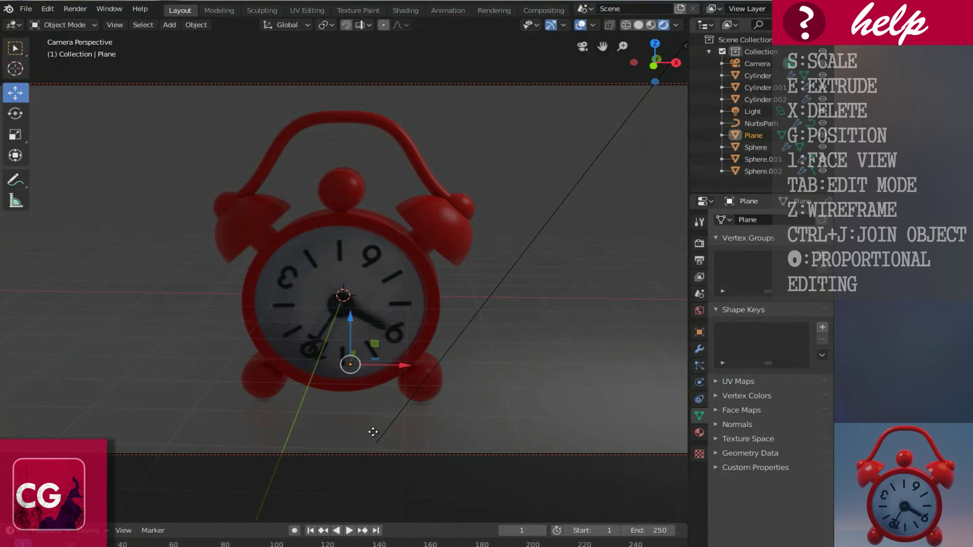
{"action": "key", "text": "g"}
{"action": "key", "text": "z"}
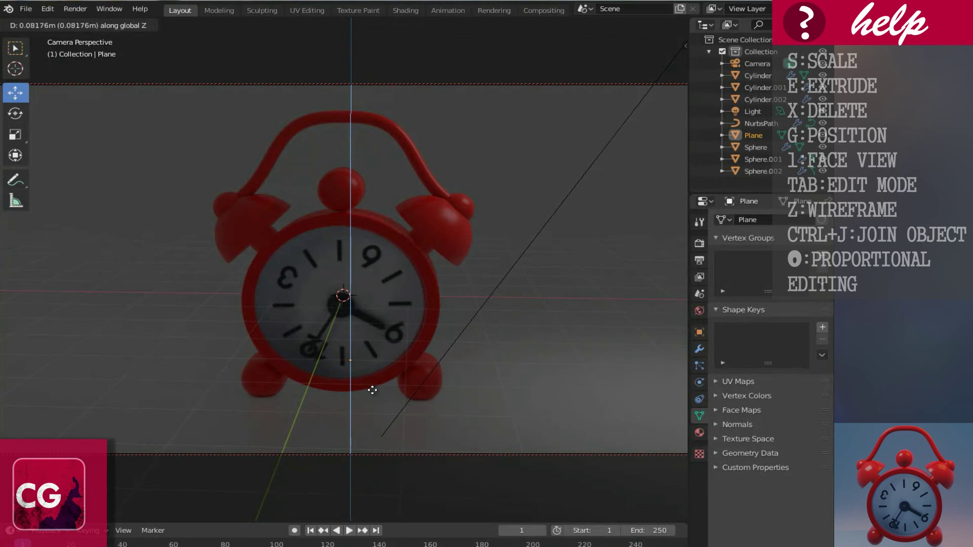
{"action": "left_click", "coordinate": [444, 346]}
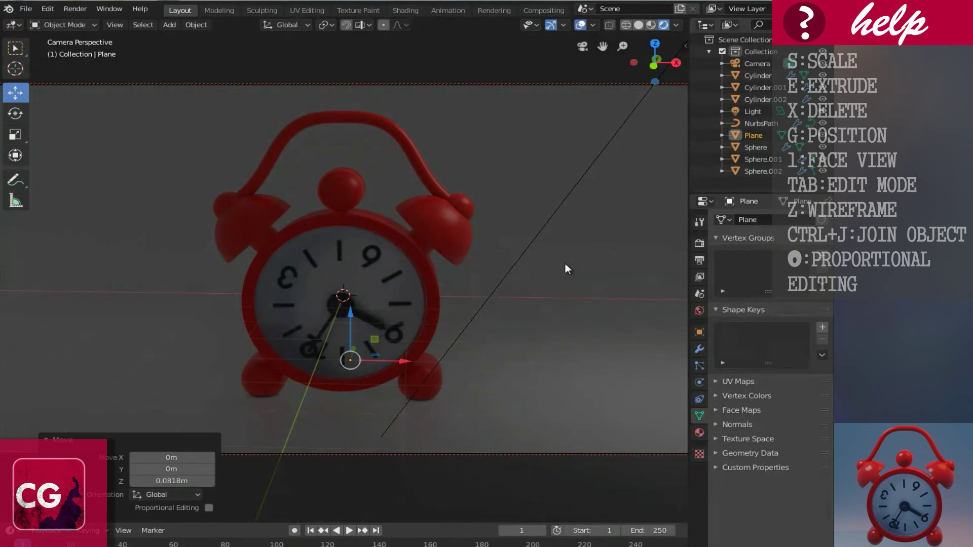
- Leave the camera view and move the area light -2.66 m along X, closer to the clock
{"action": "key", "text": "KP_0"}
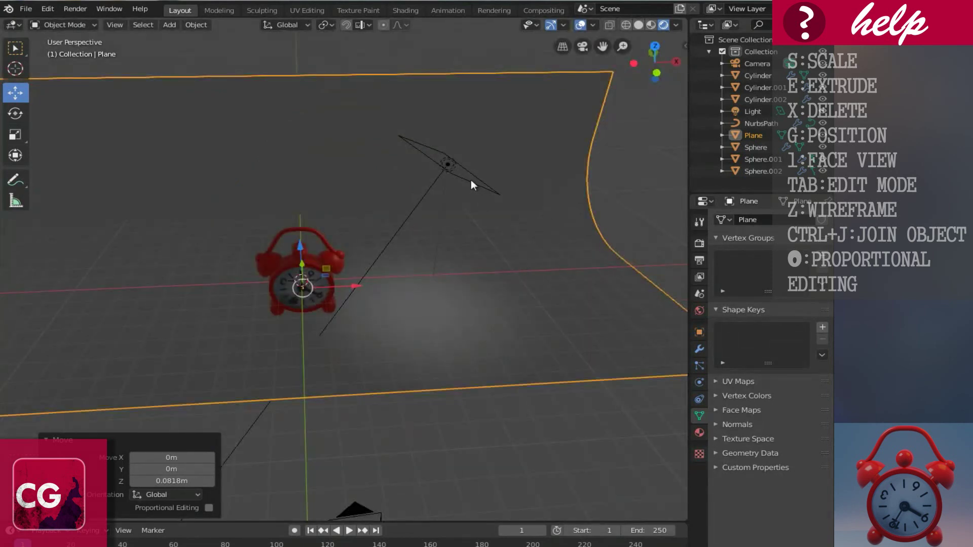
{"action": "left_click", "coordinate": [451, 167]}
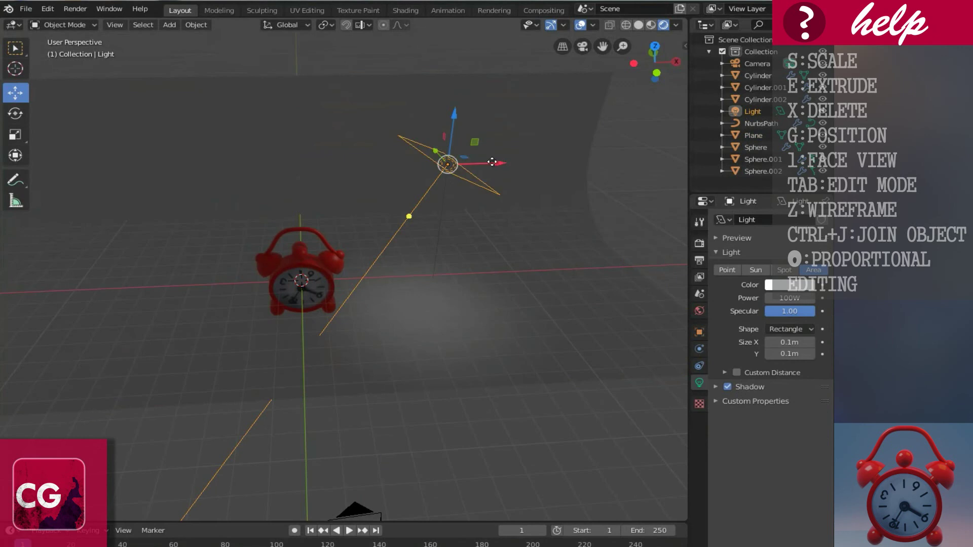
{"action": "left_click_drag", "start_coordinate": [493, 163], "coordinate": [433, 179]}
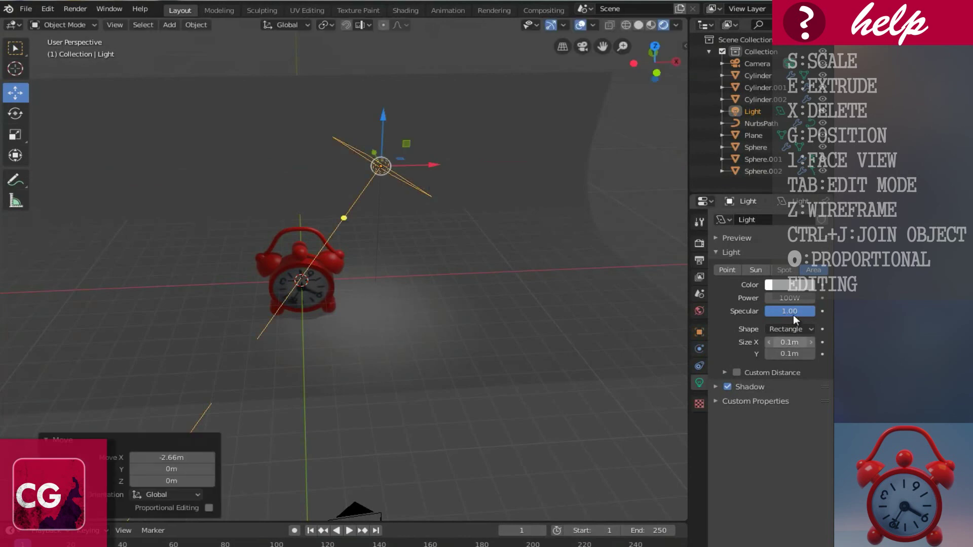
- Set the area light's colour to orange with hue 0.071, saturation 0.930 and value 1.000
{"action": "left_click", "coordinate": [793, 288]}
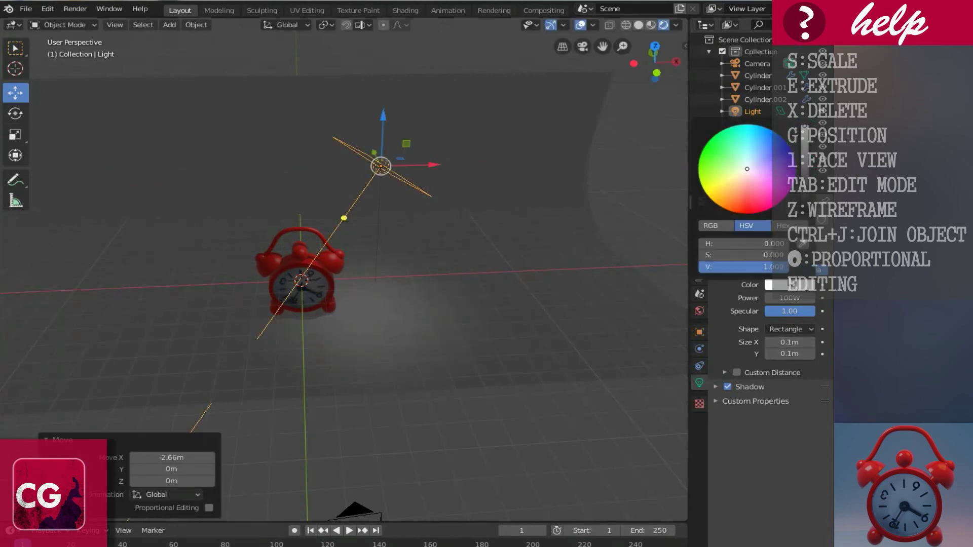
{"action": "left_click", "coordinate": [732, 198]}
{"action": "left_click", "coordinate": [729, 207]}
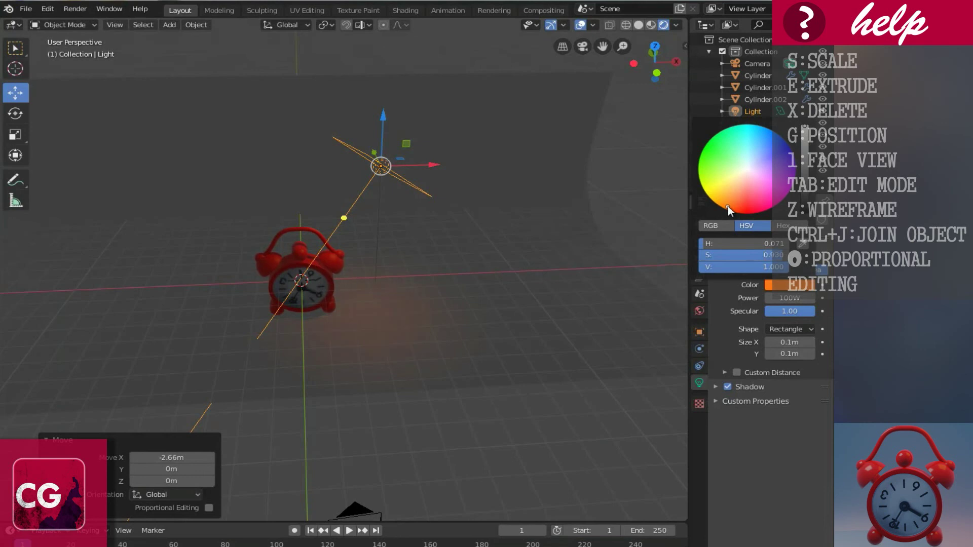
- Adjust the light's orange to hue 0.072, saturation 0.889 and value 1.000, and set its power to 200 W
{"action": "left_click", "coordinate": [716, 197]}
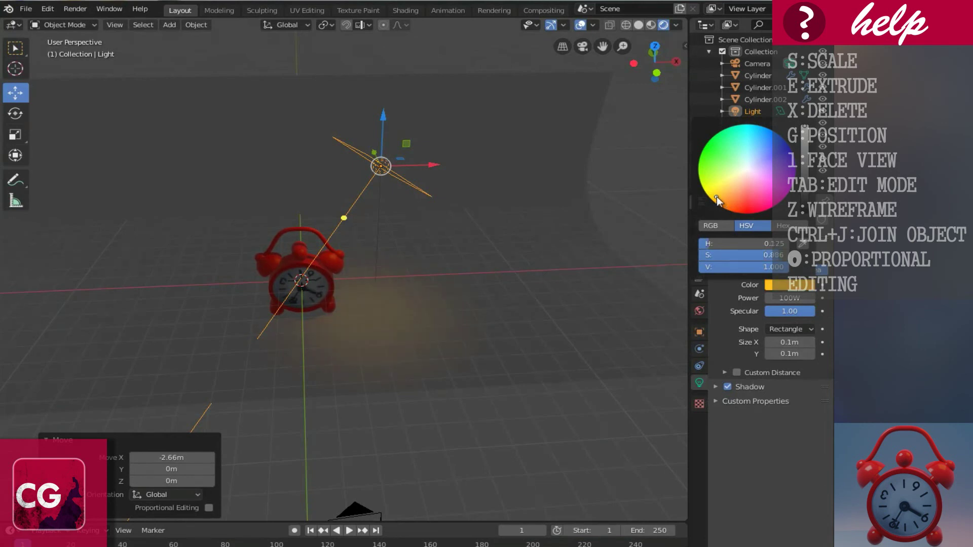
{"action": "left_click", "coordinate": [728, 206]}
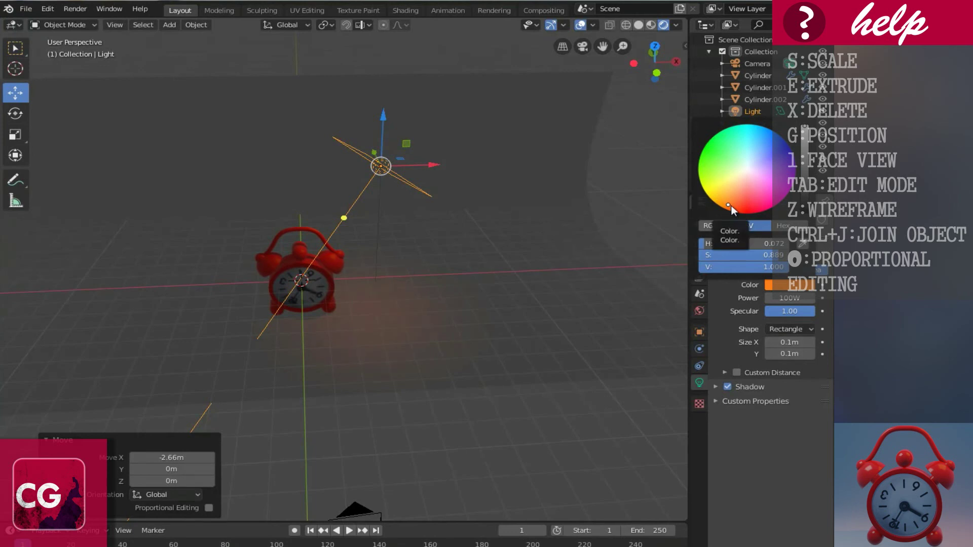
{"action": "left_click", "coordinate": [790, 298]}
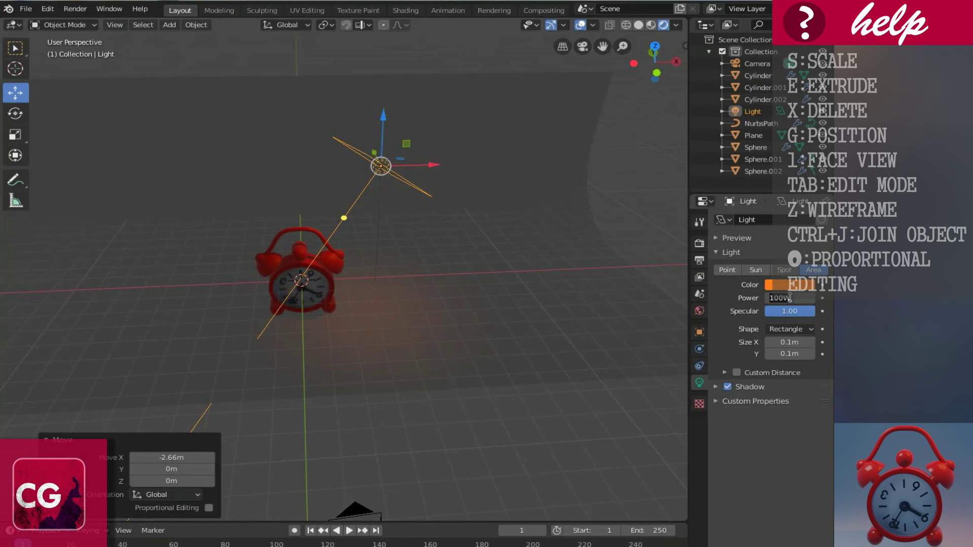
{"action": "type", "text": "200"}
{"action": "key", "text": "Return"}
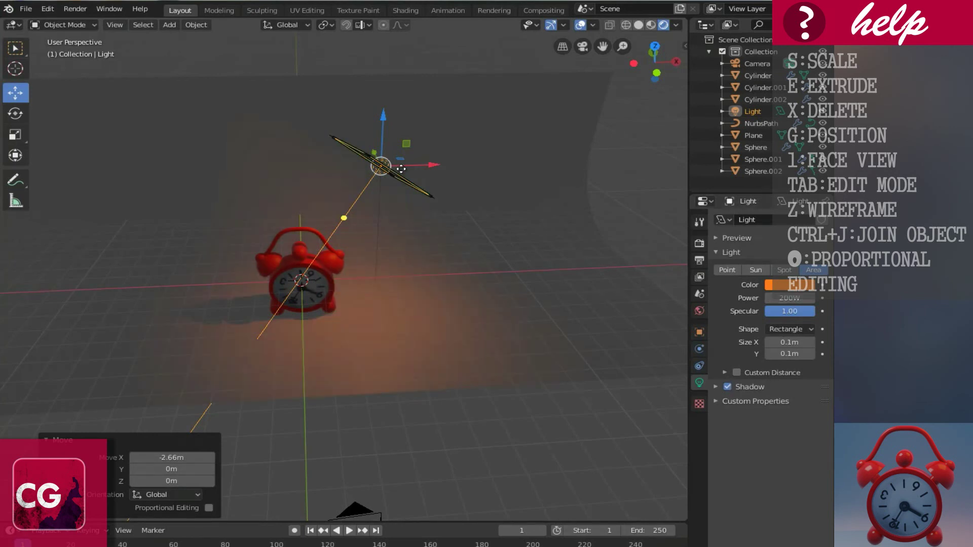
- Duplicate the area light and move the copy -3.89 m along X
{"action": "key", "text": "shift+d"}
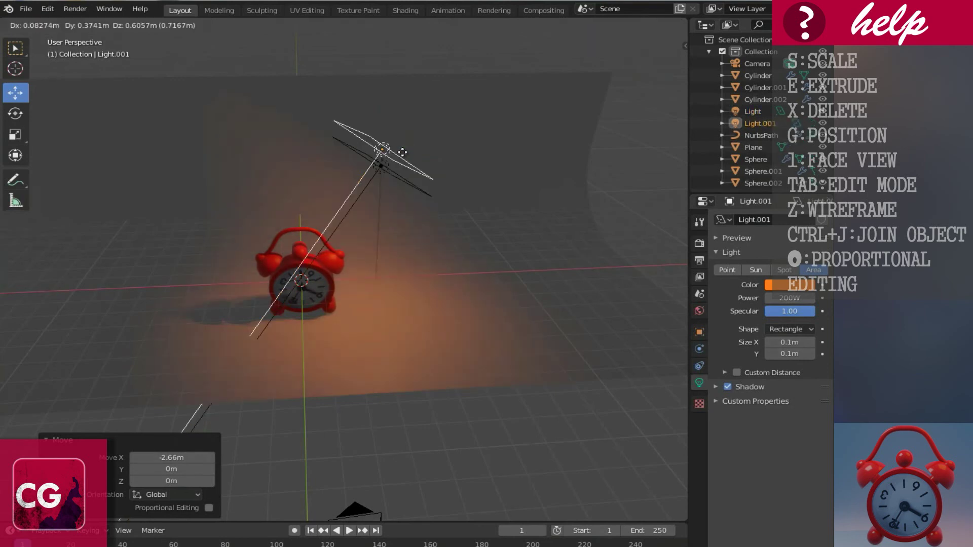
{"action": "key", "text": "Escape"}
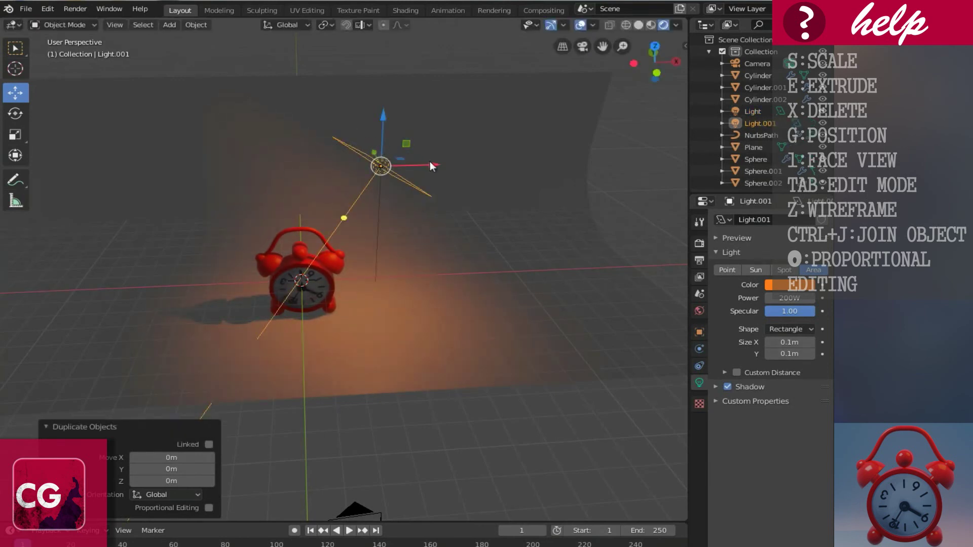
{"action": "key", "text": "shift+d"}
{"action": "key", "text": "x"}
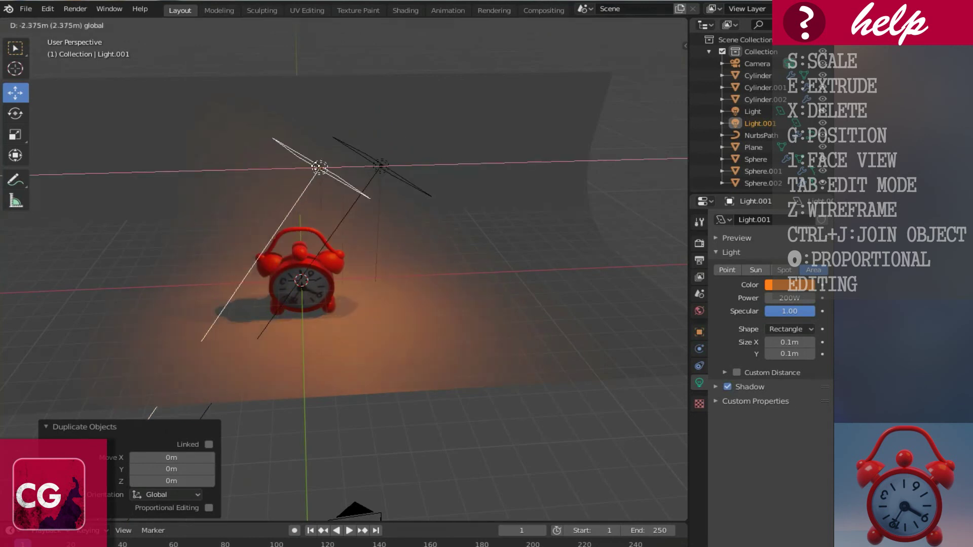
{"action": "left_click", "coordinate": [319, 162]}
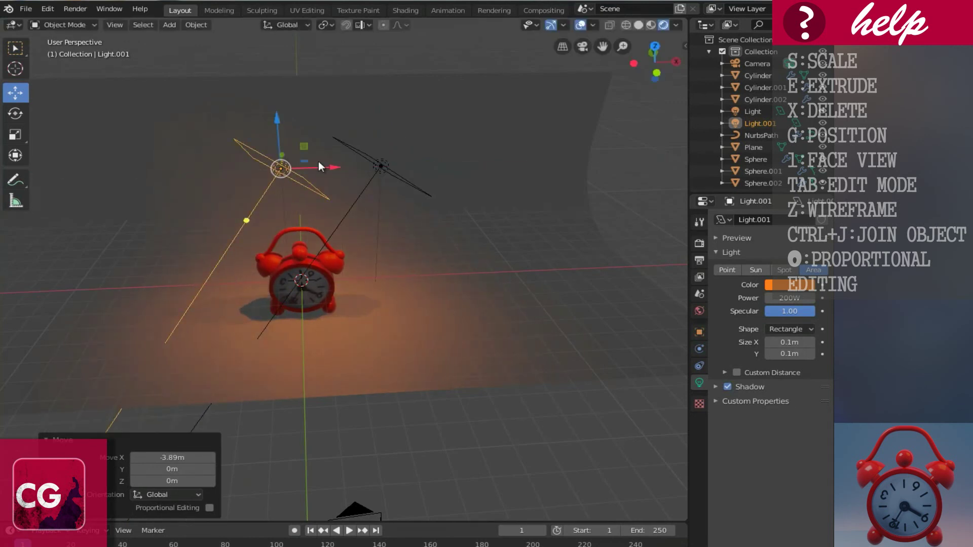
- In solid-shaded front view, move the duplicated light -4.29 m along X and rotate it about -75.2° to aim at the clock
{"action": "left_click", "coordinate": [639, 25]}
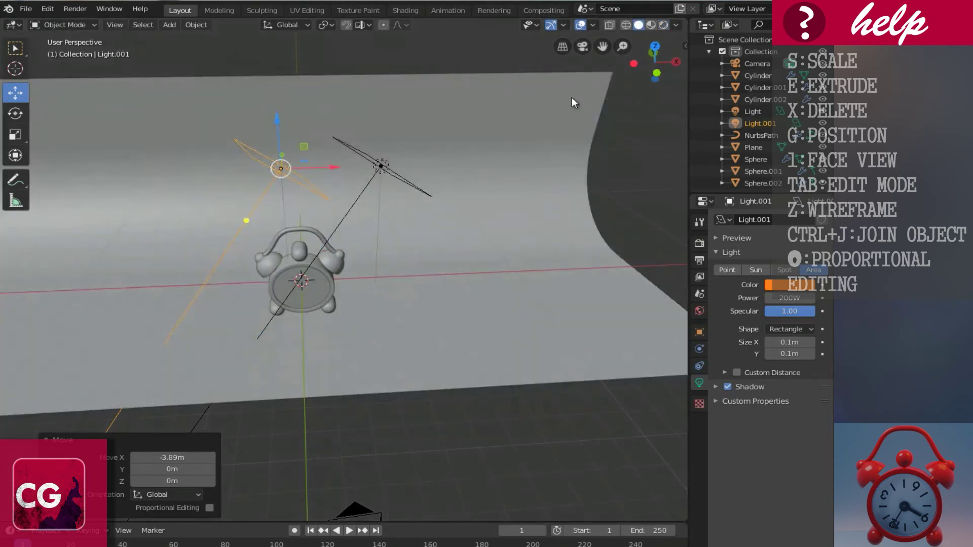
{"action": "key", "text": "KP_1"}
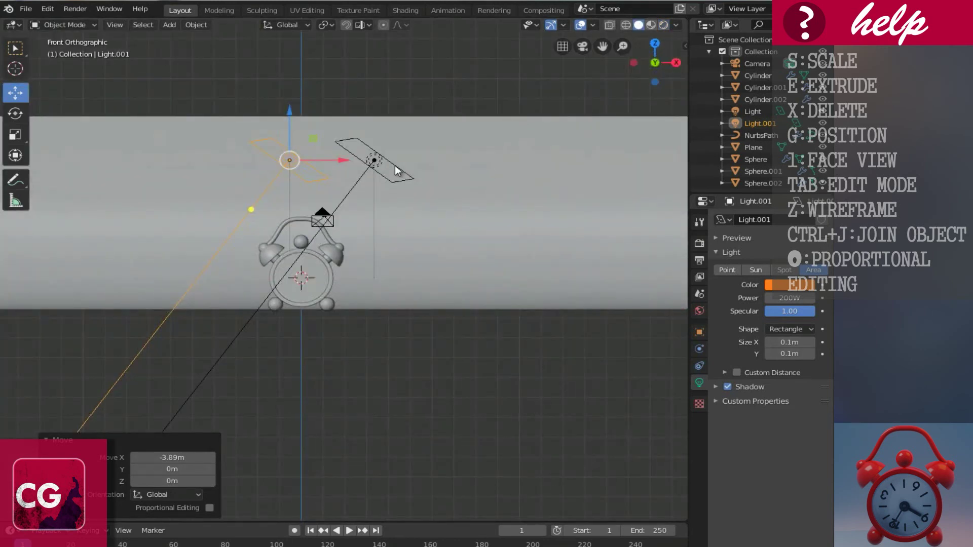
{"action": "left_click_drag", "start_coordinate": [336, 161], "coordinate": [242, 162]}
{"action": "key", "text": "r"}
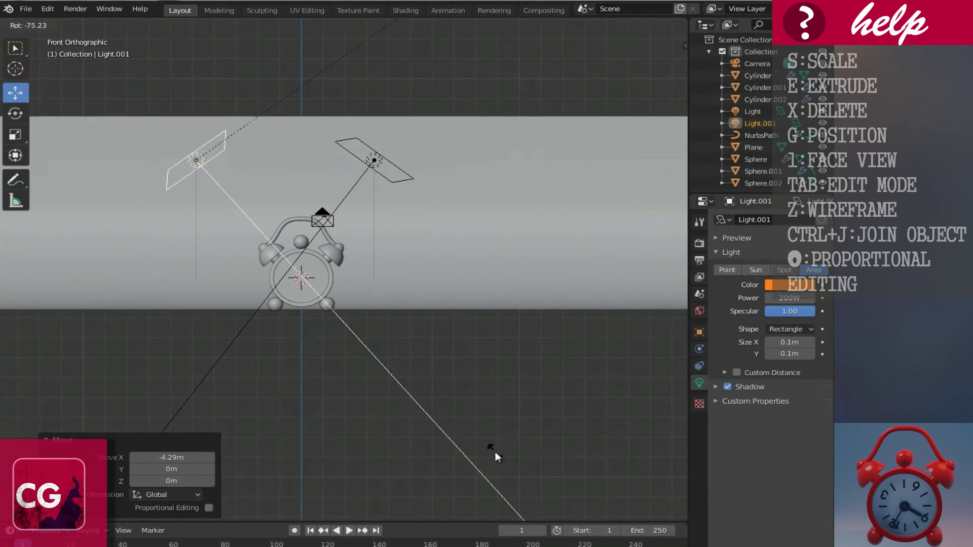
{"action": "left_click", "coordinate": [495, 452]}
- Set the duplicated light's colour to a near-white blue with hue 0.539, saturation 0.055 and value 1.000
{"action": "left_click", "coordinate": [792, 285]}
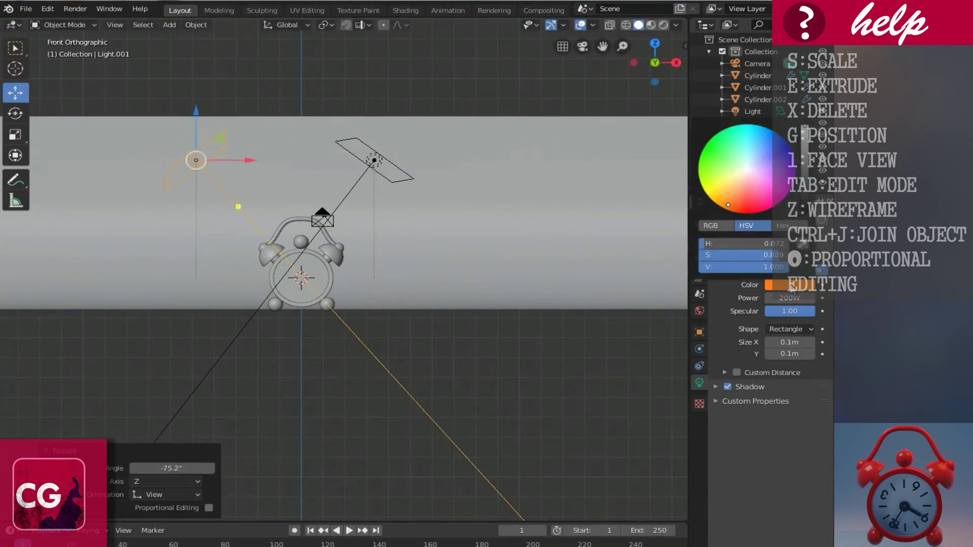
{"action": "left_click", "coordinate": [748, 168]}
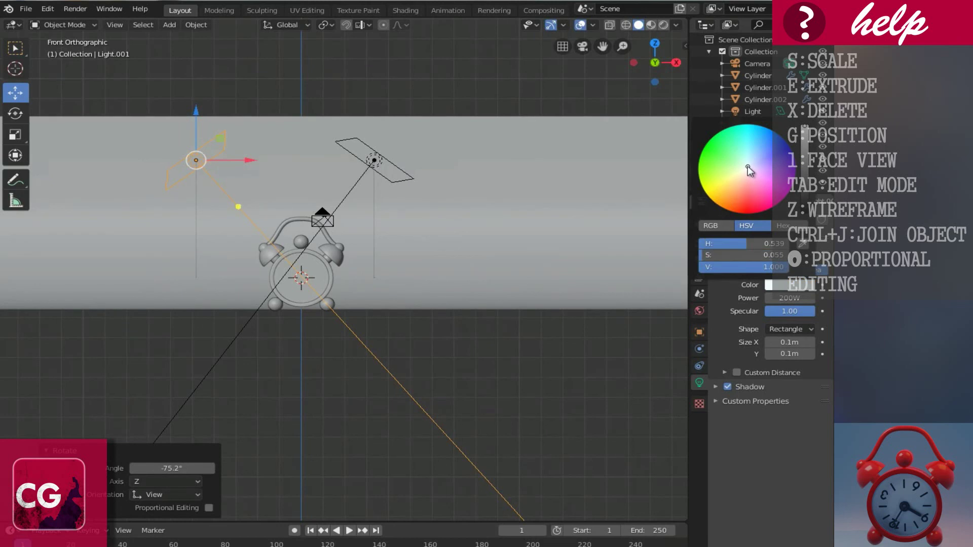
- Preview the camera view with rendered shading and turn off shadow casting for the duplicated light
{"action": "middle_click_drag", "start_coordinate": [358, 242], "coordinate": [356, 242]}
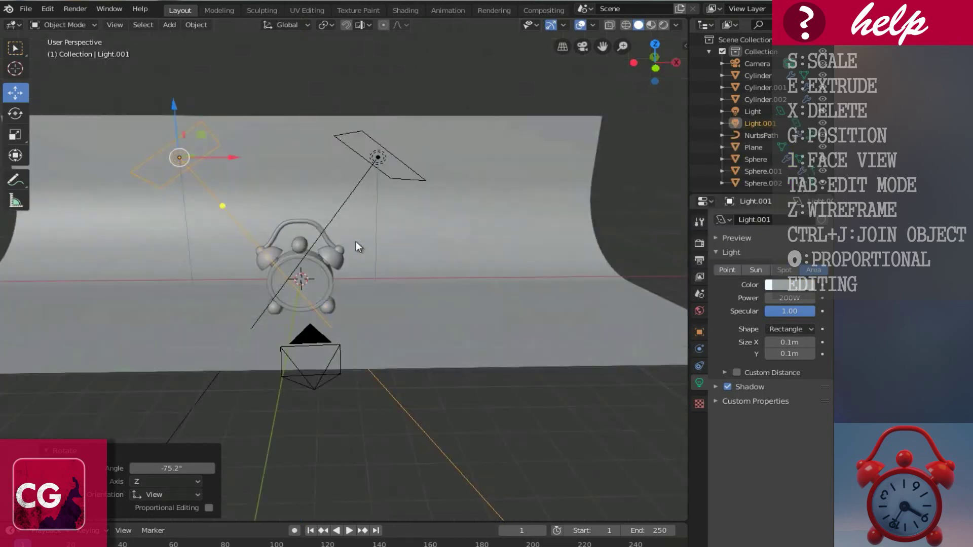
{"action": "scroll", "coordinate": [421, 226], "scroll_direction": "up", "scroll_amount": 3}
{"action": "key", "text": "KP_0"}
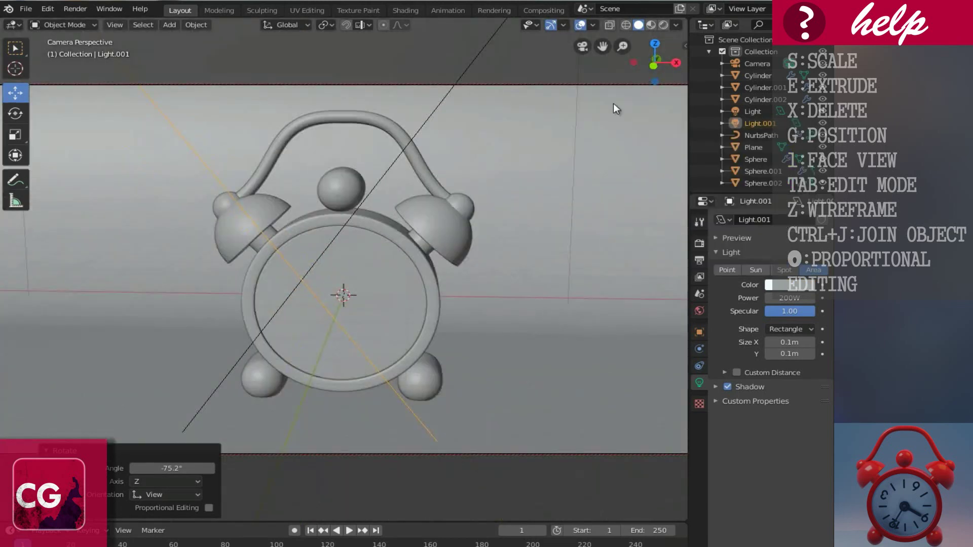
{"action": "left_click", "coordinate": [663, 25]}
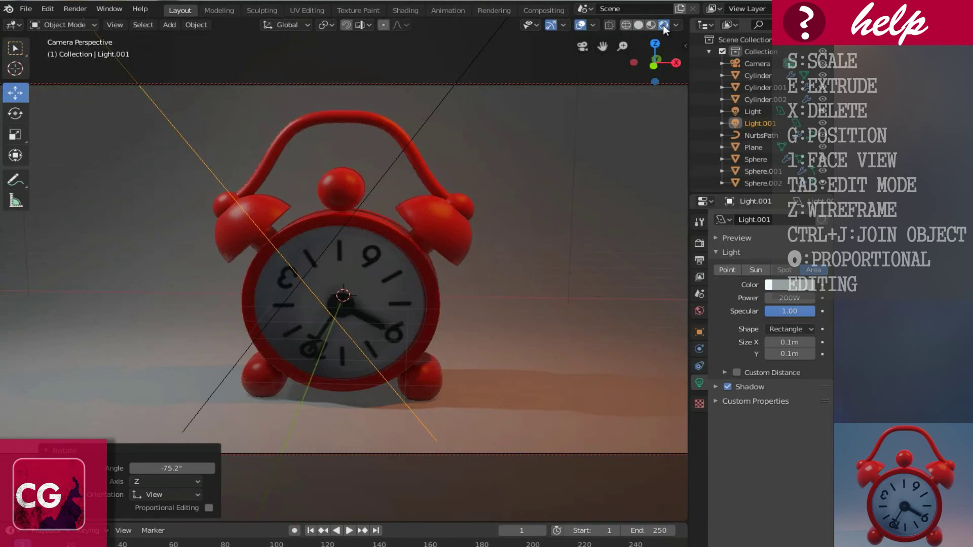
{"action": "left_click", "coordinate": [727, 388]}
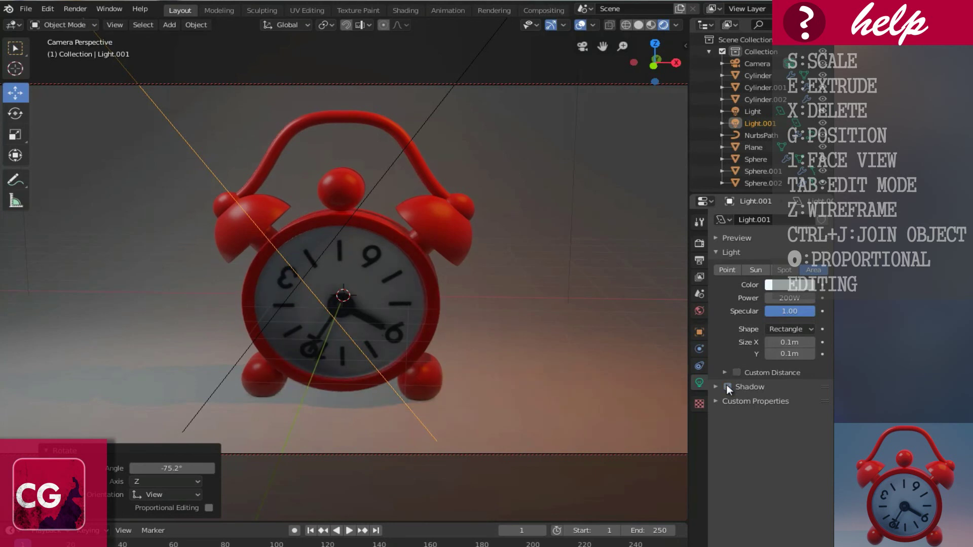